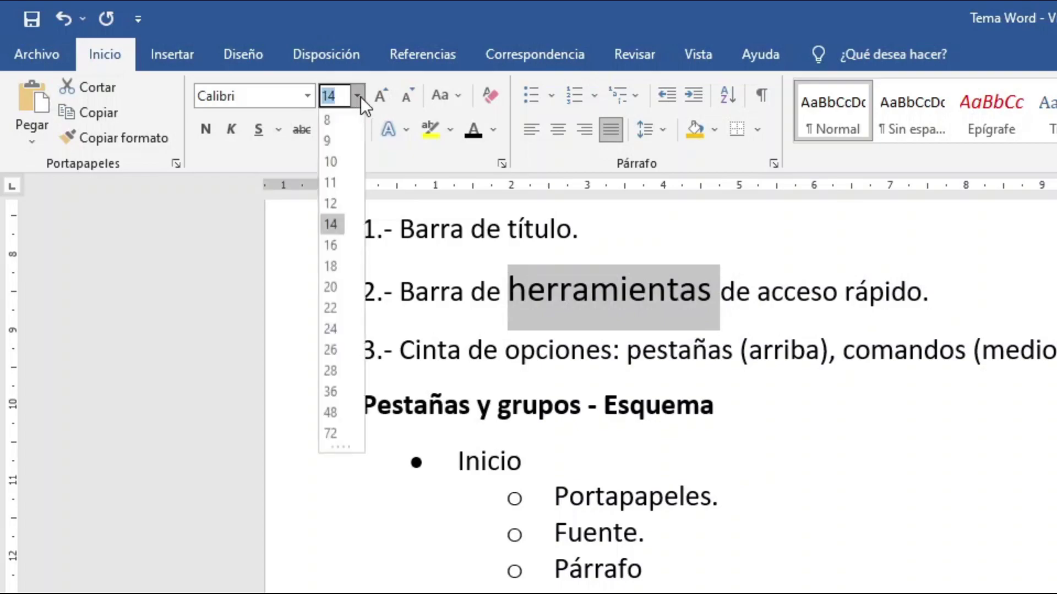
- Enlarge the selected word "herramientas" in item 2 one size at a time up to 36 points
click(381, 95)
click(381, 94)
click(382, 95)
click(382, 95)
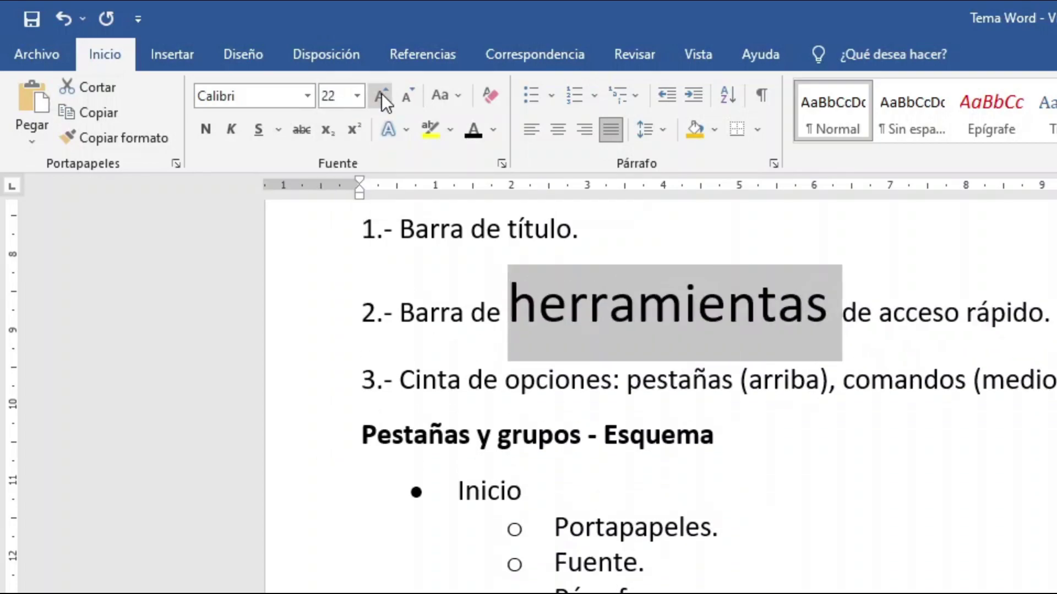
click(381, 95)
click(381, 94)
click(381, 95)
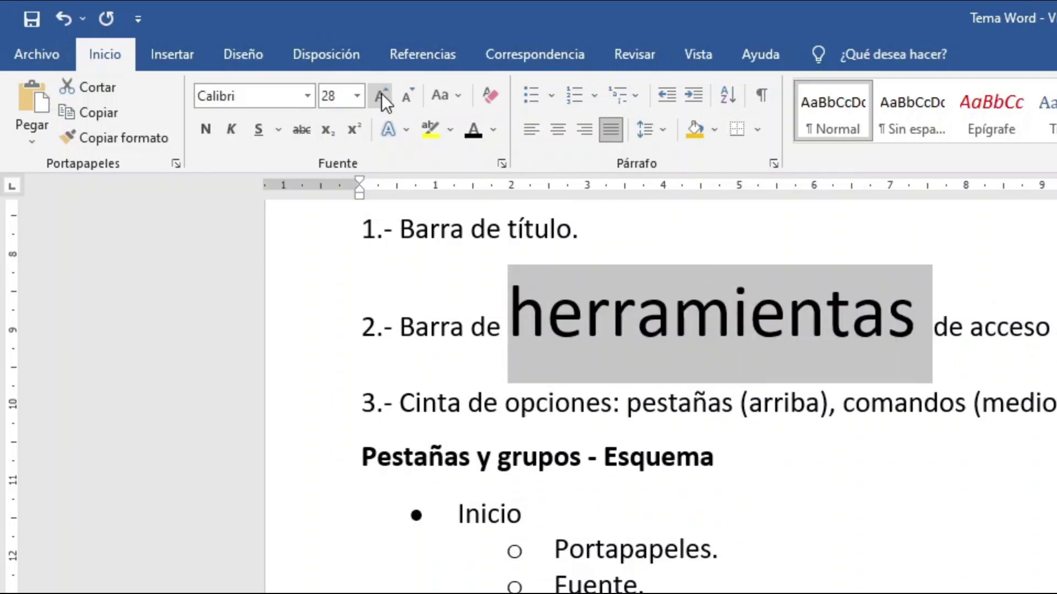
click(382, 95)
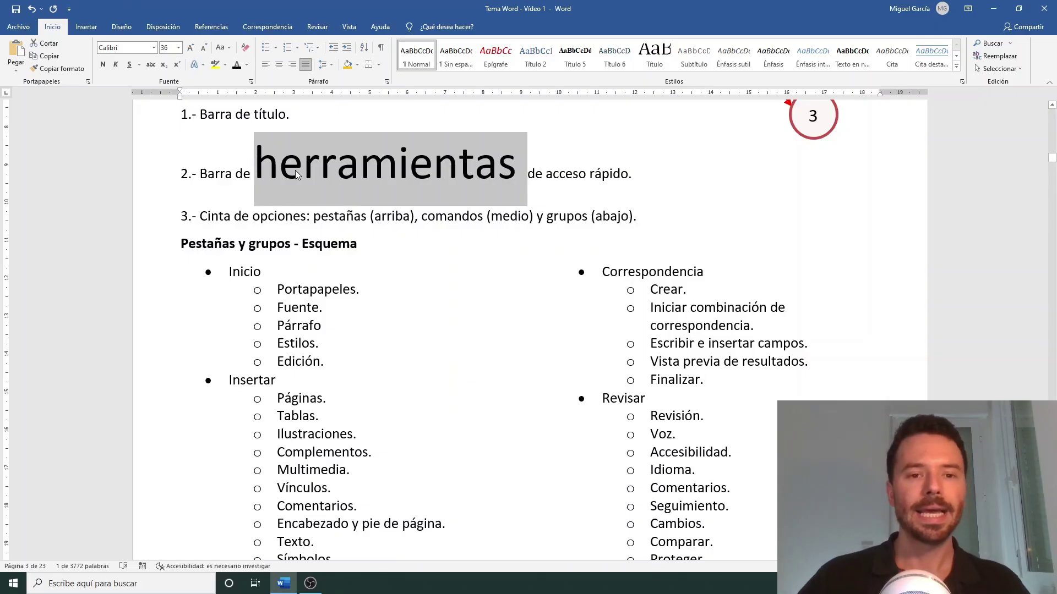
- Shrink the word "herramientas" in item 2 one size at a time down to 11 points and deselect it
key(ctrl+less)
key(ctrl+less)
key(ctrl+less)
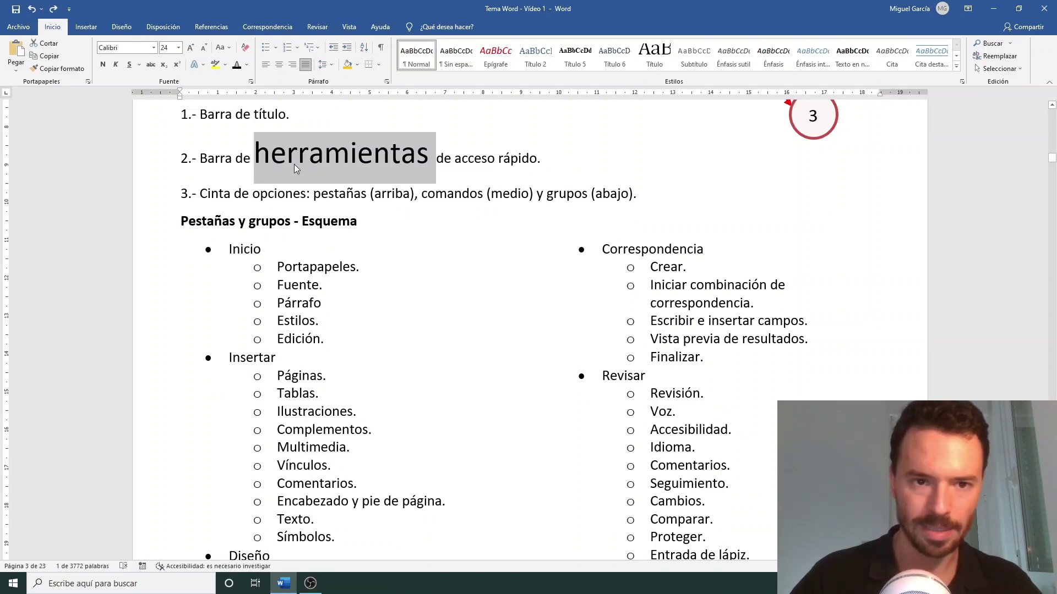
key(ctrl+less)
key(ctrl+less)
key(ctrl+less)
key(ctrl+less)
key(ctrl+less)
key(ctrl+less)
key(ctrl+less)
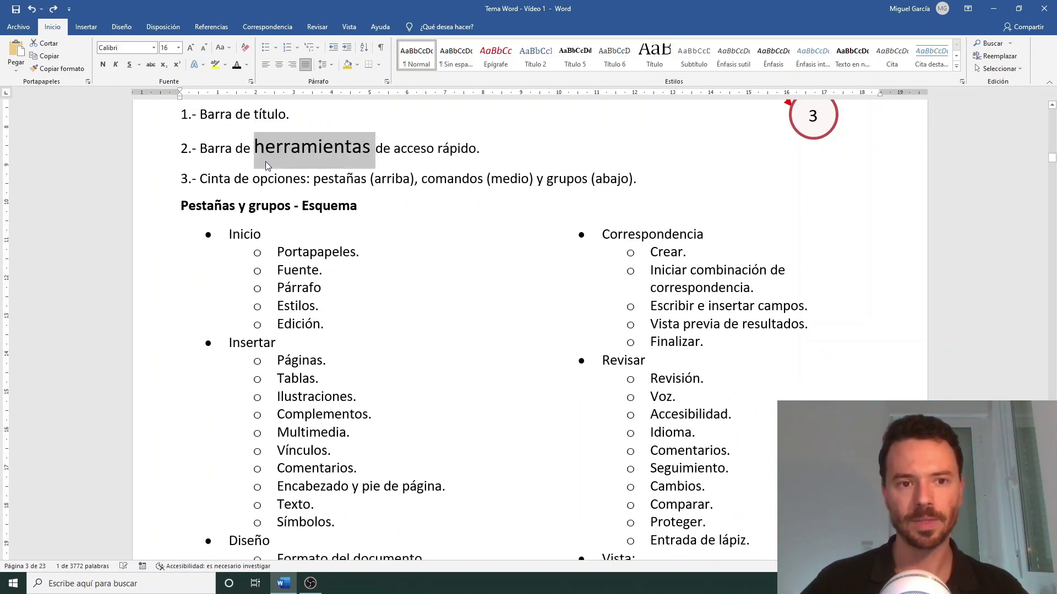
click(242, 149)
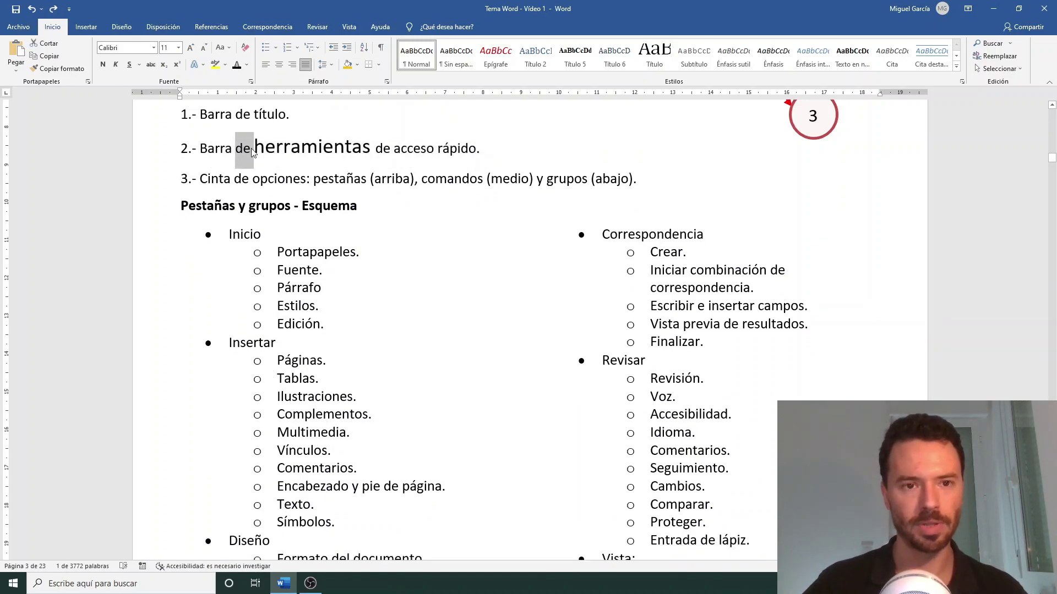
double_click(282, 148)
key(ctrl+less)
key(ctrl+less)
key(ctrl+less)
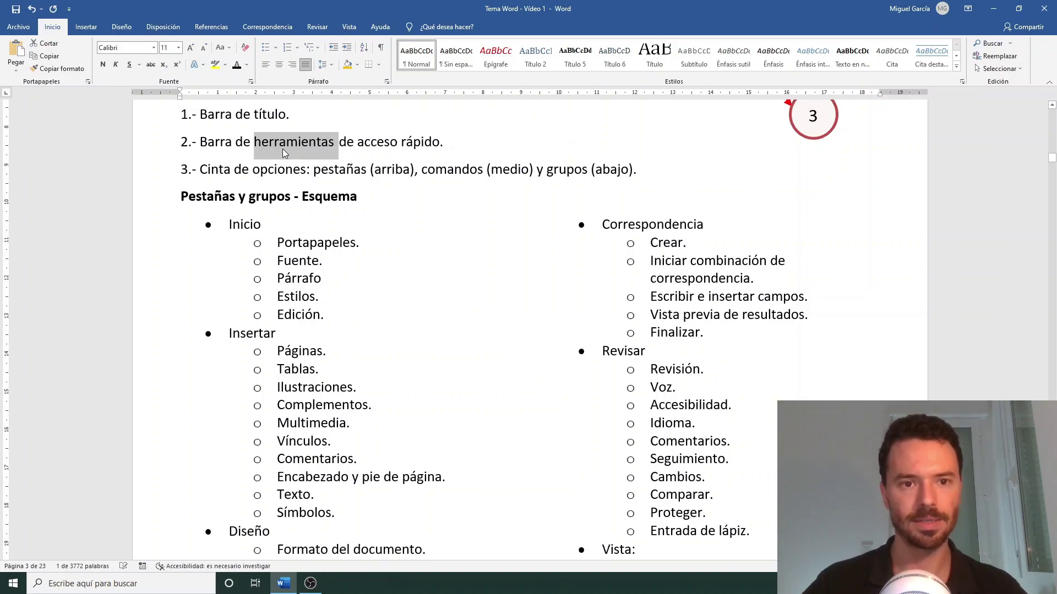
click(333, 147)
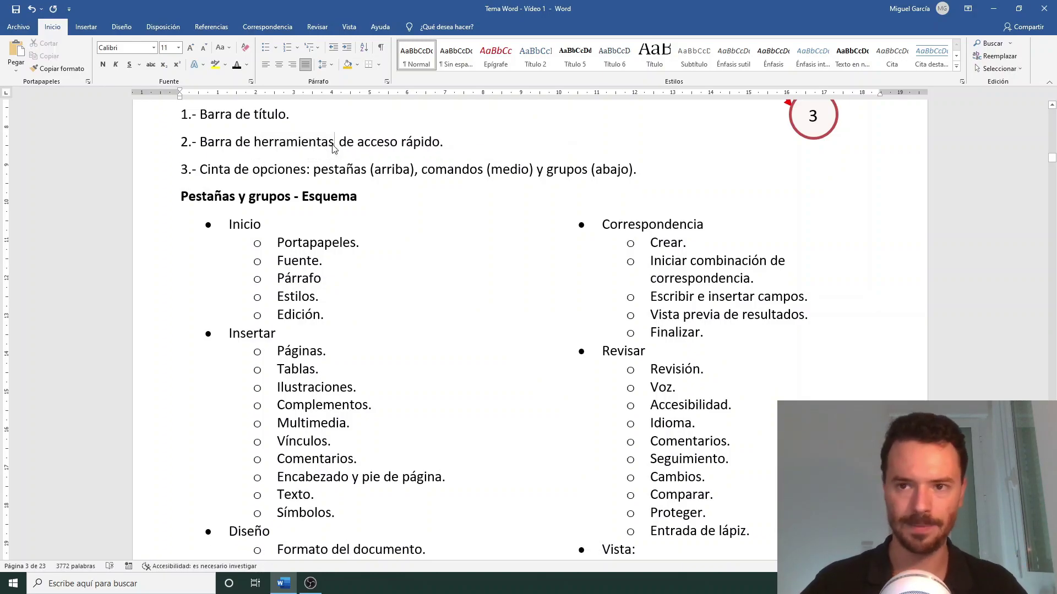
- Reduce the font size of the word "acceso" in item 2 by one step to 10 points
scroll(334, 148, up, 1)
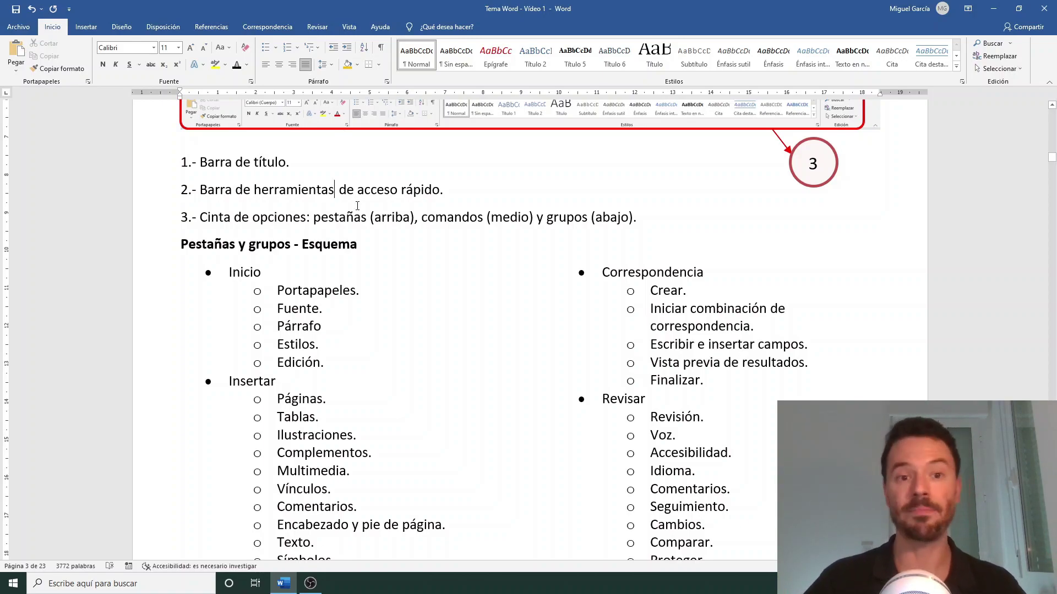
scroll(357, 206, up, 1)
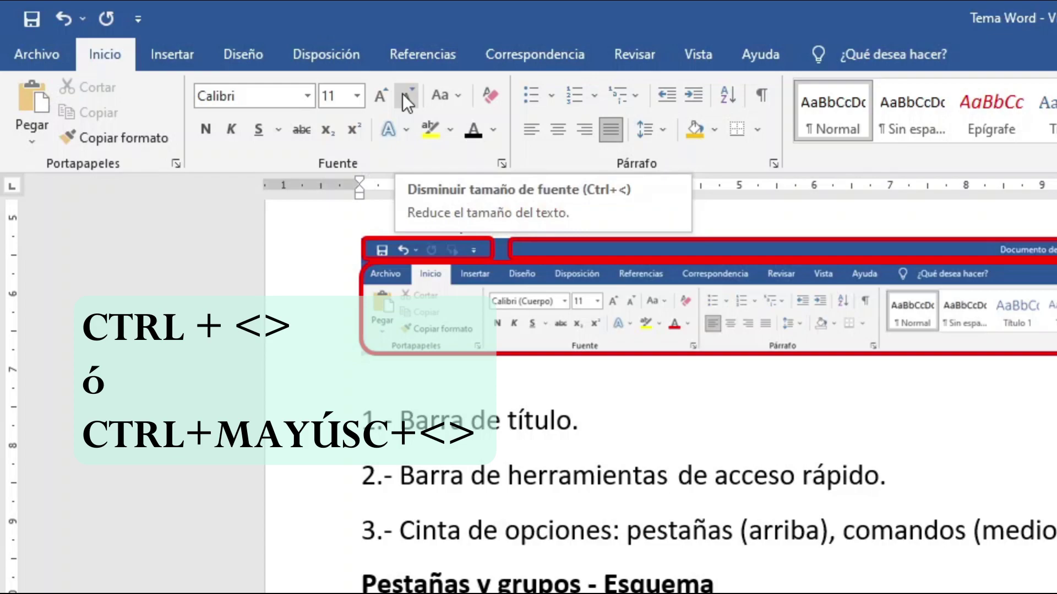
double_click(749, 480)
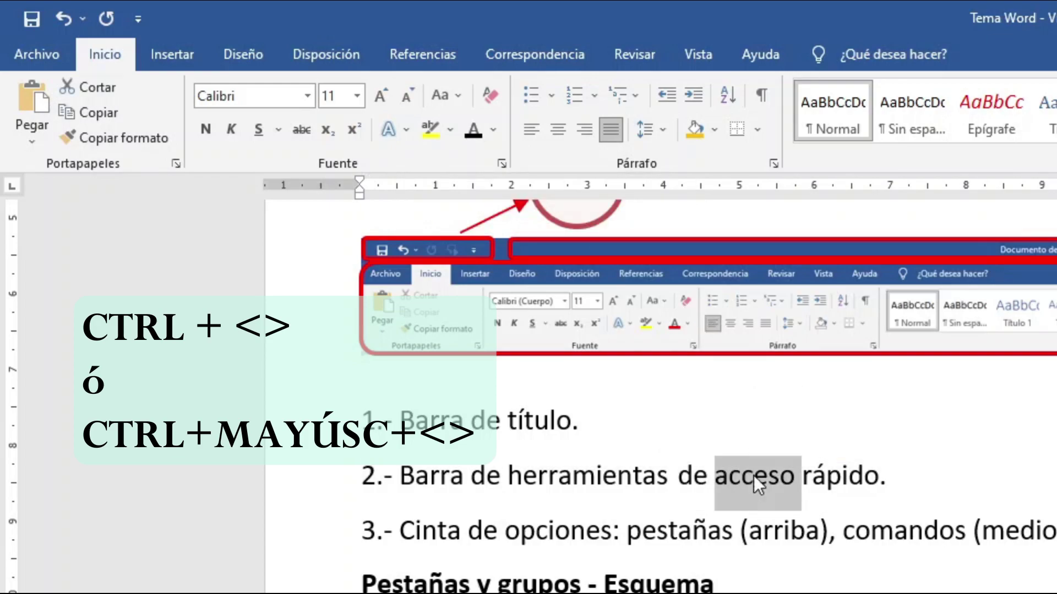
key(ctrl+less)
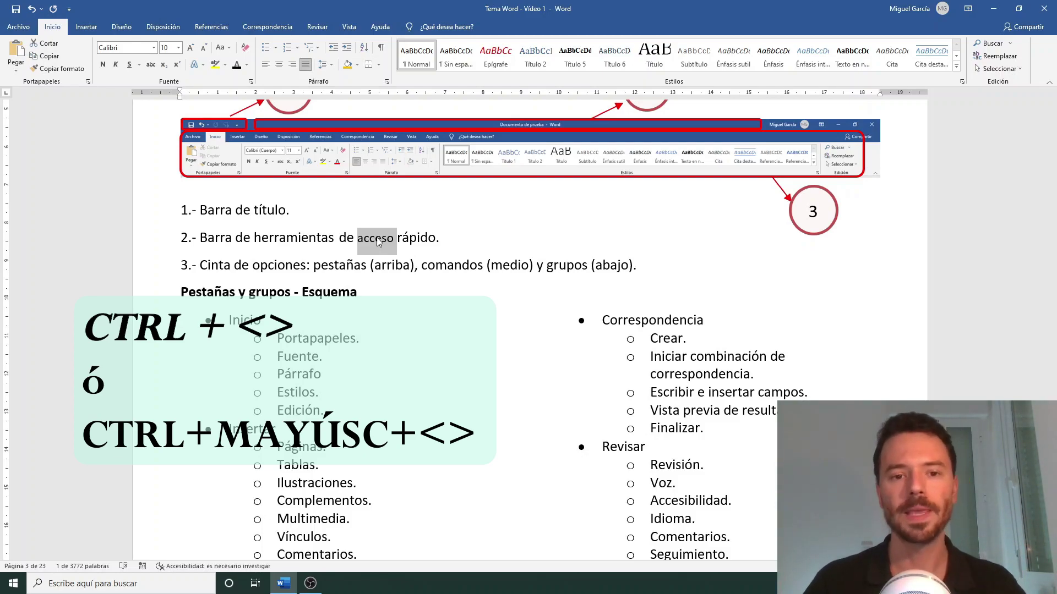
- Enlarge the selected word "acceso" one size at a time up to 26 points
key(ctrl+shift+greater)
key(ctrl+shift+greater)
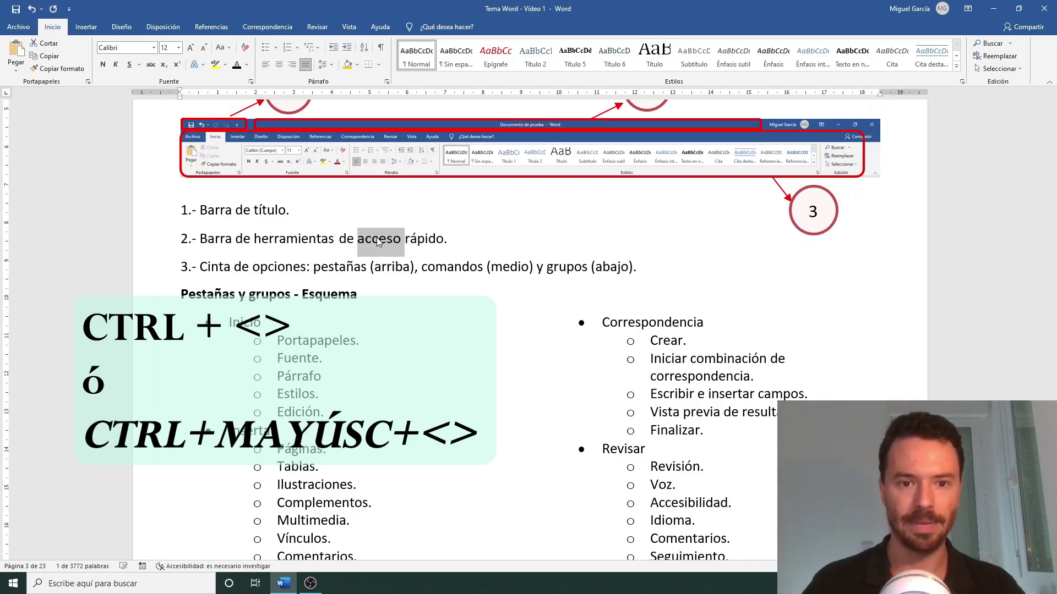
key(ctrl+shift+greater)
key(ctrl+shift+greater)
key(ctrl+shift+greater)
key(ctrl+shift+greater)
key(ctrl+shift+greater)
key(ctrl+shift+greater)
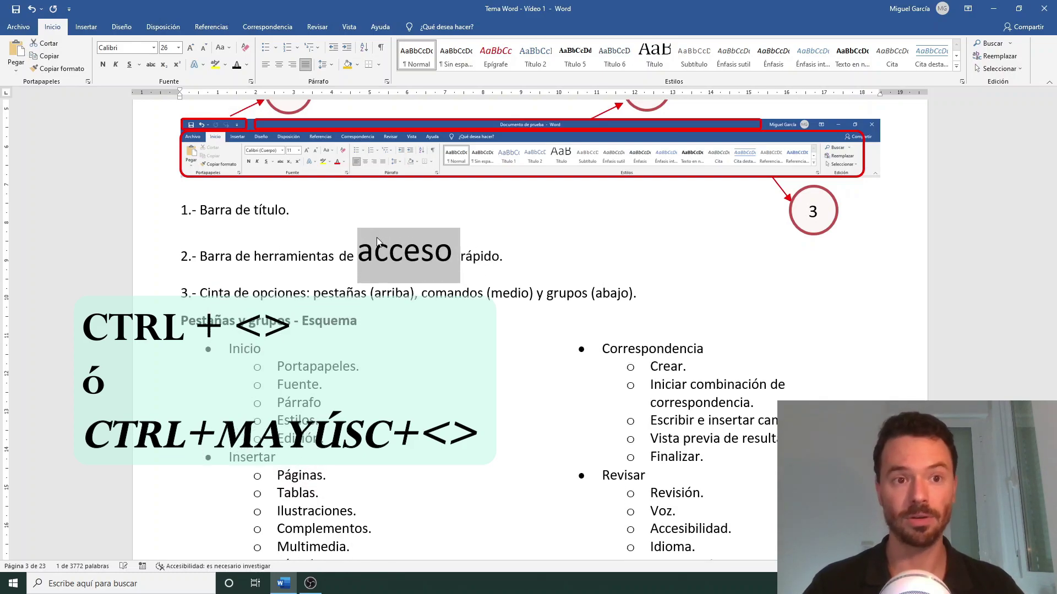
- Shrink the selected word "acceso" one size at a time down to 7 points
key(ctrl+less)
key(ctrl+less)
key(ctrl+less)
key(ctrl+less)
key(ctrl+less)
key(ctrl+less)
key(ctrl+less)
key(ctrl+less)
key(ctrl+less)
key(ctrl+less)
key(ctrl+less)
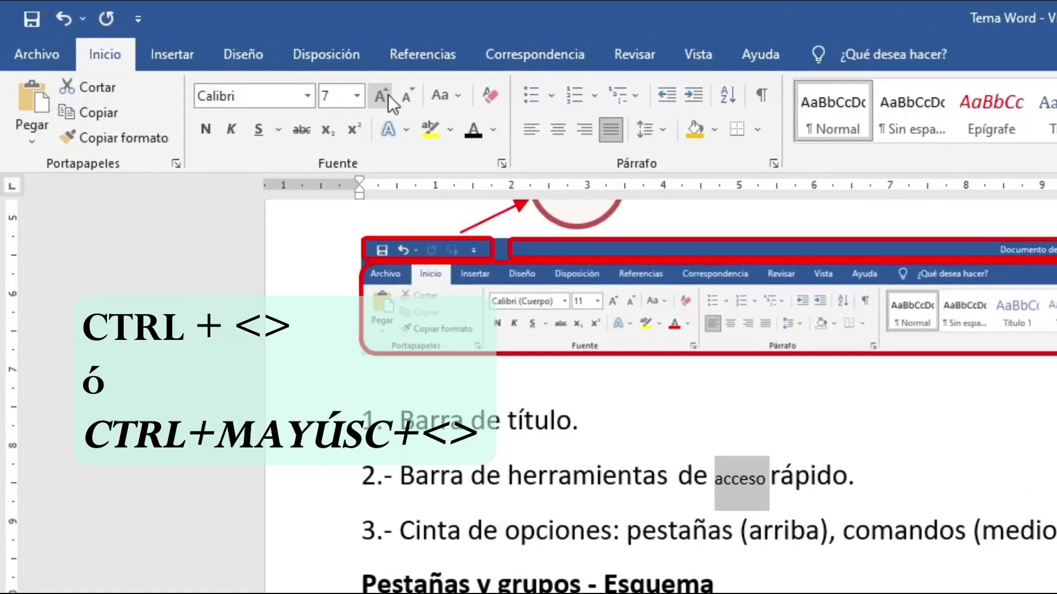
- Enlarge the selected word "acceso" to 16 points and bring it back down to 12 points
click(388, 94)
click(388, 94)
click(388, 94)
click(388, 94)
click(388, 95)
click(389, 94)
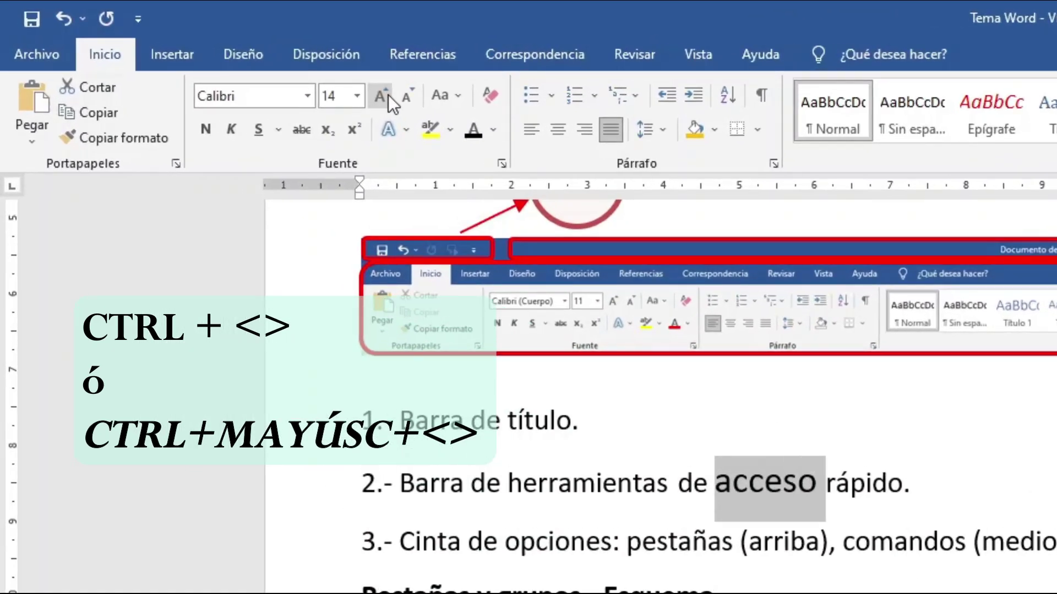
click(388, 95)
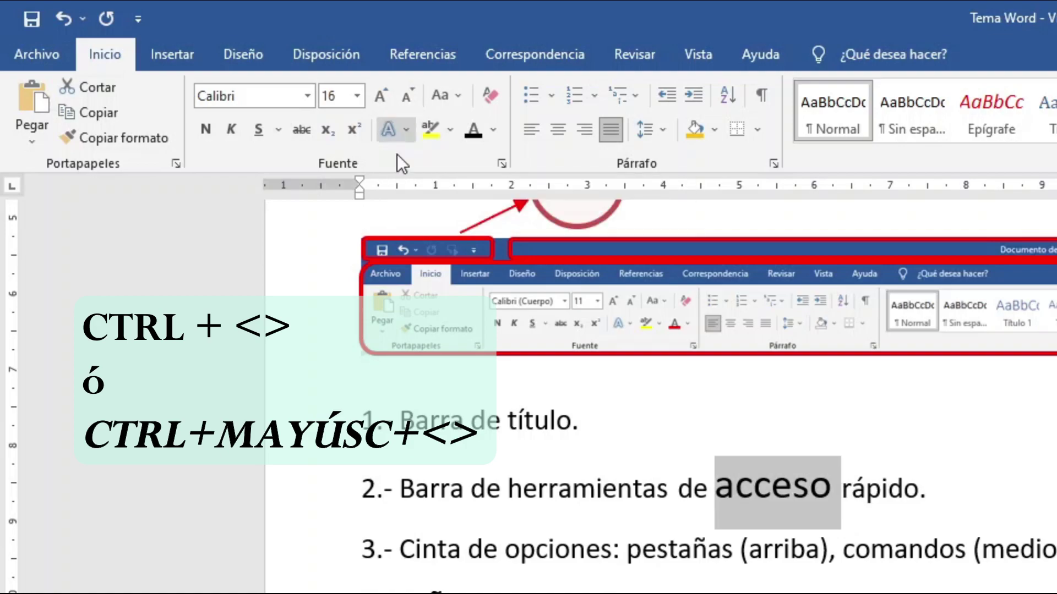
click(418, 99)
click(417, 98)
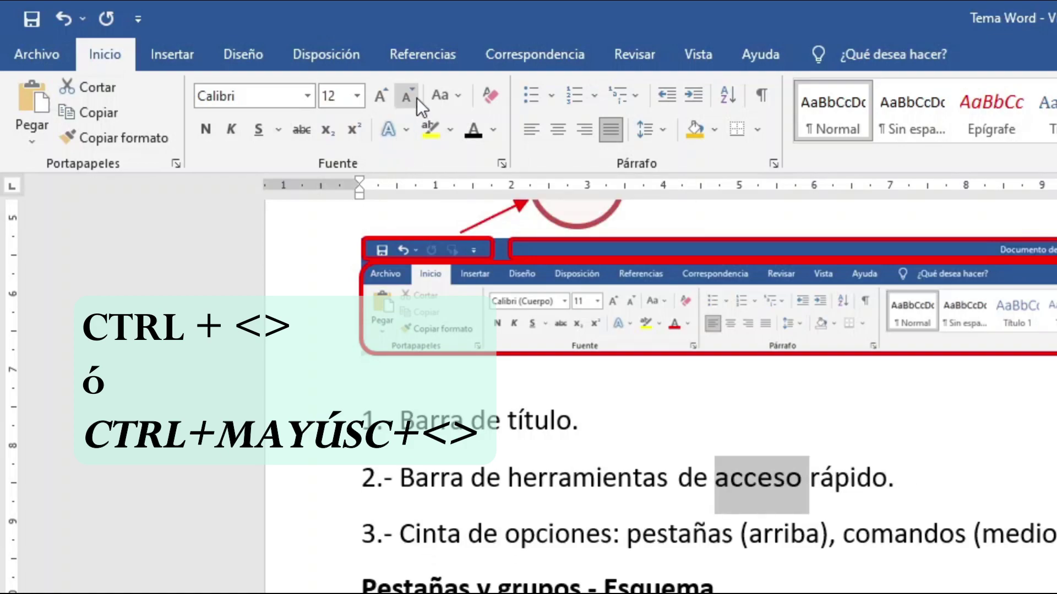
click(461, 95)
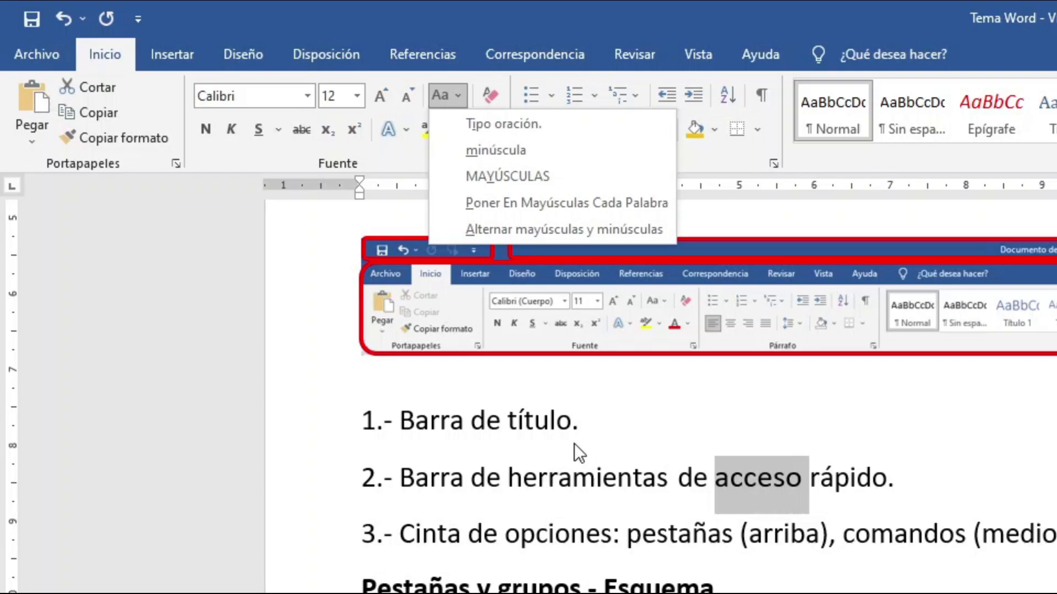
click(454, 442)
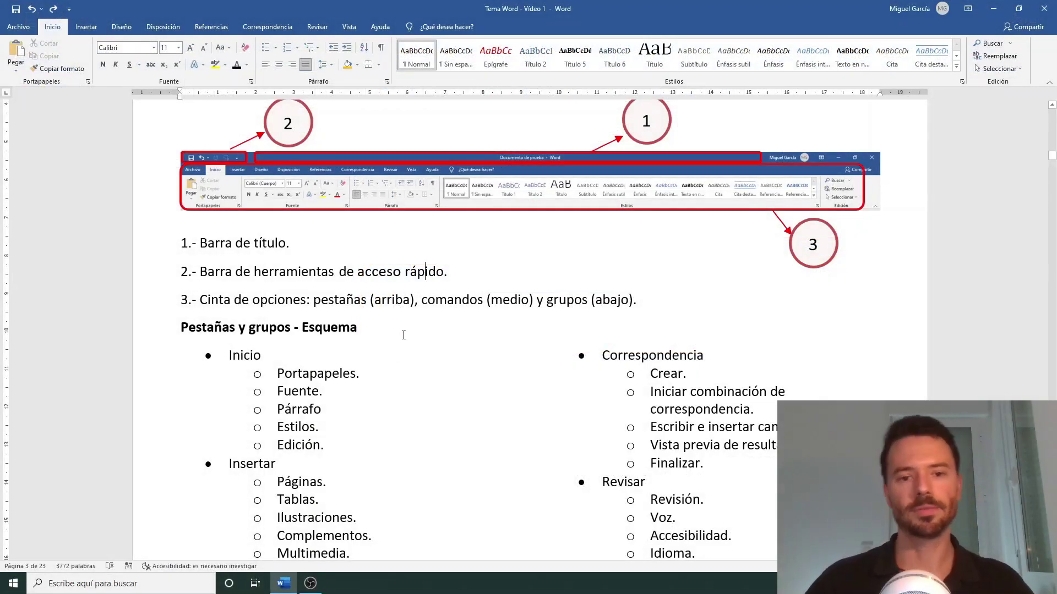
- Replace the capital C of "Conviene" with a lowercase "c" in the paragraph below the hidden tabs lists
scroll(421, 350, down, 5)
scroll(421, 350, down, 15)
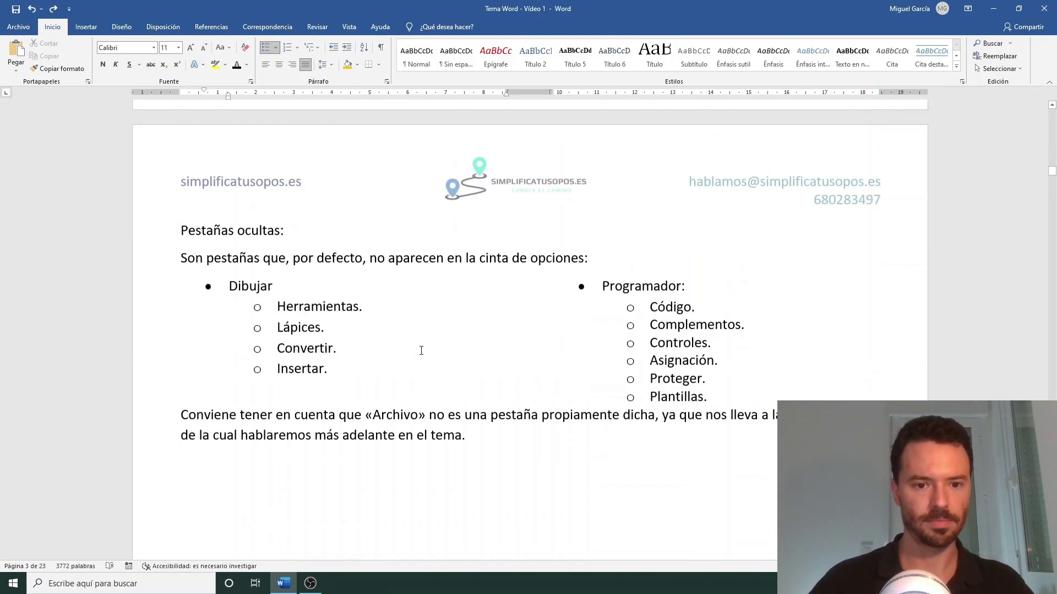
triple_click(312, 273)
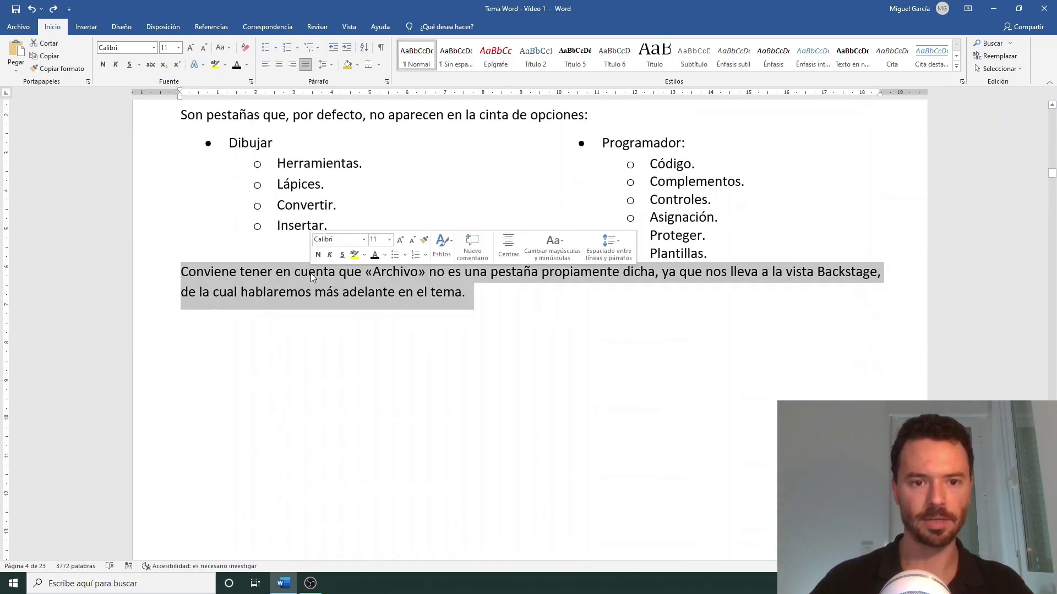
click(190, 272)
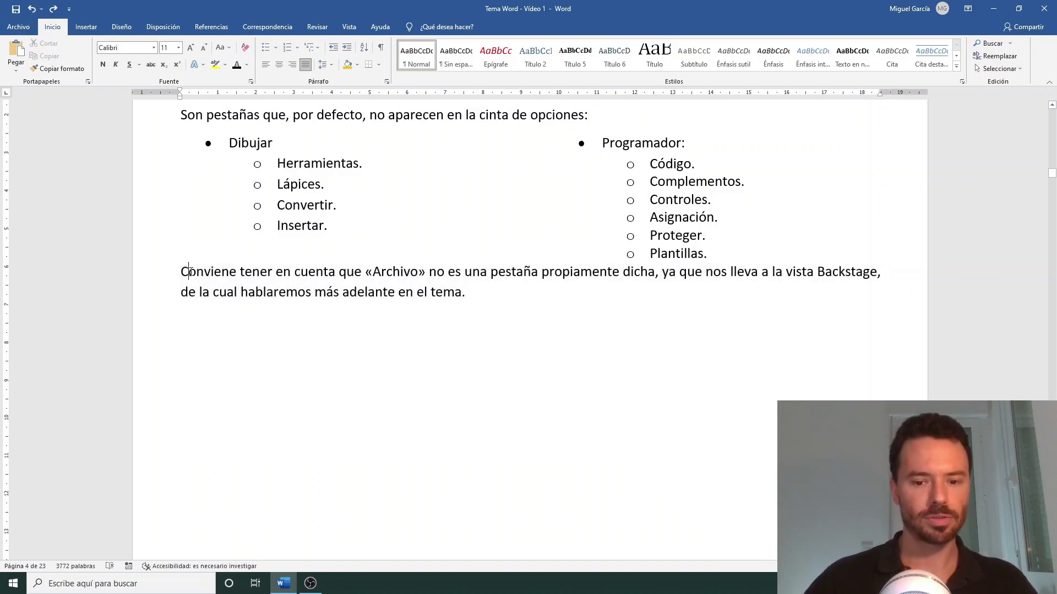
key(BackSpace)
text(c)
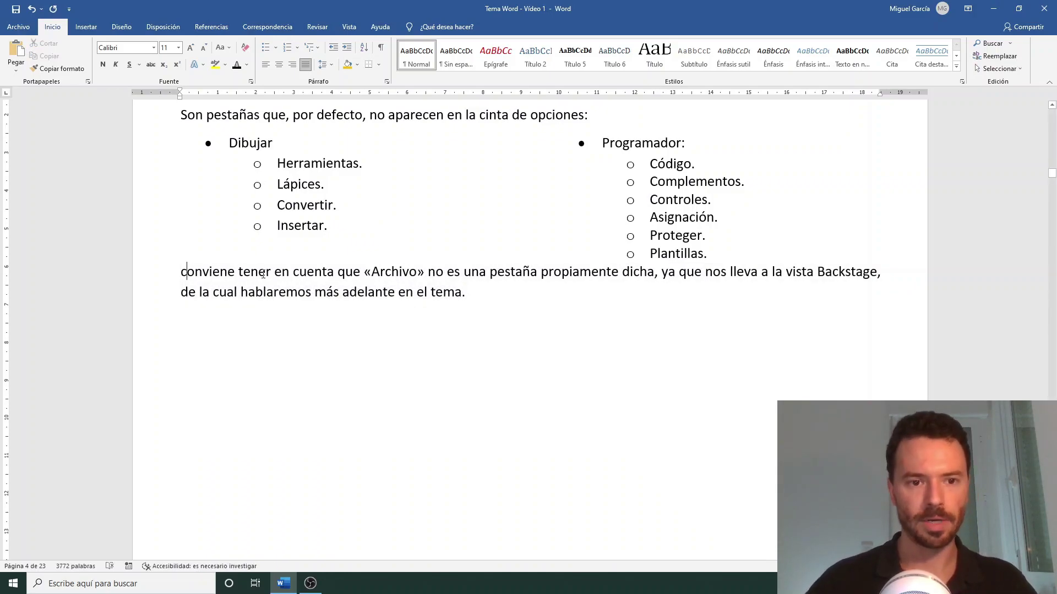
- Apply sentence case (Tipo oración) to the whole paragraph starting with "conviene tener en cuenta"
triple_click(262, 273)
click(232, 49)
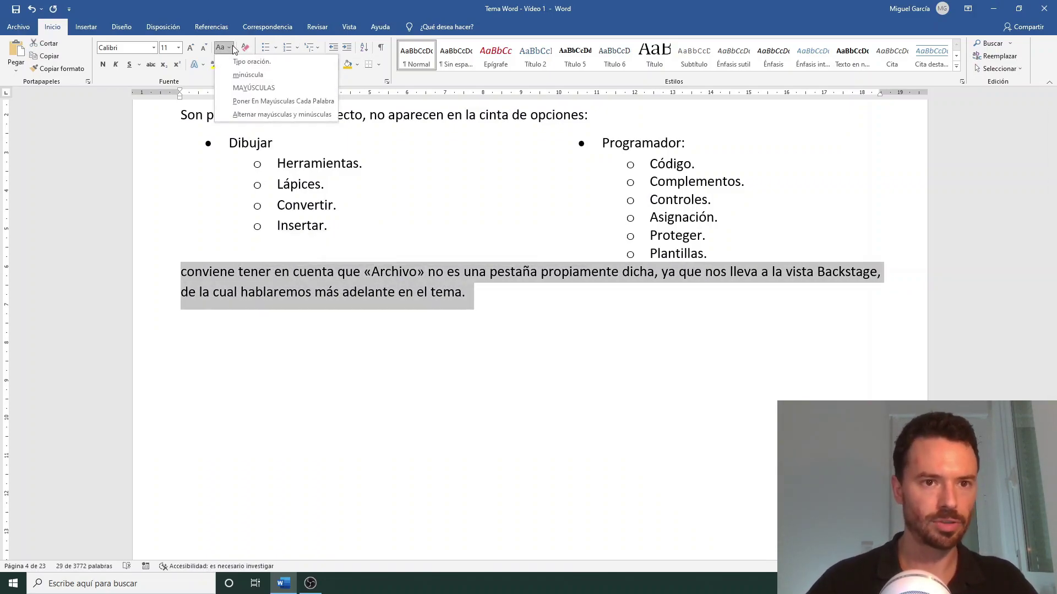
click(243, 62)
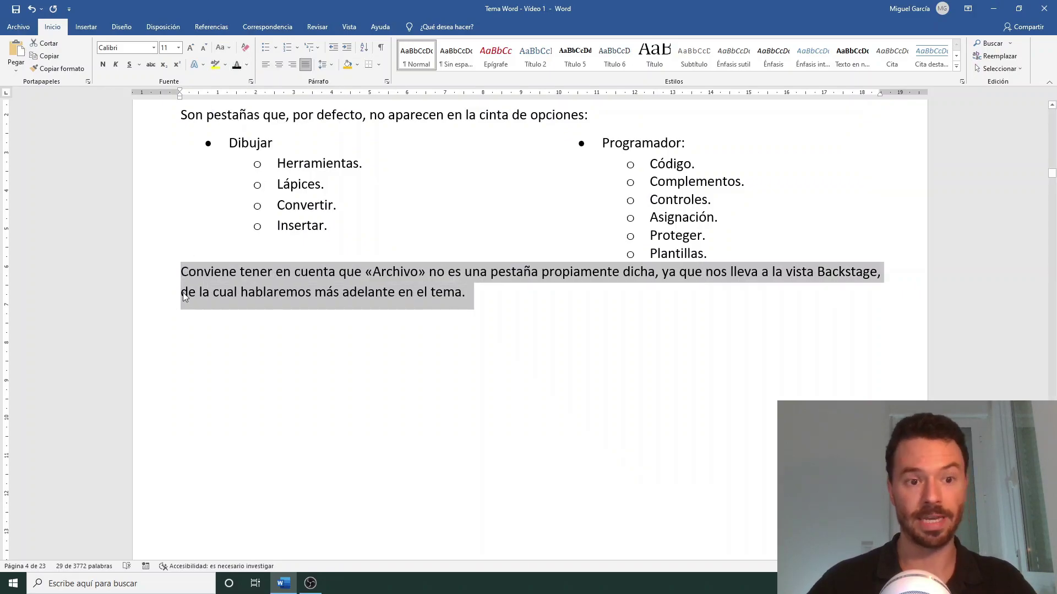
click(188, 272)
- Capitalize each word (Poner En Mayúsculas Cada Palabra) in the paragraph starting with "Conviene tener en cuenta"
scroll(186, 272, up, 3)
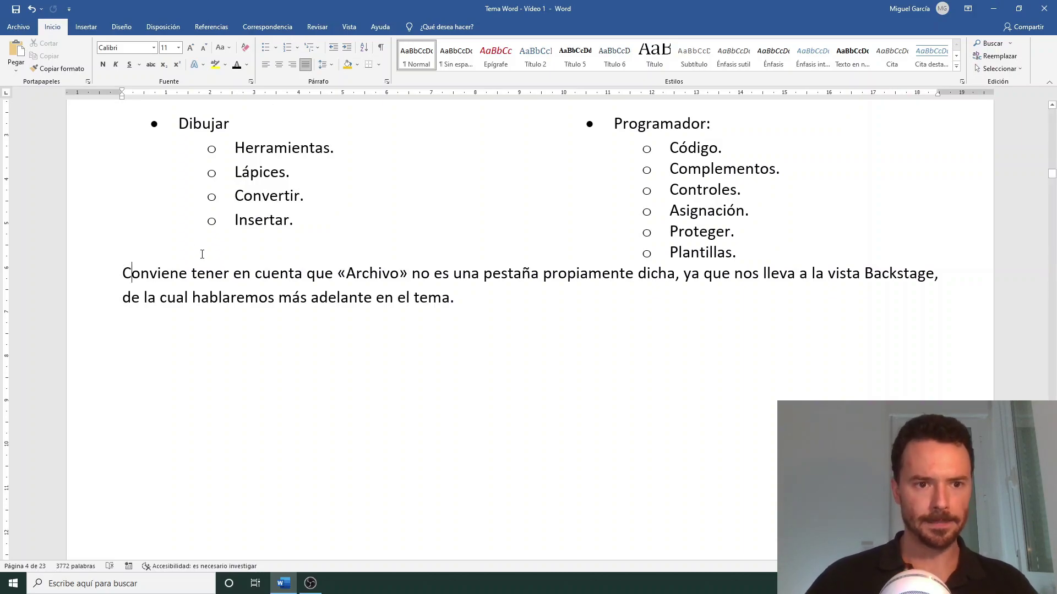
triple_click(205, 276)
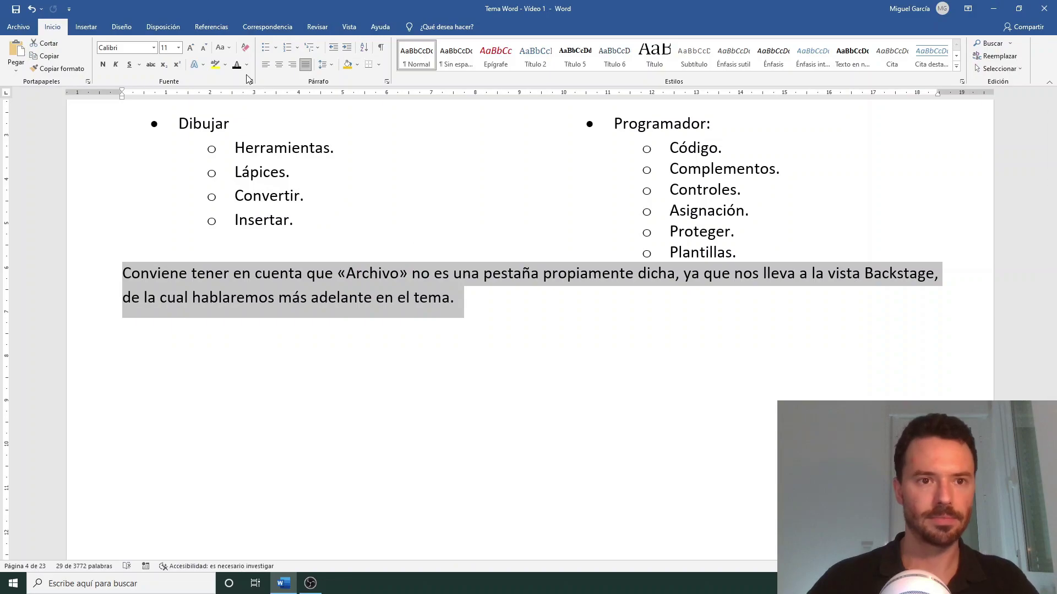
click(229, 48)
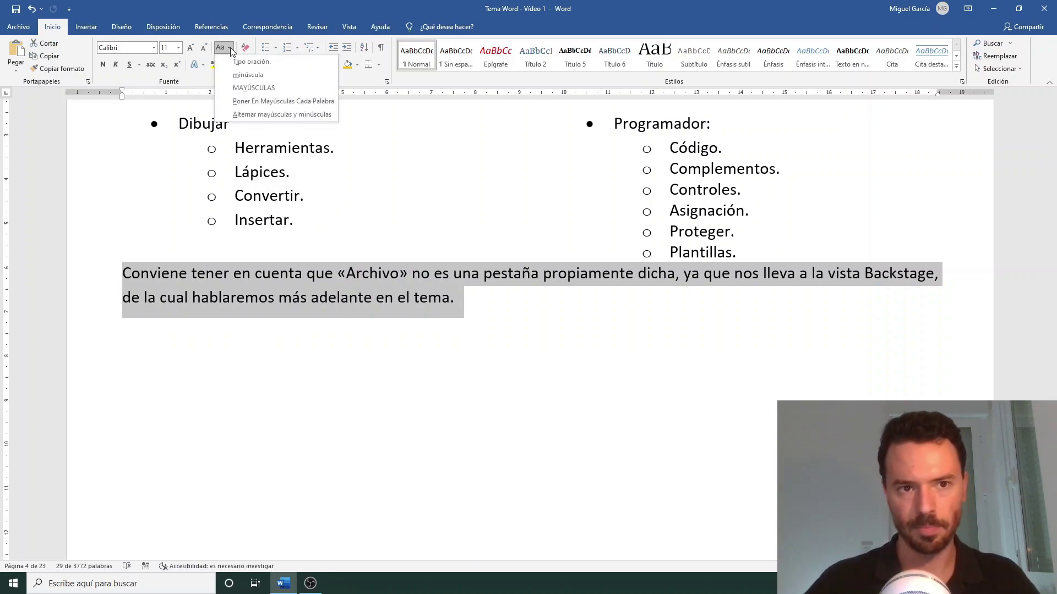
click(248, 101)
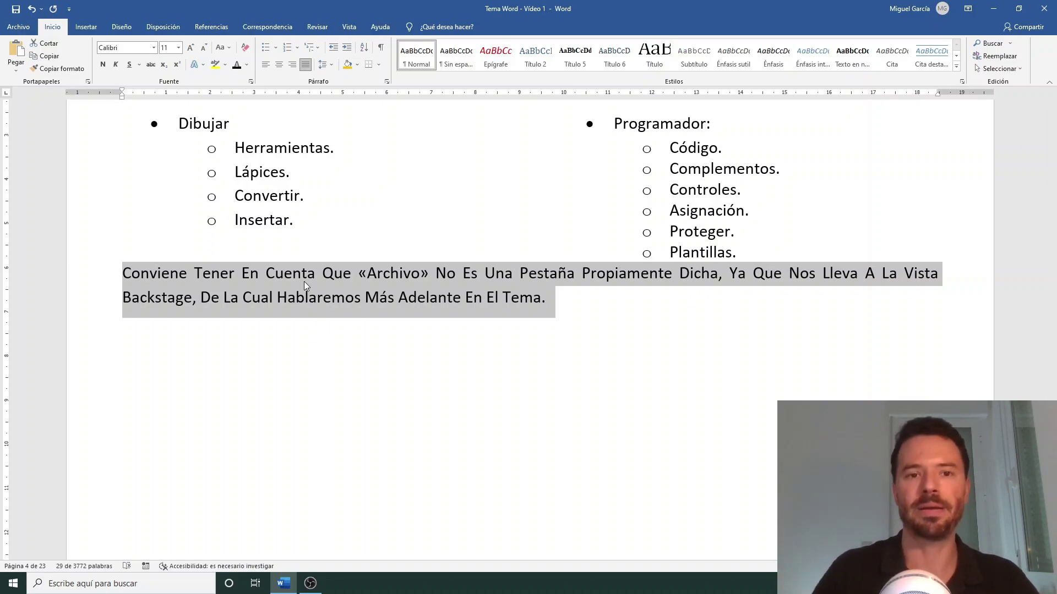
- Toggle the case (Alternar mayúsculas y minúsculas) of the selected "Conviene Tener En Cuenta" paragraph and deselect it
click(229, 48)
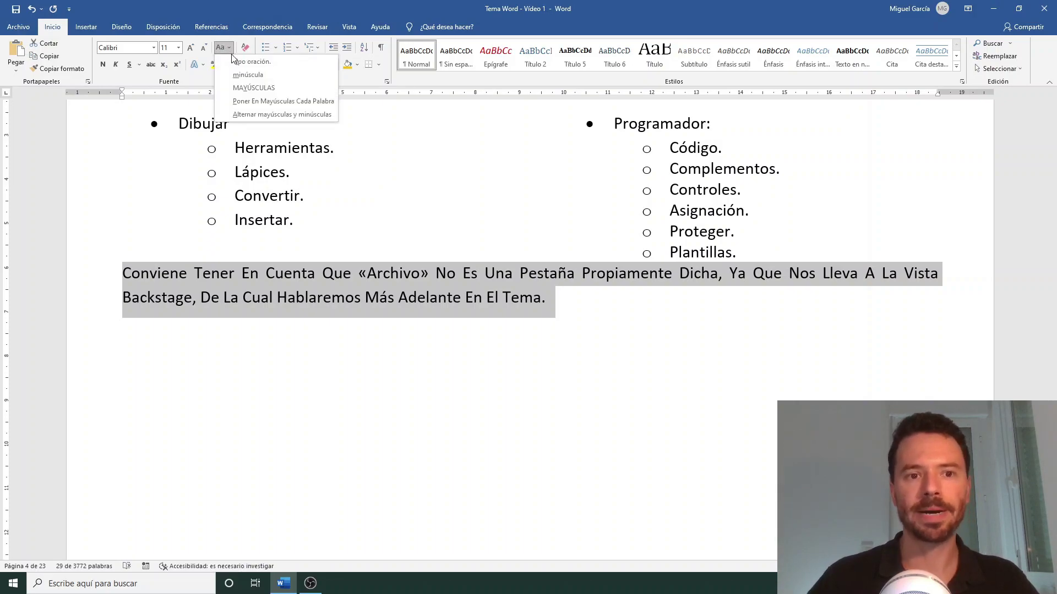
click(251, 115)
click(631, 310)
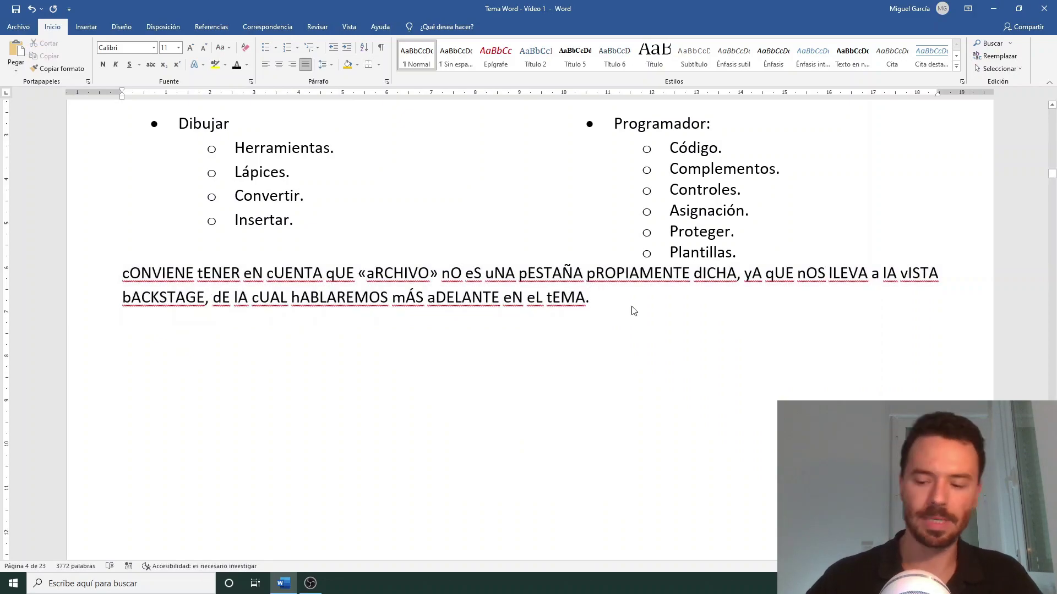
- Start a new paragraph below with the word "iMAGÍNATE" and undo its automatic case correction
key(Return)
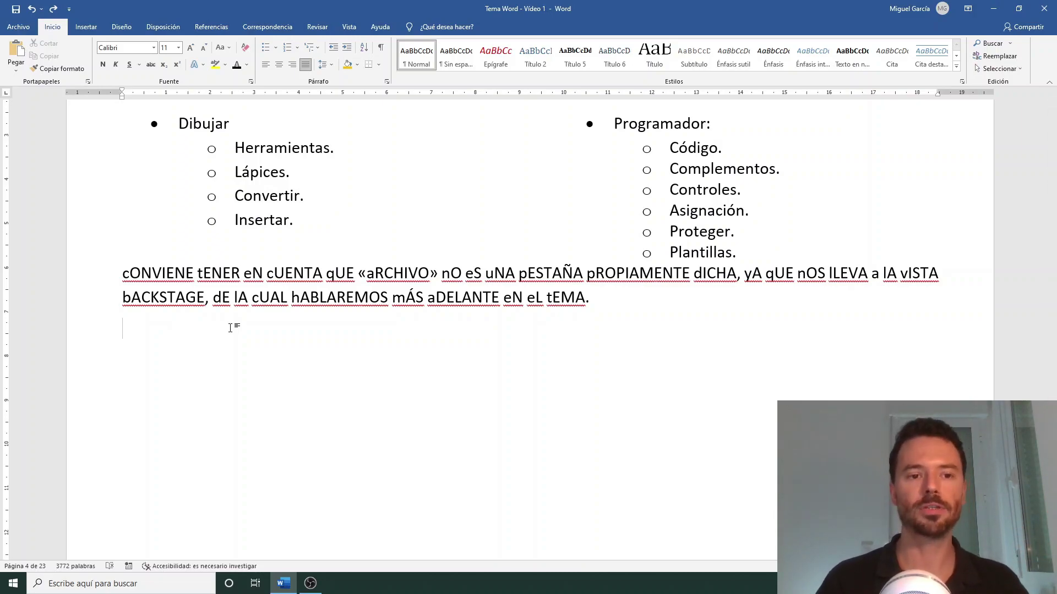
text(iM)
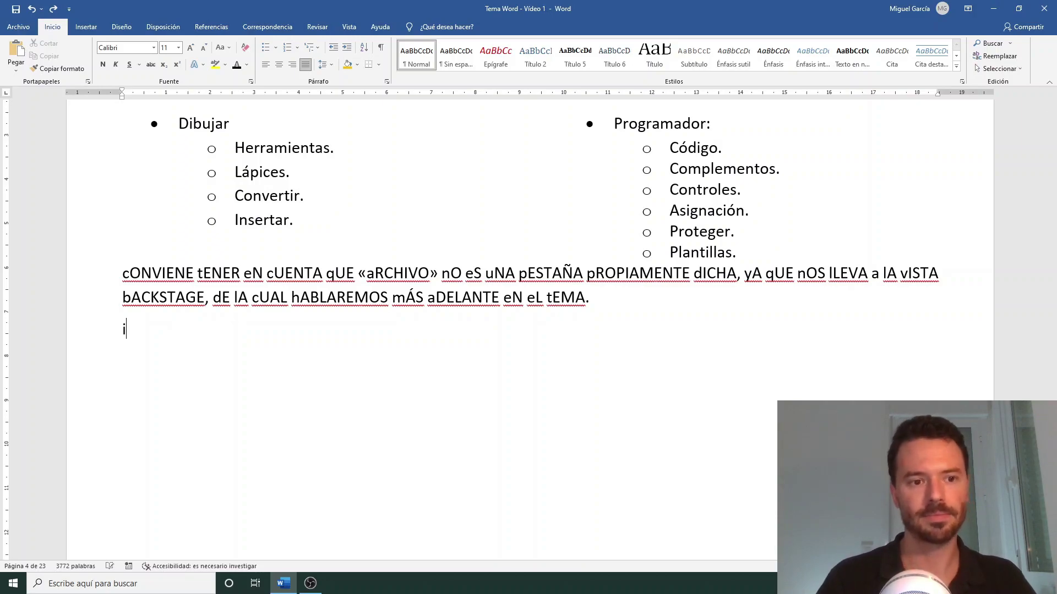
text(GÍ)
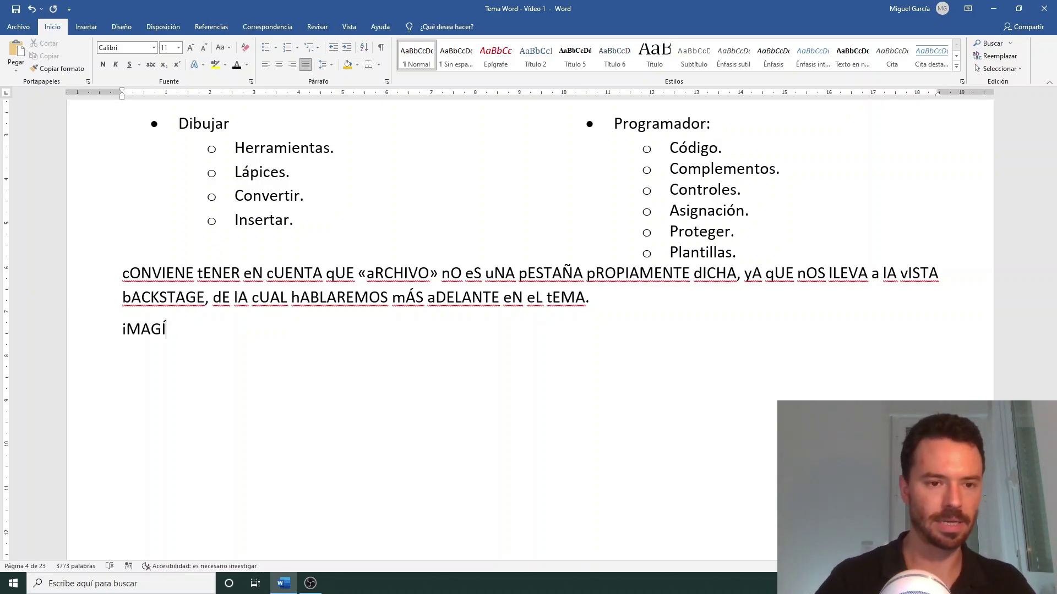
text(nate)
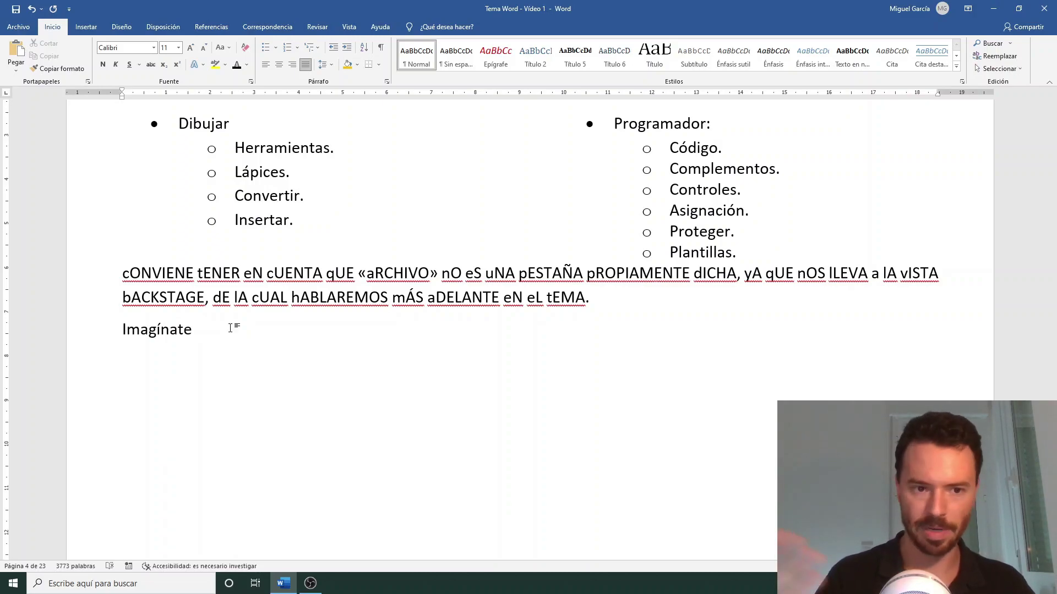
key(ctrl+z)
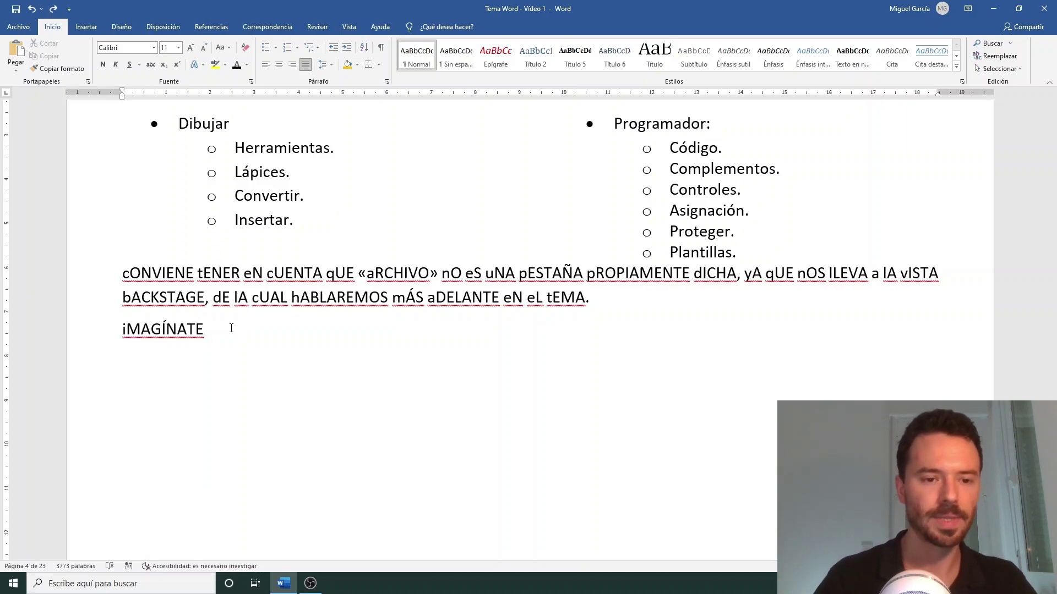
- Complete the "iMAGÍNATE" line with "ESCRIBES CON EL BLOQ..." in capitals
text(esc)
key(BackSpace)
key(BackSpace)
key(BackSpace)
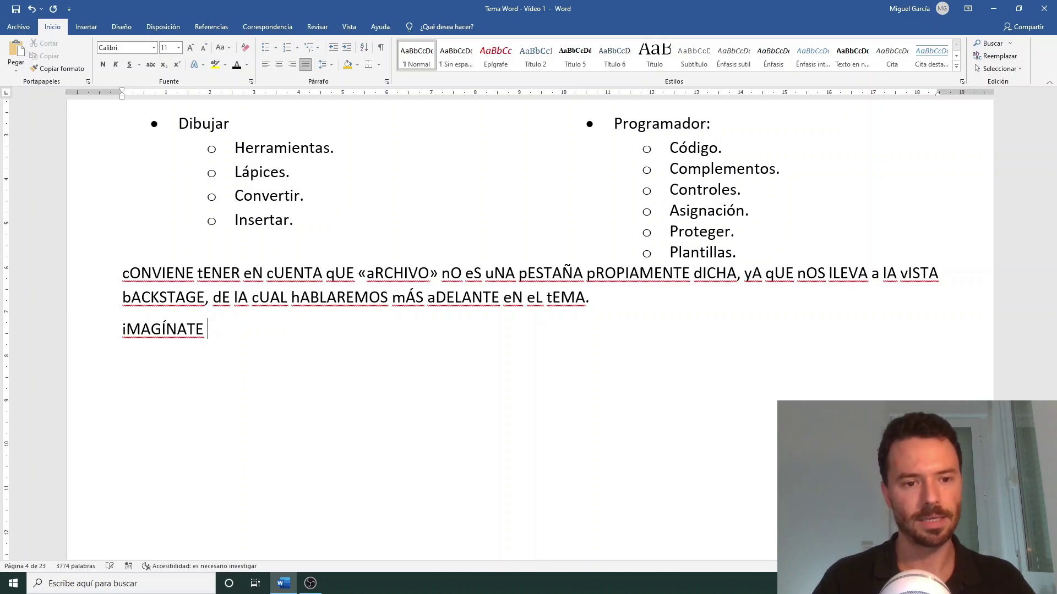
text(ESCRIBES)
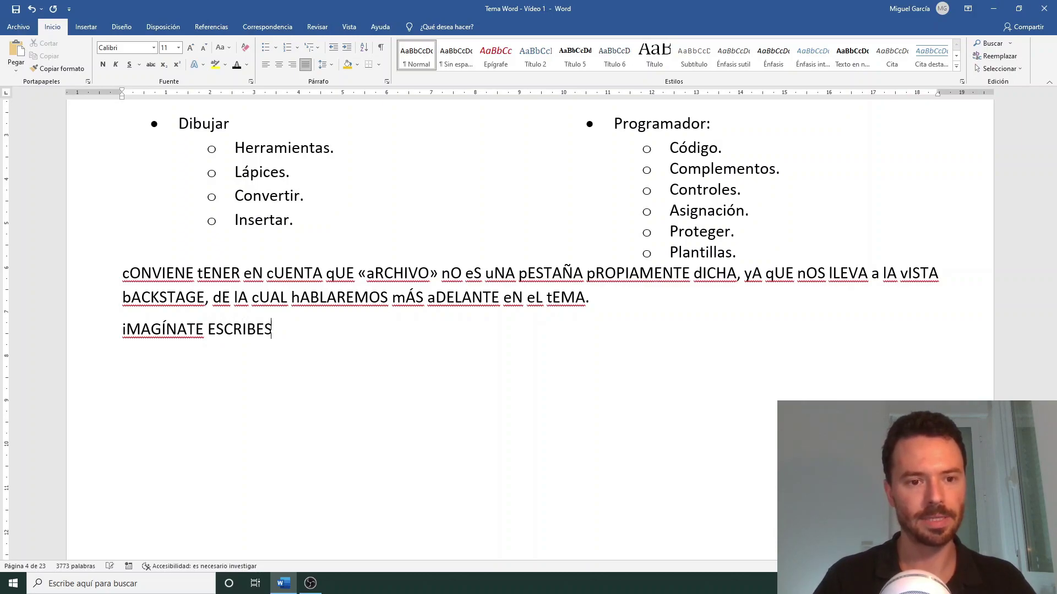
text( CON EL BLOQ)
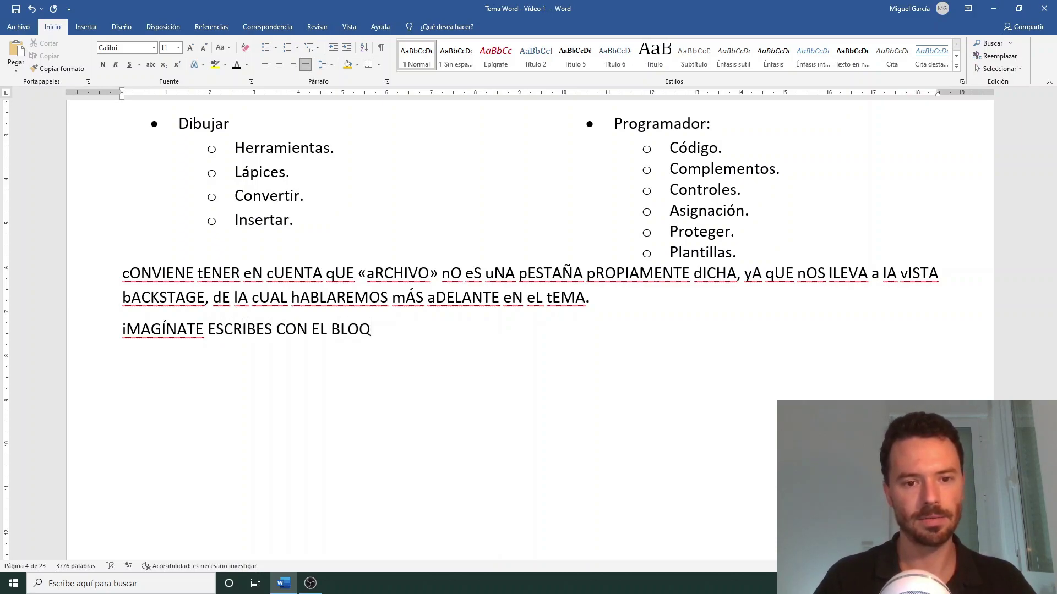
text(...)
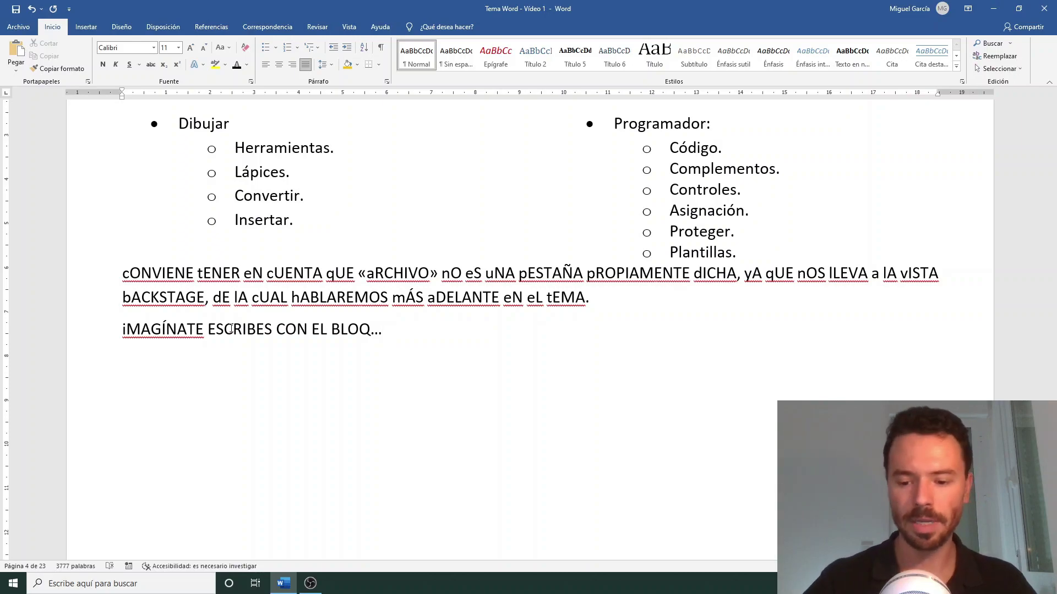
- Toggle the case (Alternar mayúsculas y minúsculas) of the whole "iMAGÍNATE ESCRIBES CON EL BLOQ…" line and deselect it
triple_click(231, 329)
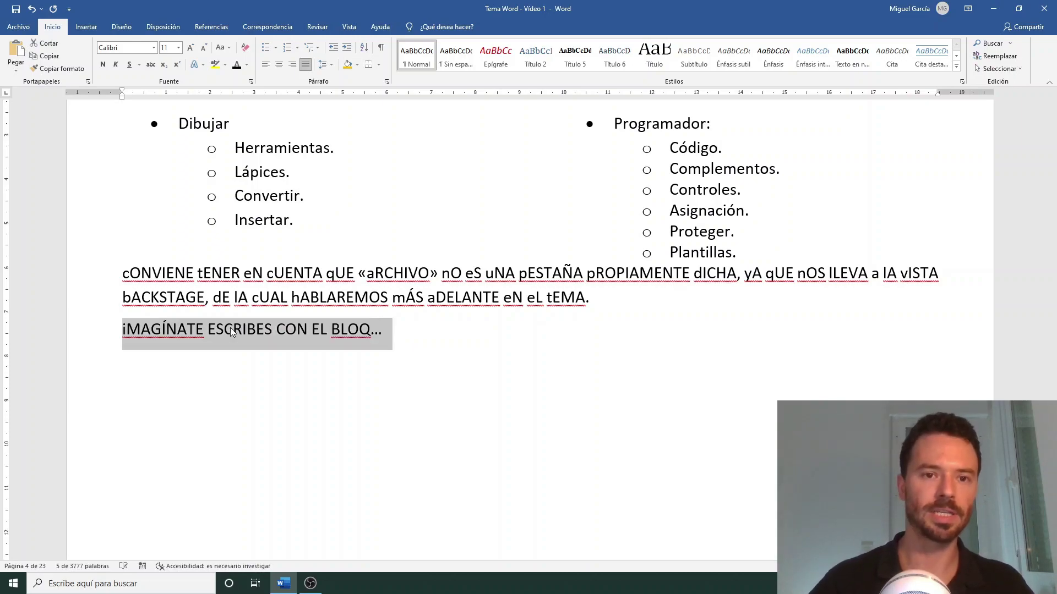
click(222, 47)
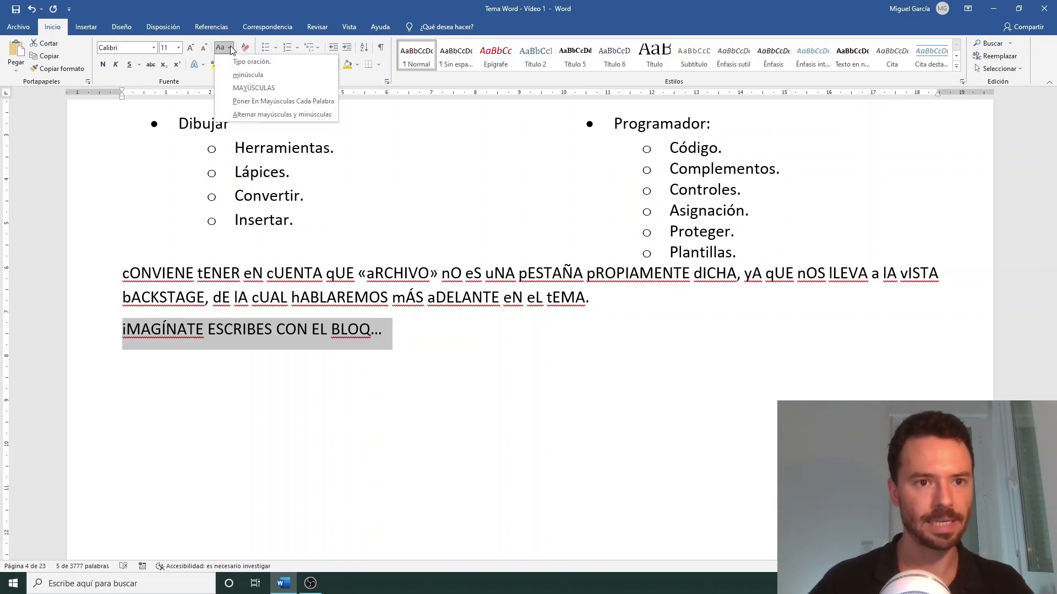
click(259, 114)
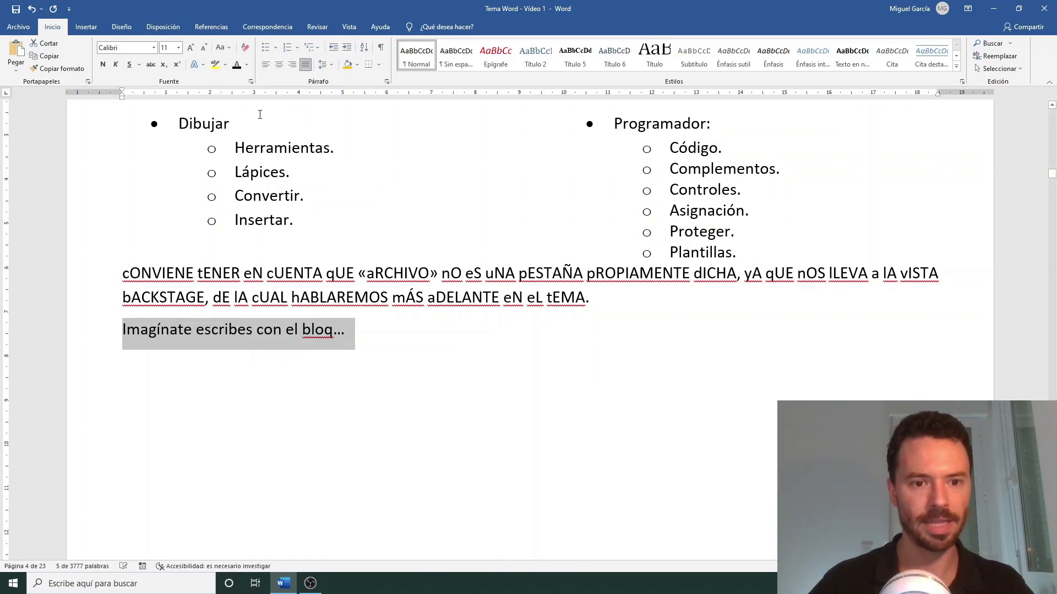
click(181, 332)
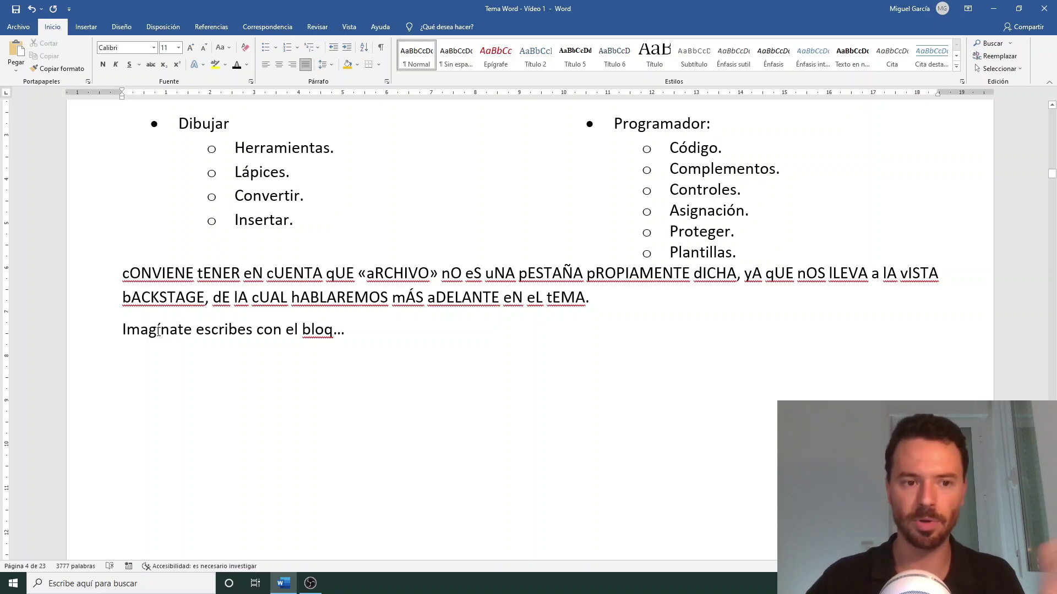
- Add a new paragraph reading "Cualquier cosa." below the "Imagínate escribes con el bloq…" line
key(End)
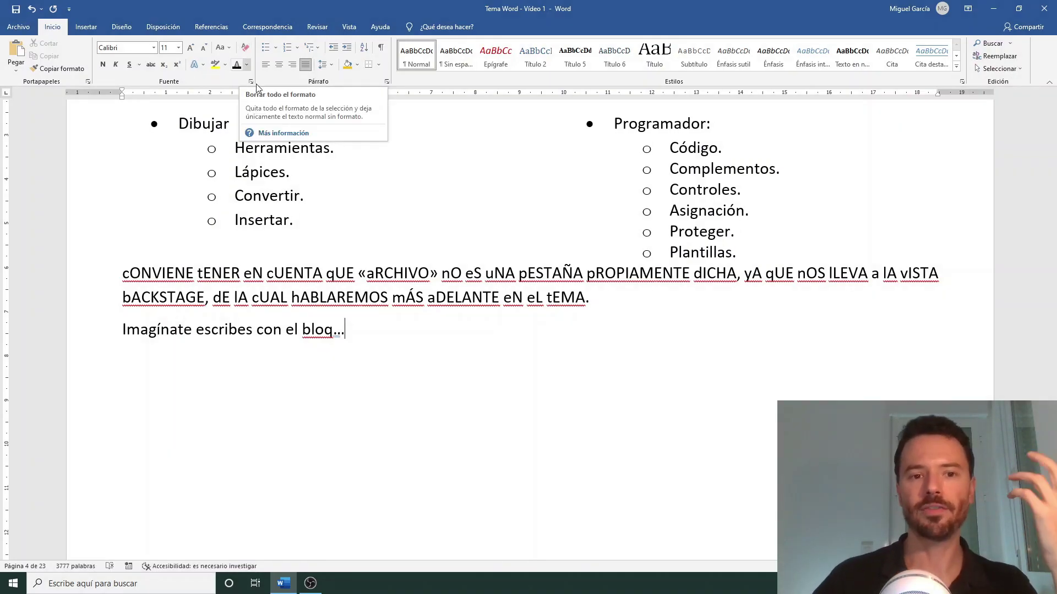
key(Return)
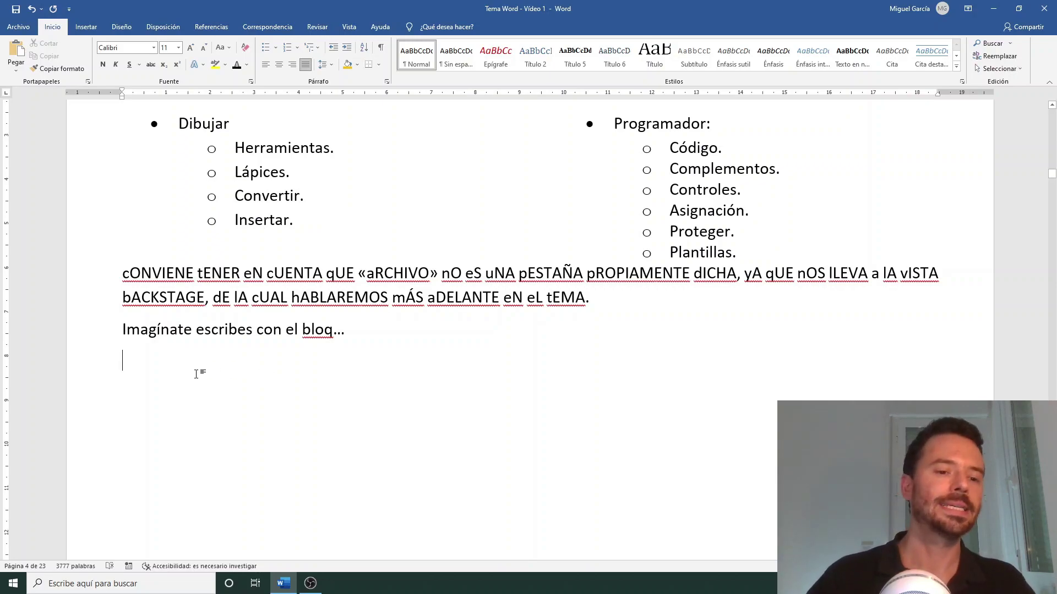
text(Cuelqui)
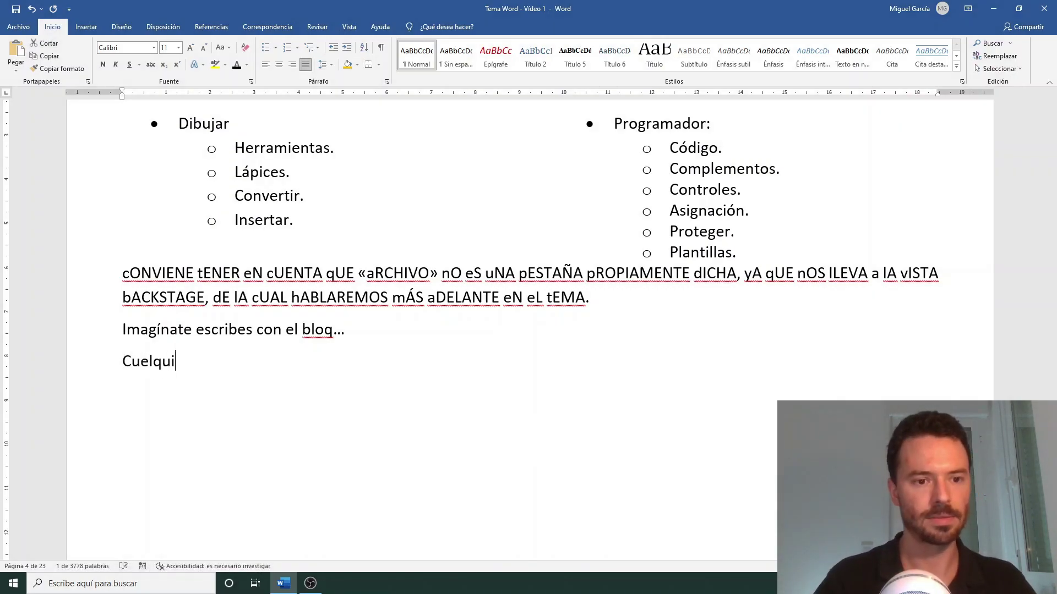
key(BackSpace)
key(BackSpace)
key(BackSpace)
key(BackSpace)
key(BackSpace)
text(alquier cosa)
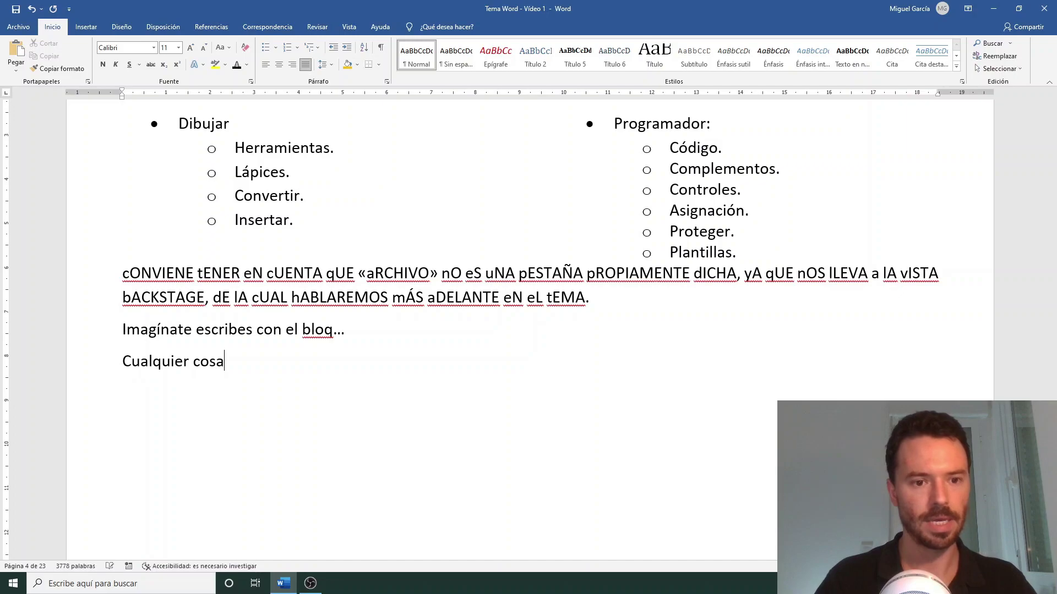
text(.)
- Make the "Cualquier cosa." line bold and italic, and clear all its formatting
triple_click(185, 369)
key(ctrl+n)
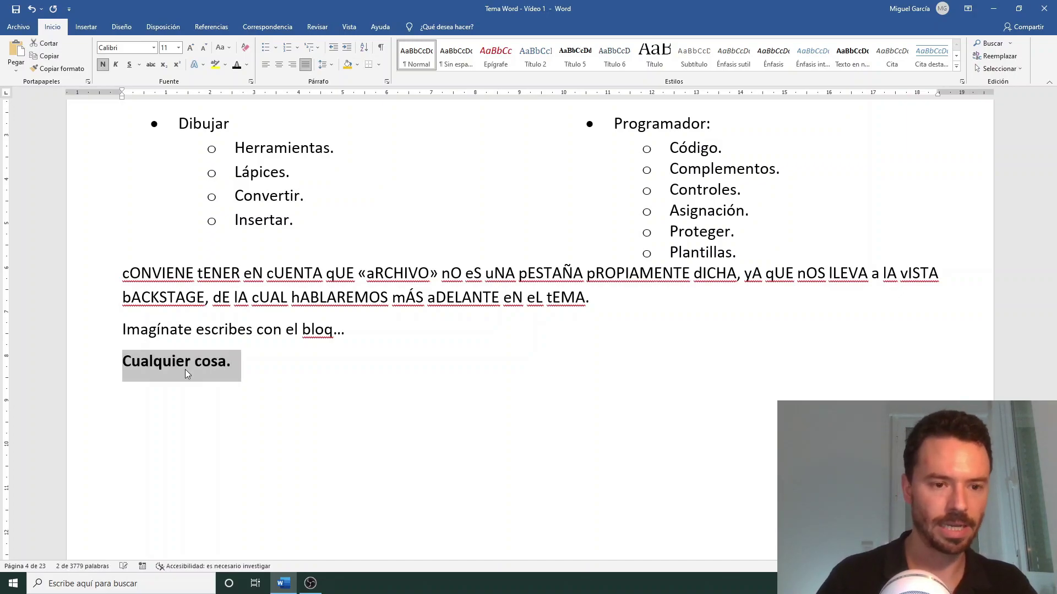
key(ctrl+k)
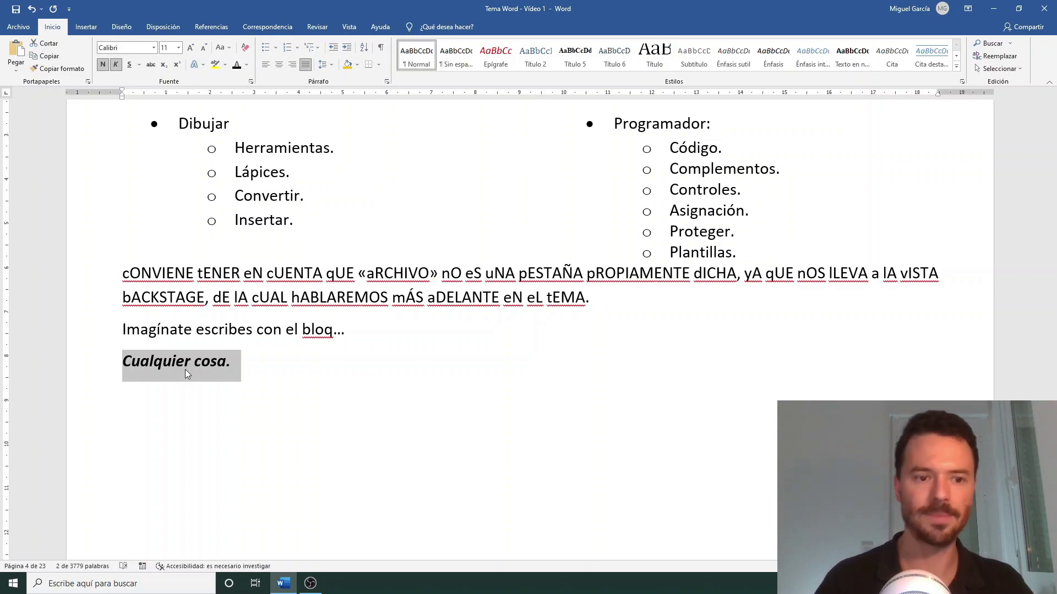
click(245, 49)
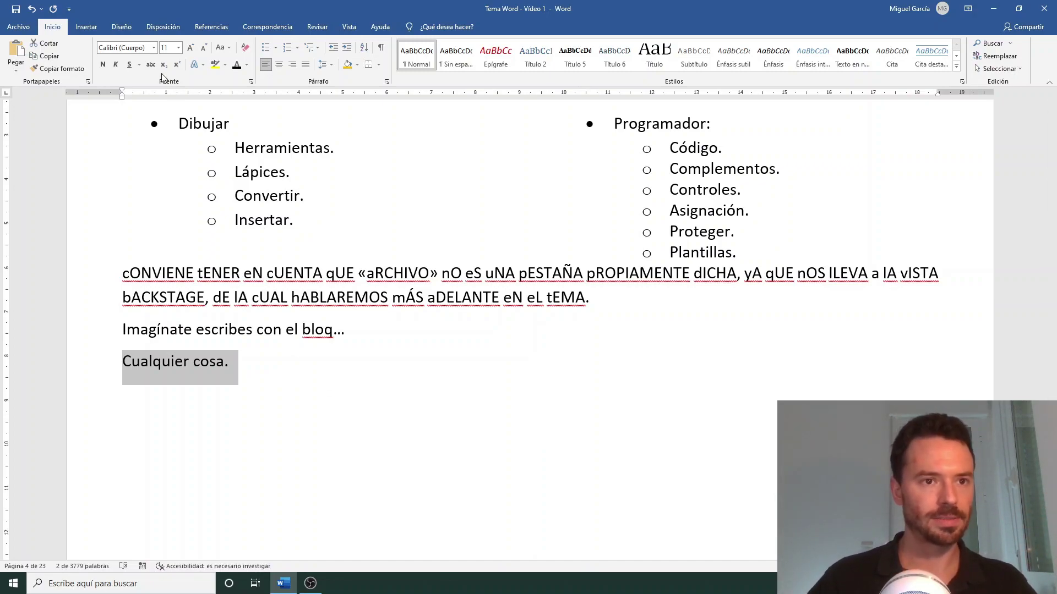
click(149, 65)
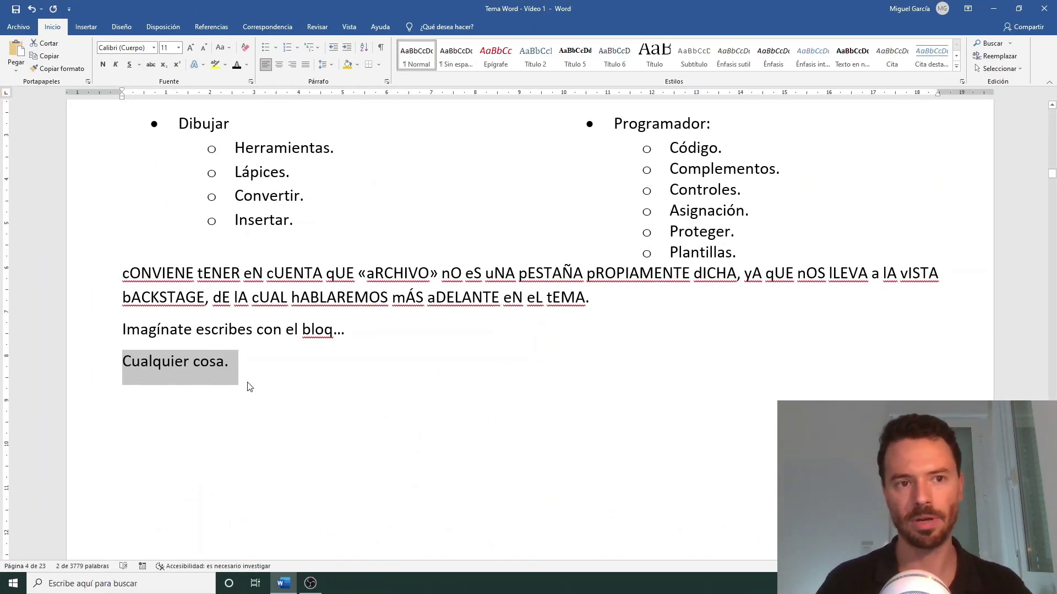
- Switch bold on and off for the "Cualquier cosa." line, and apply italic and a single underline
key(ctrl+n)
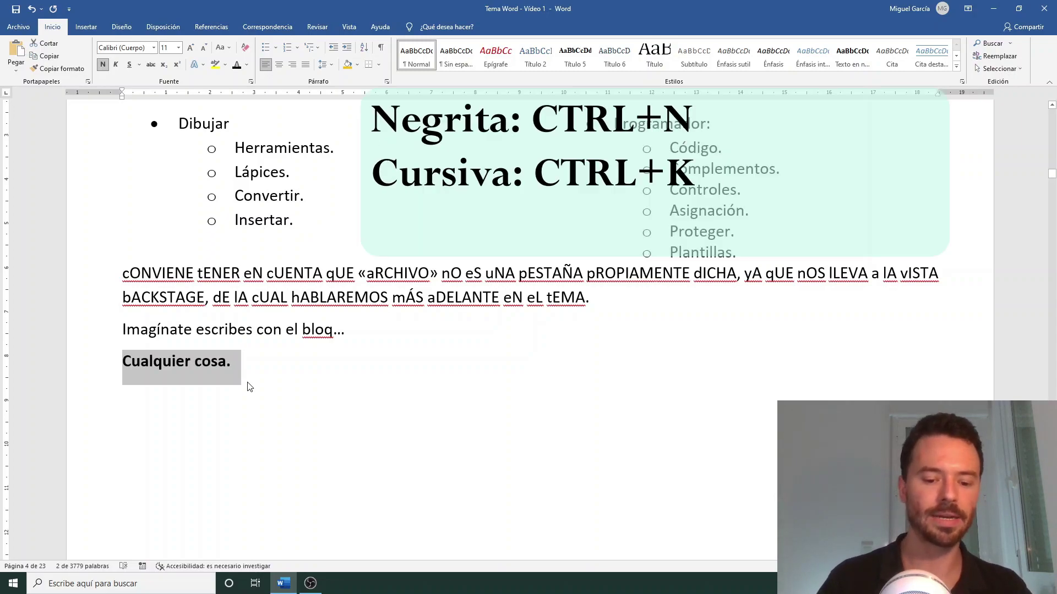
key(ctrl+n)
key(ctrl+k)
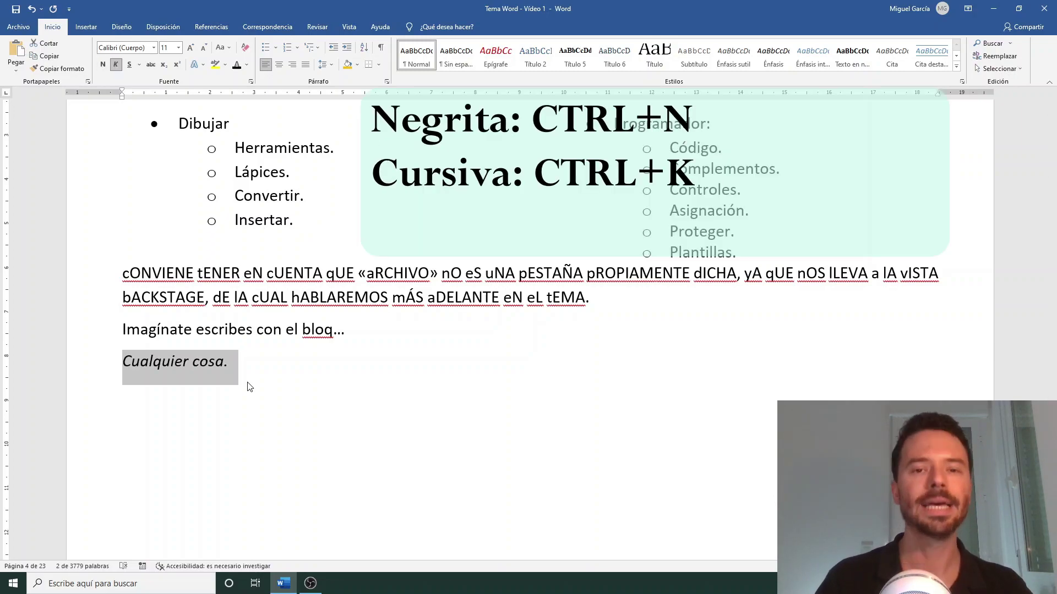
key(ctrl+s)
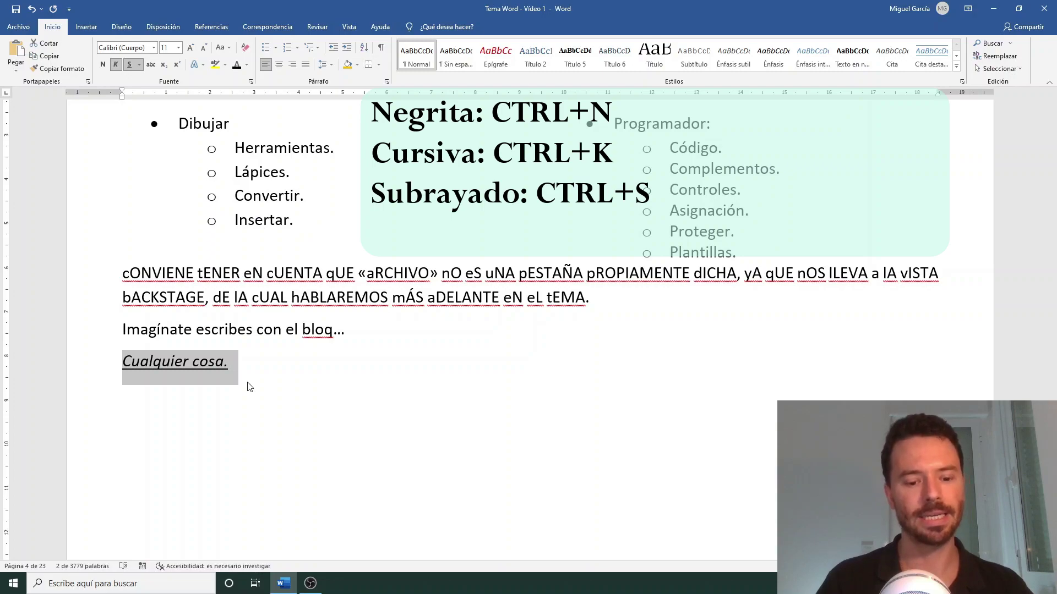
- Right-align the "Cualquier cosa." line, undo that alignment, and try the double underline on it
key(ctrl+d)
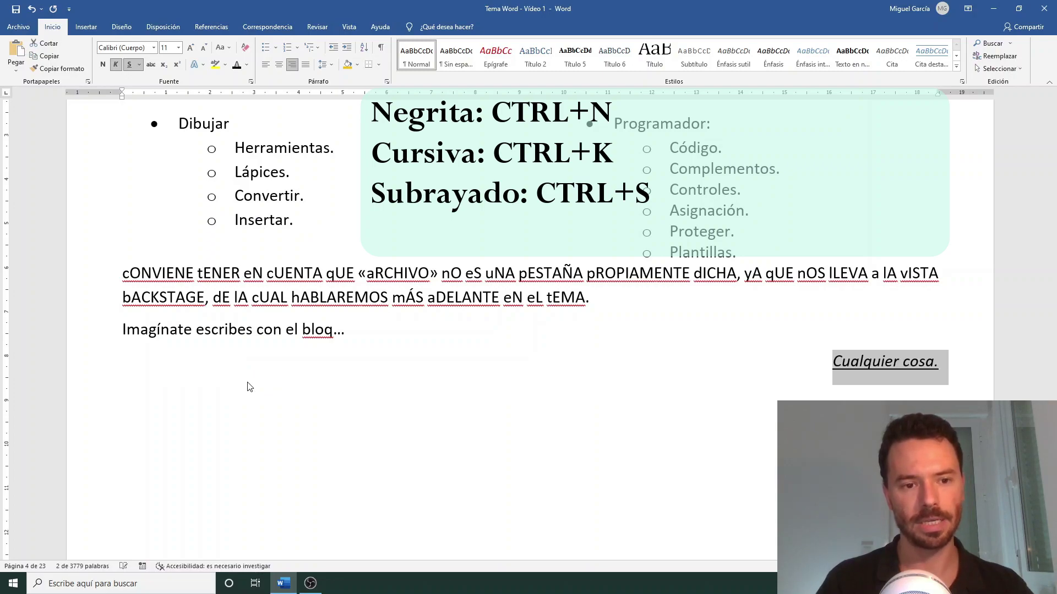
key(ctrl+z)
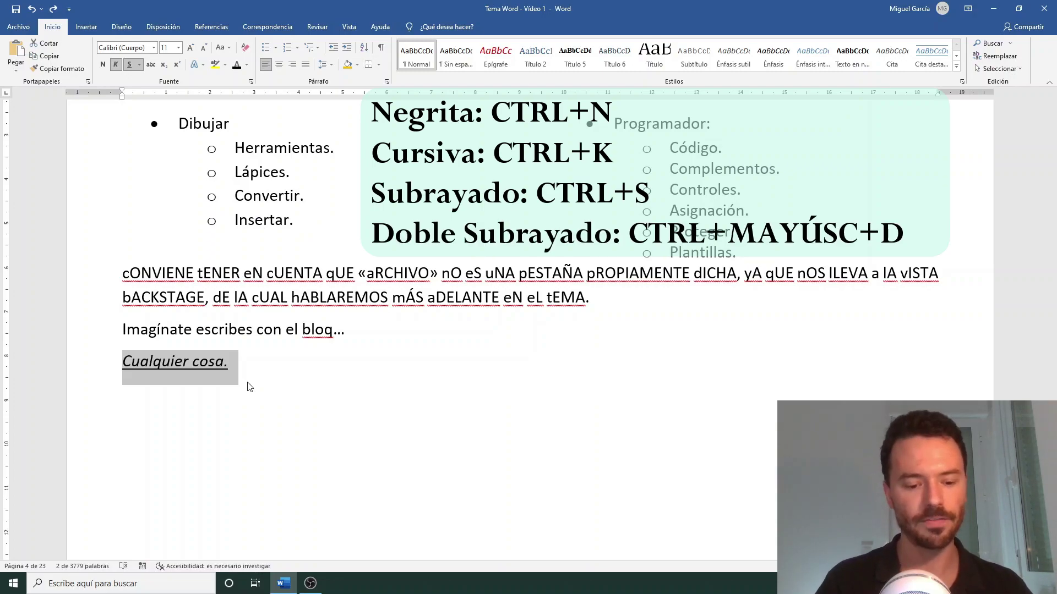
key(ctrl+shift+d)
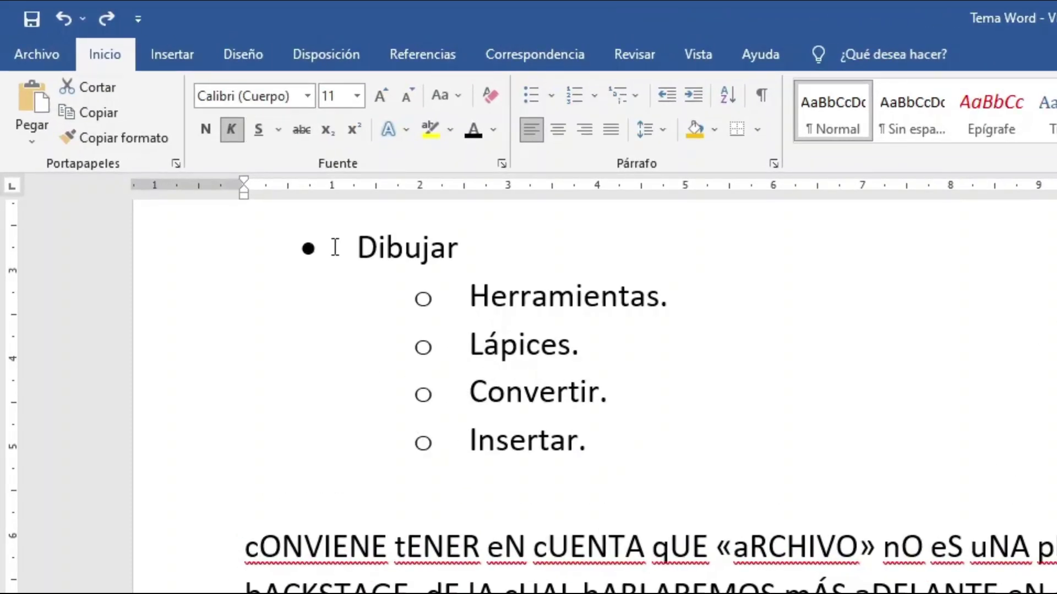
- Examine the additional underline styles for "Cualquier cosa." in the Fuente dialog and close it without applying any
click(277, 131)
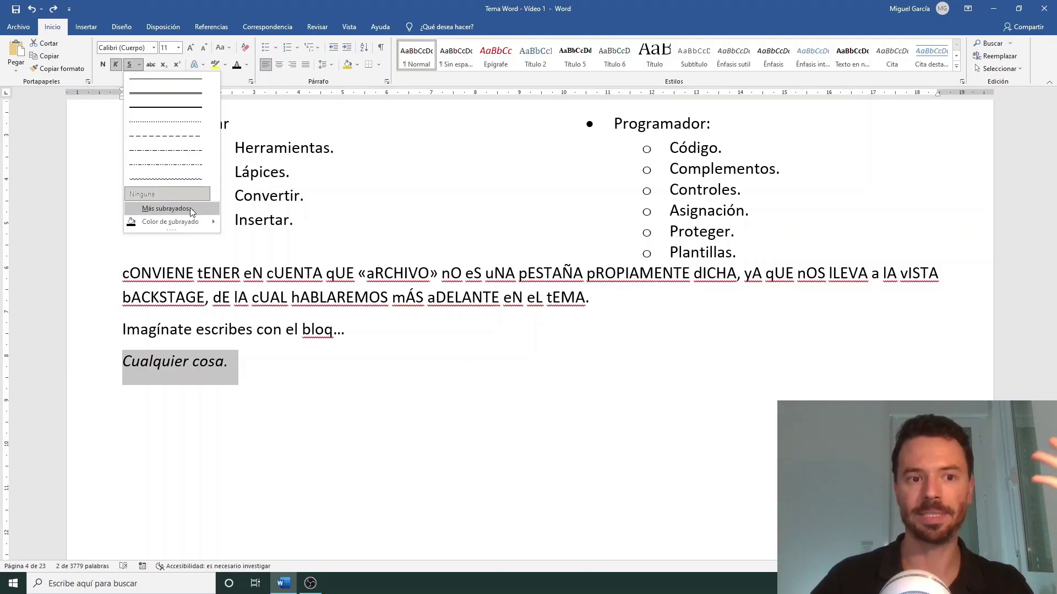
click(380, 417)
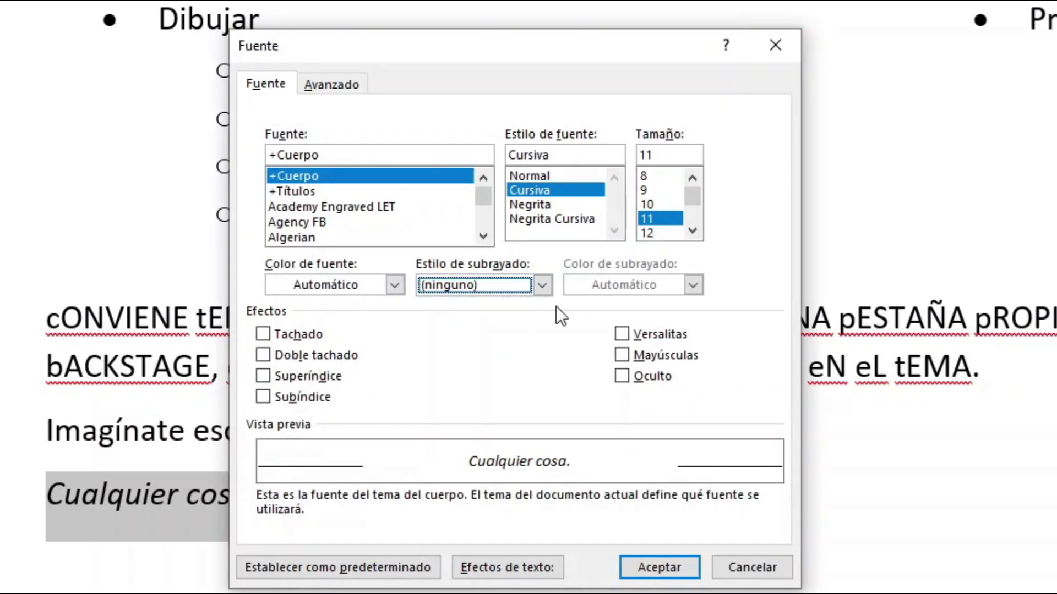
click(543, 285)
drag(545, 353, 541, 423)
click(579, 325)
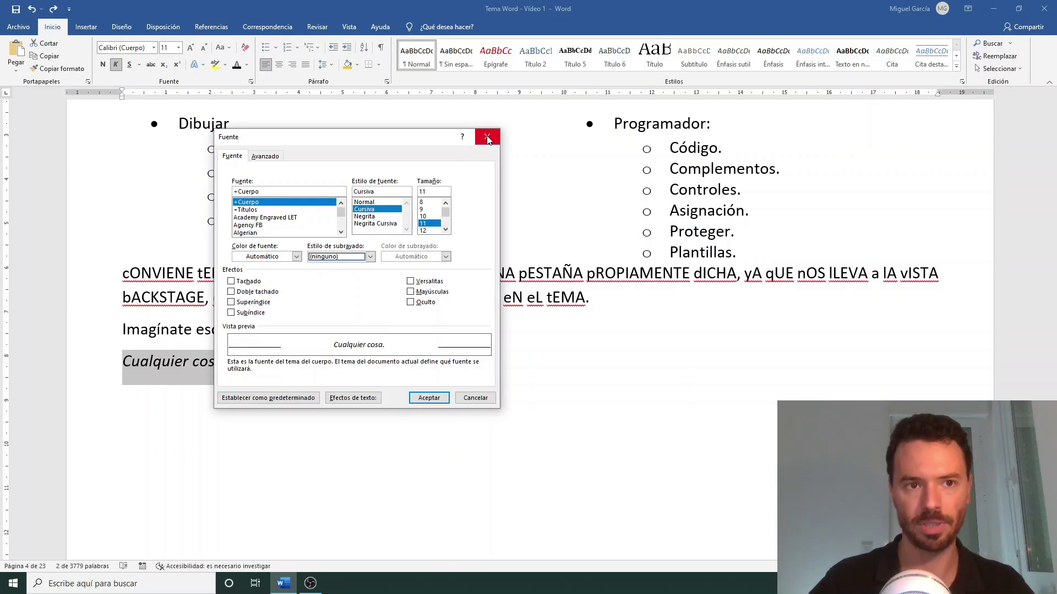
click(774, 46)
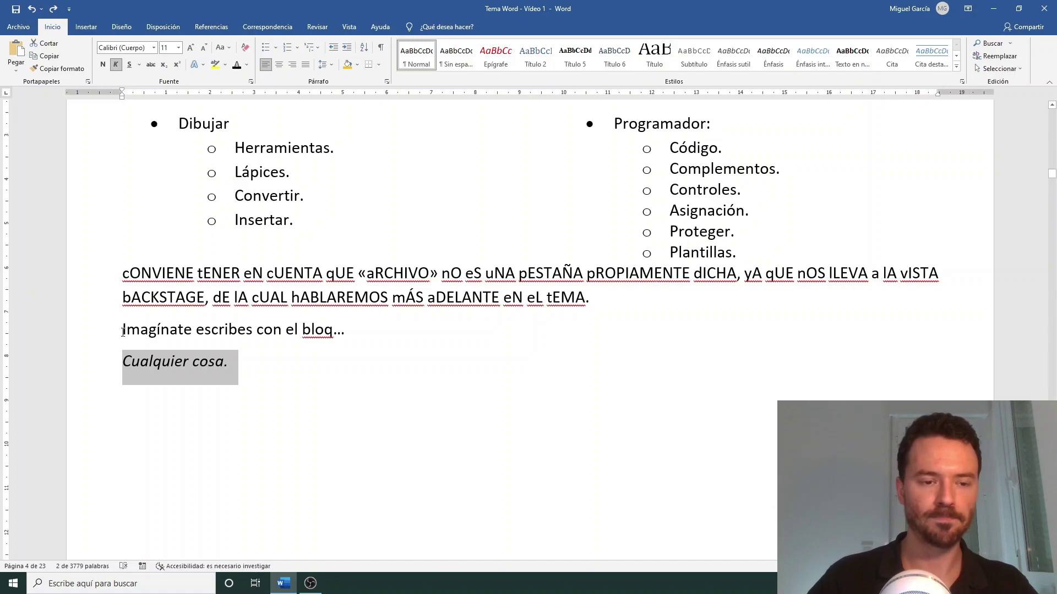
- Select the "Imagínate escribes con el bloq…" line, display the ribbon's key tips, dismiss them and deselect the line
key(Up)
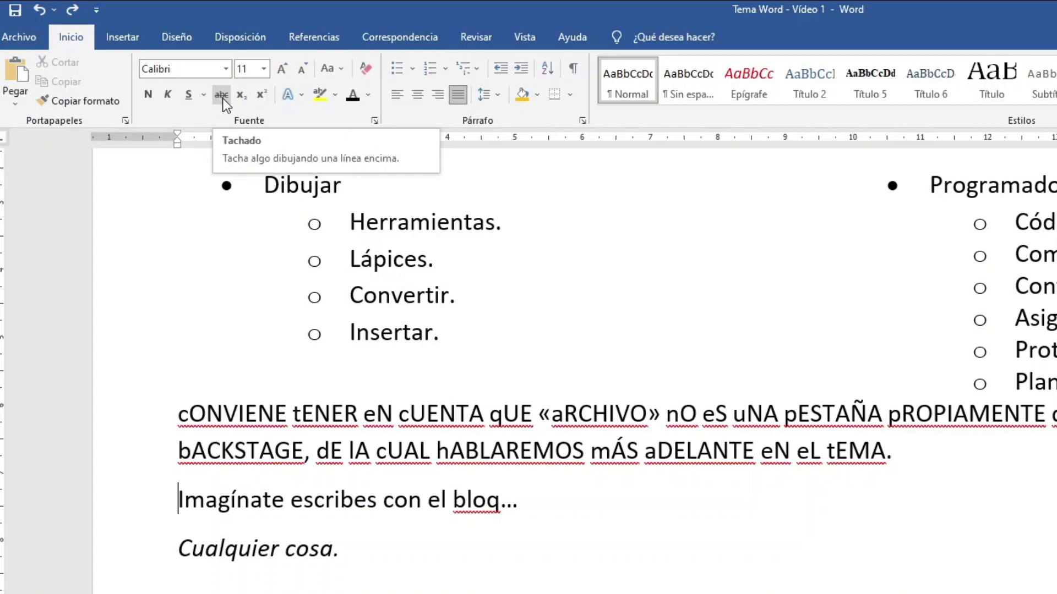
triple_click(308, 517)
click(263, 526)
triple_click(339, 498)
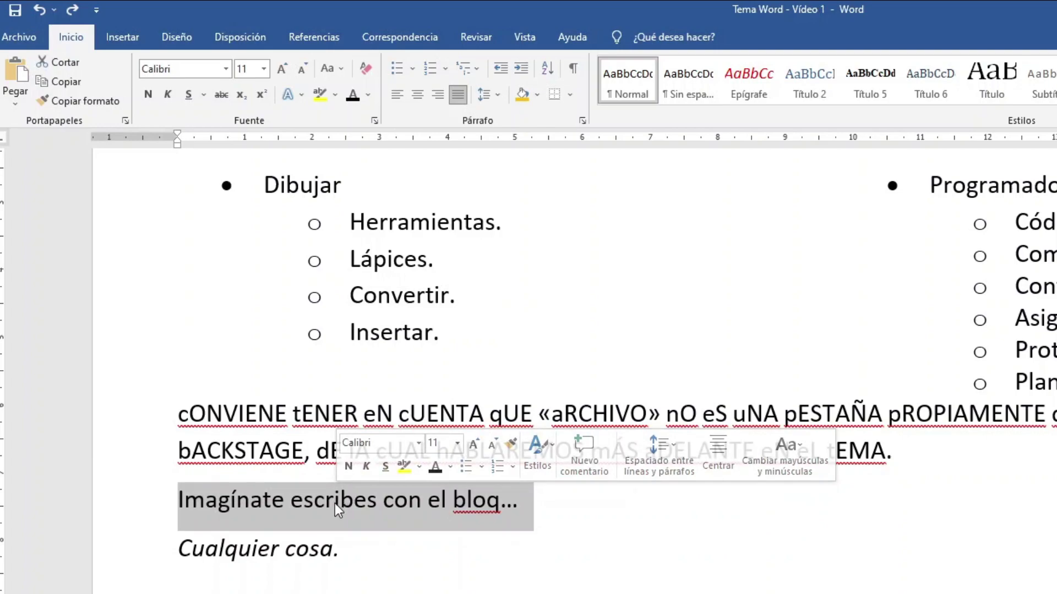
key(alt)
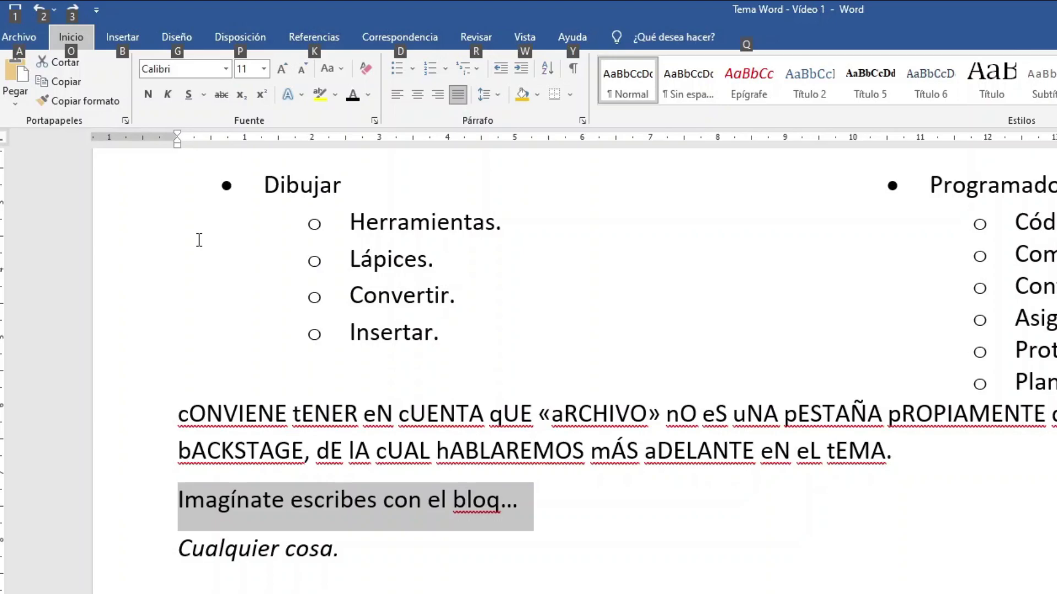
key(Escape)
click(451, 425)
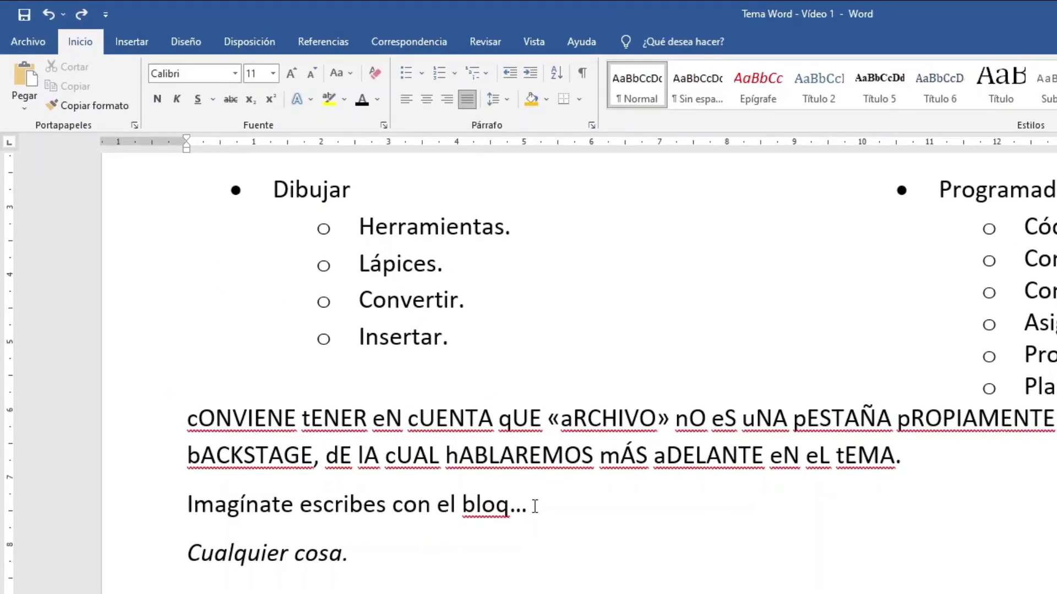
- Display the key tips for the Inicio commands and dismiss them
key(alt)
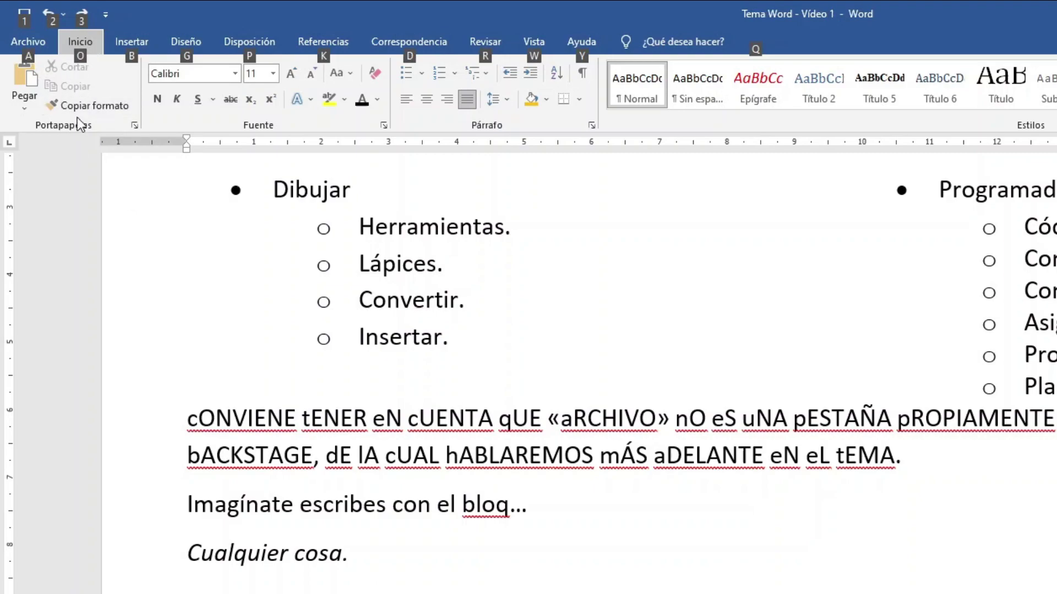
key(o)
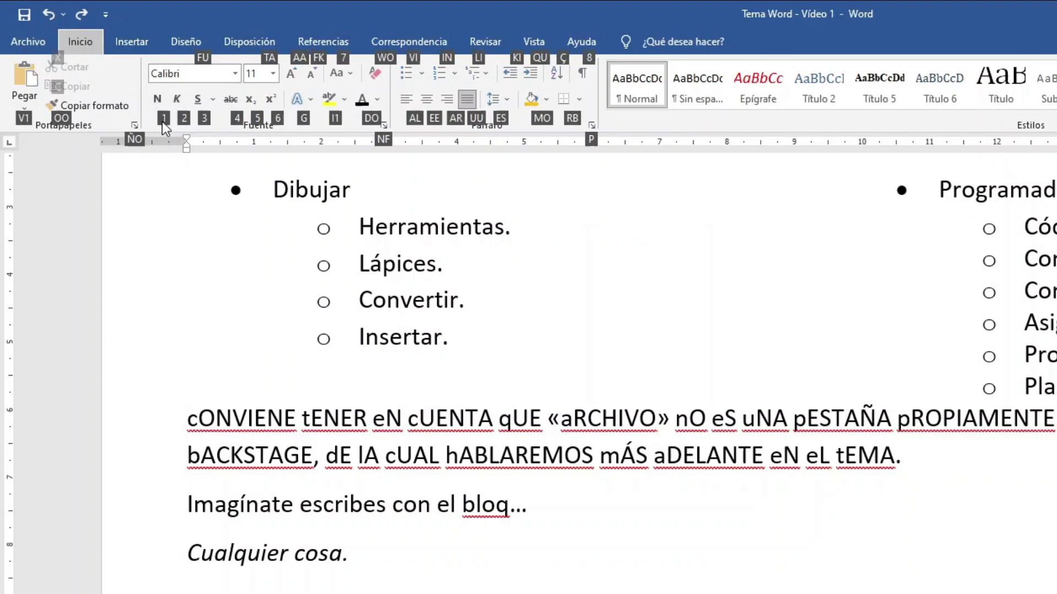
key(Escape)
key(Escape)
- Apply bold to the words "hABLAREMOS" and "cUAL" in the "cONVIENE tENER eN cUENTA" paragraph
key(ctrl+n)
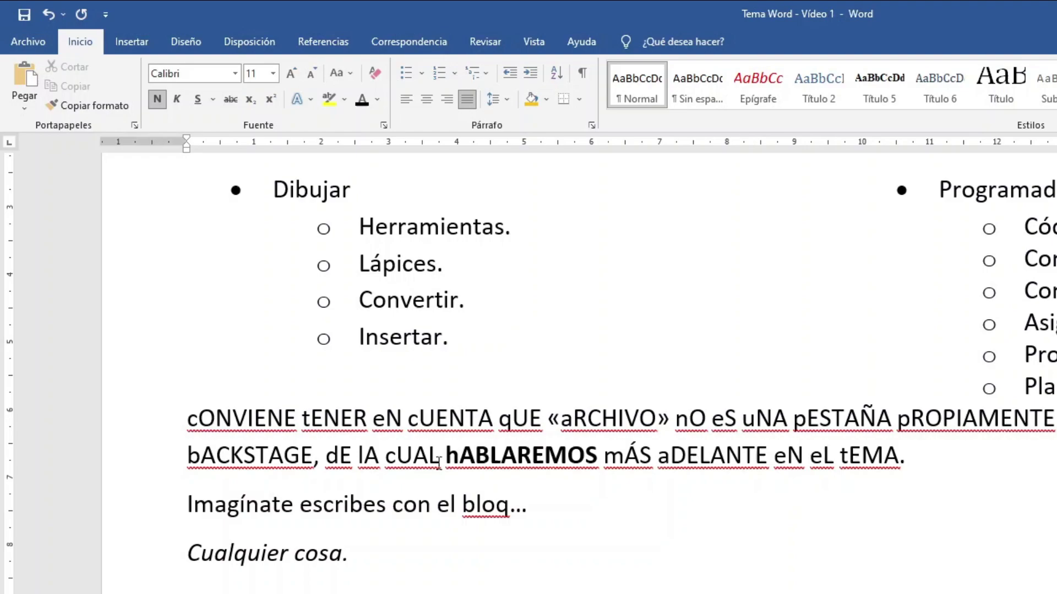
triple_click(413, 459)
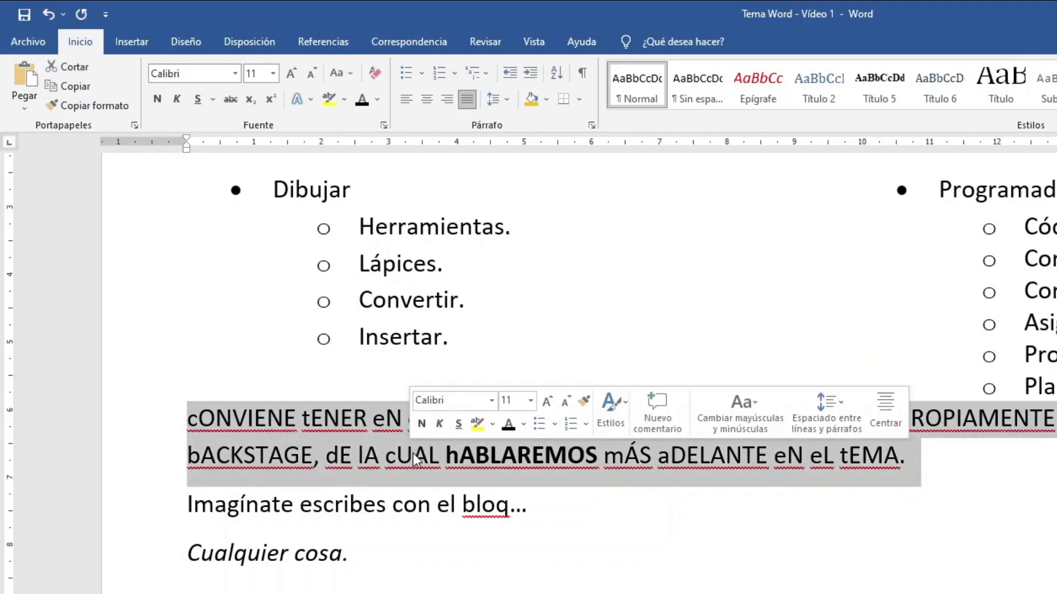
click(413, 459)
key(ctrl+n)
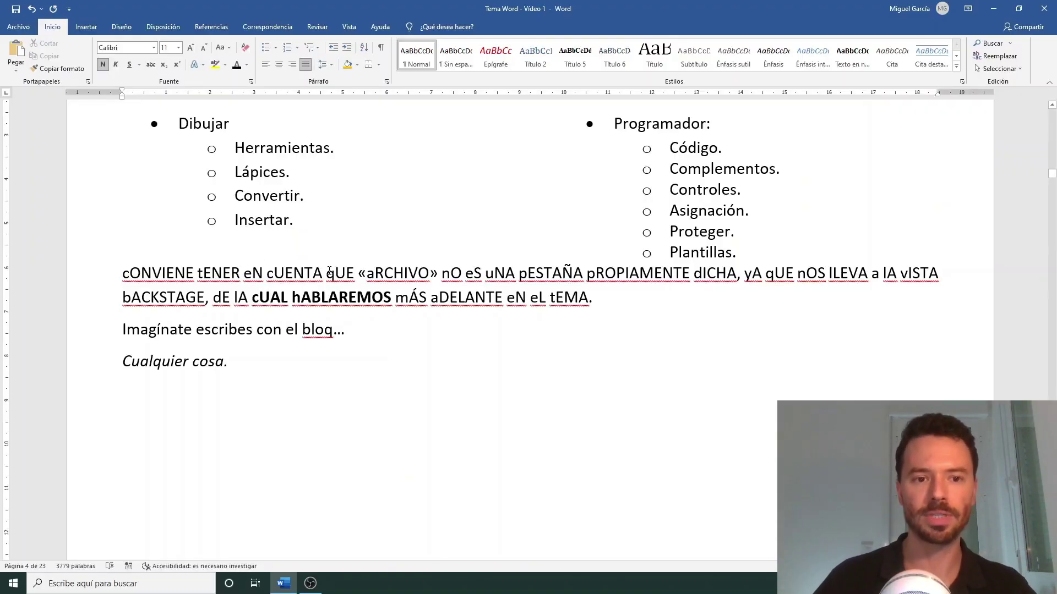
- Use the key tips to display the Formas gallery of Insertar, close it without choosing a shape and return to the Inicio commands
click(302, 272)
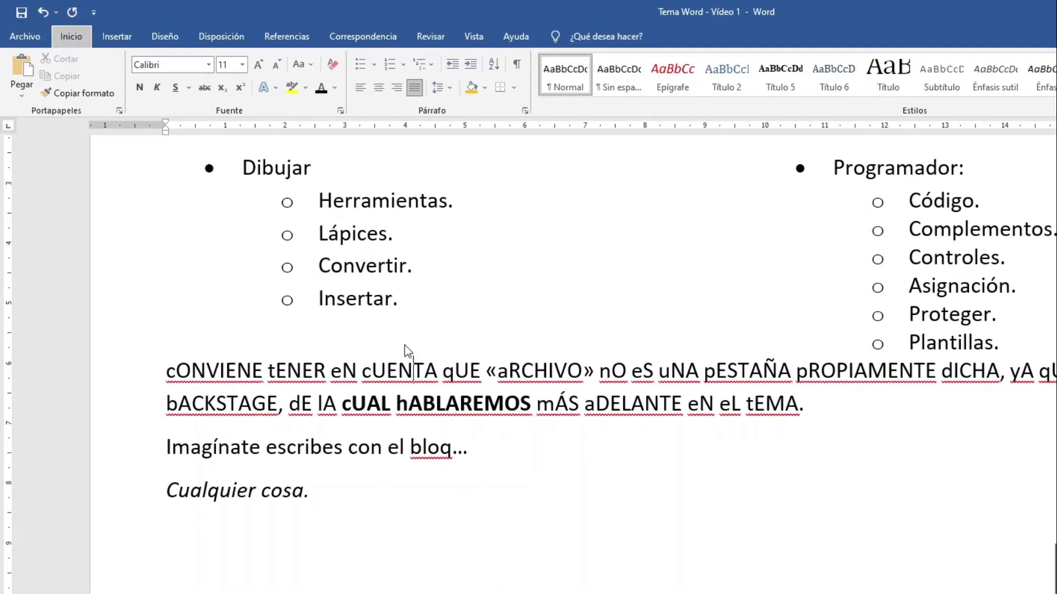
key(alt)
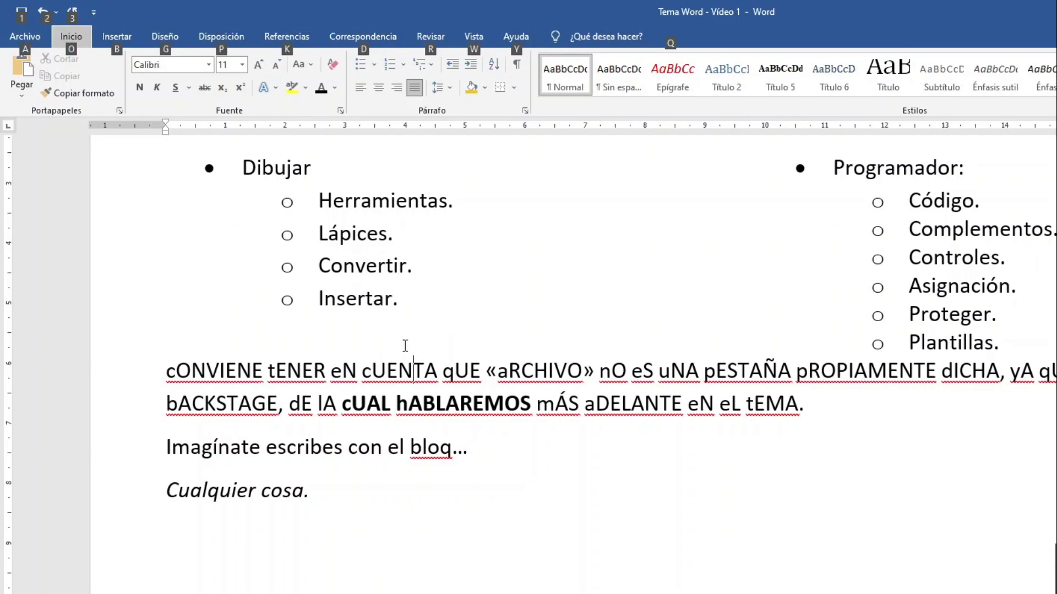
key(b)
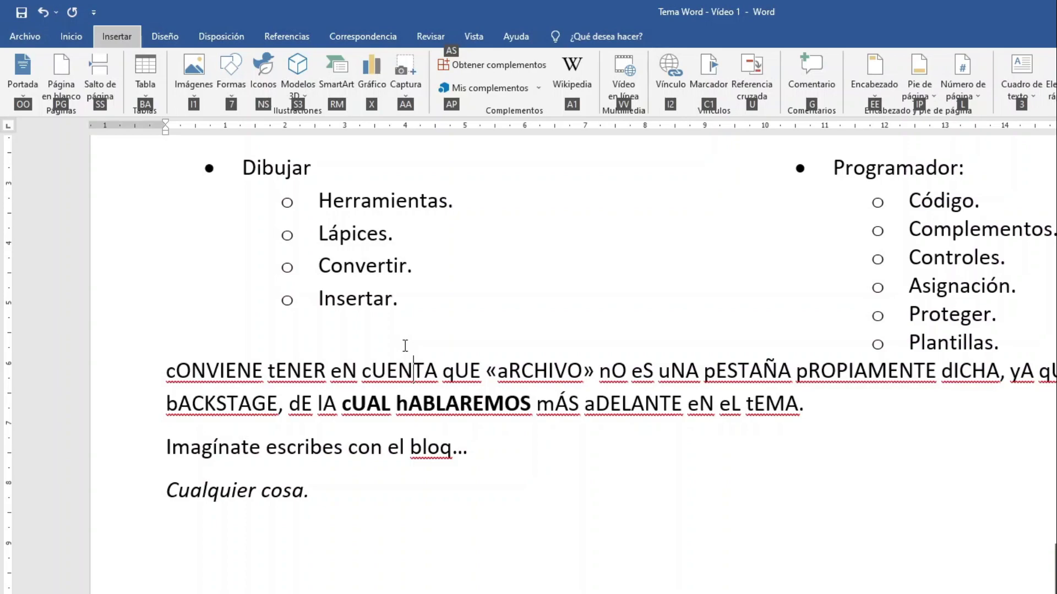
key(7)
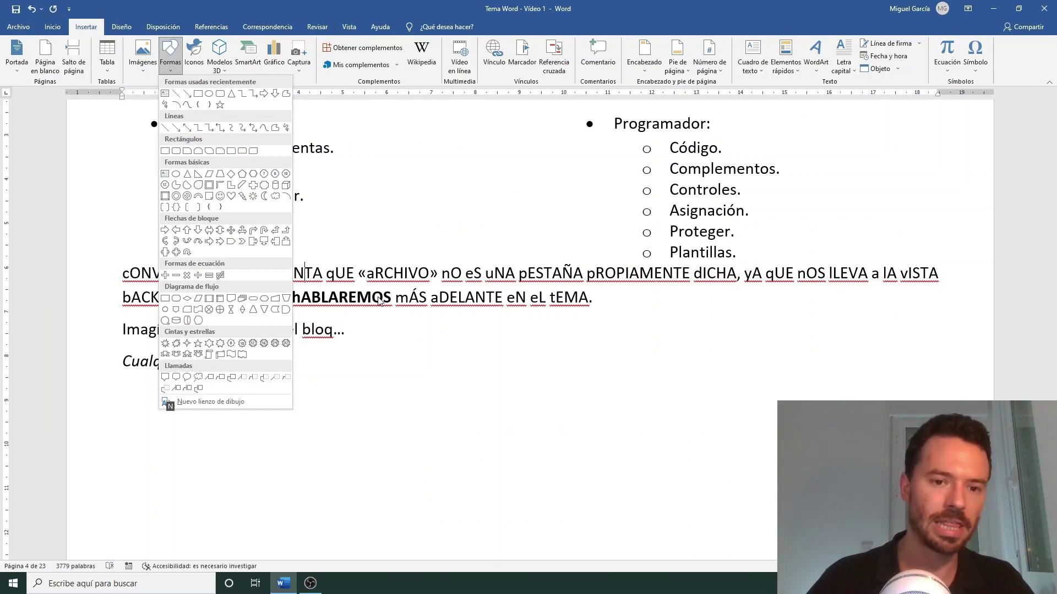
key(Escape)
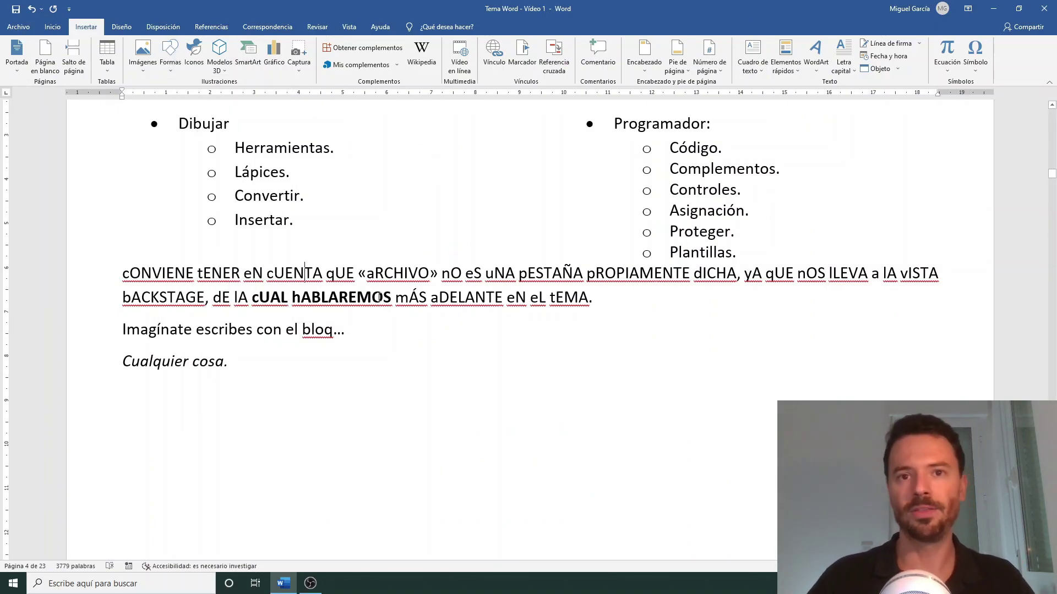
click(54, 28)
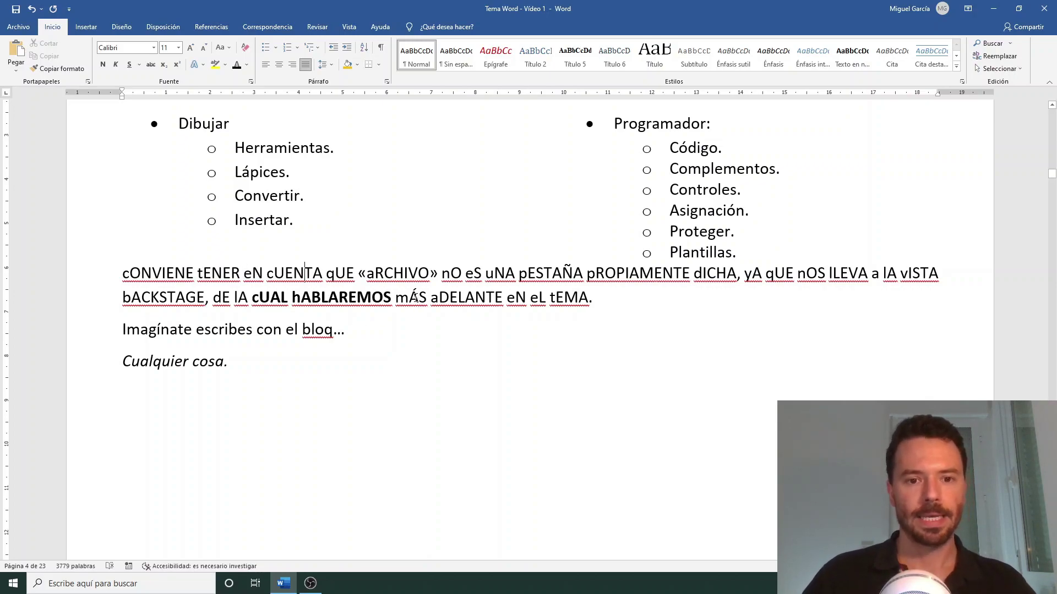
- Add a new line below "Cualquier cosa." with italic switched off and centred alignment
click(290, 361)
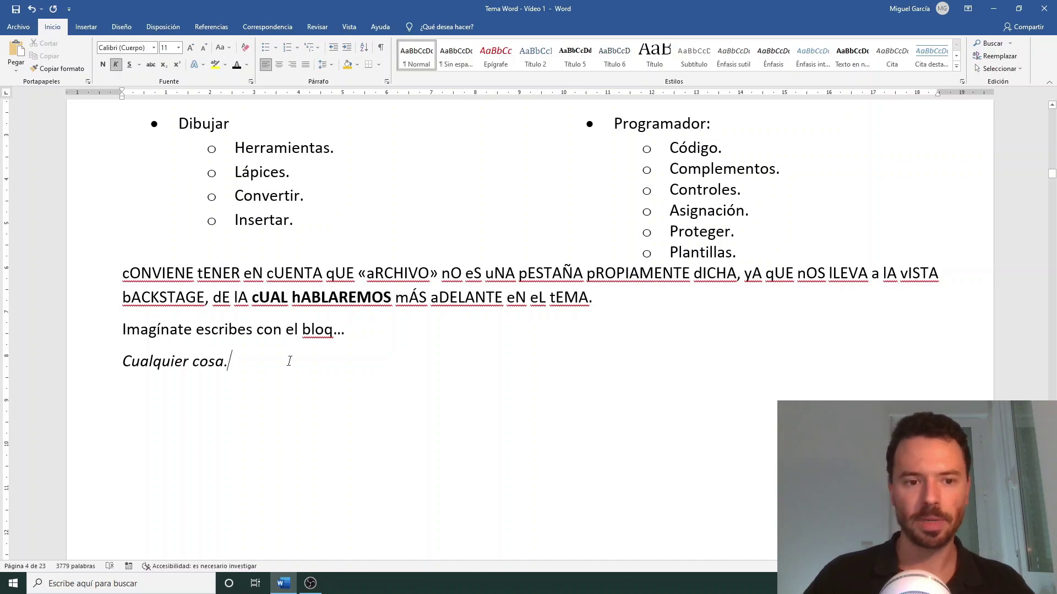
key(Return)
key(ctrl+k)
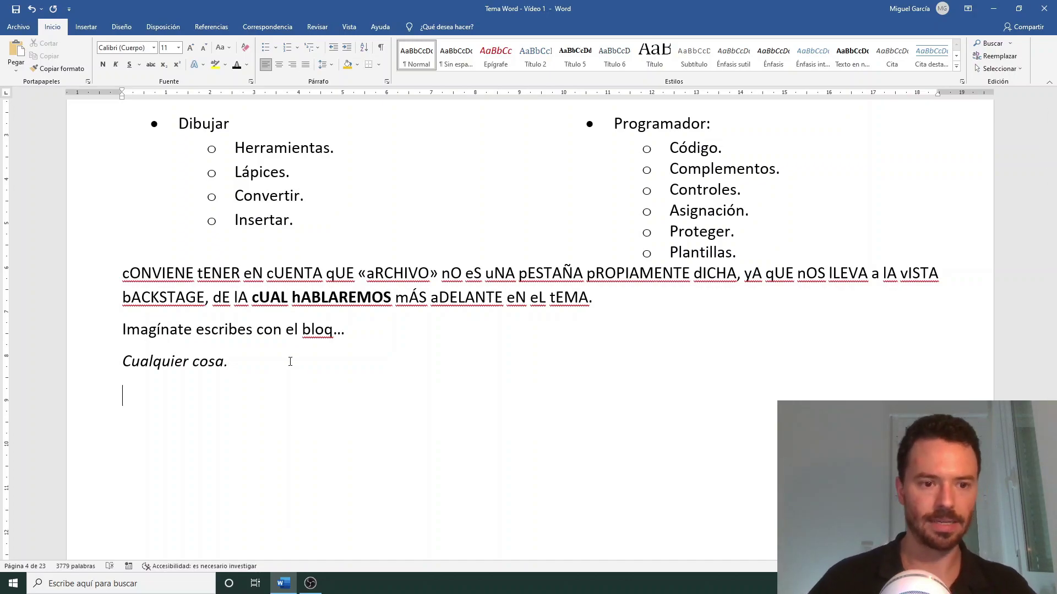
scroll(290, 361, down, 5)
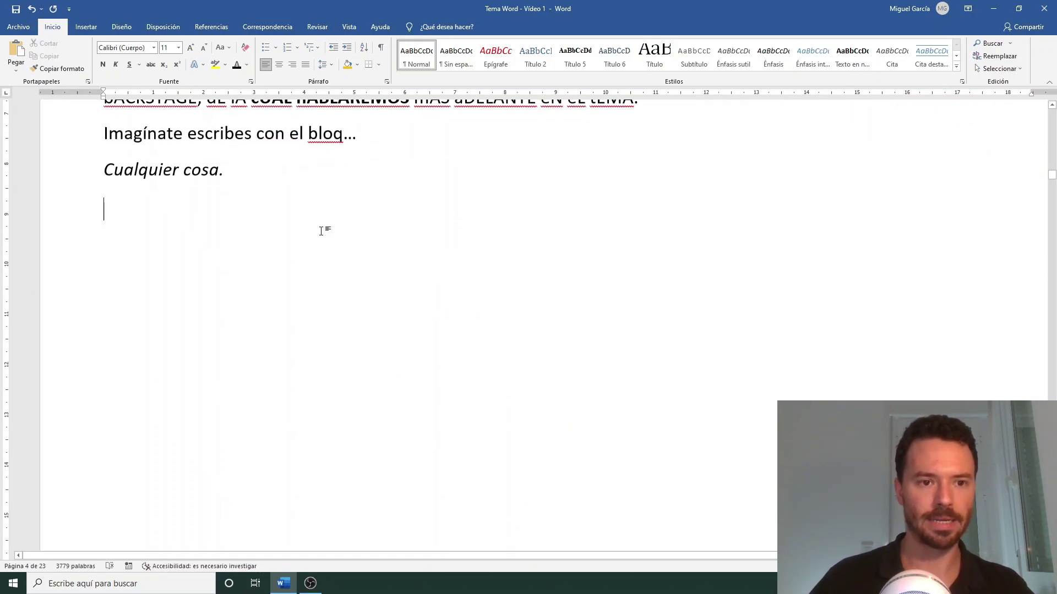
key(ctrl+t)
scroll(493, 282, up, 2)
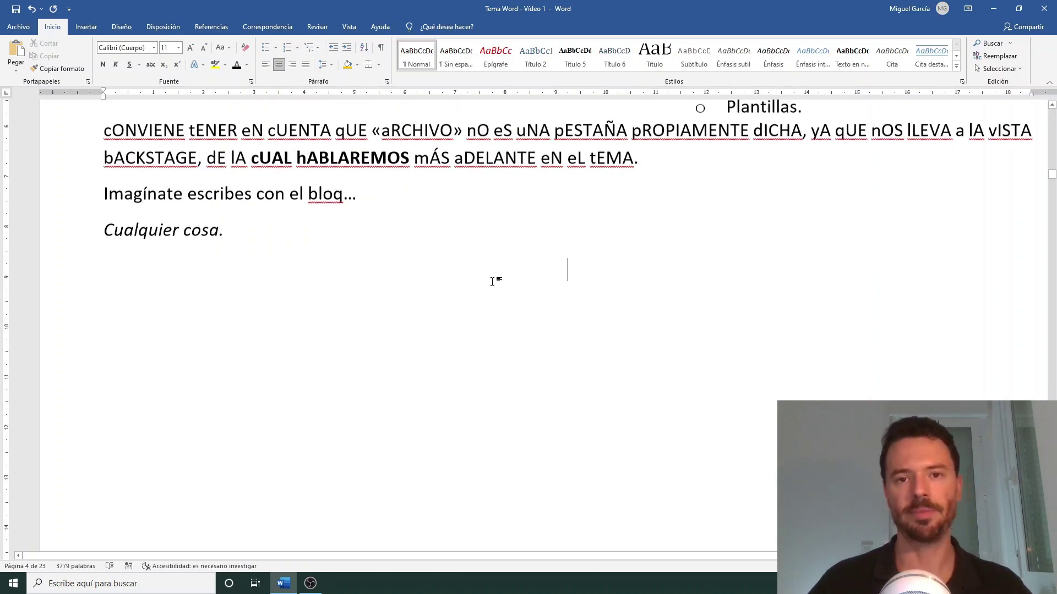
- Enter "28" on the new centred line and format the 8 as a superscript
text(2)
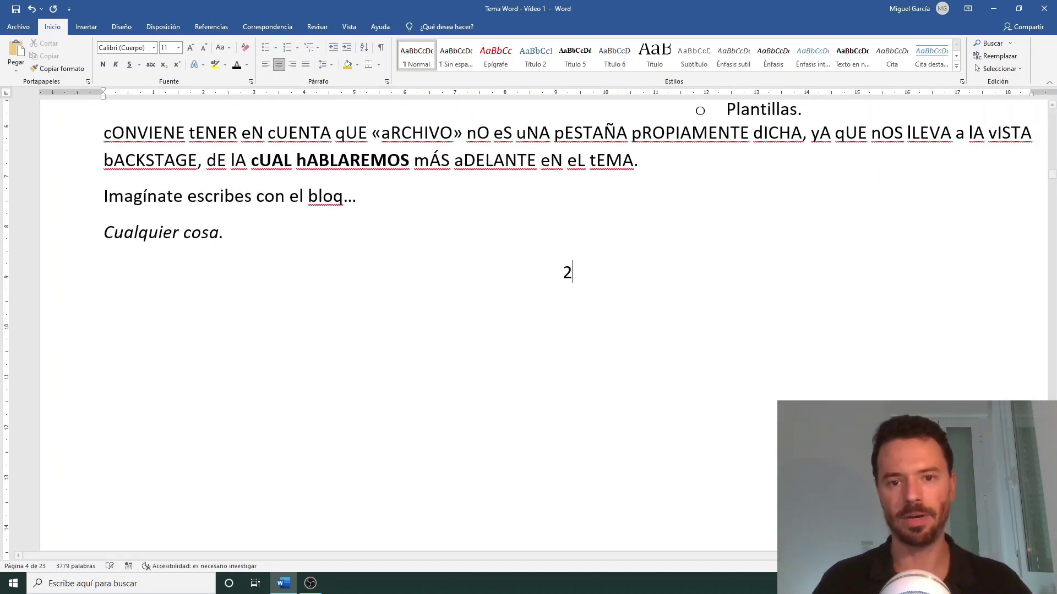
text(8)
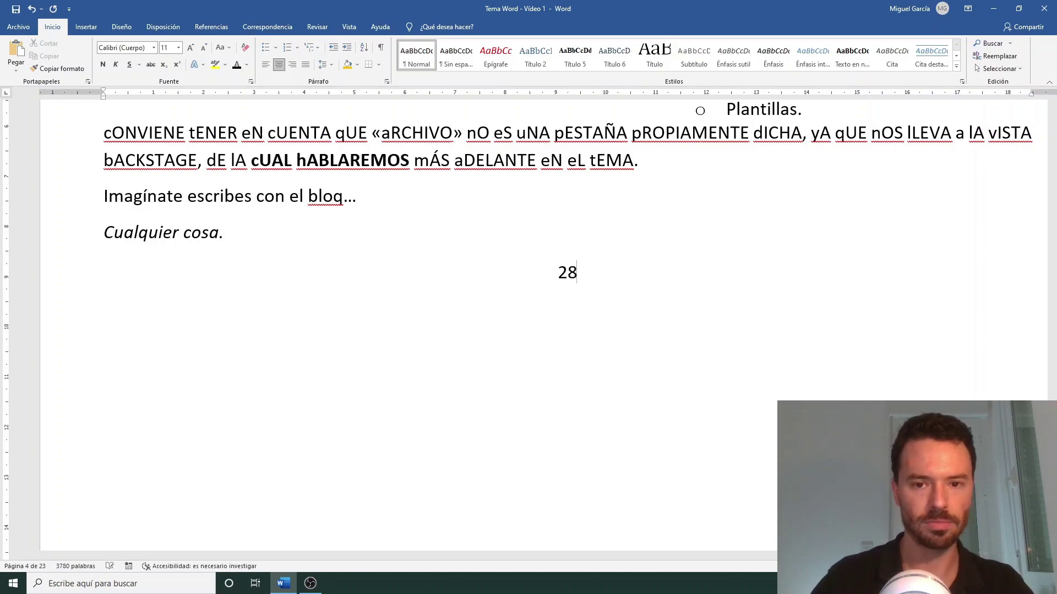
key(shift+Left)
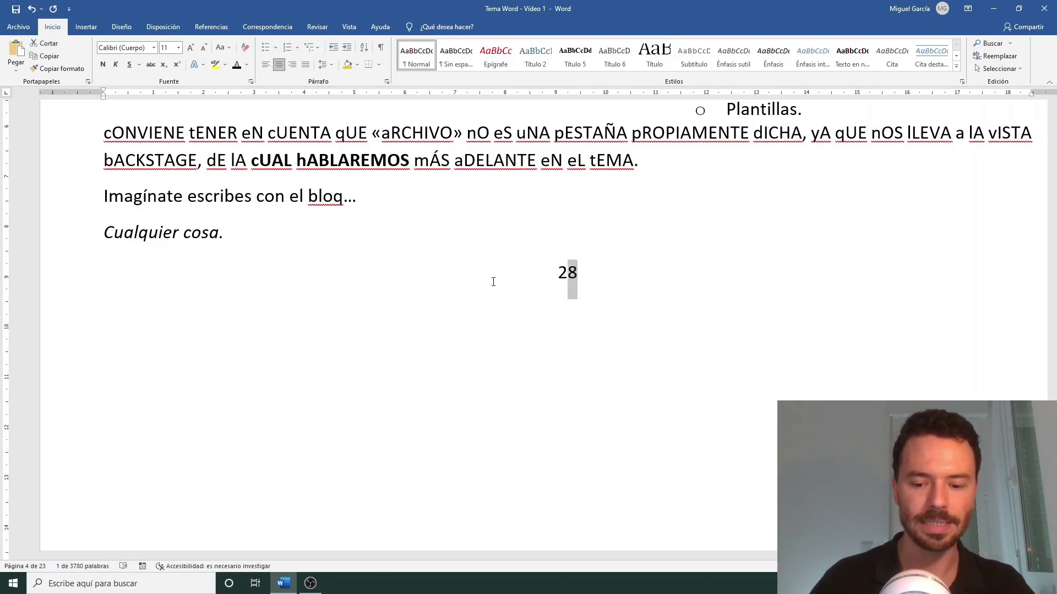
key(ctrl+shift+plus)
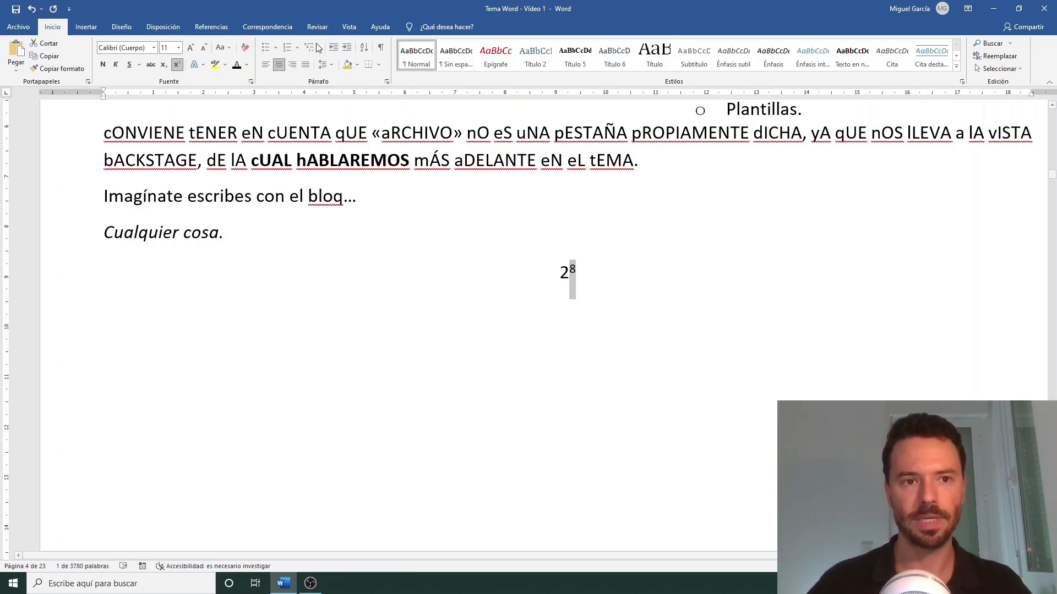
click(597, 281)
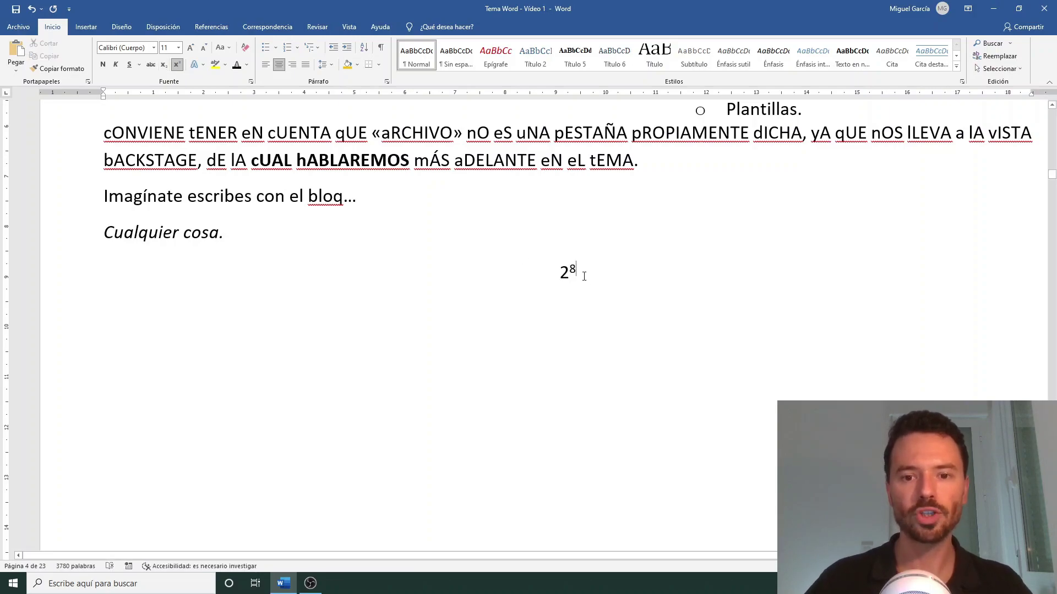
- Change the superscript 8 to a subscript and return it to normal text
drag(568, 271, 576, 272)
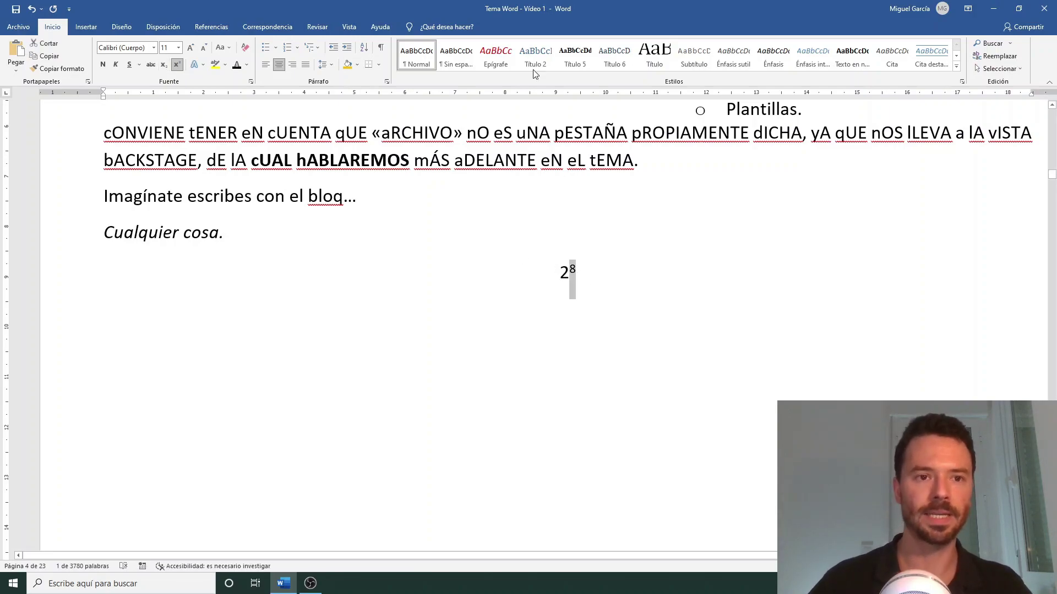
click(163, 65)
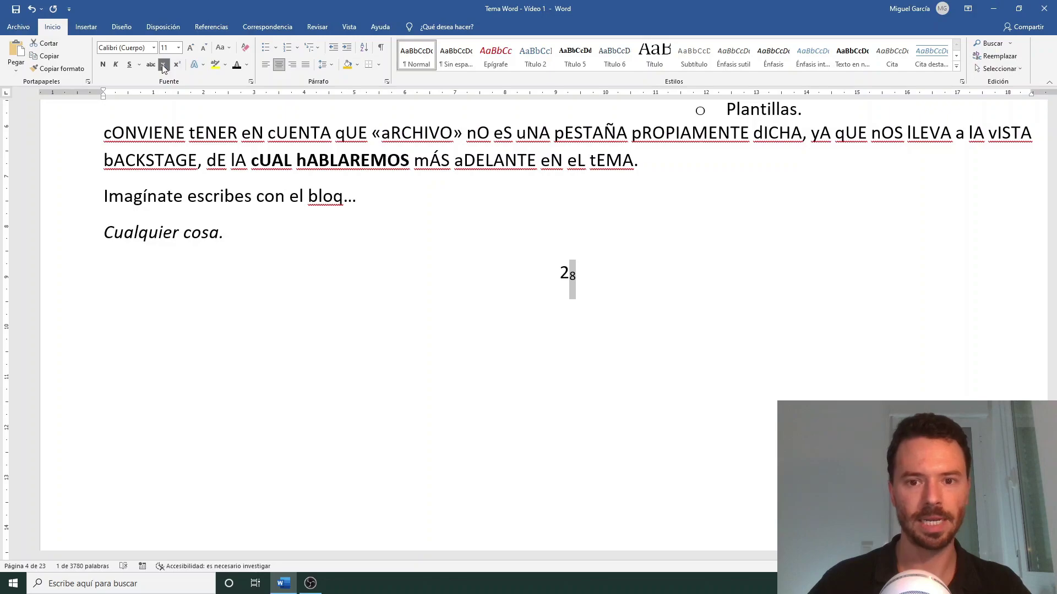
click(585, 272)
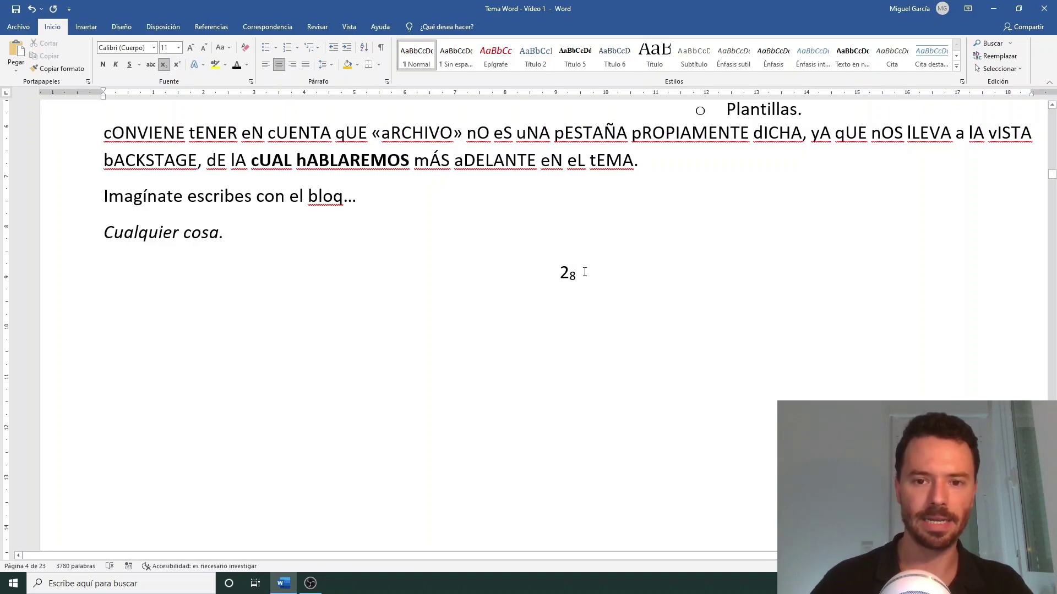
key(shift+Left)
key(ctrl+=)
key(shift+Left)
key(Left)
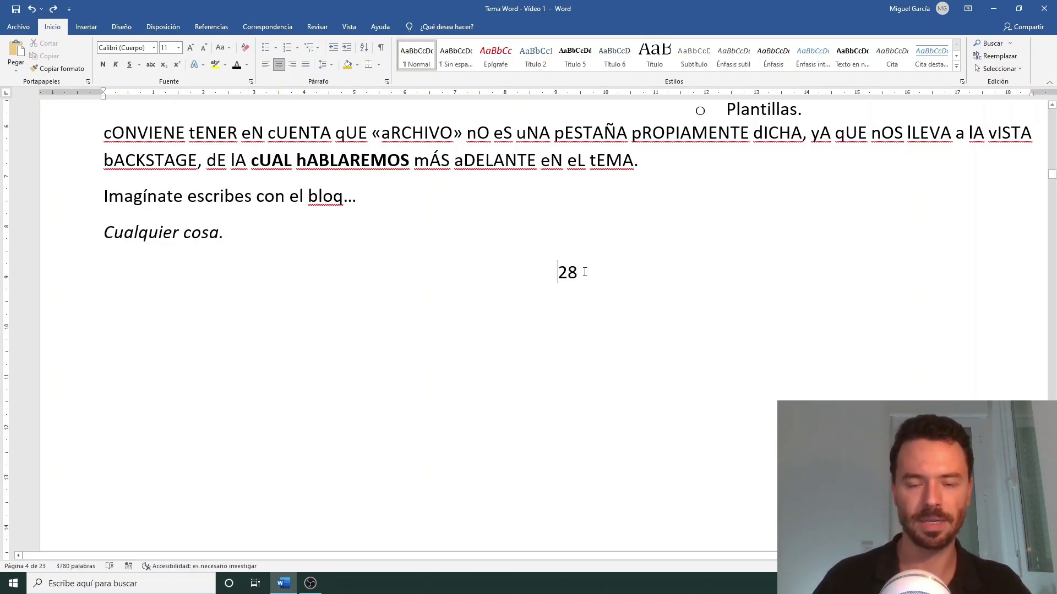
- Replace the "28" on the centred line with "H2O"
text(H2)
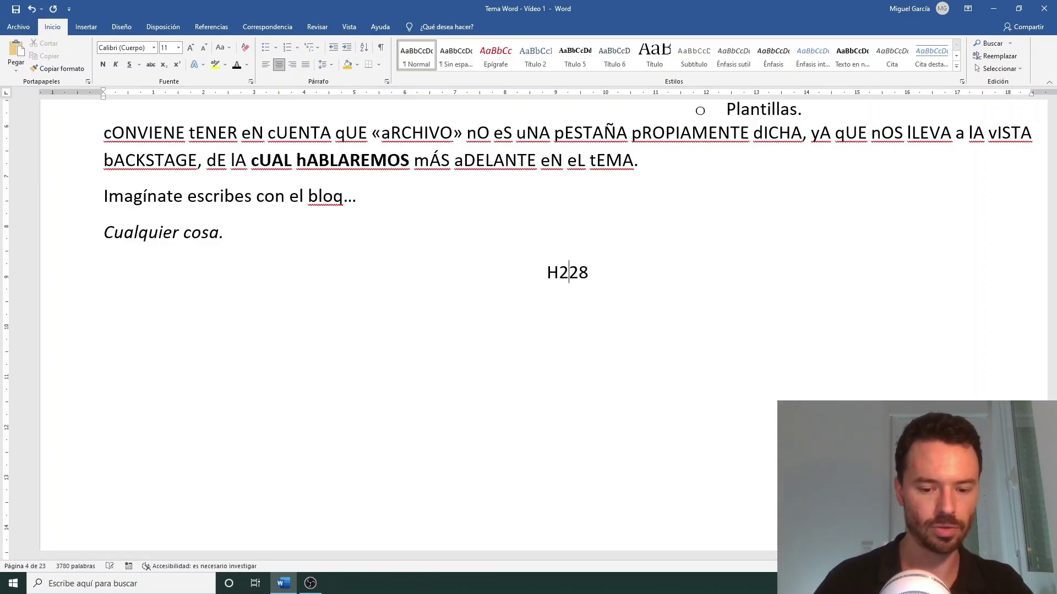
text(o)
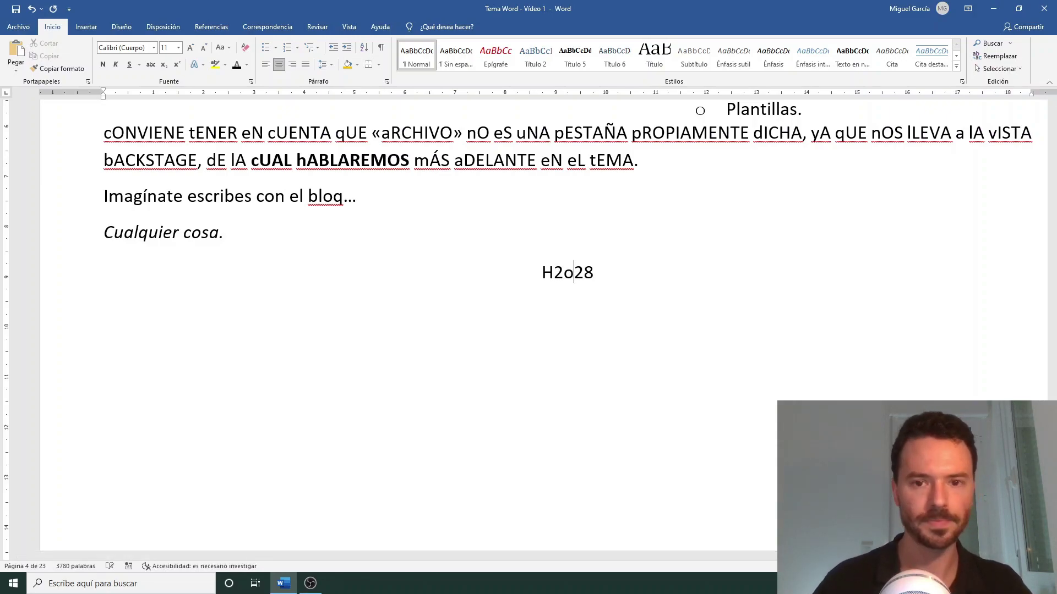
key(BackSpace)
text(O)
key(Delete)
key(Delete)
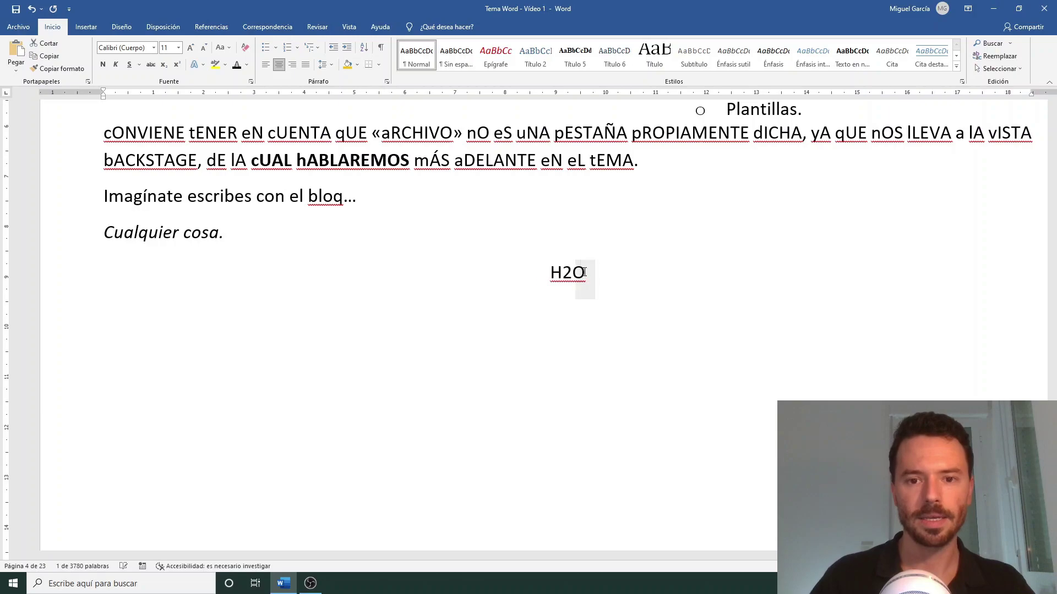
- Format the 2 in "H2O" as a subscript and delete the formula from its line
key(Left)
key(shift+Left)
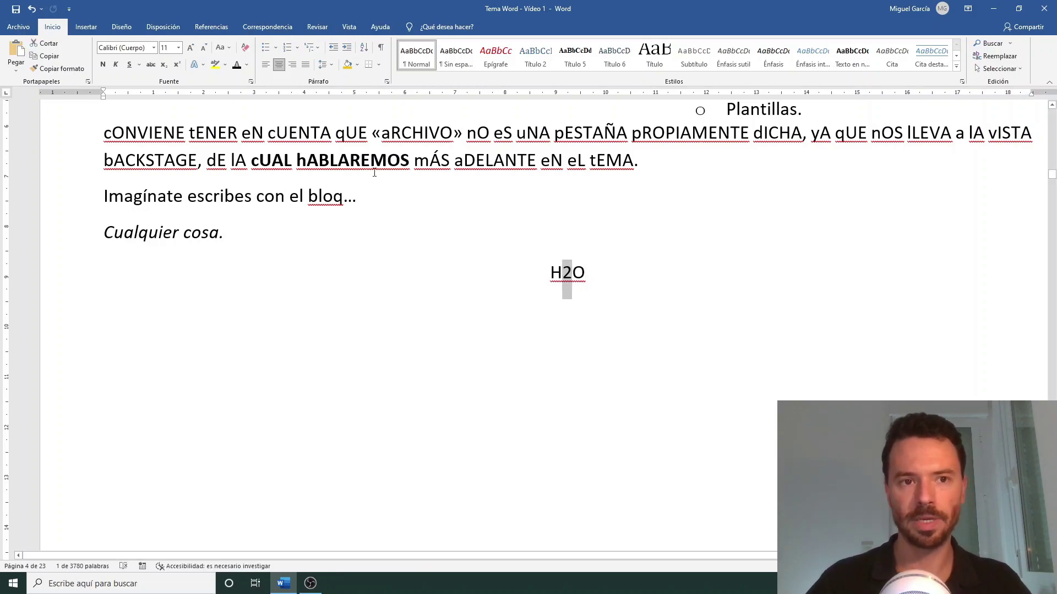
click(164, 65)
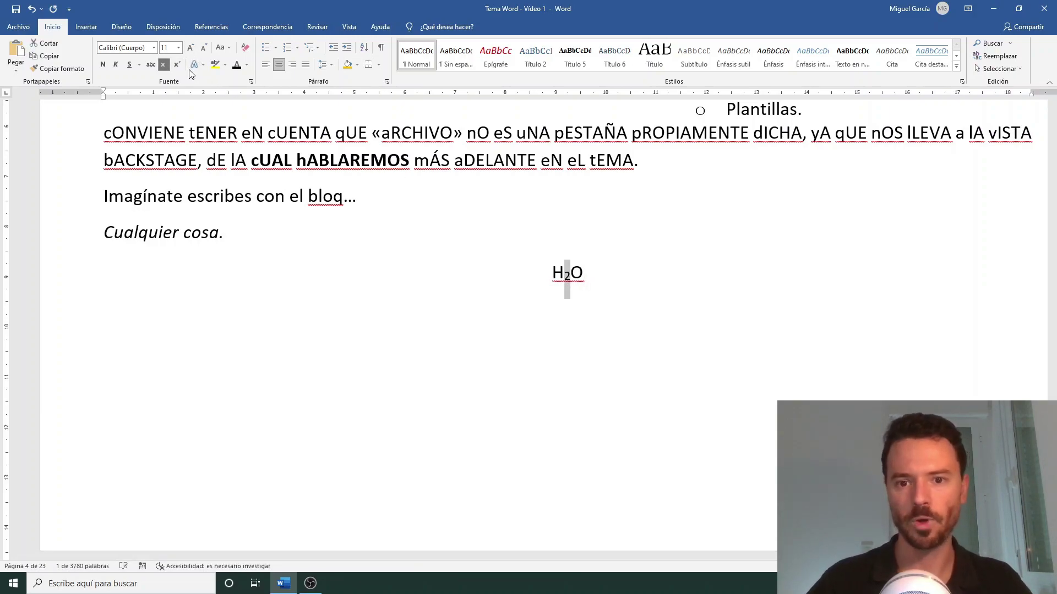
click(631, 287)
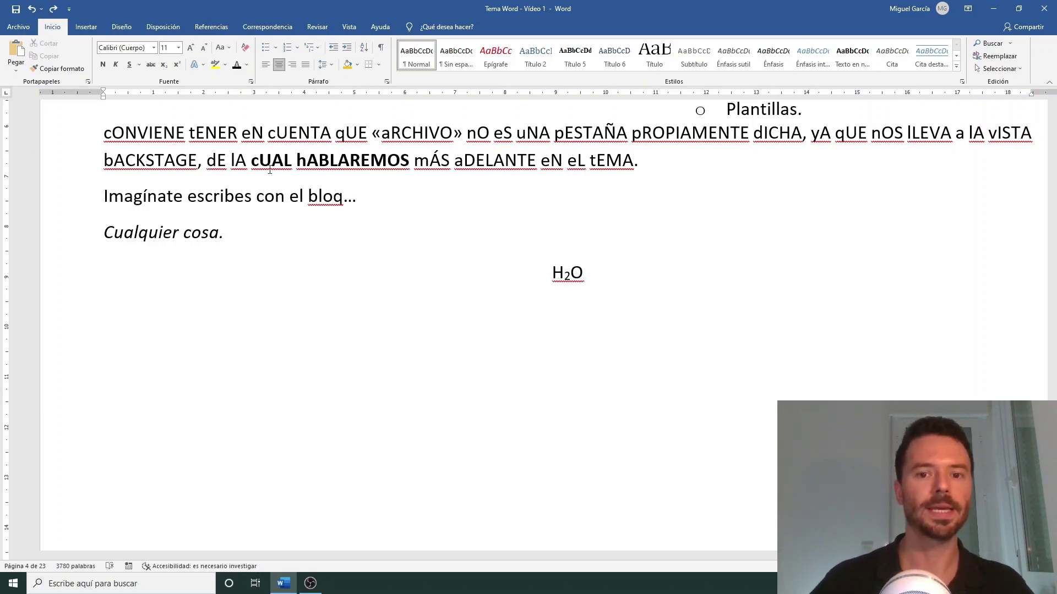
drag(618, 283, 502, 279)
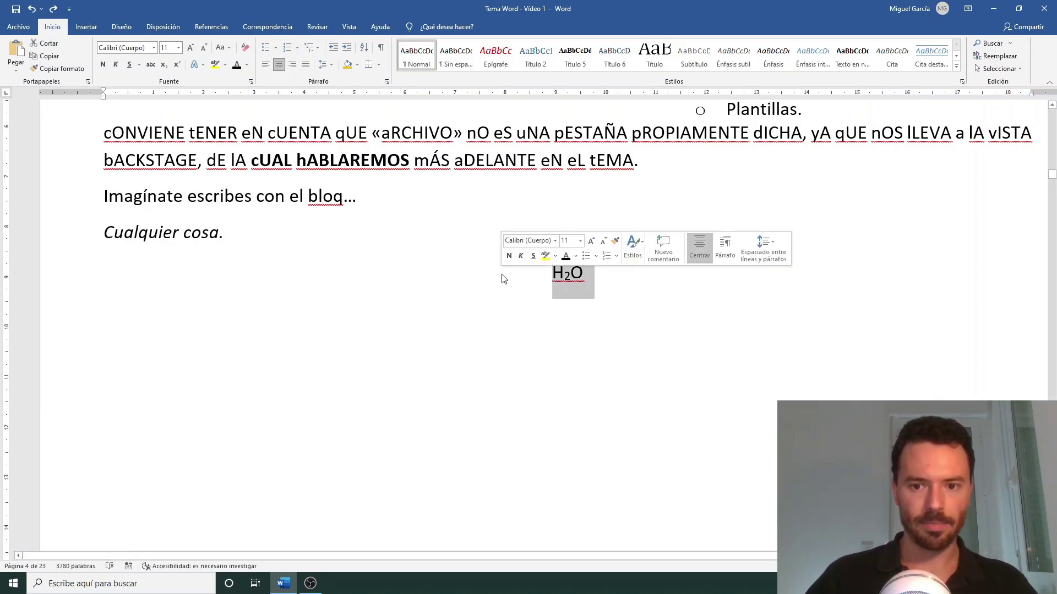
key(BackSpace)
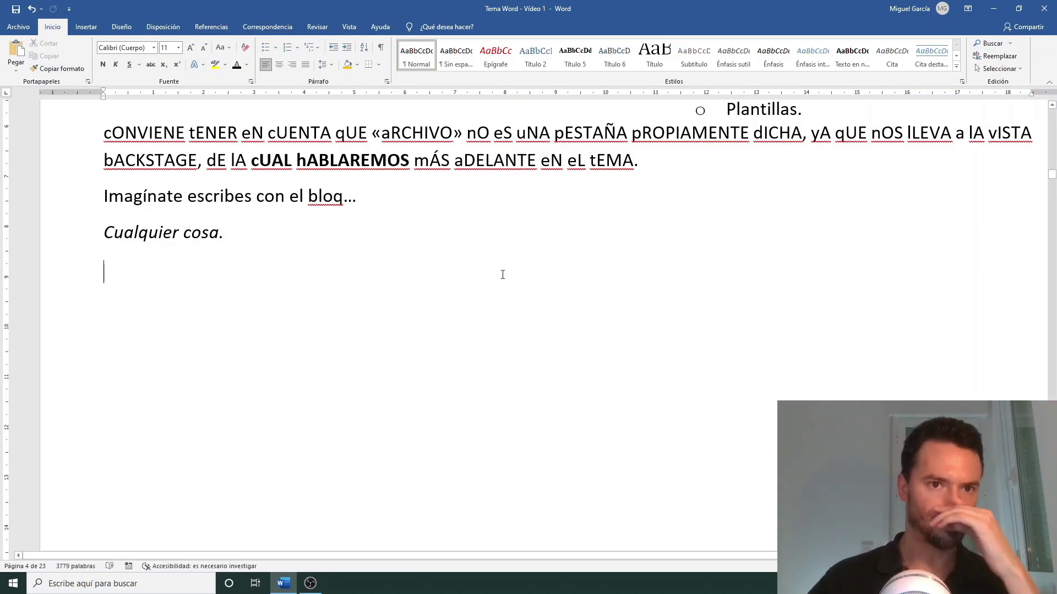
- Highlight the line "Cualquier cosa." in yellow
triple_click(107, 226)
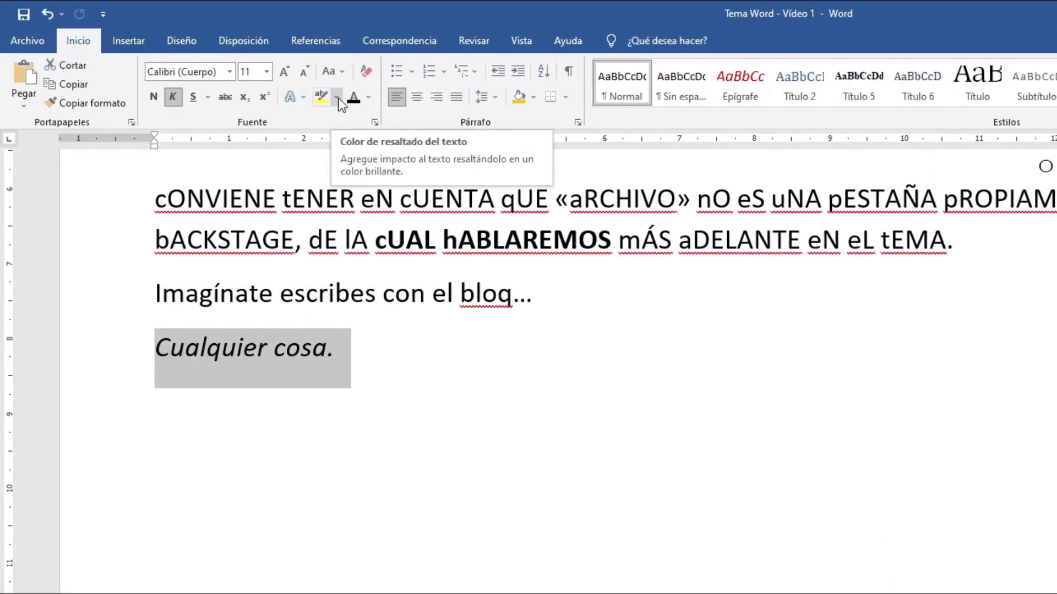
click(323, 100)
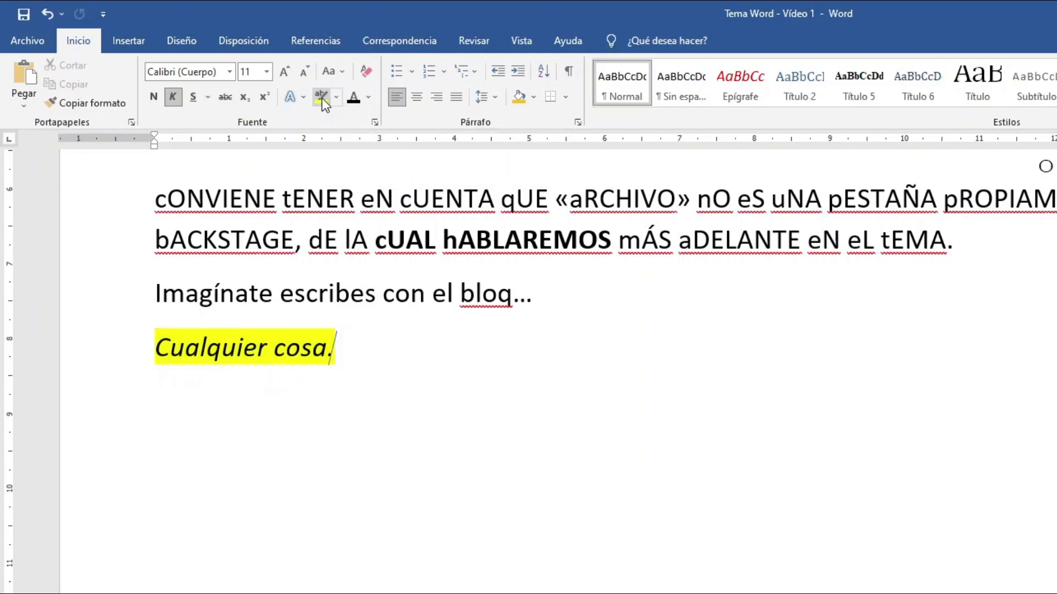
click(336, 99)
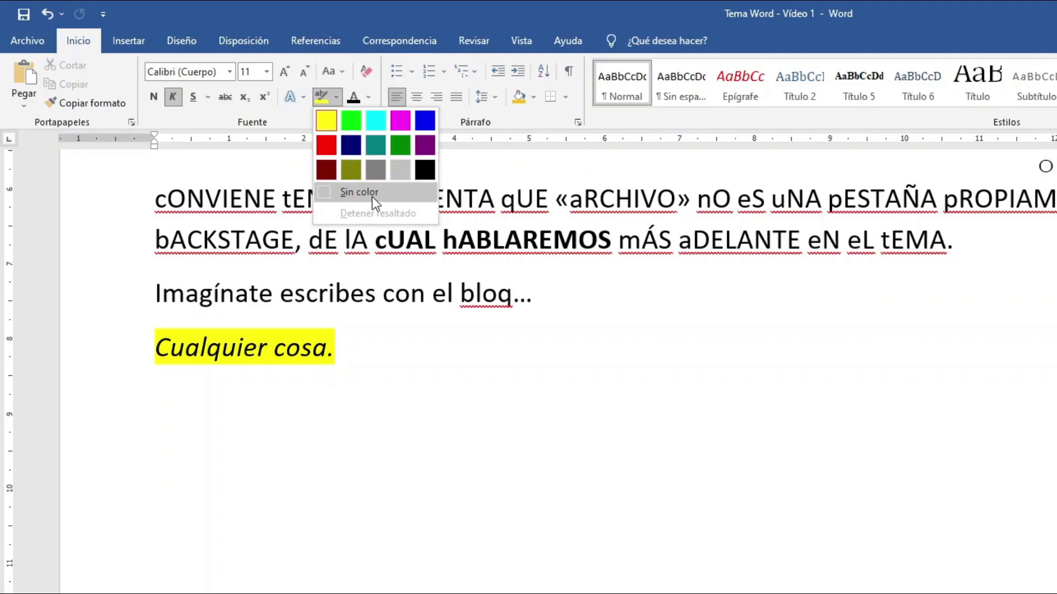
key(Escape)
- Remove the yellow highlight from the line "Cualquier cosa."
click(111, 357)
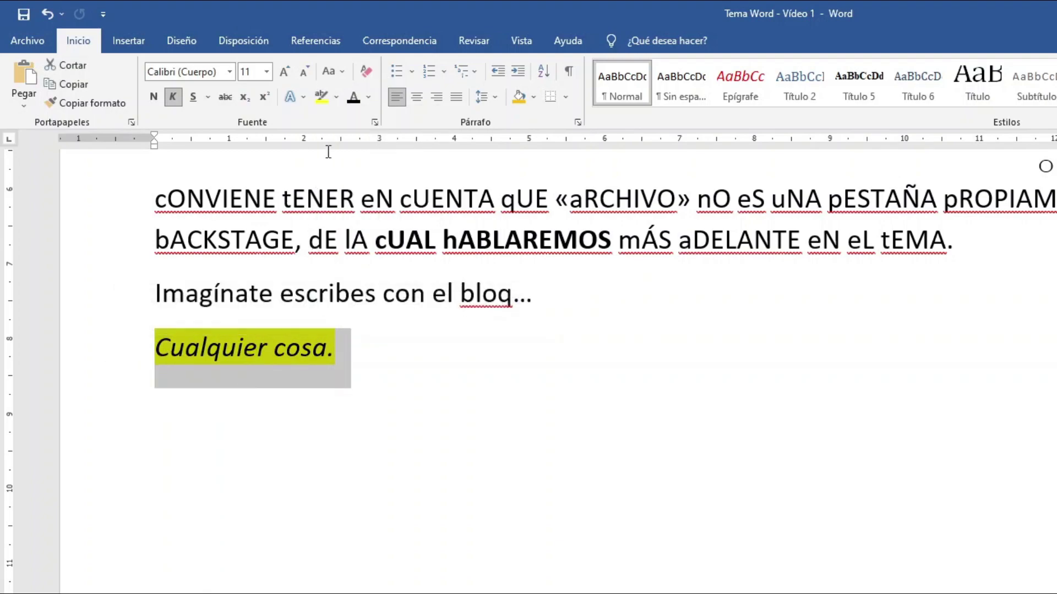
click(339, 98)
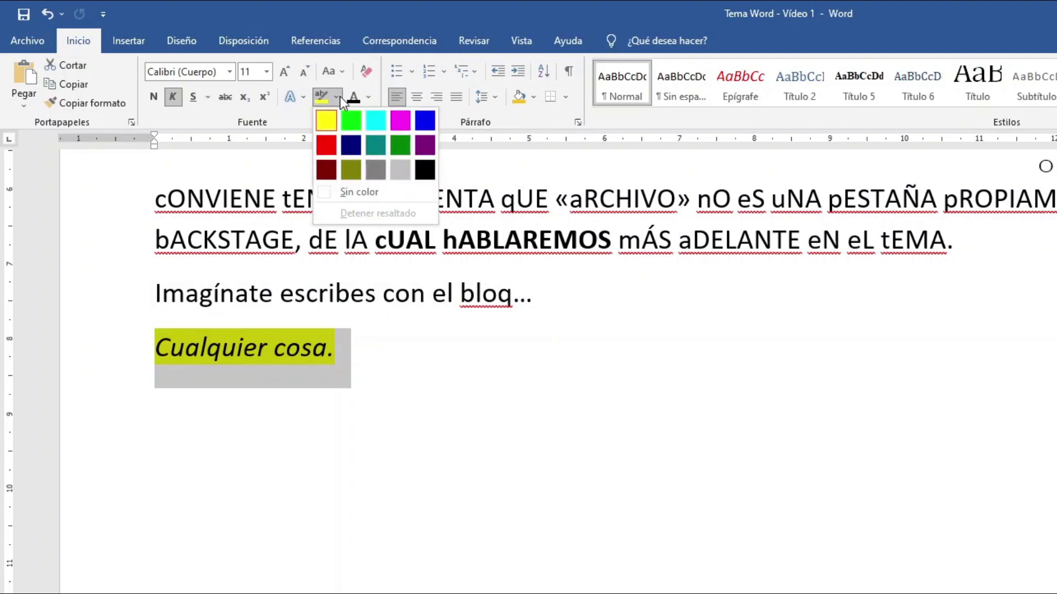
click(368, 193)
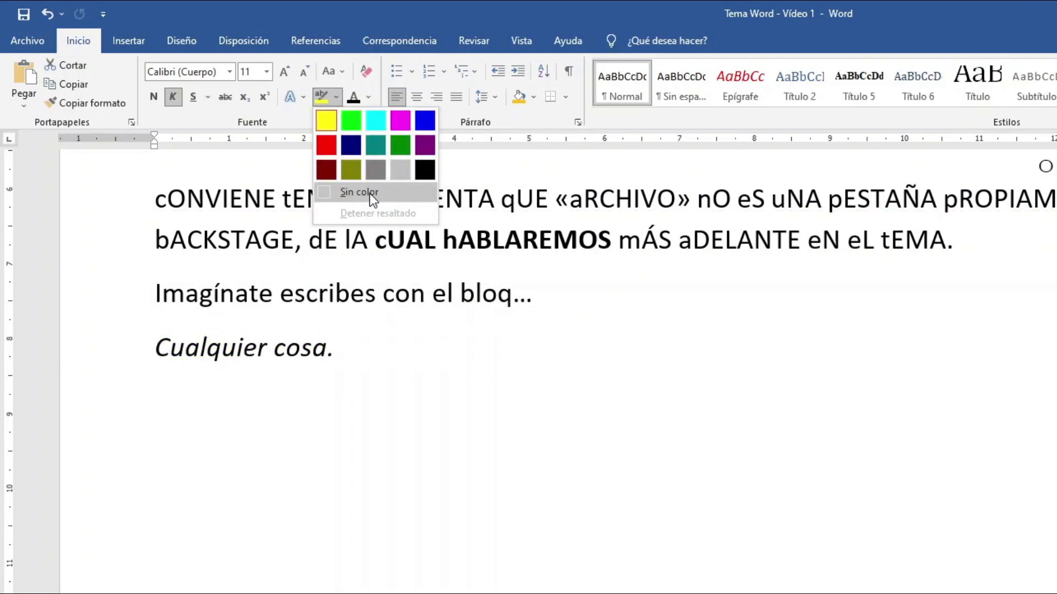
click(406, 380)
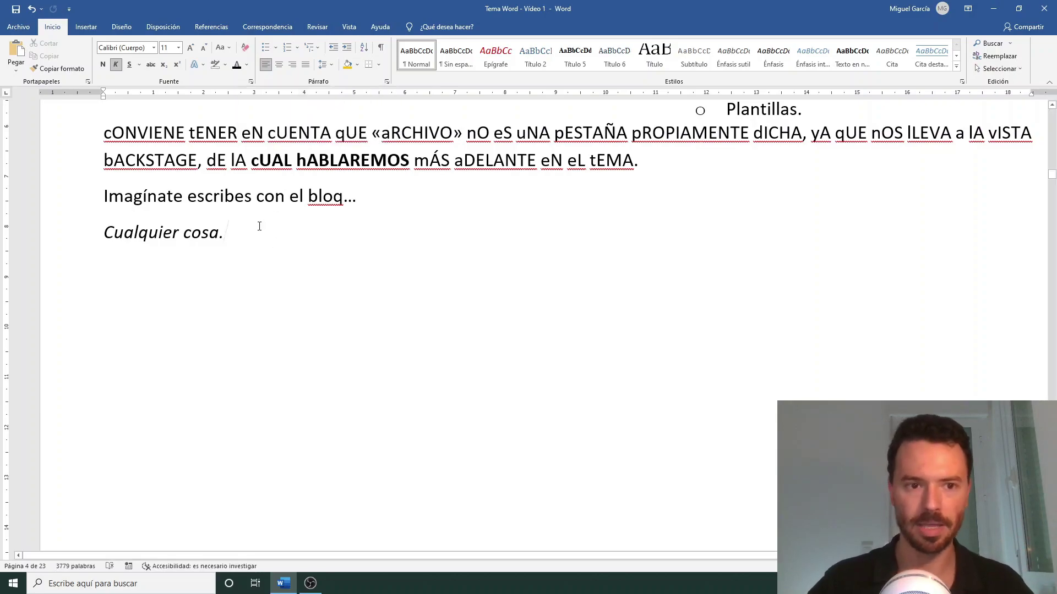
- Add a non-italic line reading "Cursiva, negrita, resaltado, mayúsculas." below "Cualquier cosa."
key(Return)
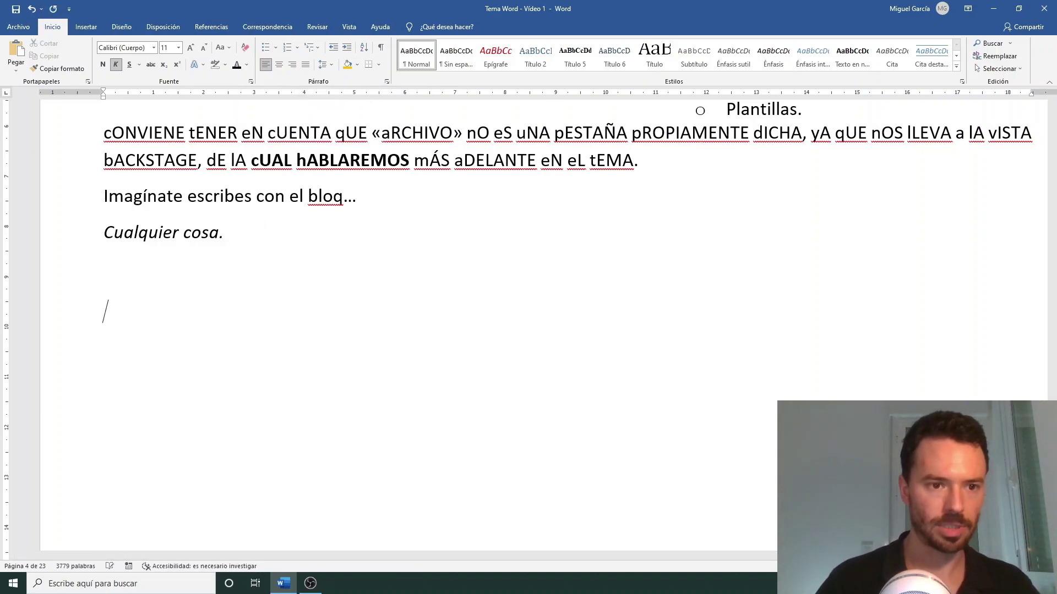
key(ctrl+k)
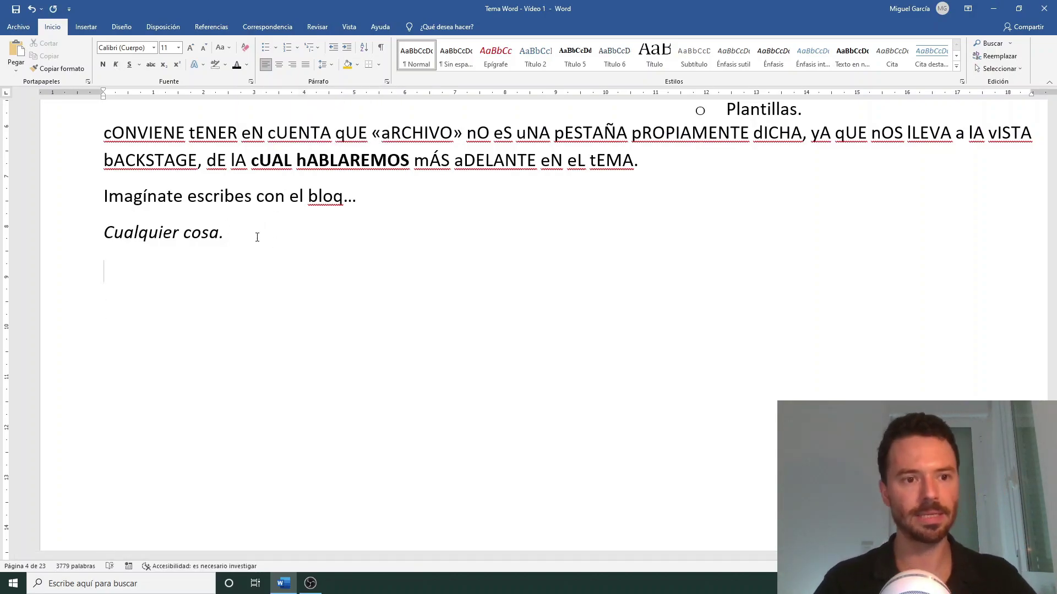
text(Cursiva)
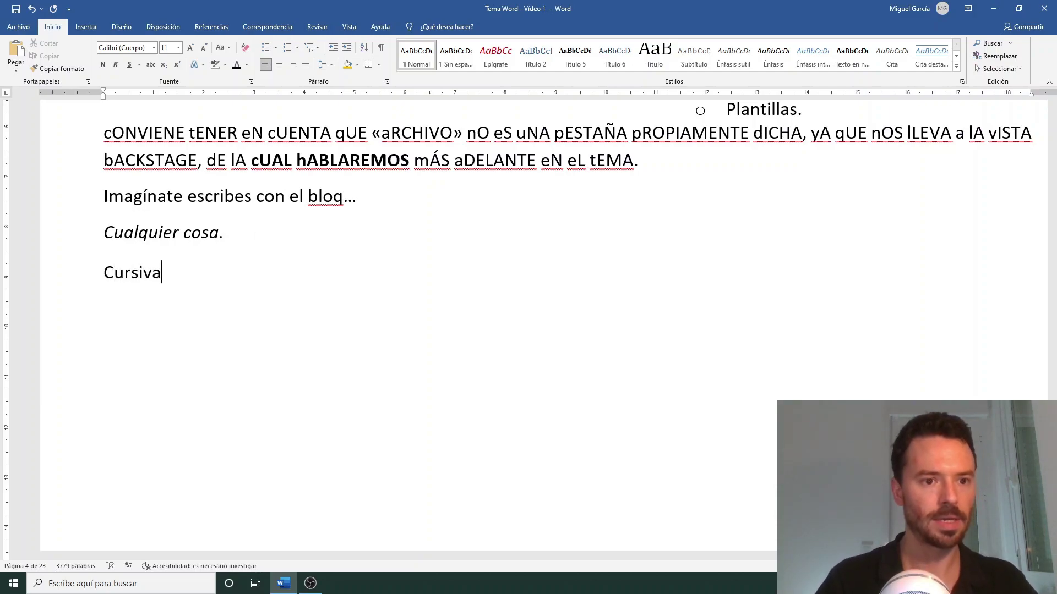
text(, negrit)
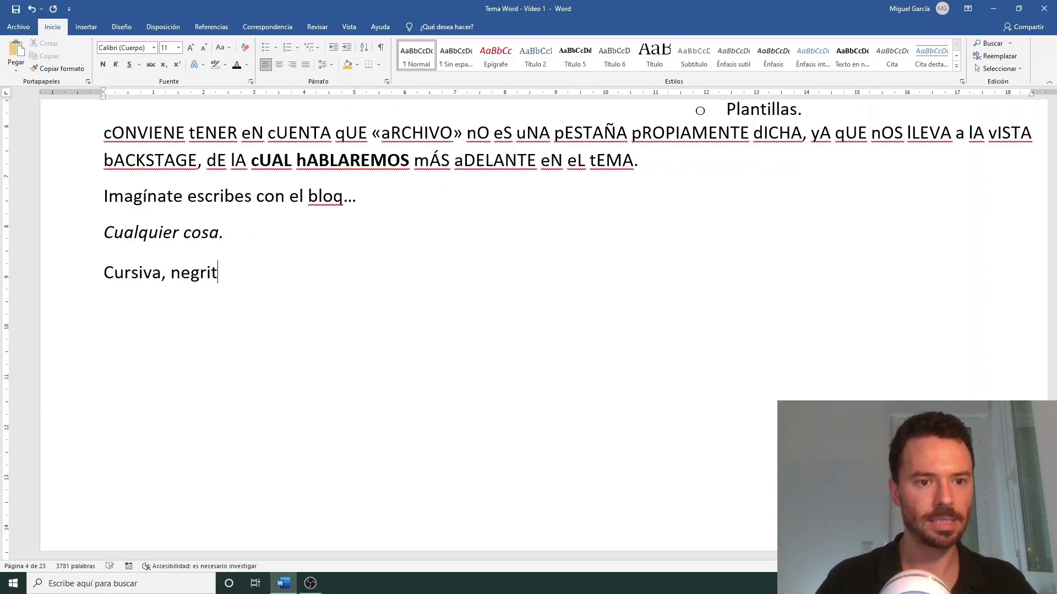
text(a, resalta)
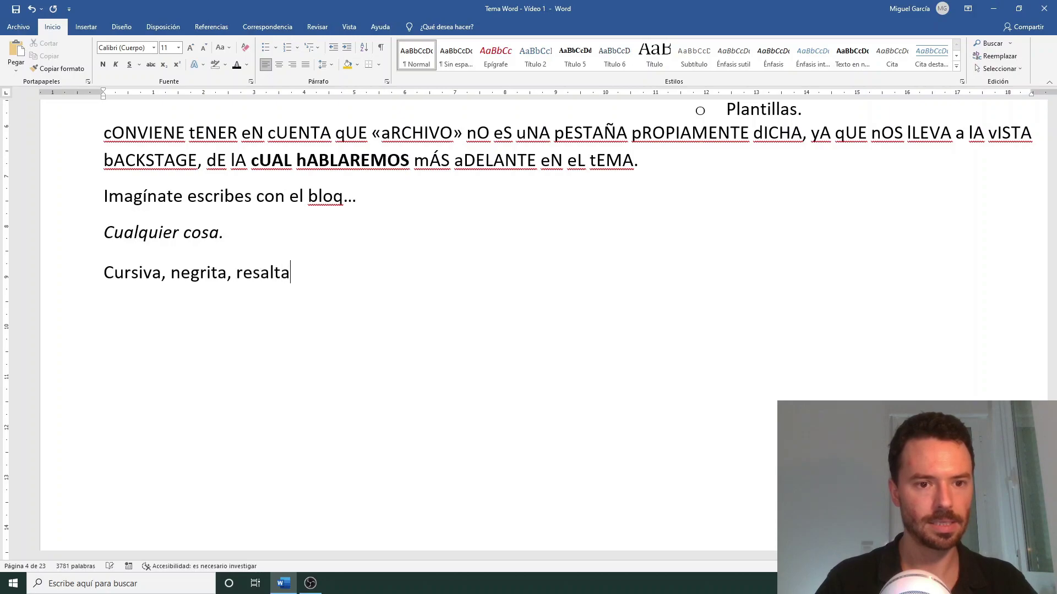
text(do, mayúsculas.)
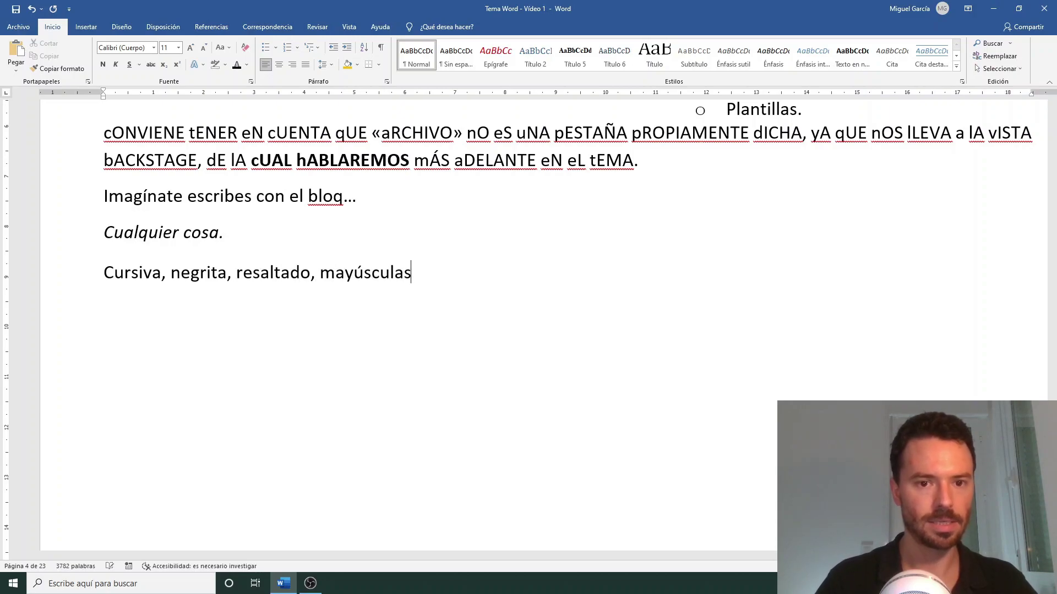
- Italicize the word "Cursiva" and make the word "negrita" bold in the new line
double_click(119, 276)
key(ctrl+k)
key(Right)
key(ctrl+Right)
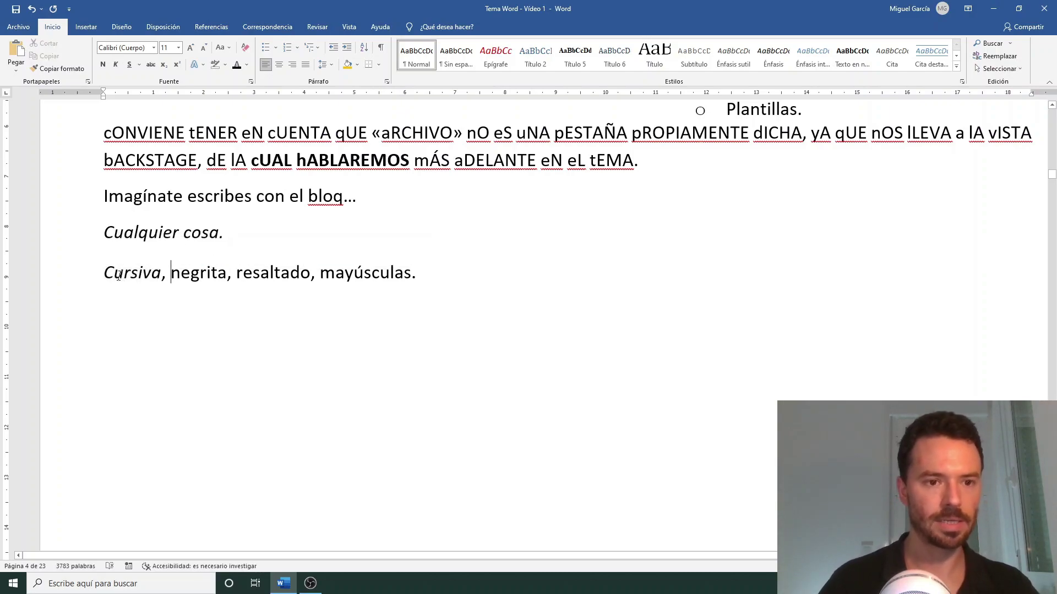
key(ctrl+Right)
key(ctrl+shift+Left)
key(ctrl+n)
key(Right)
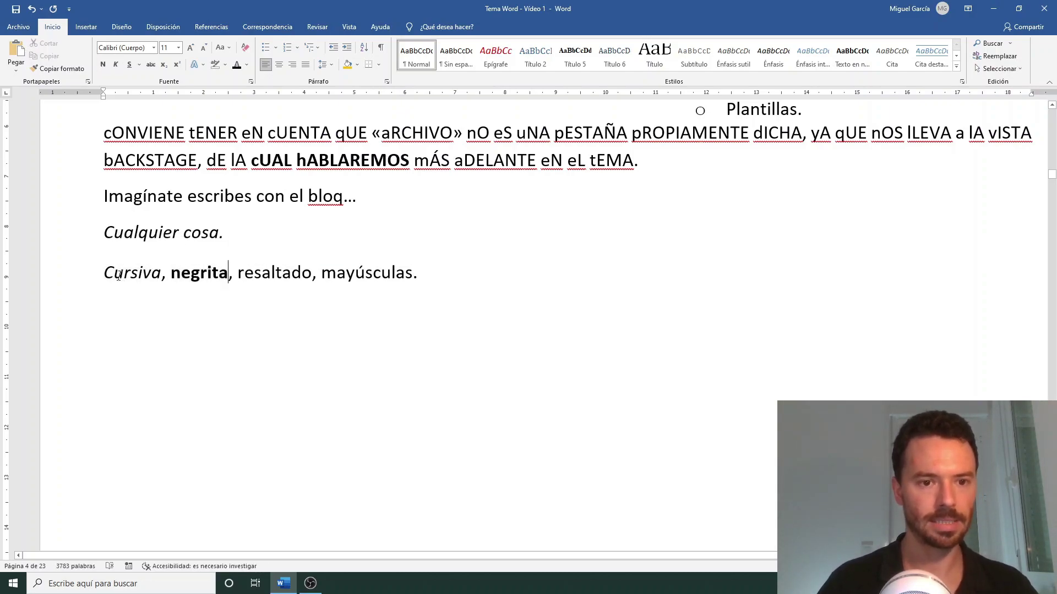
- Highlight the word "resaltado" in bright green
key(Right)
key(Right)
key(ctrl+shift+Right)
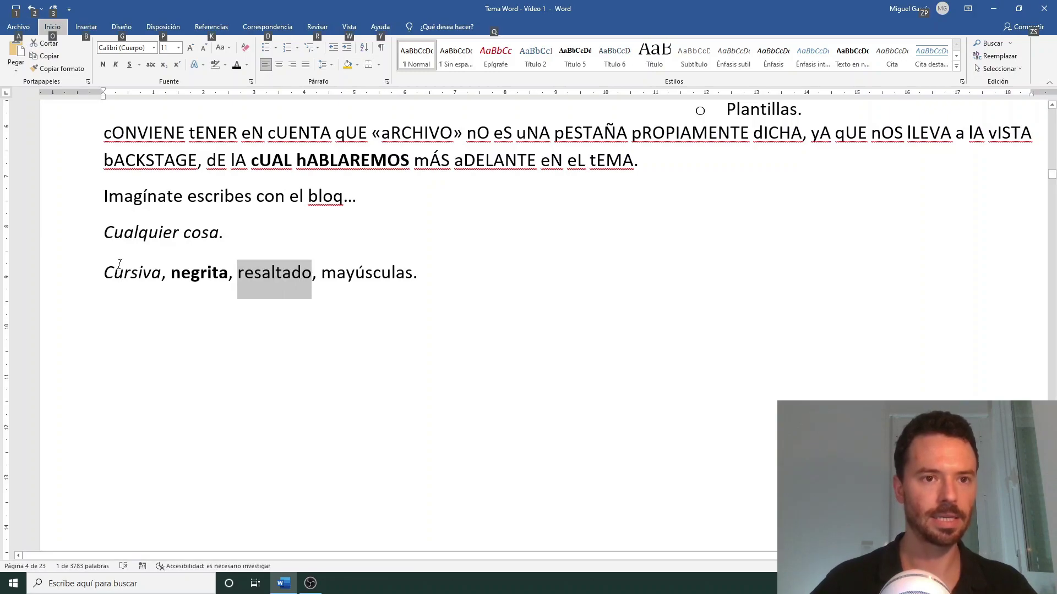
click(225, 65)
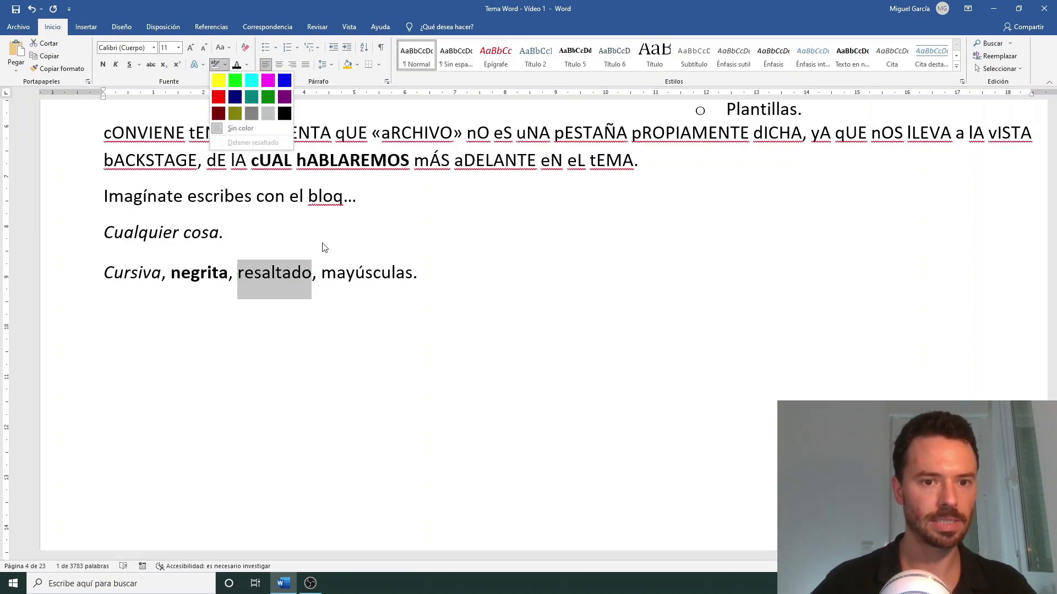
click(235, 81)
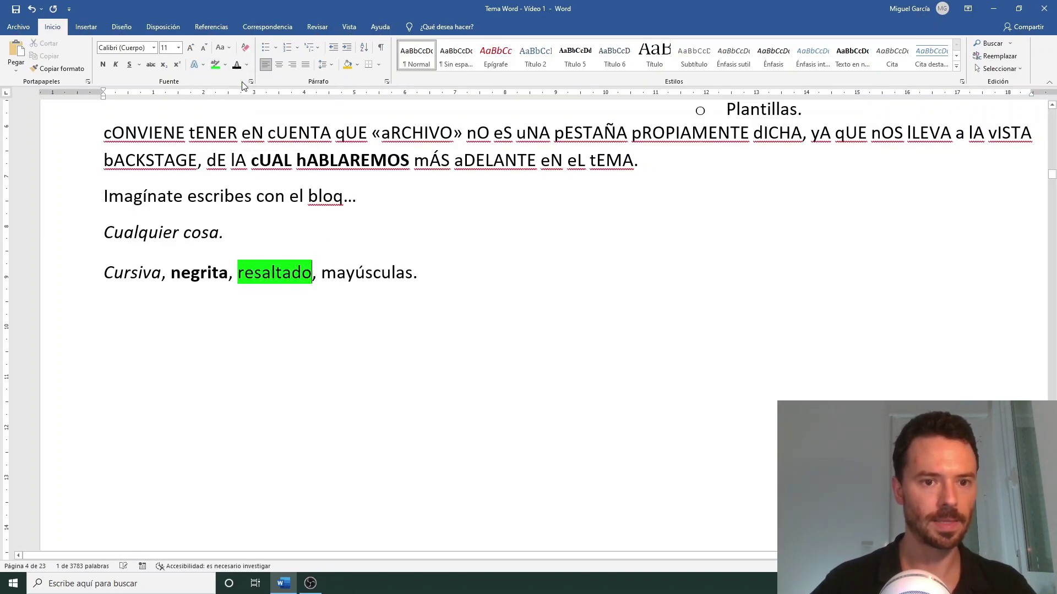
key(Right)
- Change the word "mayúsculas" to uppercase
double_click(347, 275)
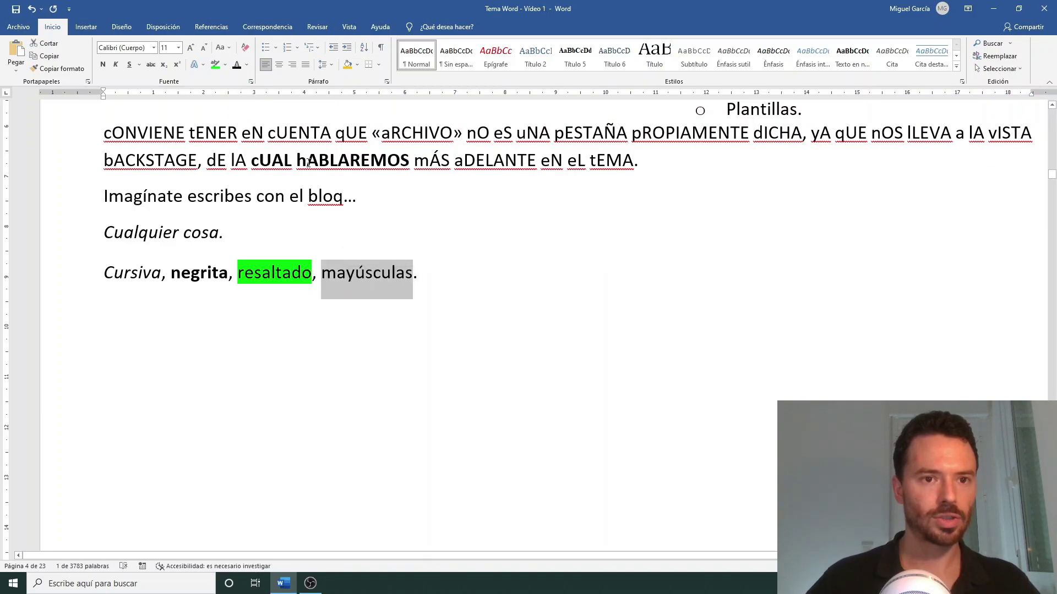
click(220, 47)
click(249, 84)
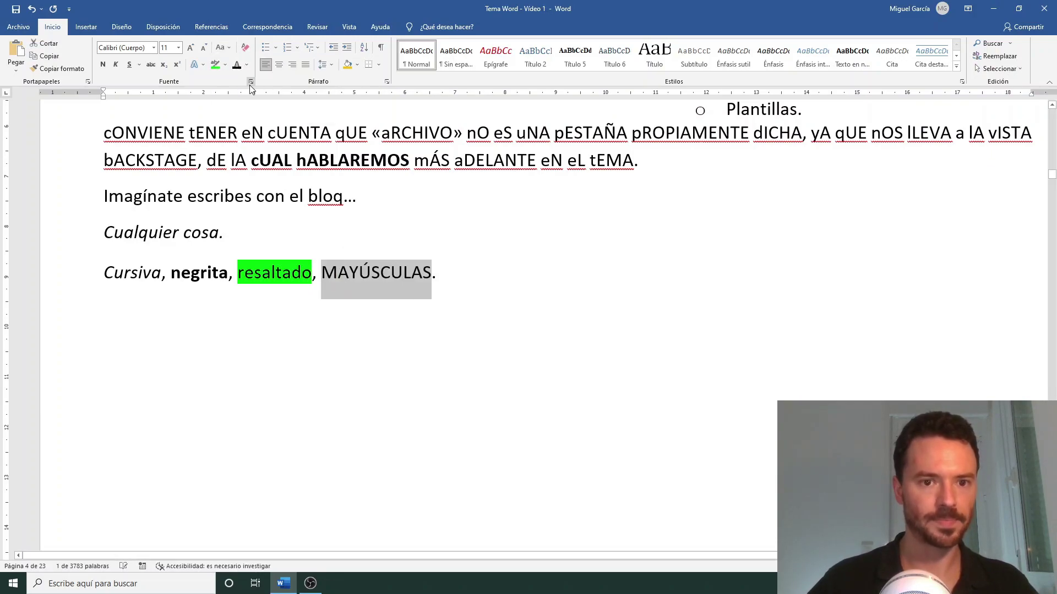
- Clear all formatting from the whole line that begins with "Cursiva"
click(64, 274)
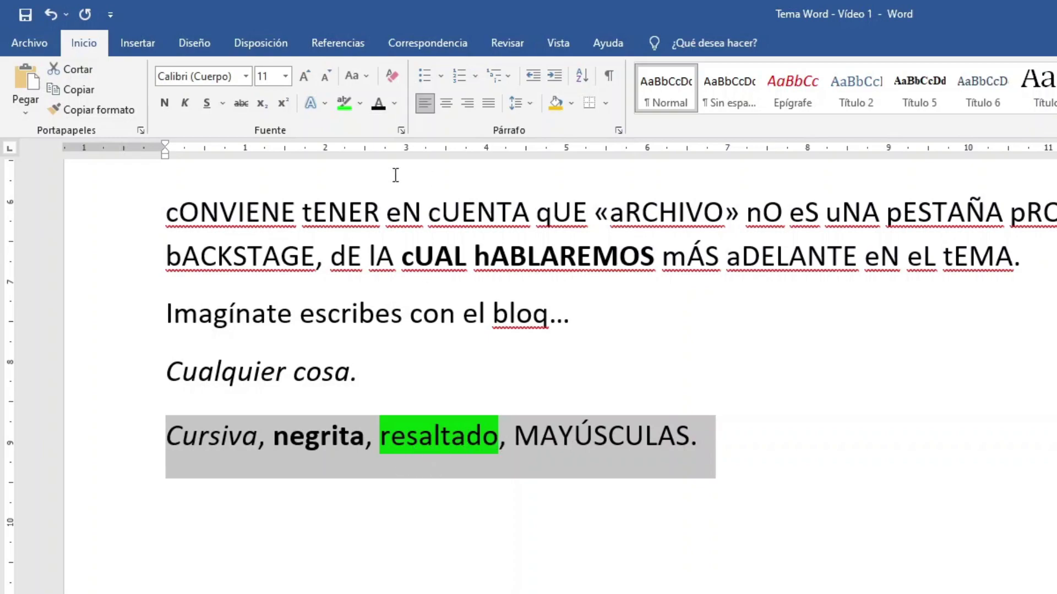
click(392, 76)
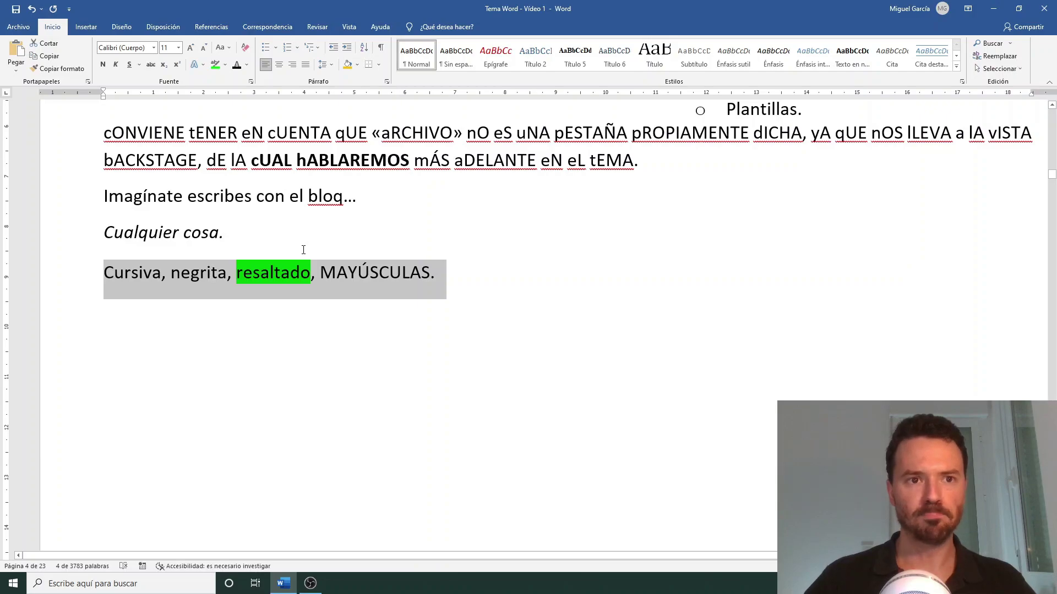
click(247, 65)
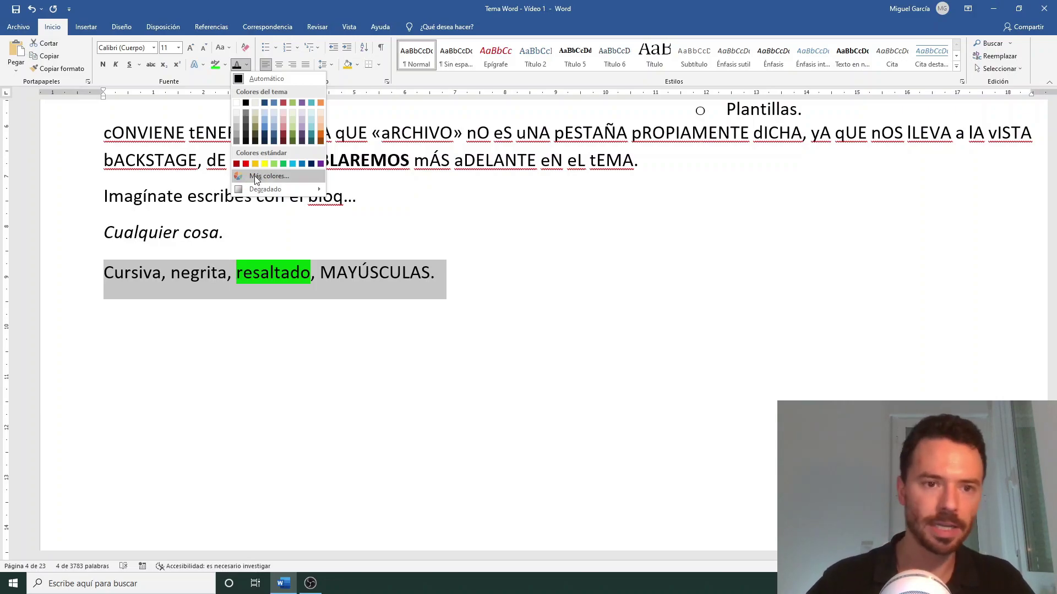
click(143, 188)
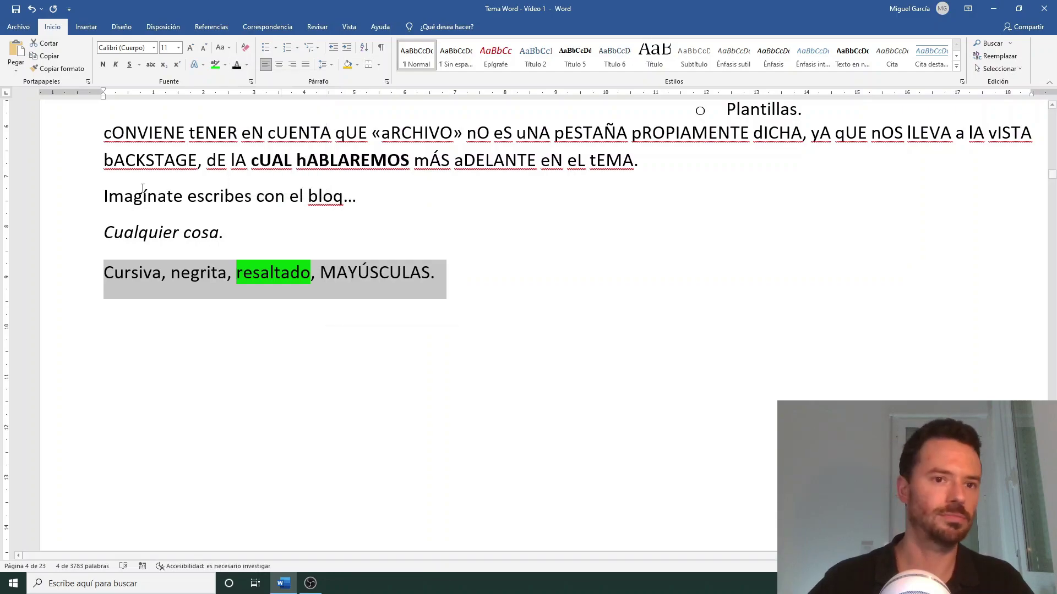
click(202, 67)
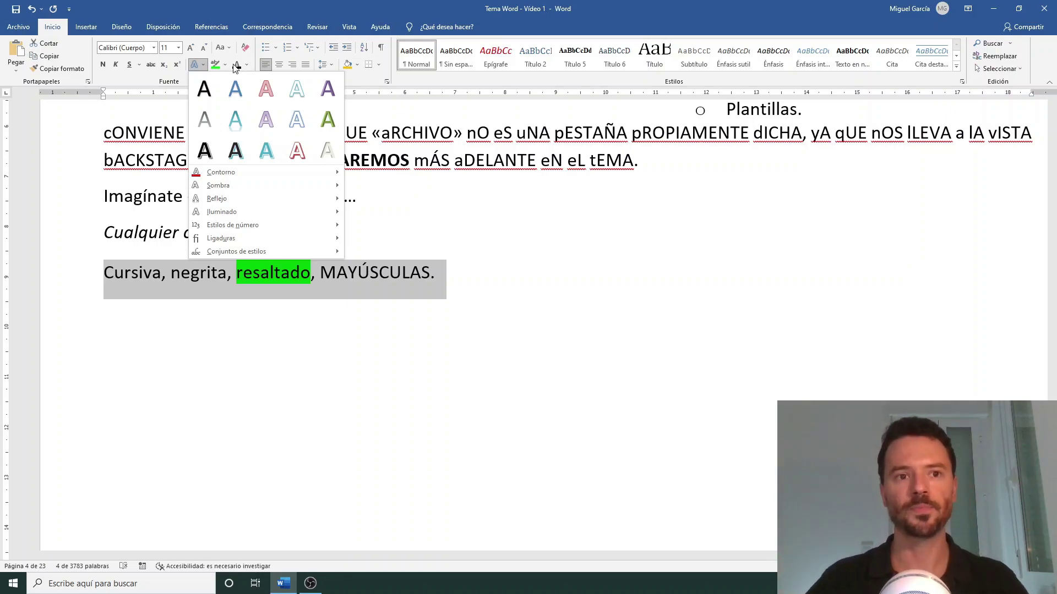
click(415, 271)
- Enlarge the word "MAYÚSCULAS" to 22 pt and make it bold
double_click(383, 276)
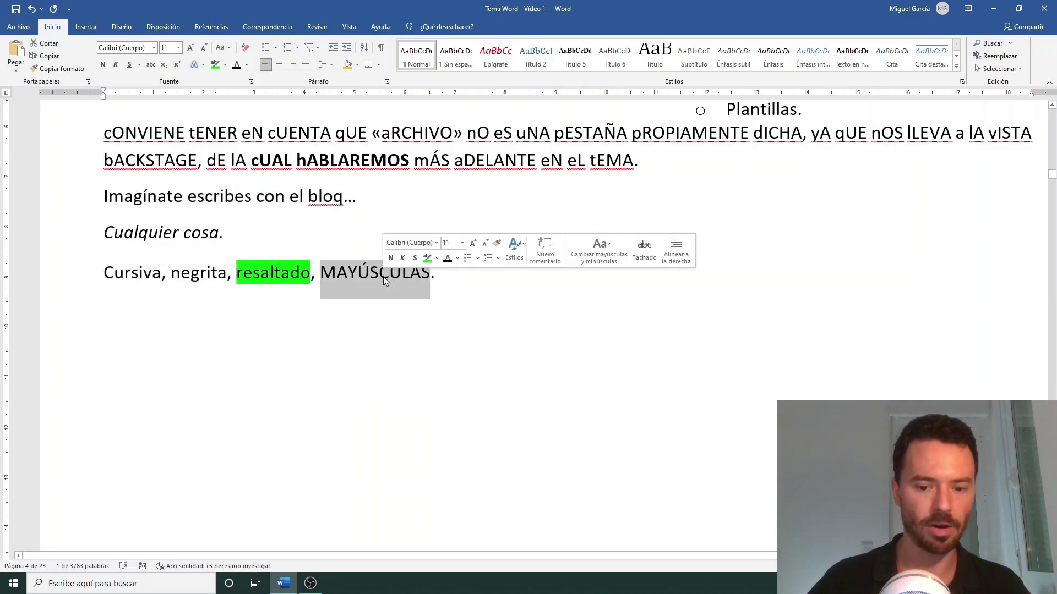
key(ctrl+shift+greater)
key(ctrl+shift+greater)
key(ctrl+shift+greater)
key(ctrl+shift+greater)
key(ctrl+shift+greater)
key(ctrl+shift+greater)
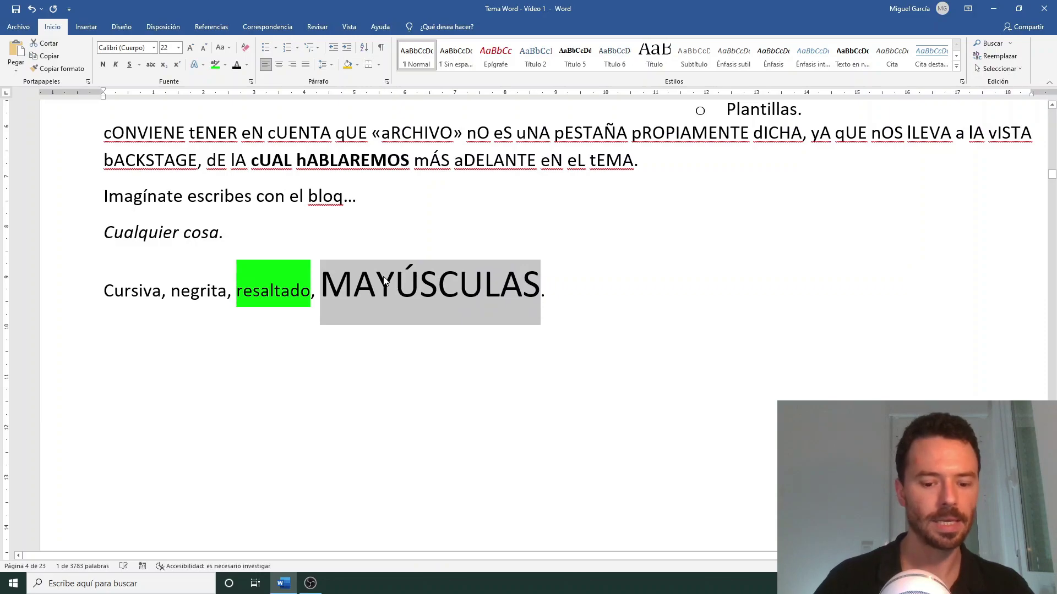
key(ctrl+n)
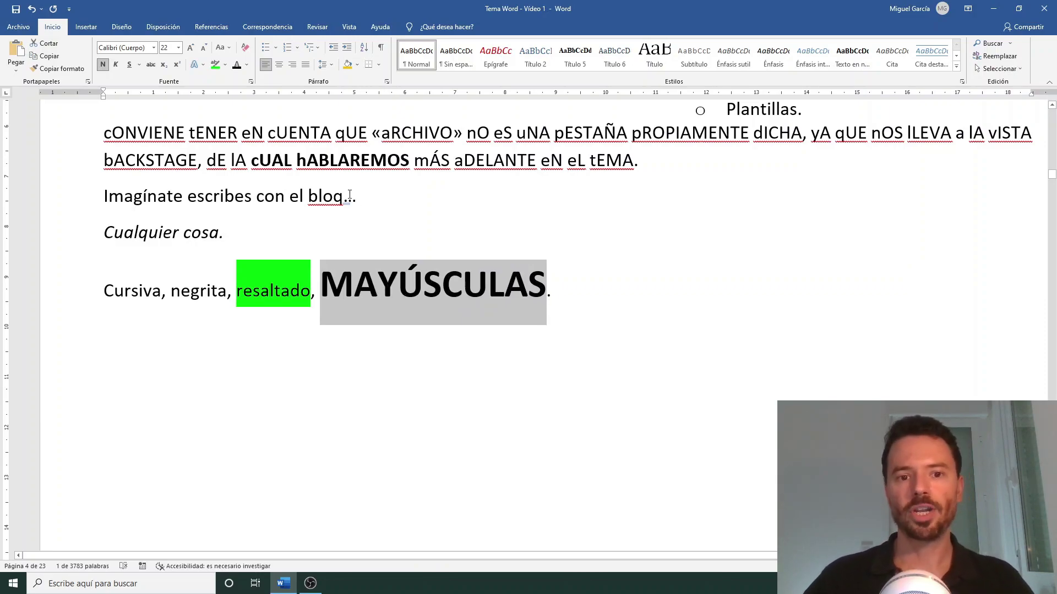
- Apply a red outline text effect to the word "MAYÚSCULAS"
click(203, 63)
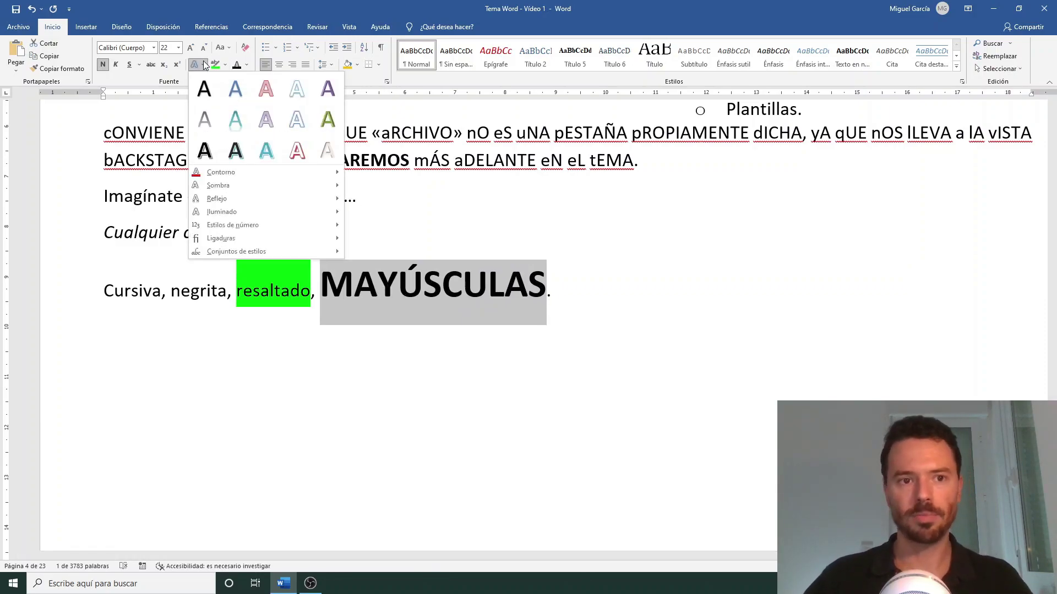
mouse_move(229, 171)
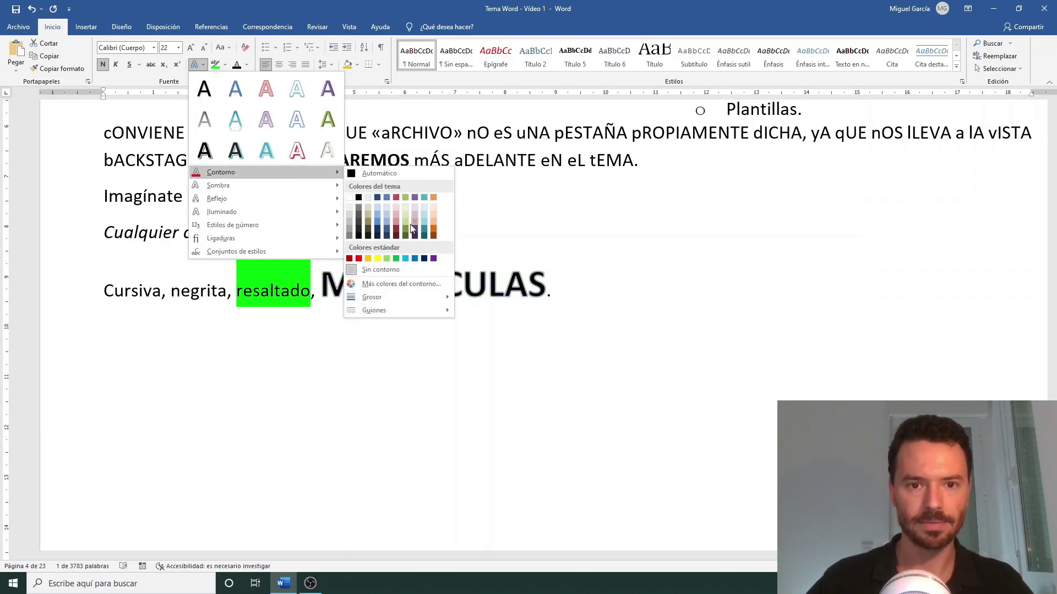
click(349, 258)
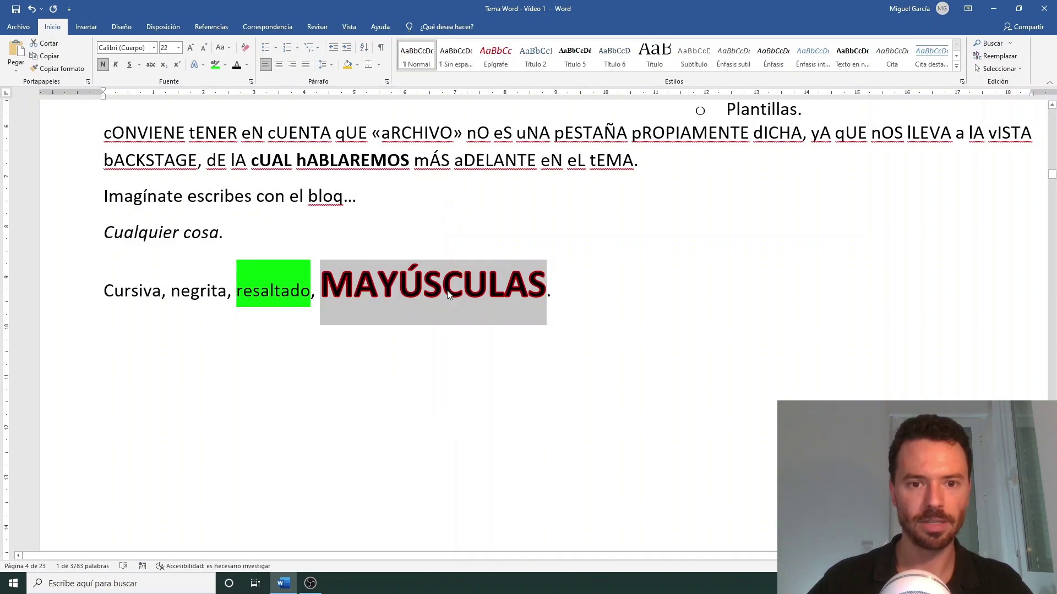
- Remove the red outline and the bold from the word "MAYÚSCULAS"
scroll(447, 289, up, 4)
click(399, 271)
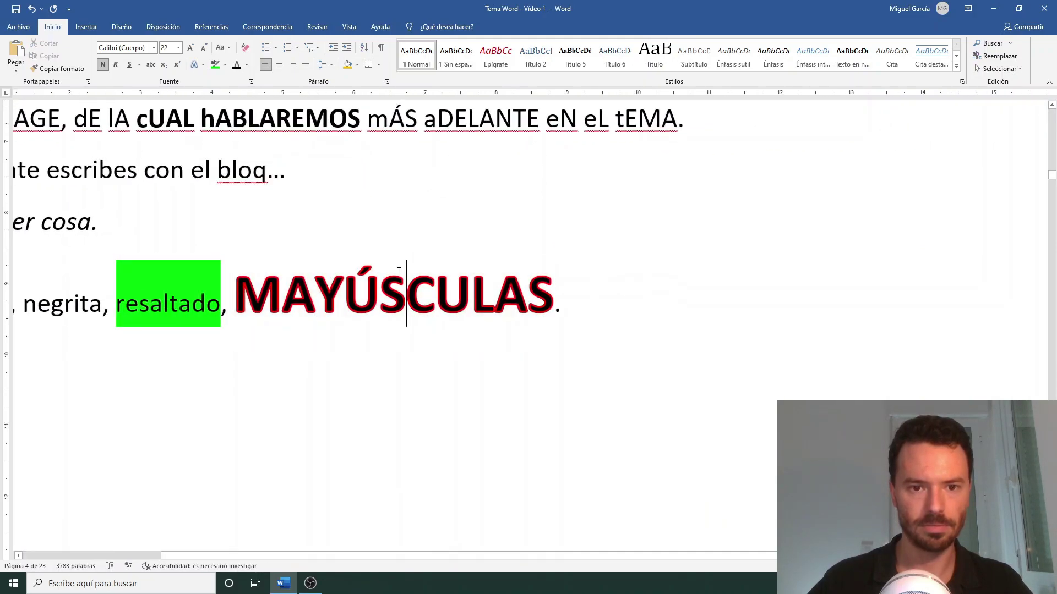
scroll(398, 272, up, 3)
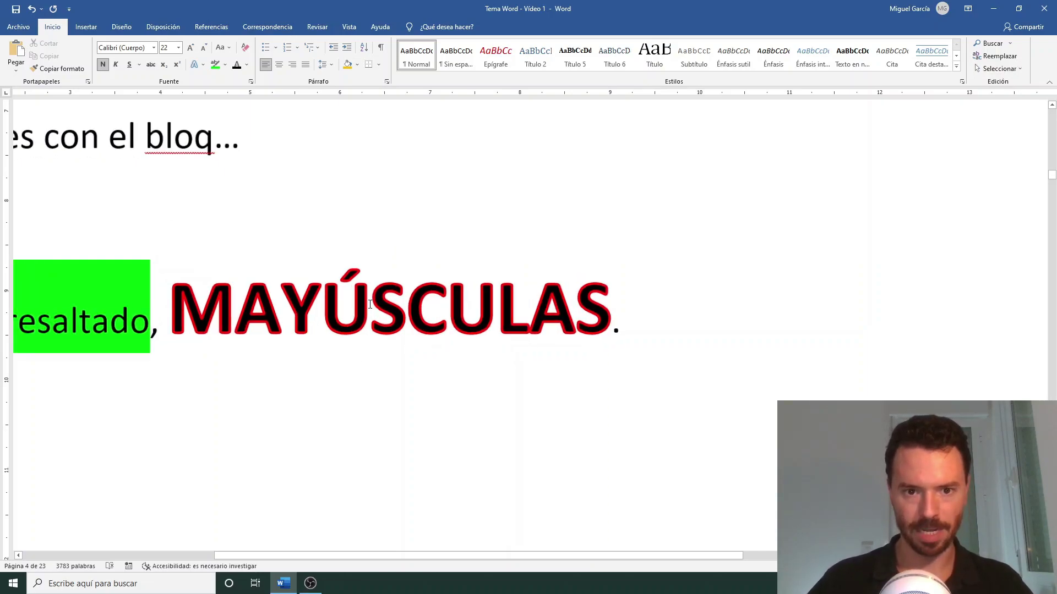
scroll(370, 305, up, 1)
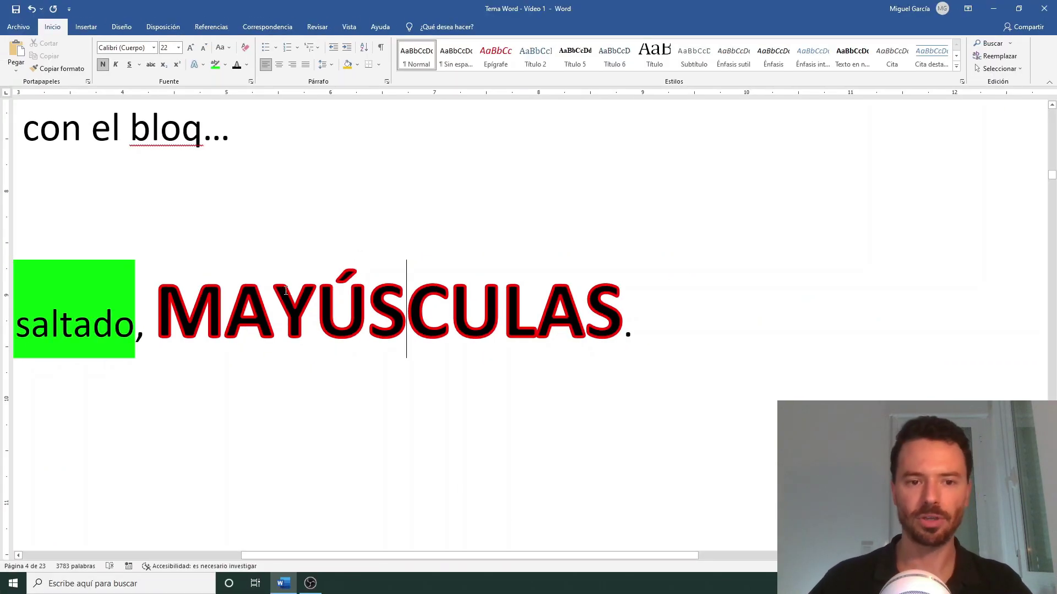
double_click(296, 288)
key(ctrl+space)
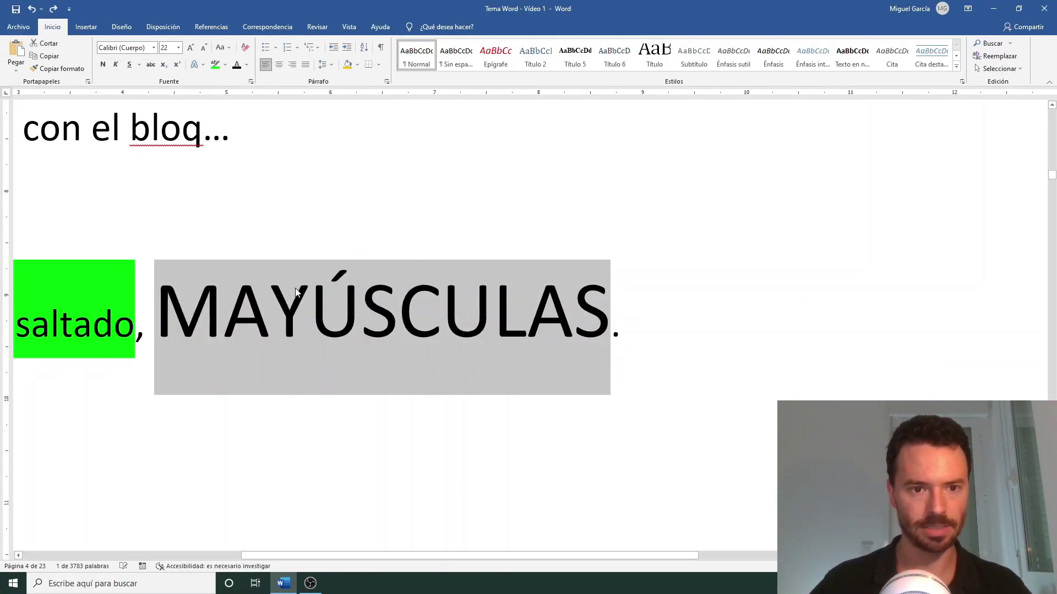
- Look through the reflection and number style options in the text effects for the word "MAYÚSCULAS" without applying any
scroll(295, 291, down, 10)
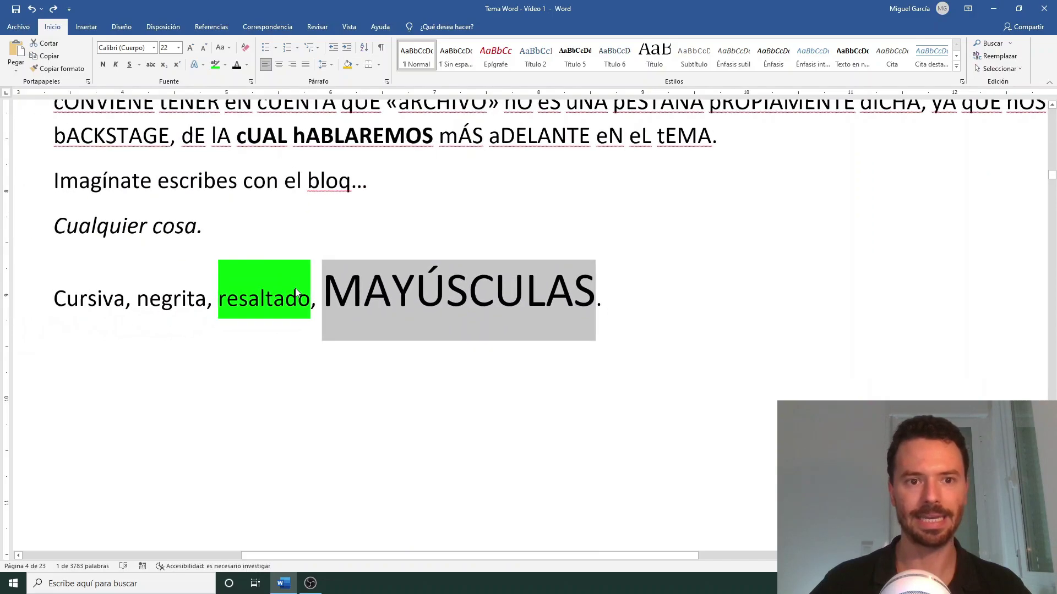
click(205, 66)
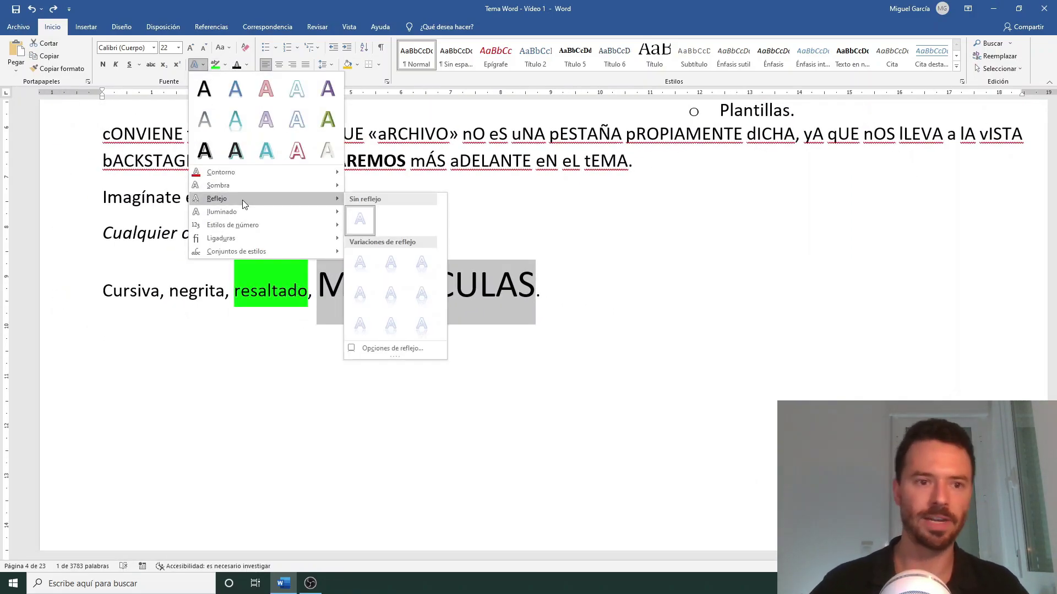
mouse_move(245, 227)
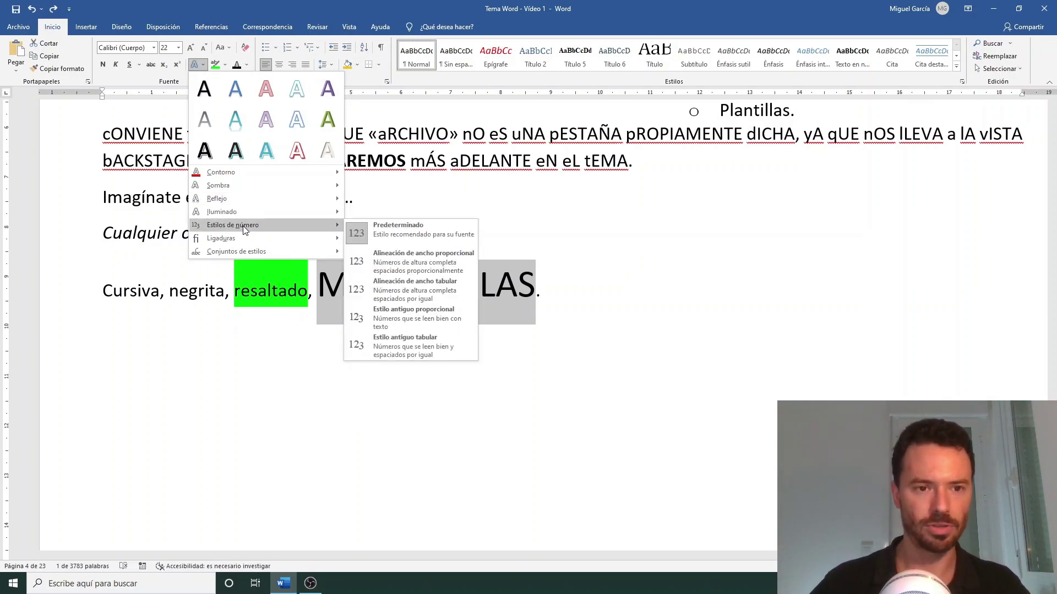
click(166, 229)
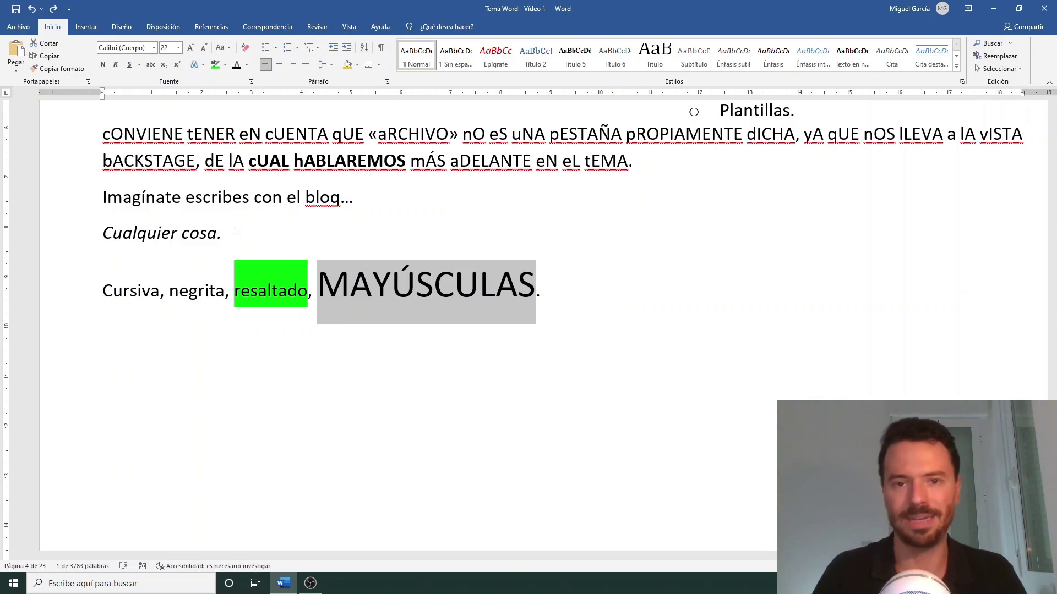
- Examine the font, style and size settings in the Font dialog for the end of the "Cualquier cosa." line, changing nothing
click(342, 225)
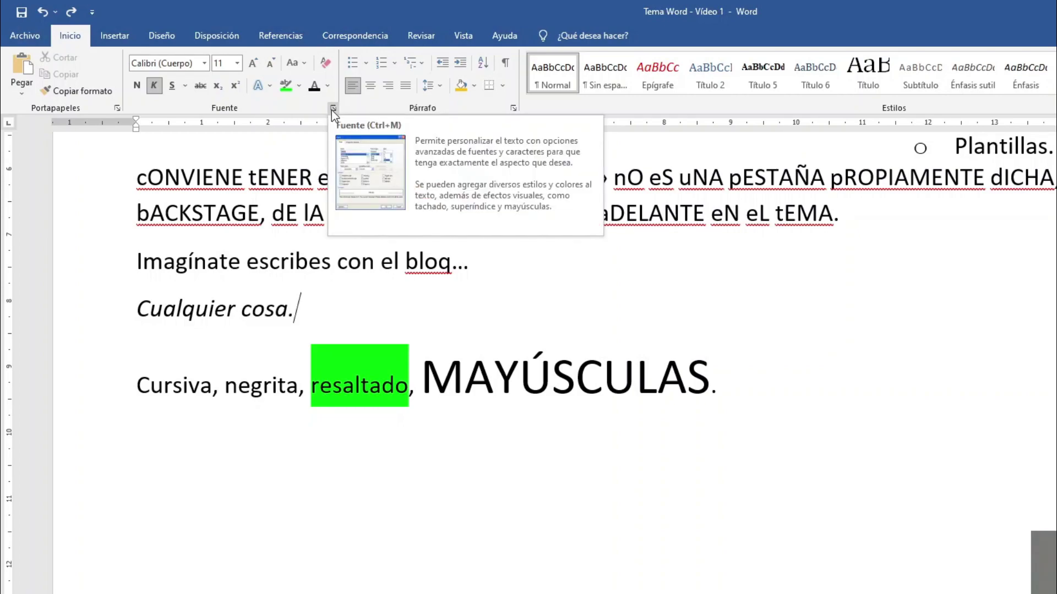
click(333, 109)
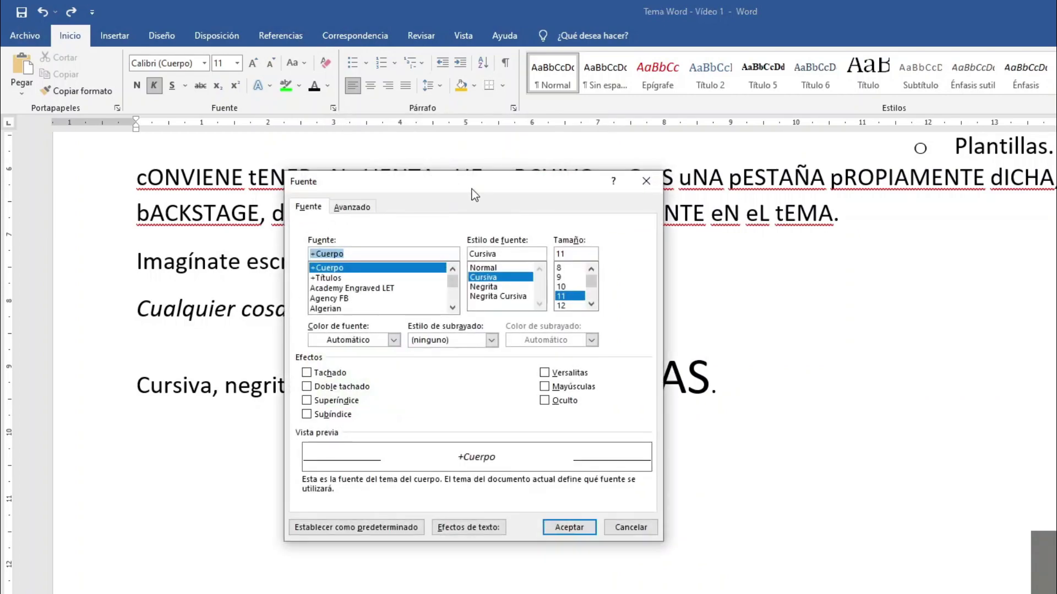
drag(472, 192, 515, 180)
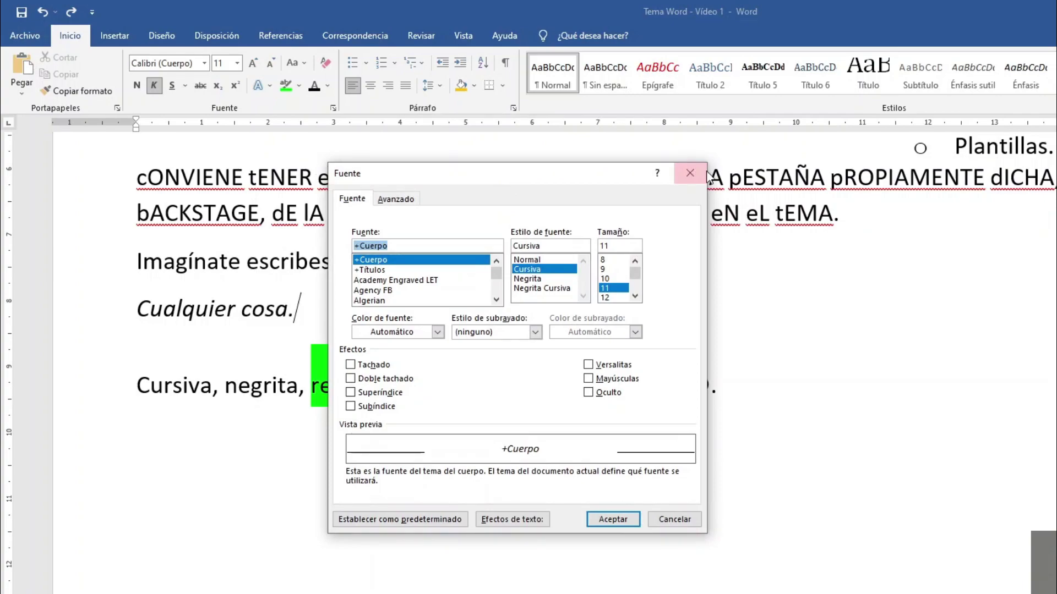
click(691, 174)
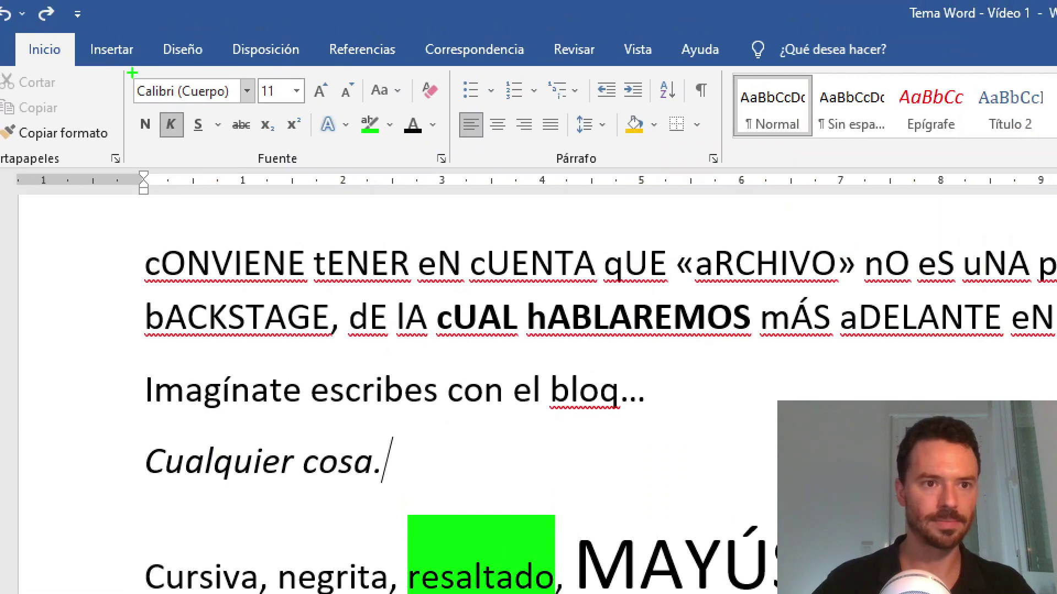
drag(128, 67, 447, 175)
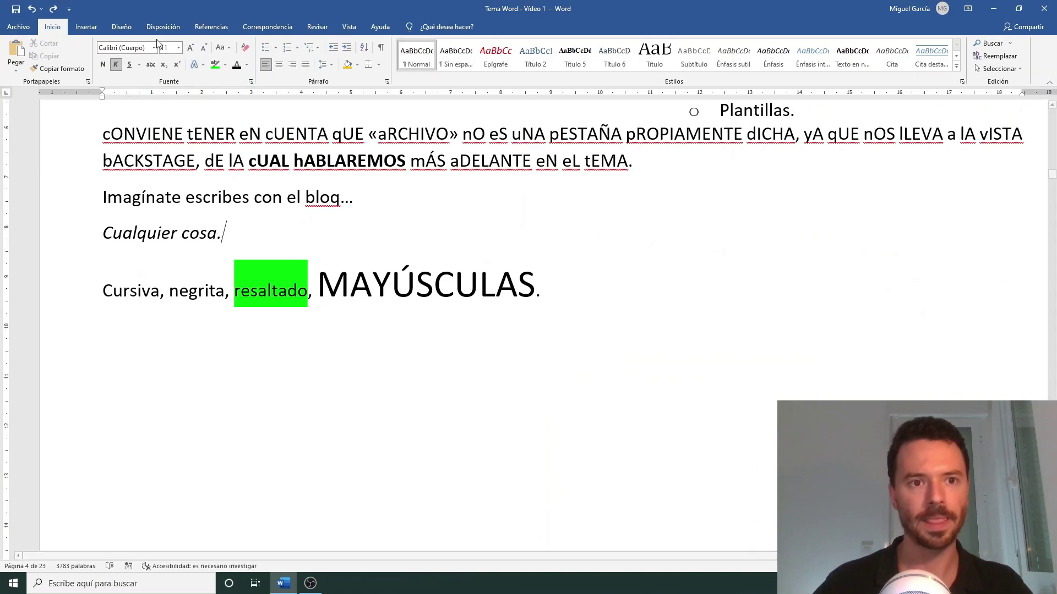
click(251, 82)
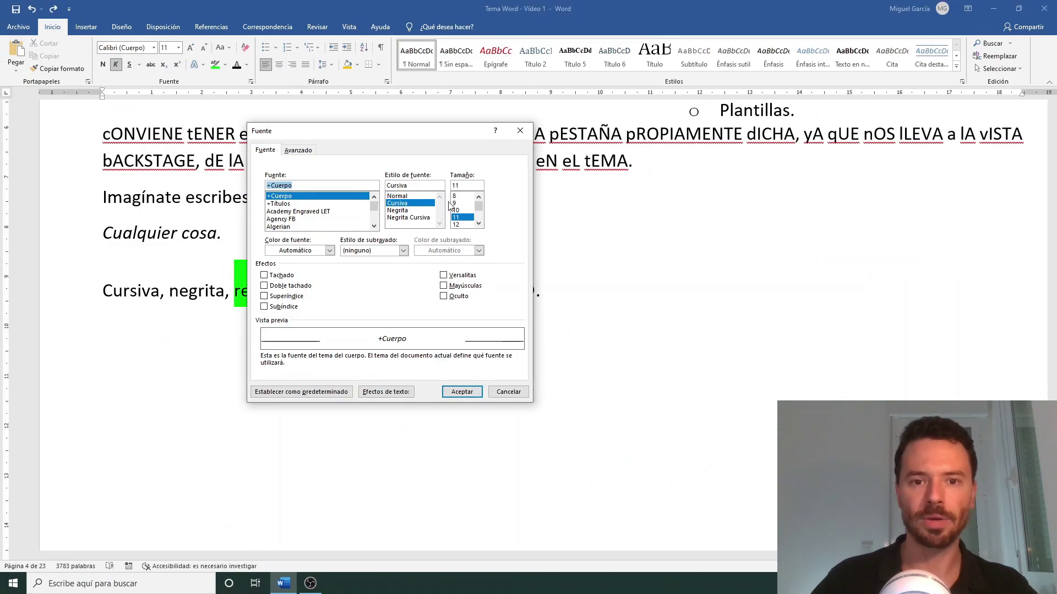
click(625, 140)
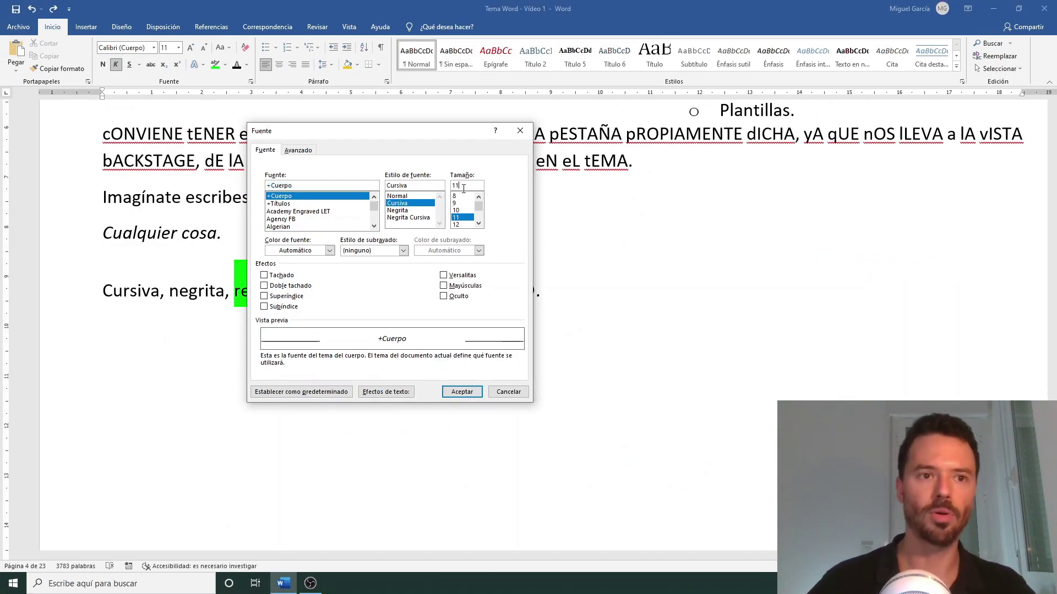
key(Return)
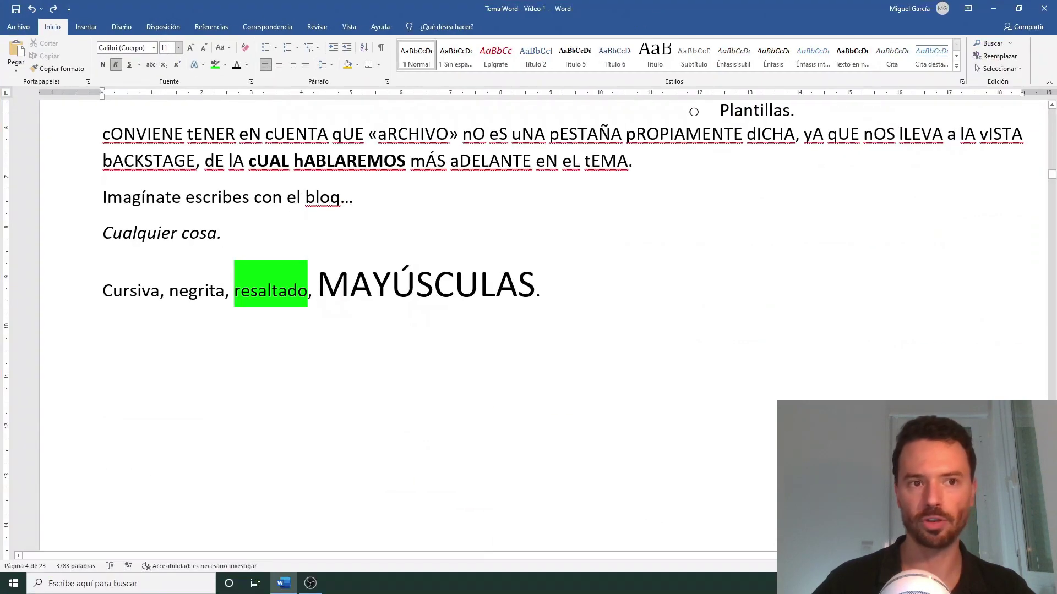
- Set the font size at the insertion point after "Cualquier cosa." to 11,5 pt
click(226, 95)
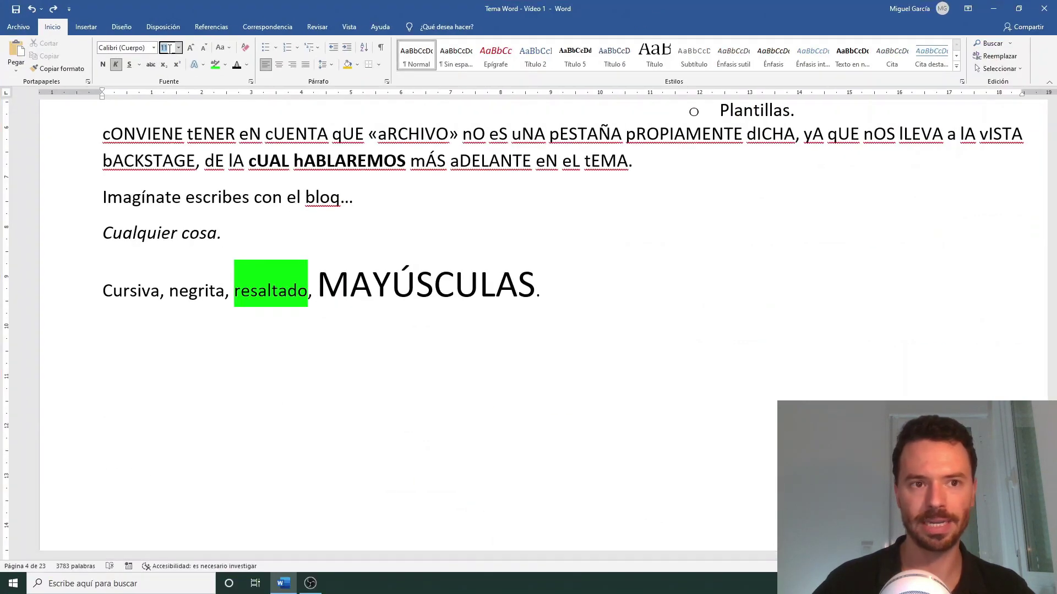
key(Escape)
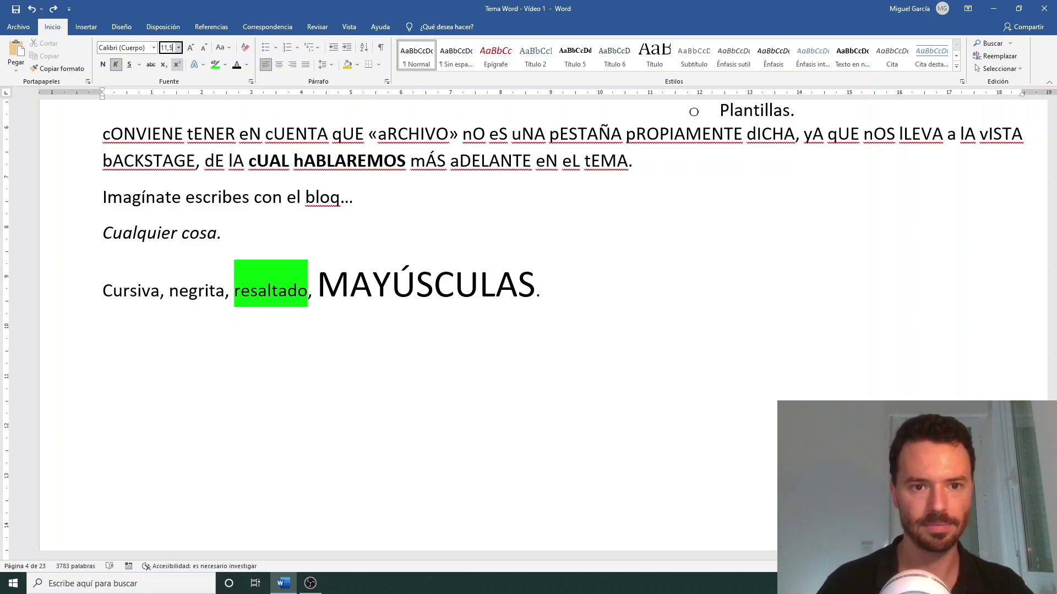
key(Return)
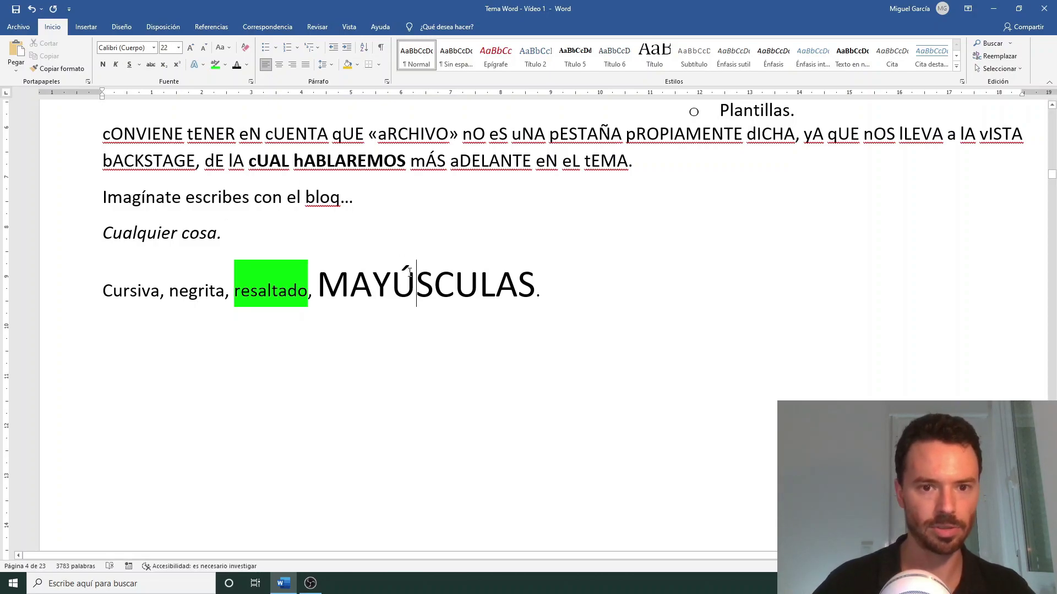
- Set the font size of the word "MAYÚSCULAS" to the custom value 22,5 pt
triple_click(417, 283)
click(394, 290)
double_click(394, 290)
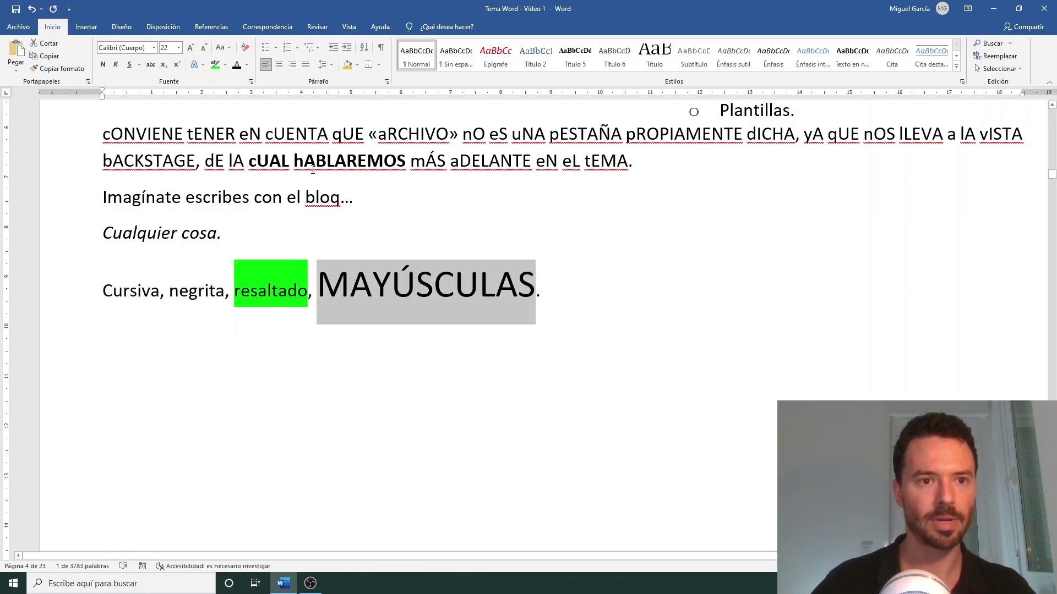
click(178, 49)
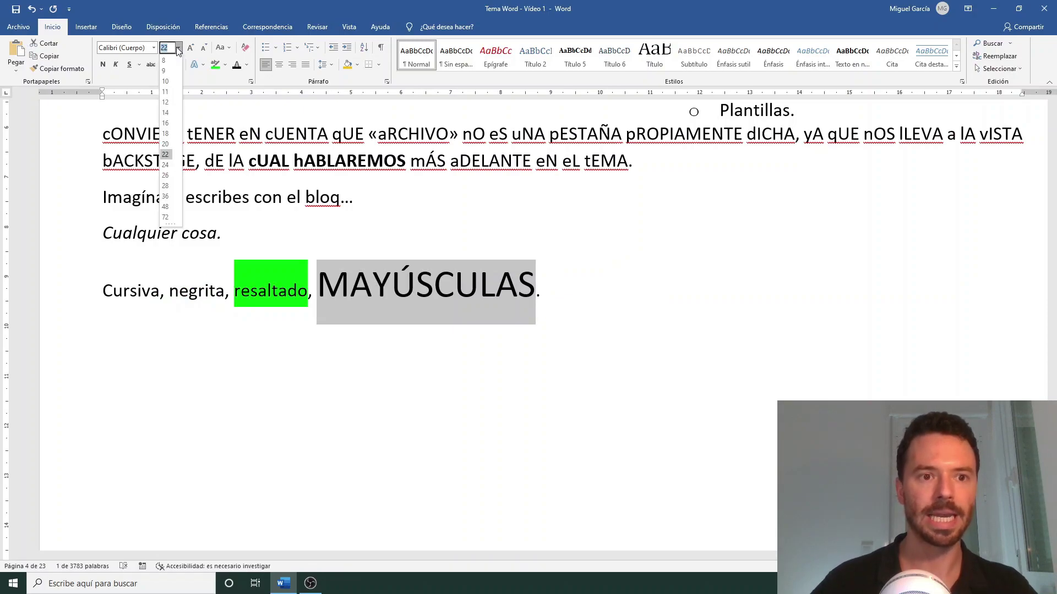
text(22,)
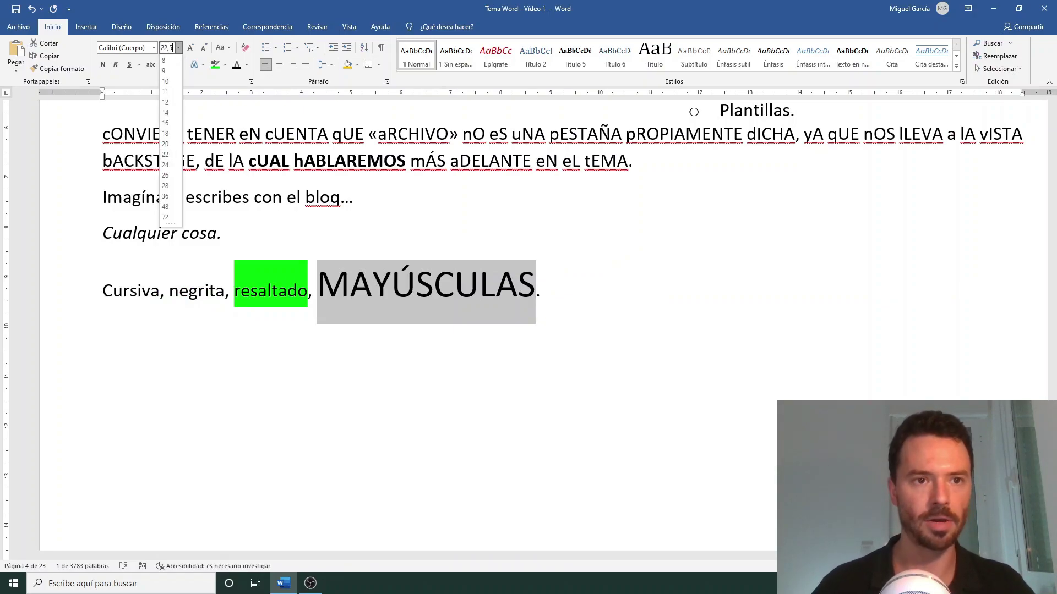
text(5)
key(Return)
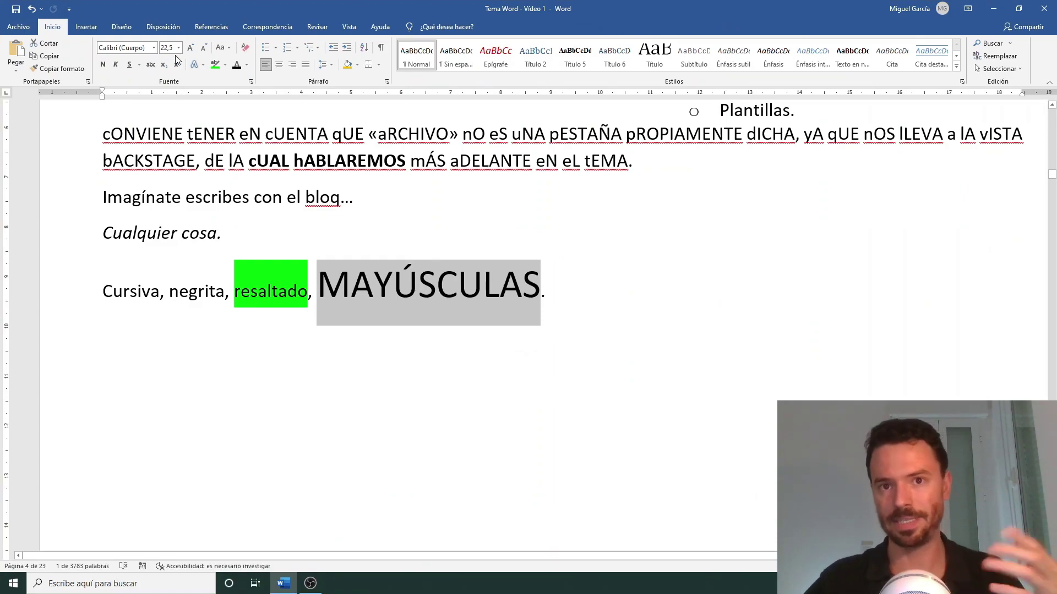
- Undo the accidental replacement of "MAYÚSCULAS" with "fe", and check the Font dialog for the word "bloq" without changes
text(fe)
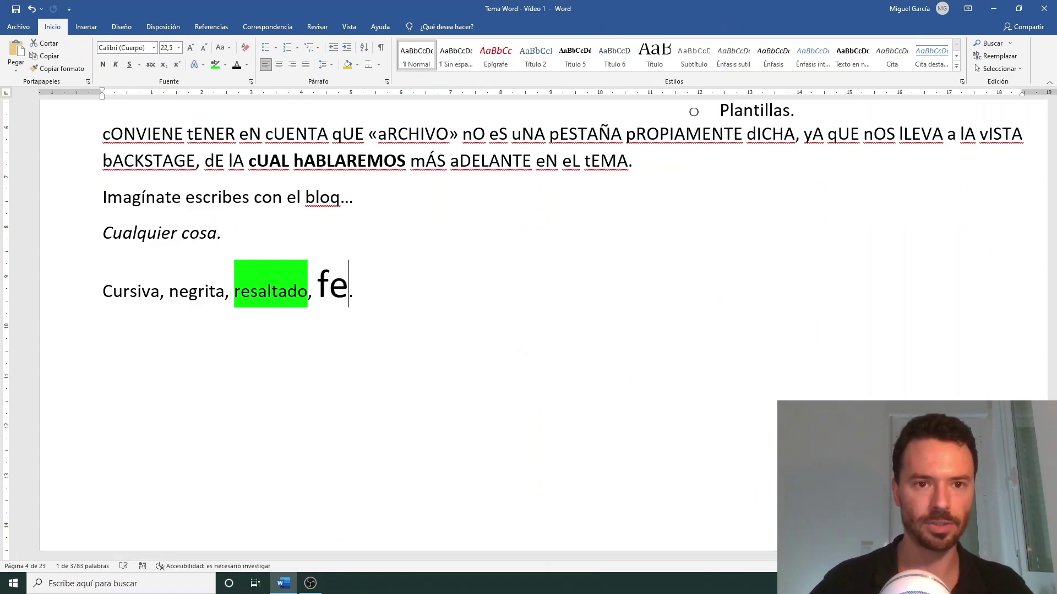
key(ctrl+z)
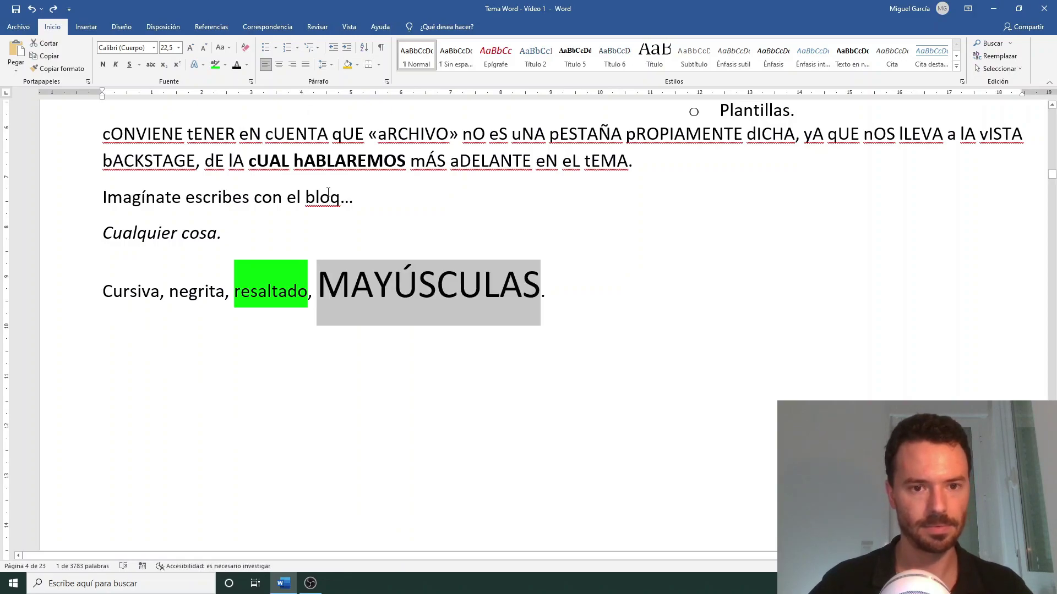
click(326, 197)
key(ctrl+d)
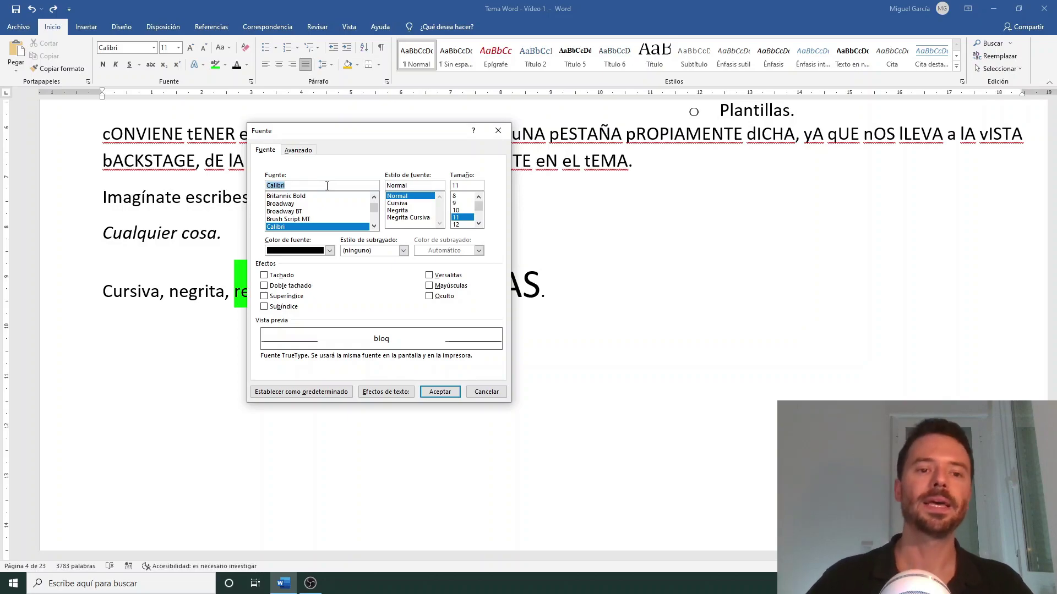
key(Escape)
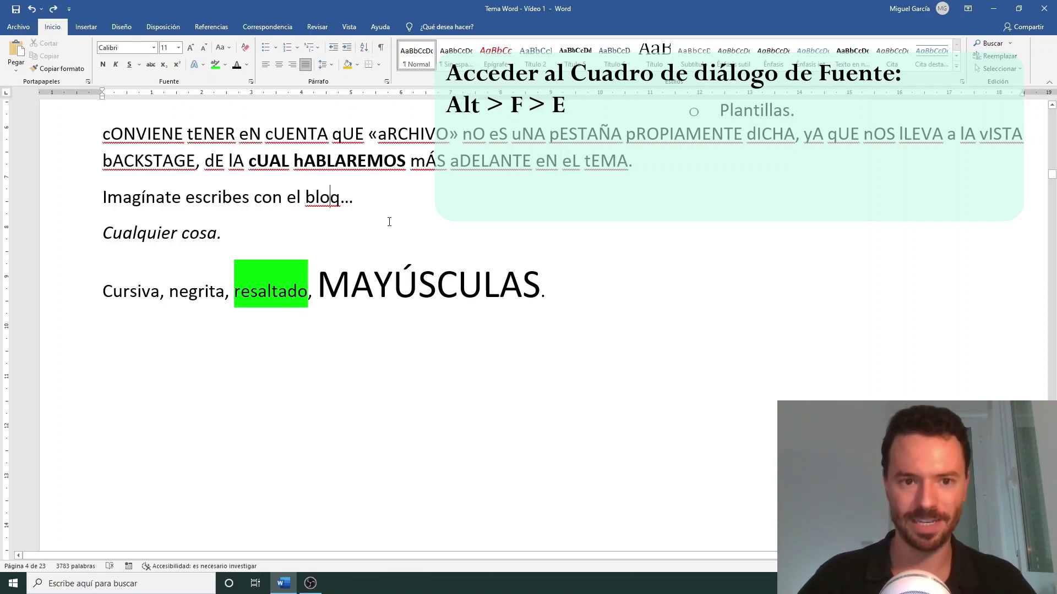
- Open the Font dialog for the word "MAYÚSCULAS" in two different ways, closing it each time without changes
click(405, 290)
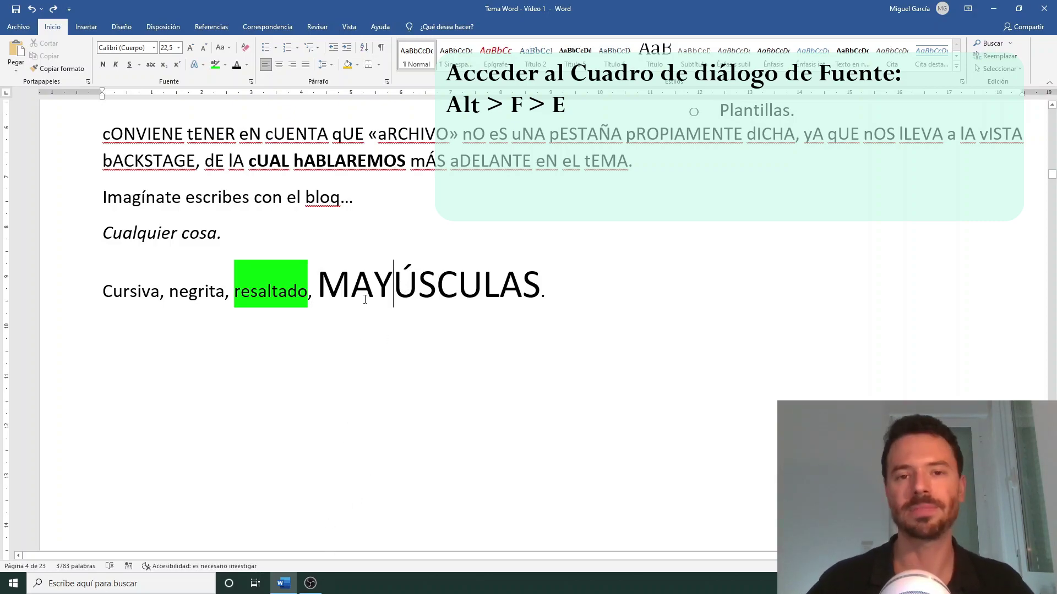
key(alt)
key(f)
key(e)
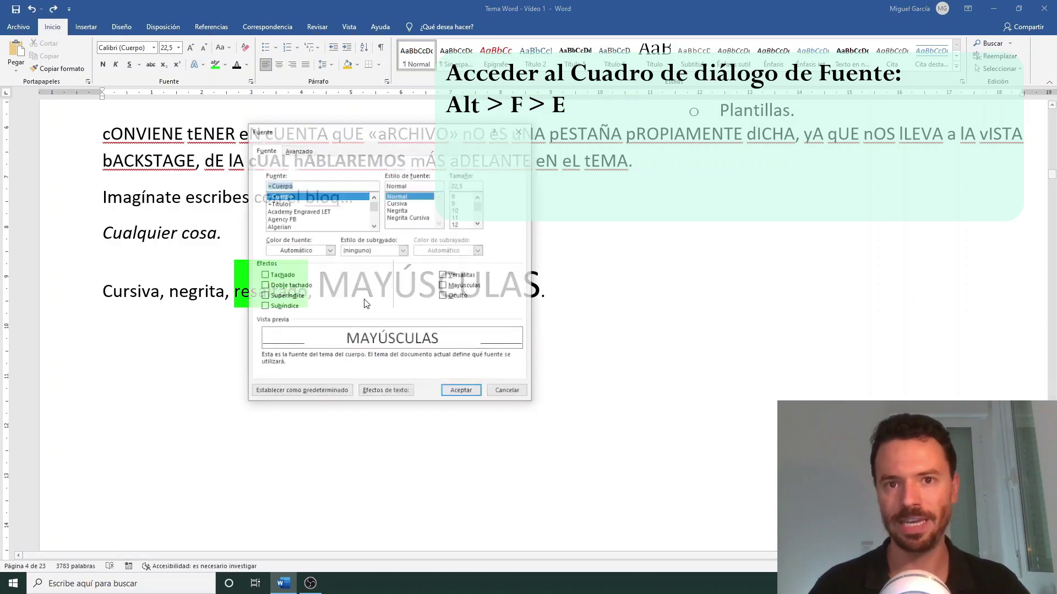
key(Escape)
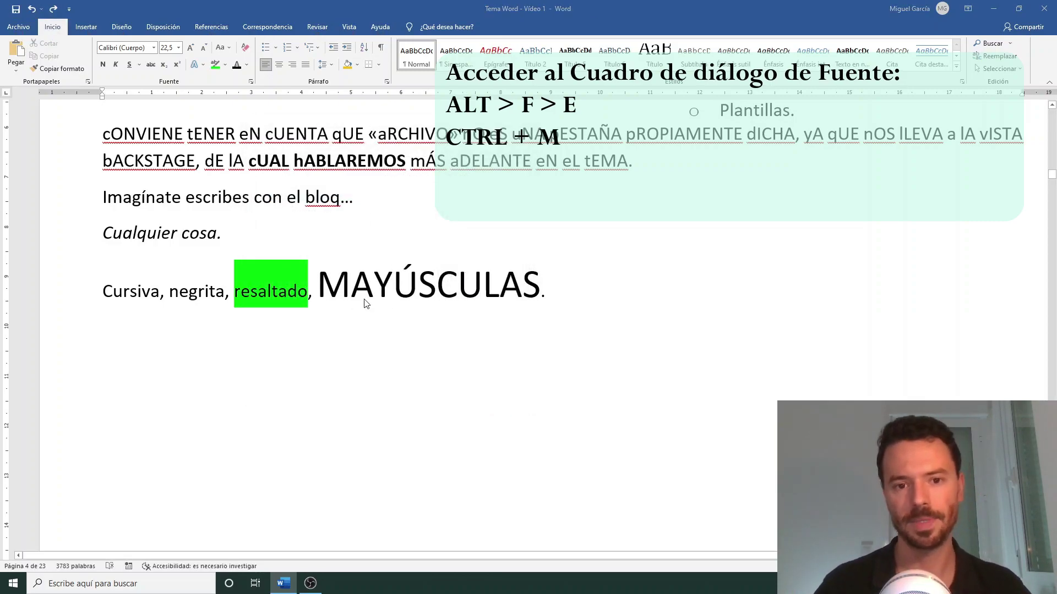
key(ctrl+m)
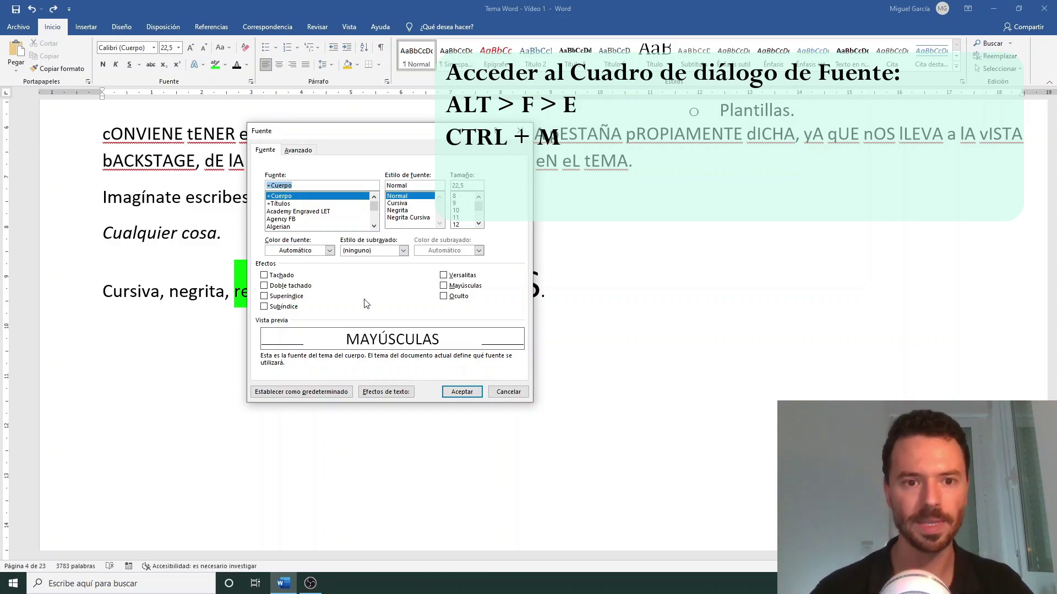
key(Escape)
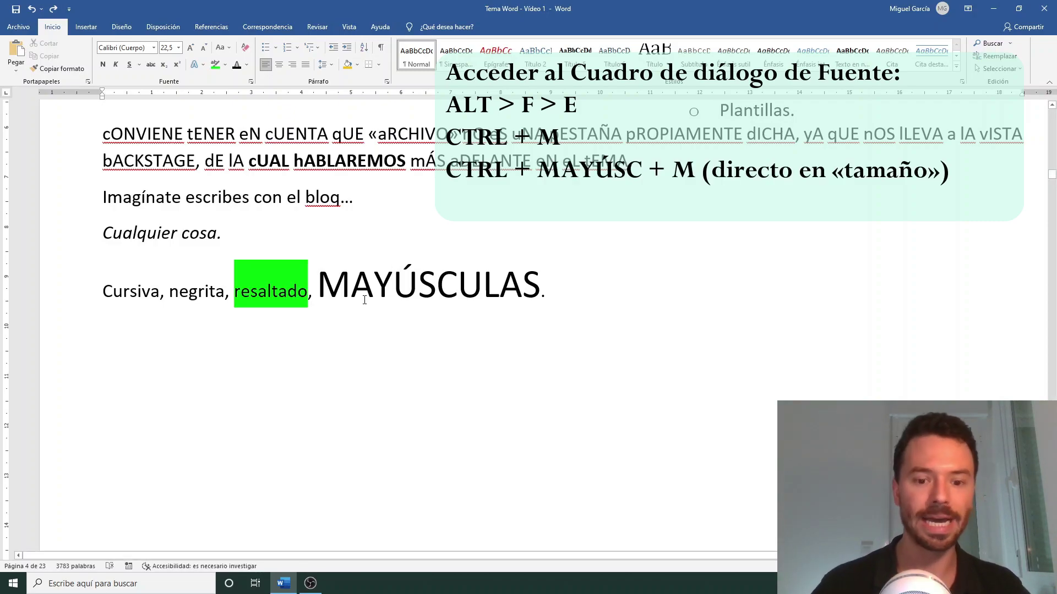
- Open the Font dialog for the word "MAYÚSCULAS" and review the font colour, underline style and effects options, keeping every setting as is
key(ctrl+m)
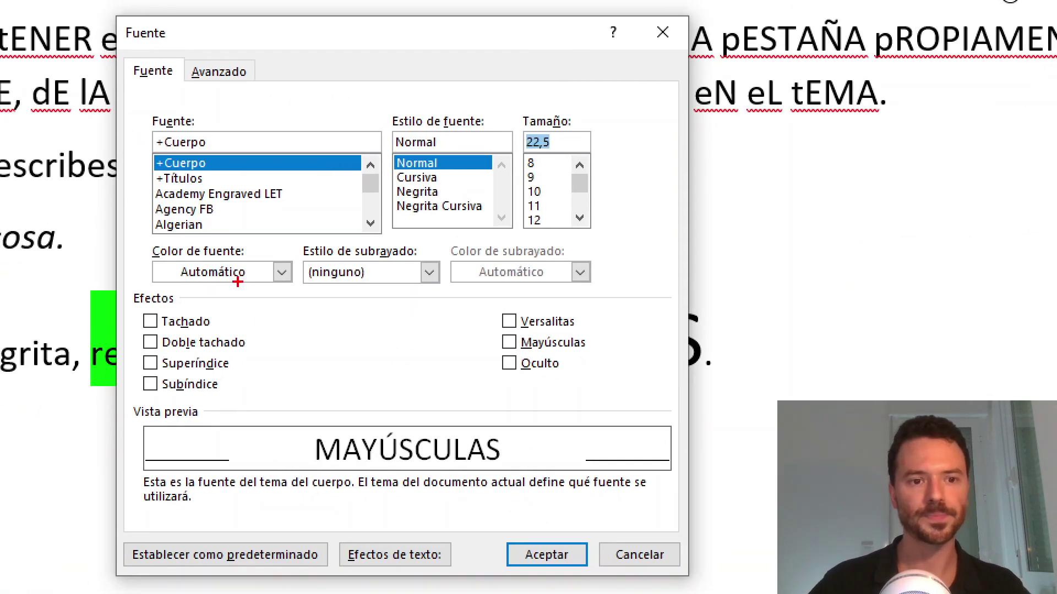
drag(243, 284, 305, 417)
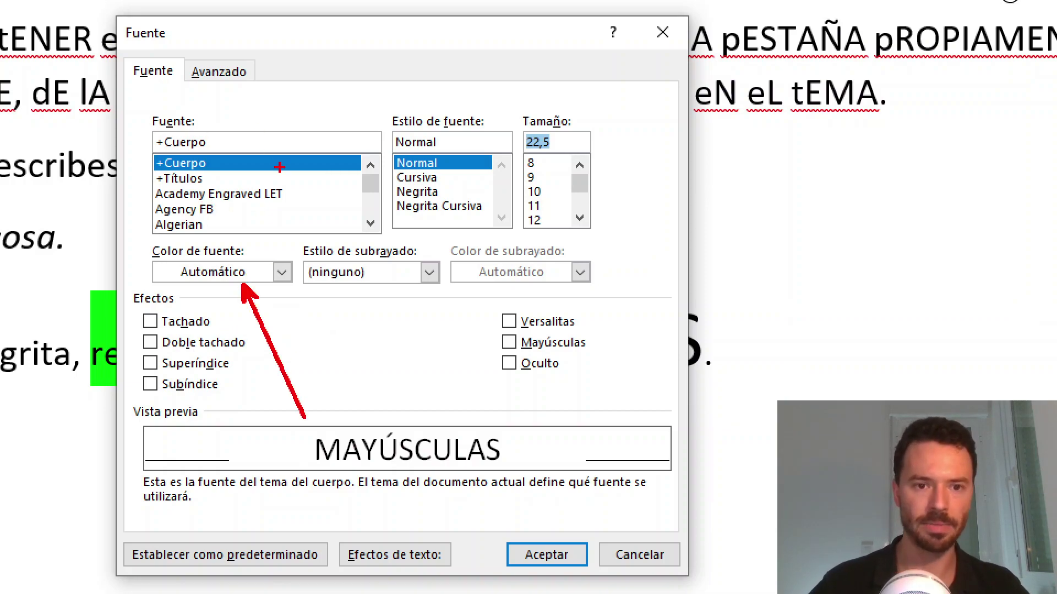
drag(376, 286, 401, 341)
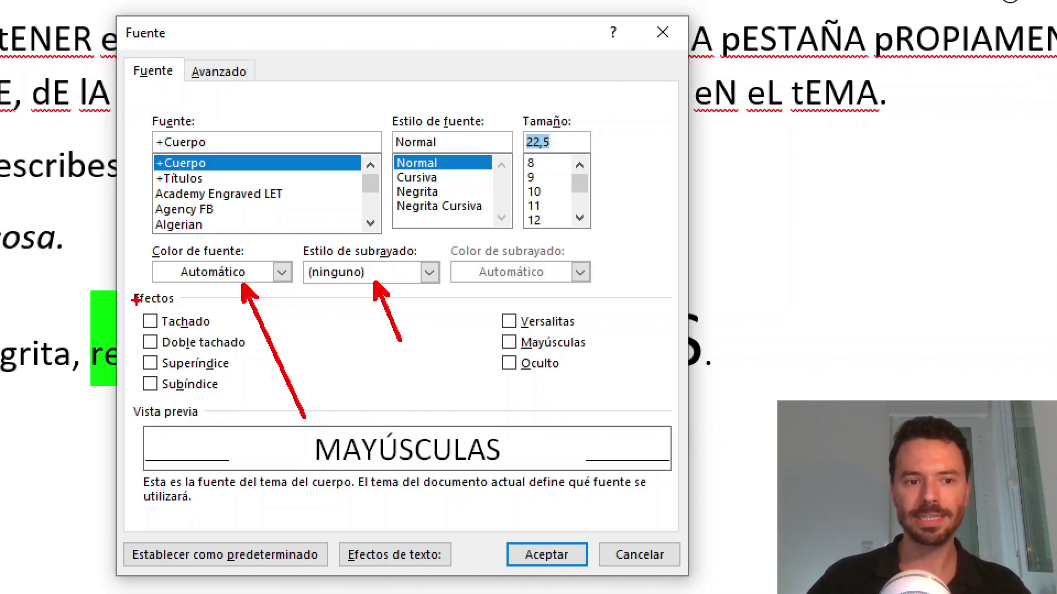
key(ctrl+z)
key(ctrl+z)
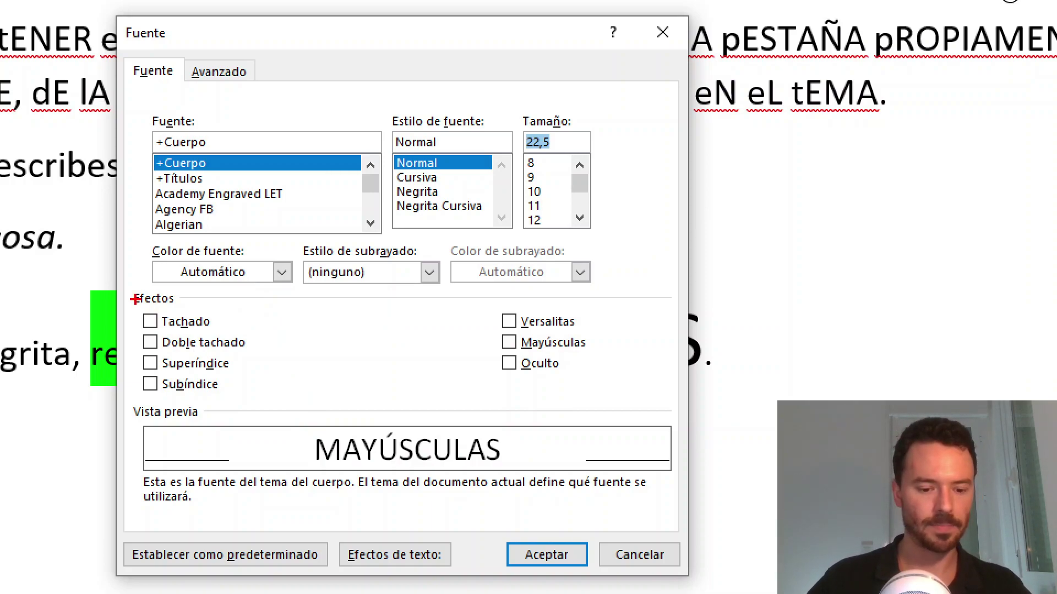
key(g)
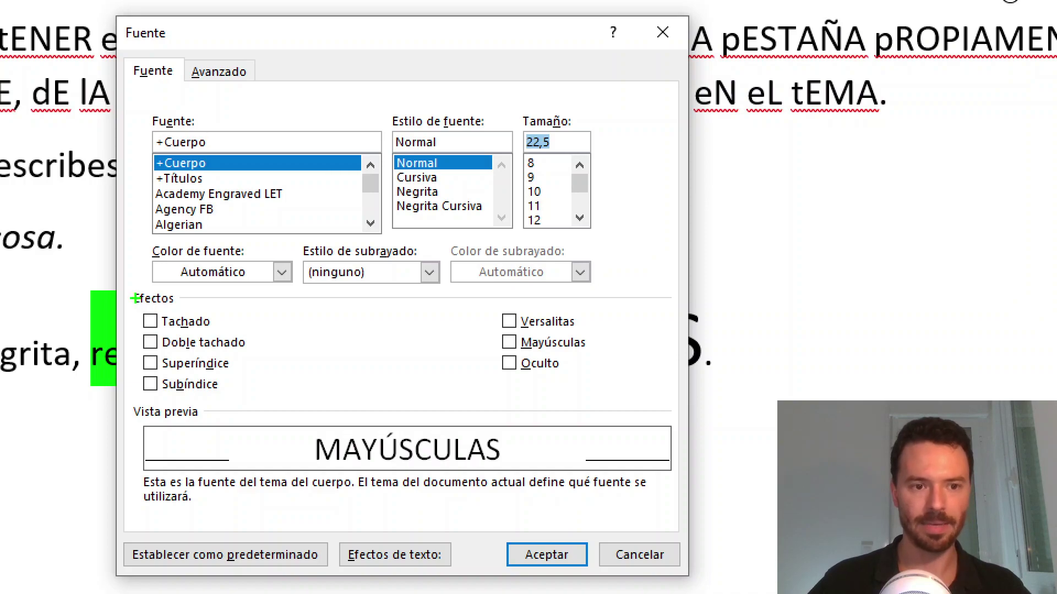
mouse_move(134, 299)
mouse_down()
mouse_move(334, 369)
mouse_move(622, 408)
mouse_up()
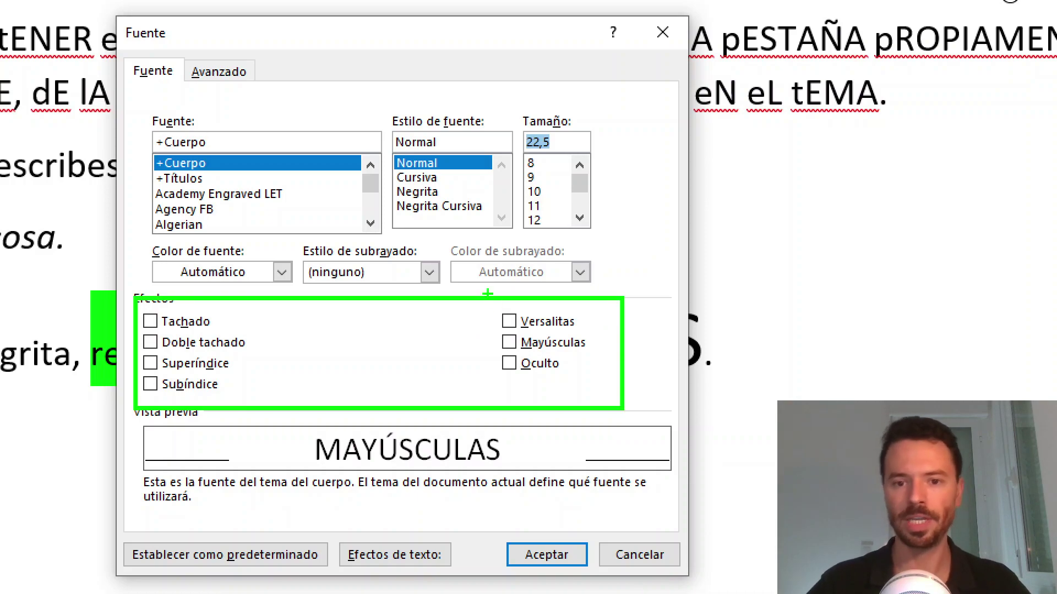
drag(493, 308, 596, 330)
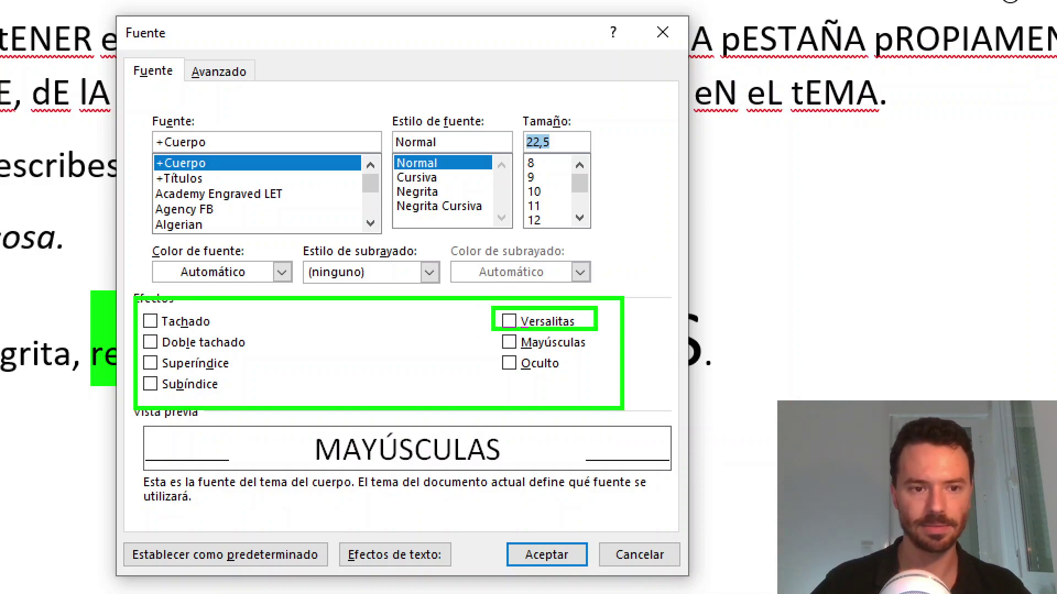
drag(143, 329, 293, 356)
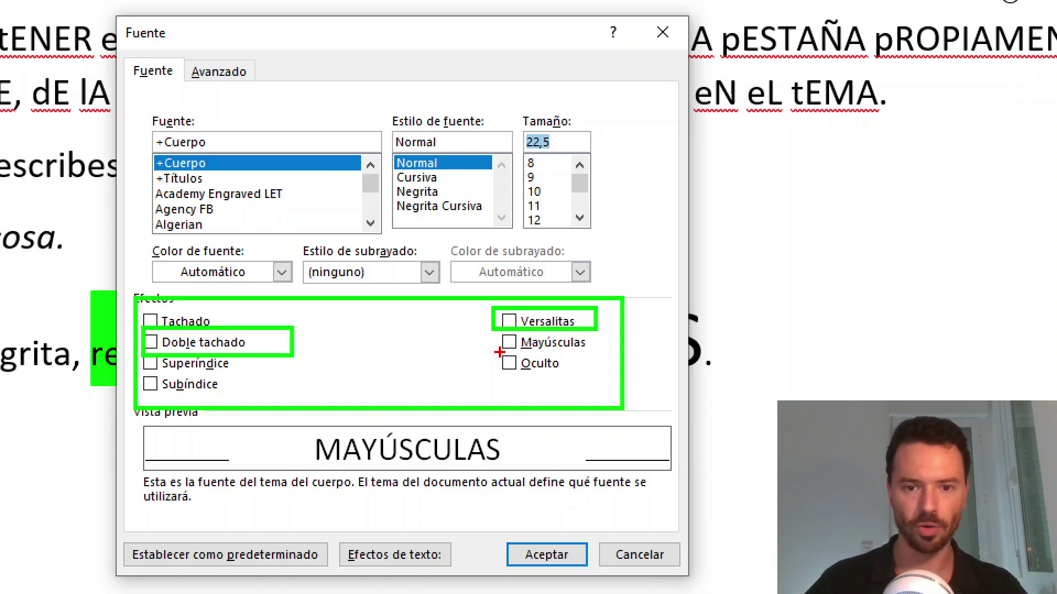
drag(500, 352, 576, 385)
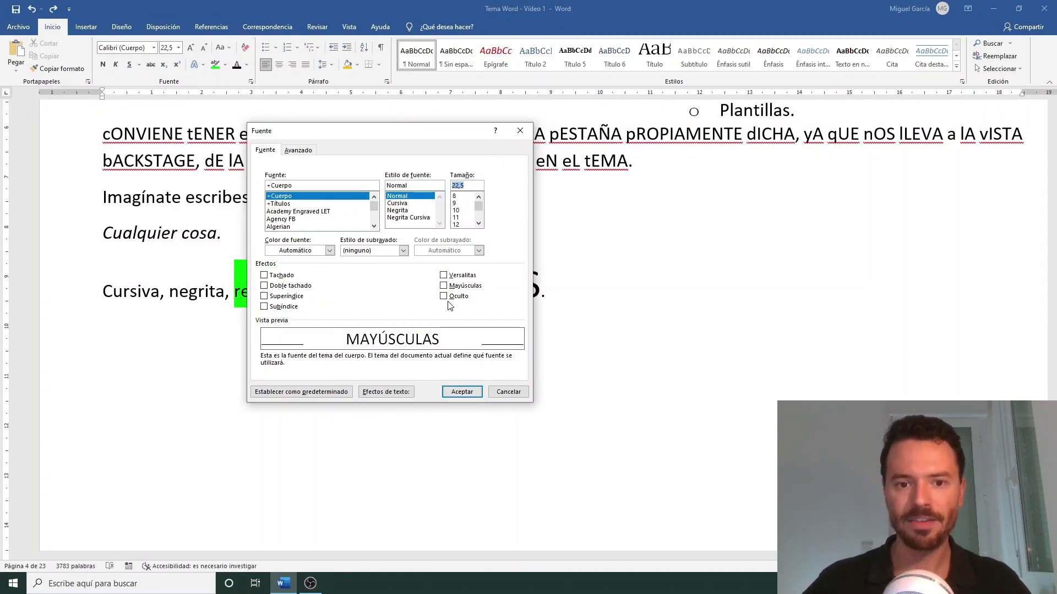
click(464, 391)
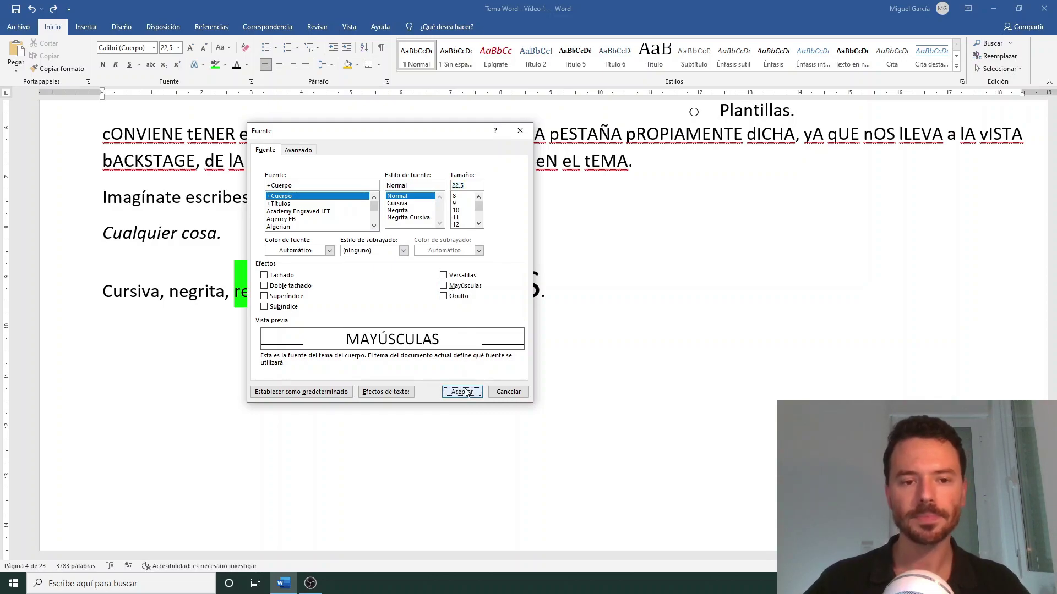
- Add two new lines below the "MAYÚSCULAS" line reading "Cinta de opciones." and "Cuadro."
click(553, 292)
key(Return)
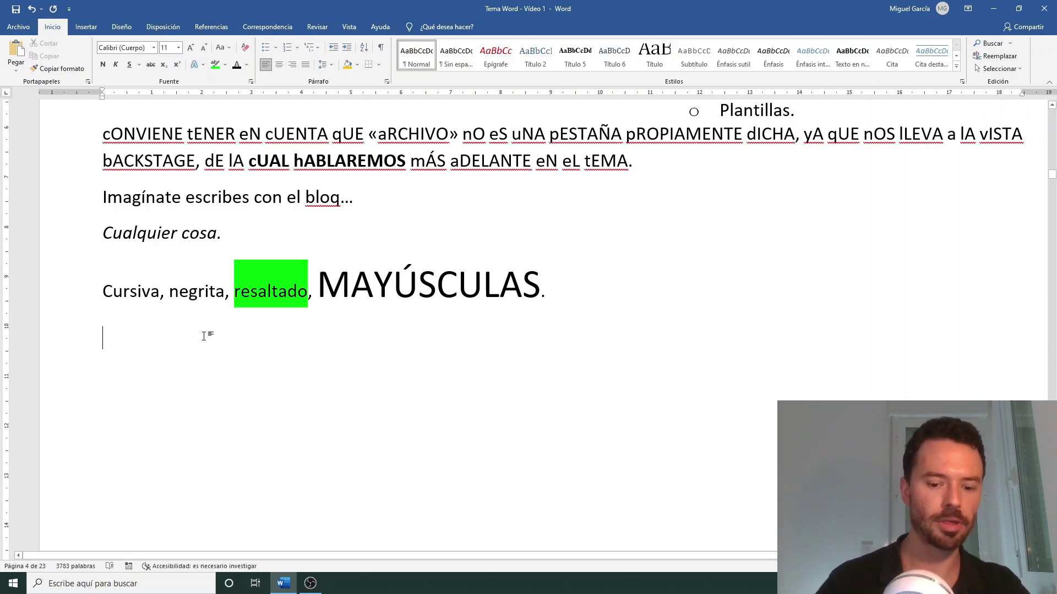
text(cinta de opciones)
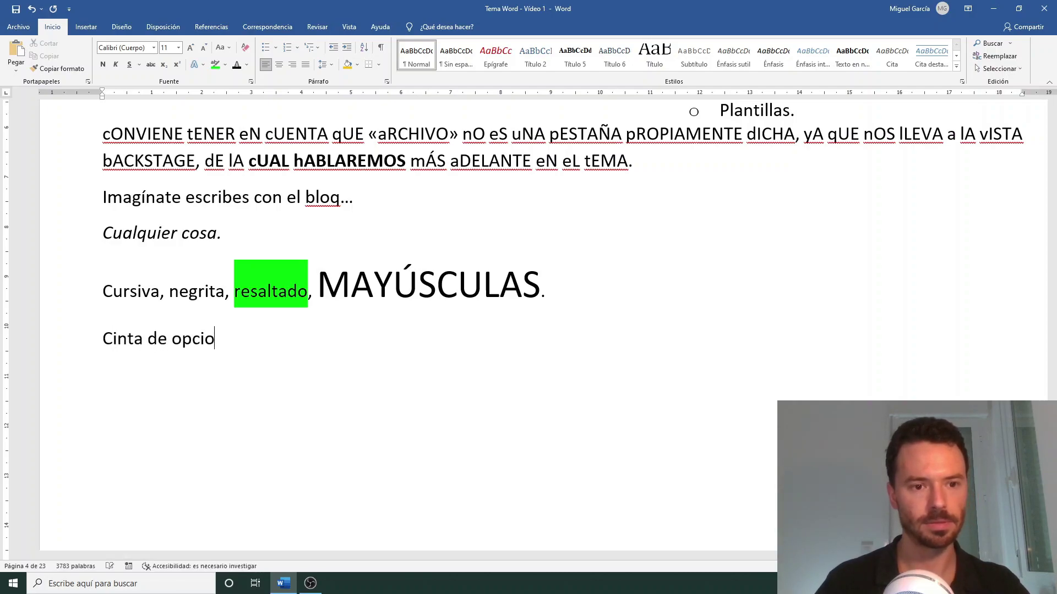
key(Return)
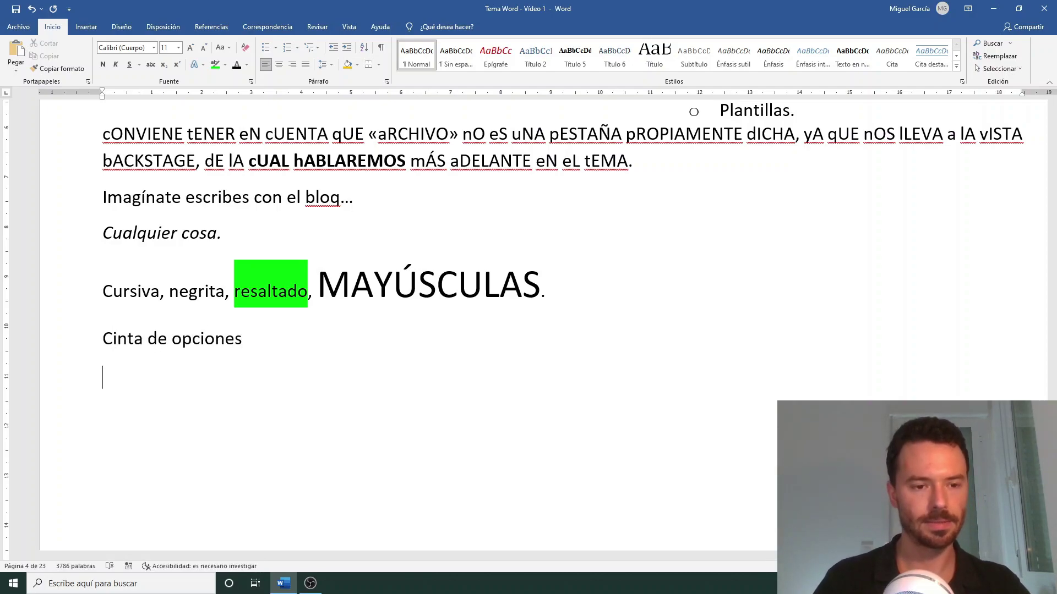
text(cua)
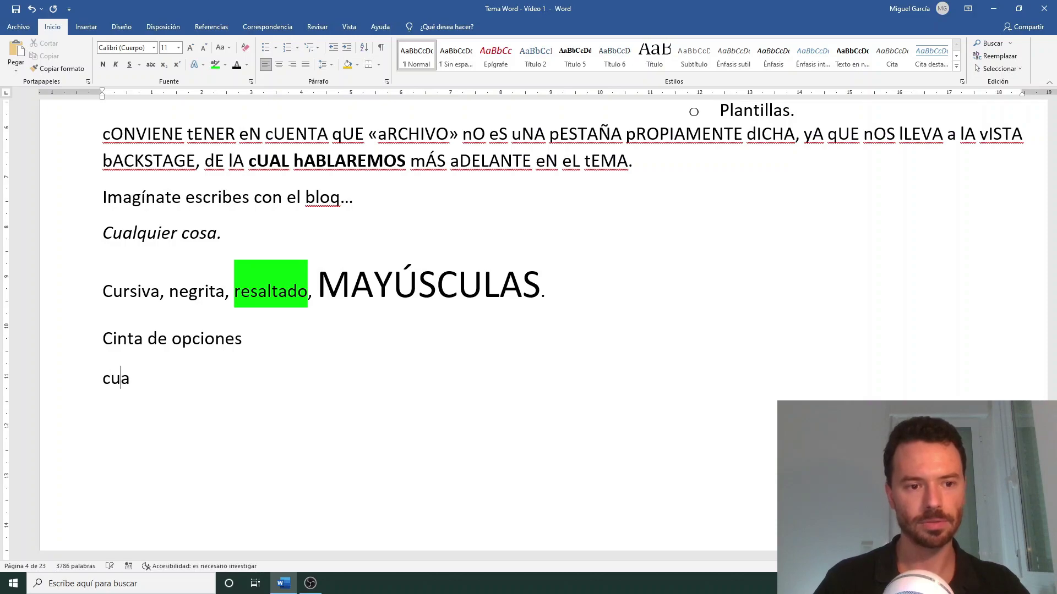
text(dro.)
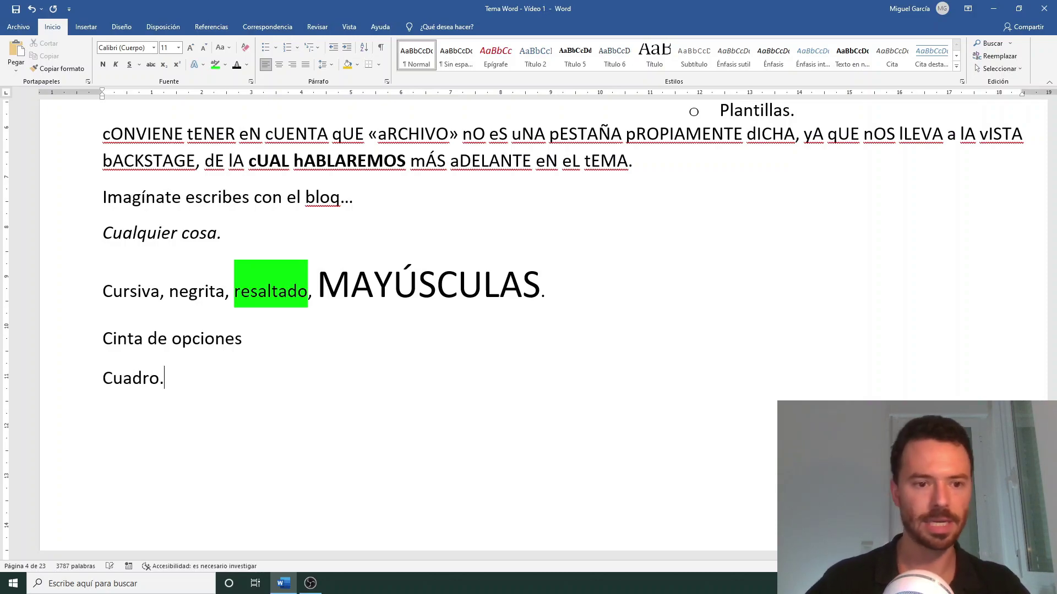
click(252, 345)
text(.)
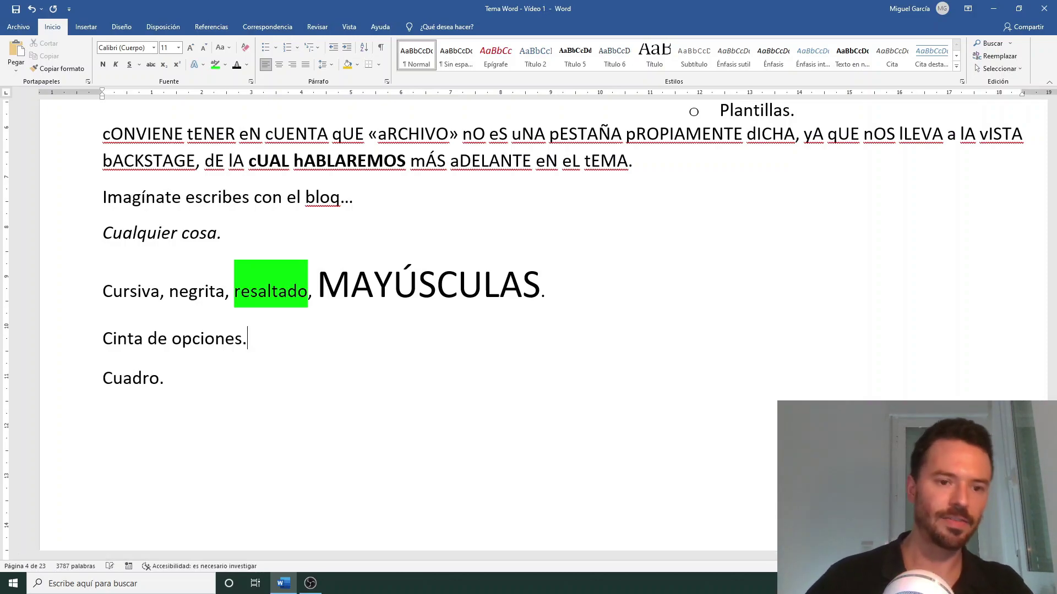
- Convert the line "Cinta de opciones." to uppercase with the Change Case command
click(77, 337)
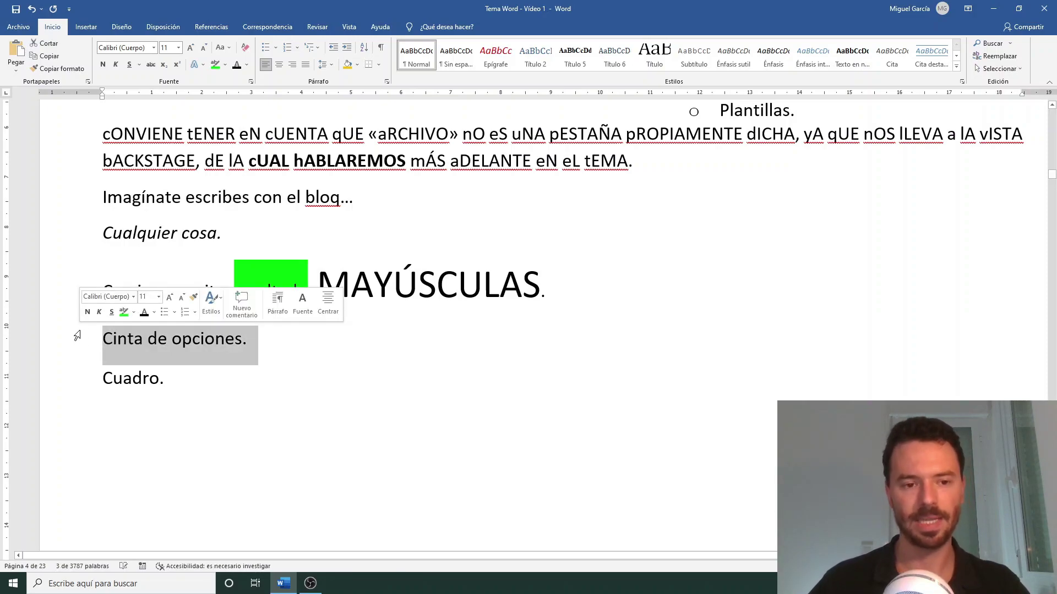
click(224, 49)
click(255, 88)
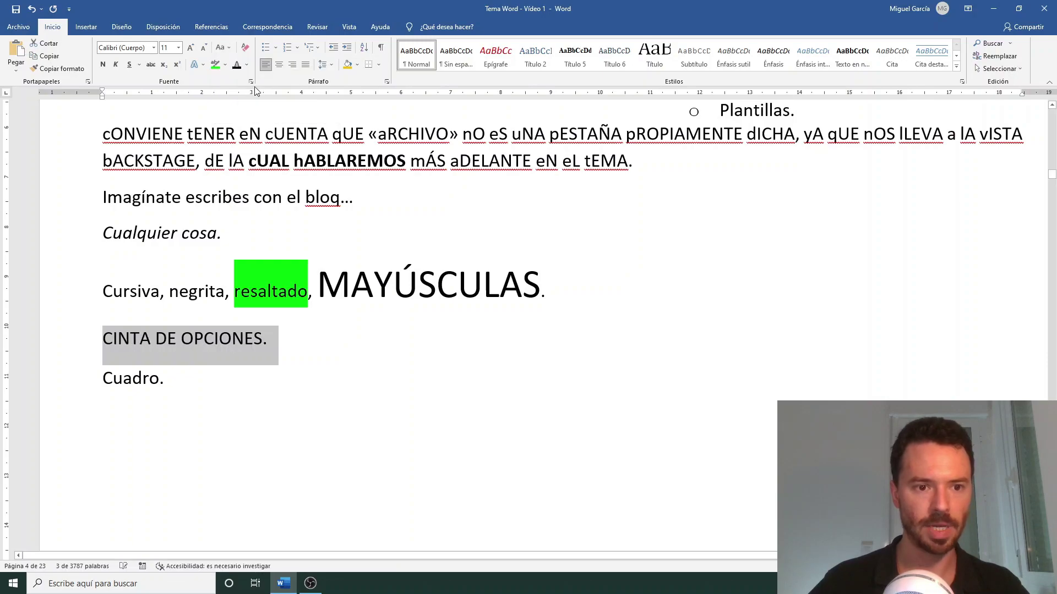
- Apply the all caps (Mayúsculas) font effect to the line "Cuadro." through the Font dialog
triple_click(116, 377)
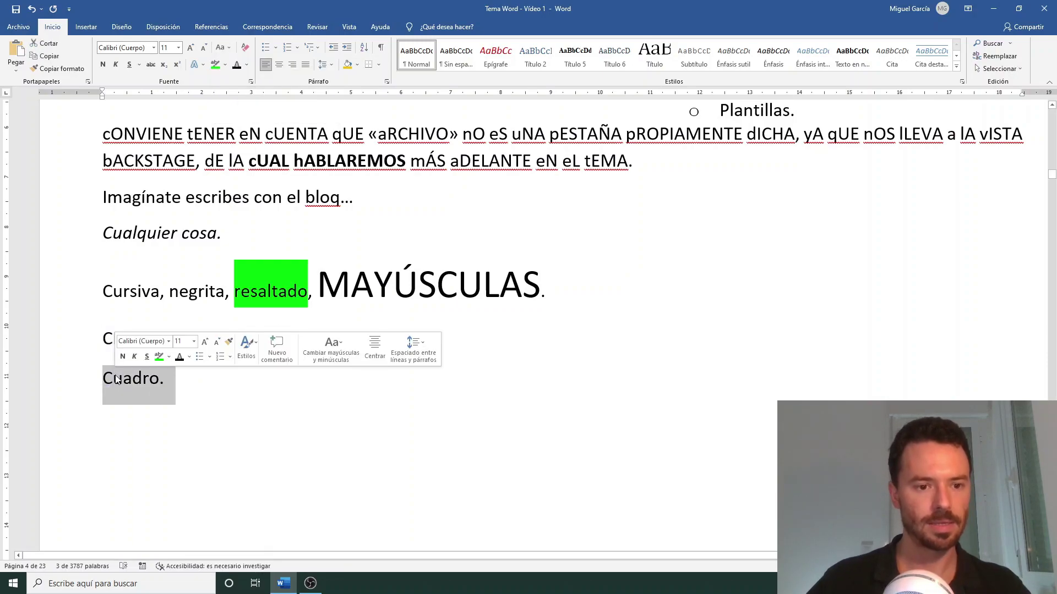
key(ctrl+m)
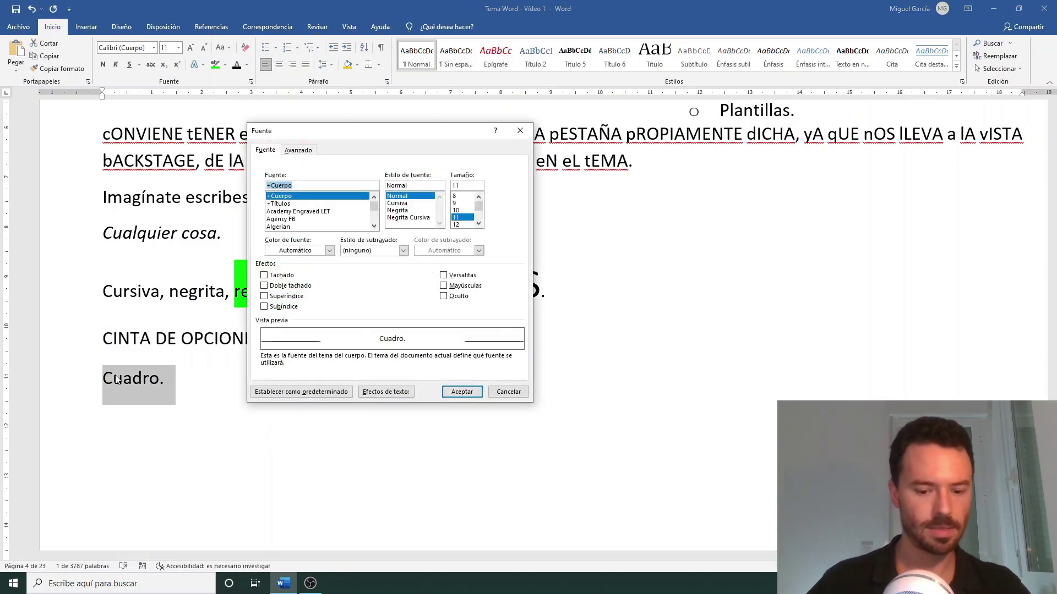
key(alt+y)
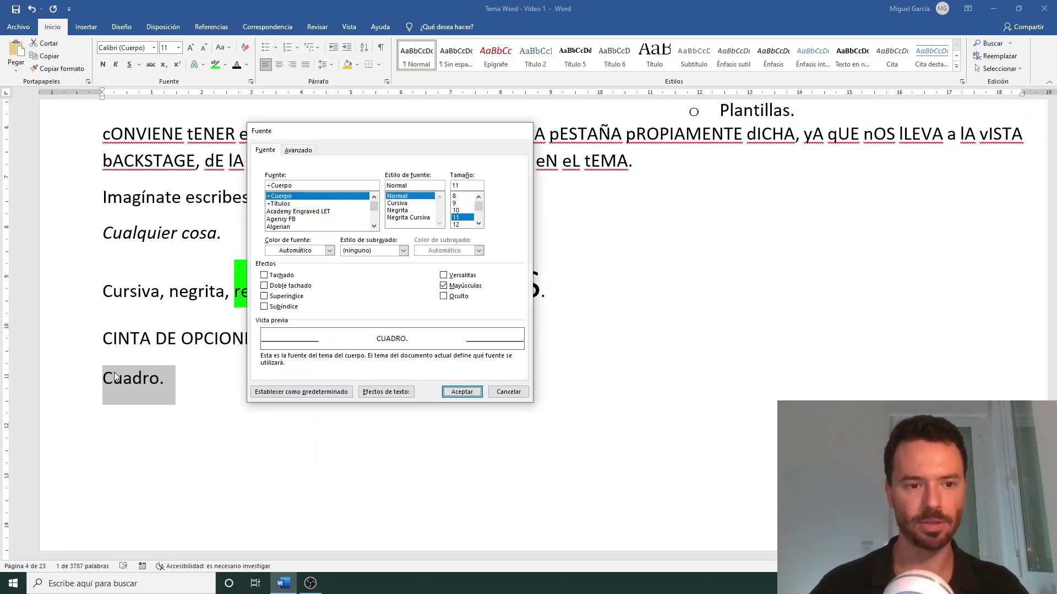
key(Return)
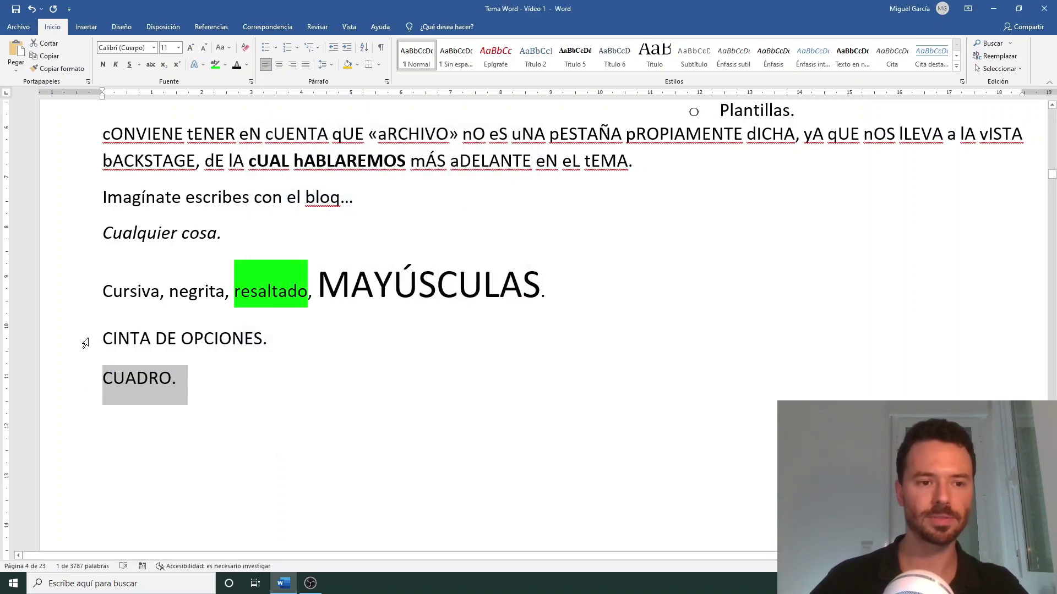
- Clear all formatting from the lines "CINTA DE OPCIONES." and "CUADRO." together
drag(85, 343, 79, 400)
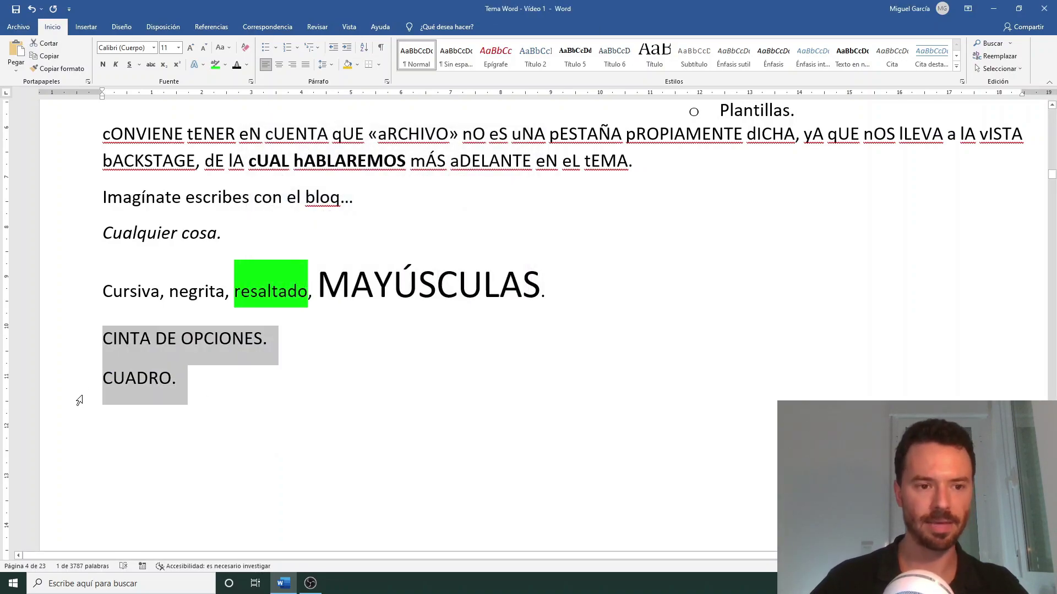
click(246, 48)
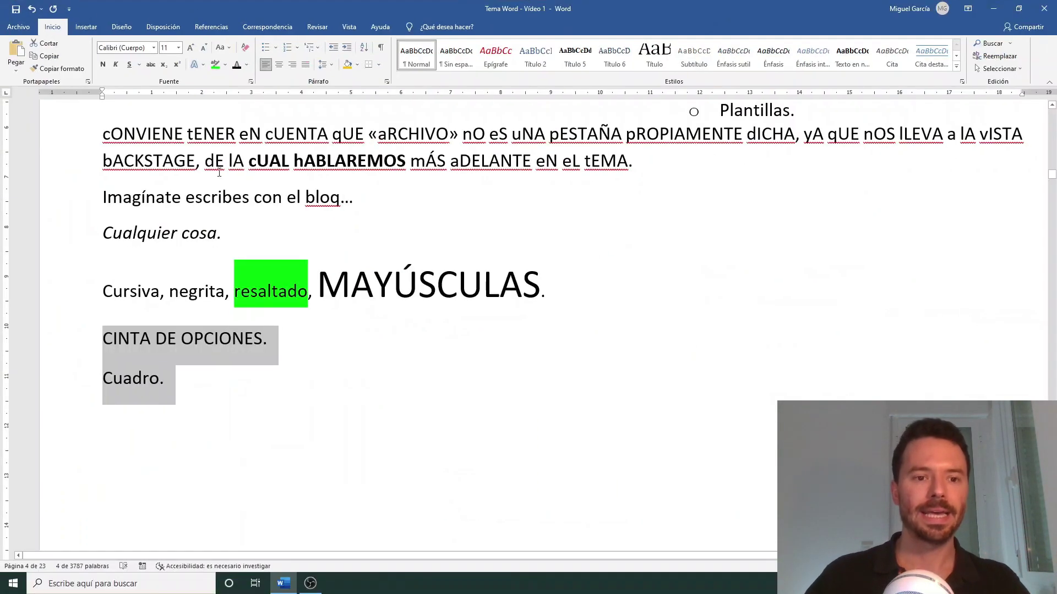
click(90, 384)
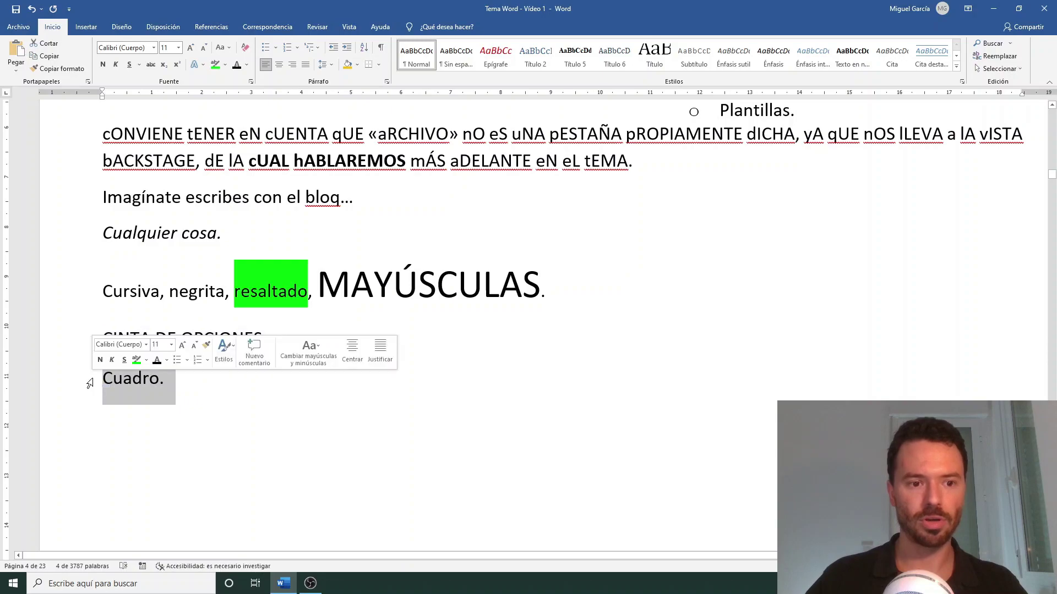
text(fe)
key(ctrl+z)
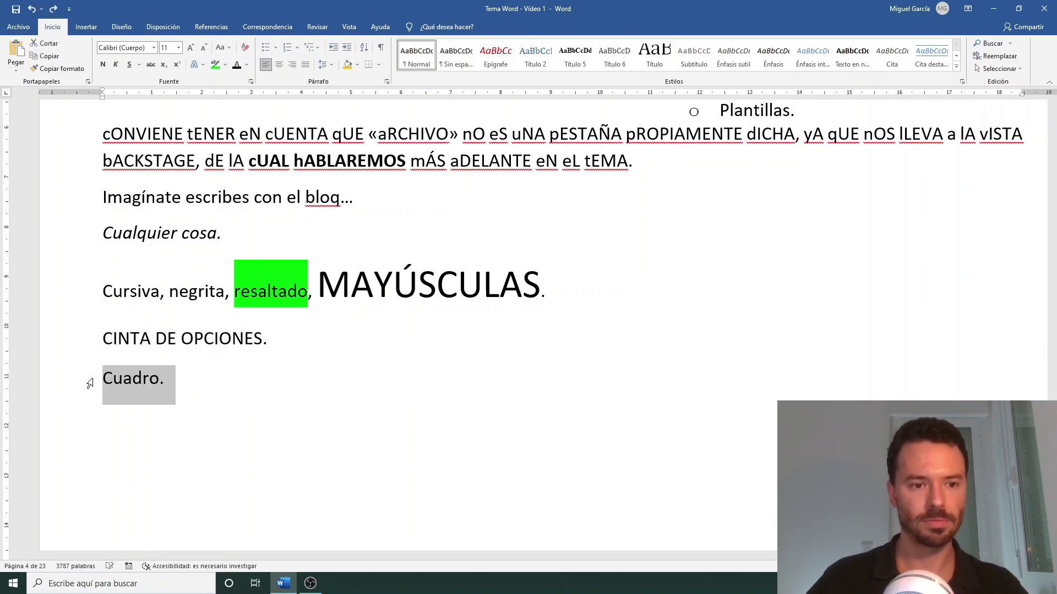
- Open the Font dialog for the line "Cuadro." and look at the effects options, closing it without changes
key(alt+f)
key(f)
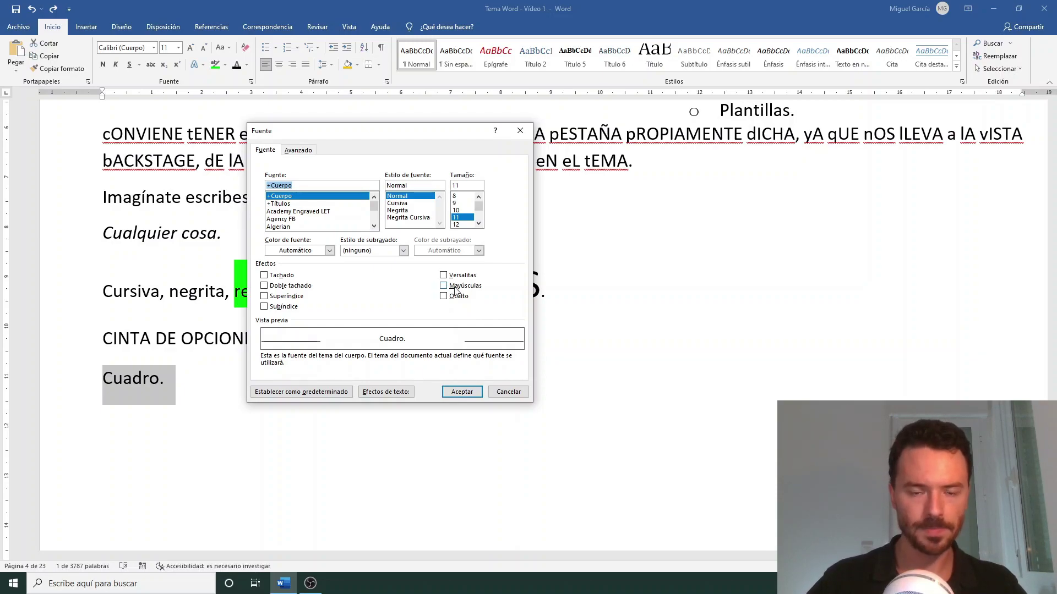
click(469, 378)
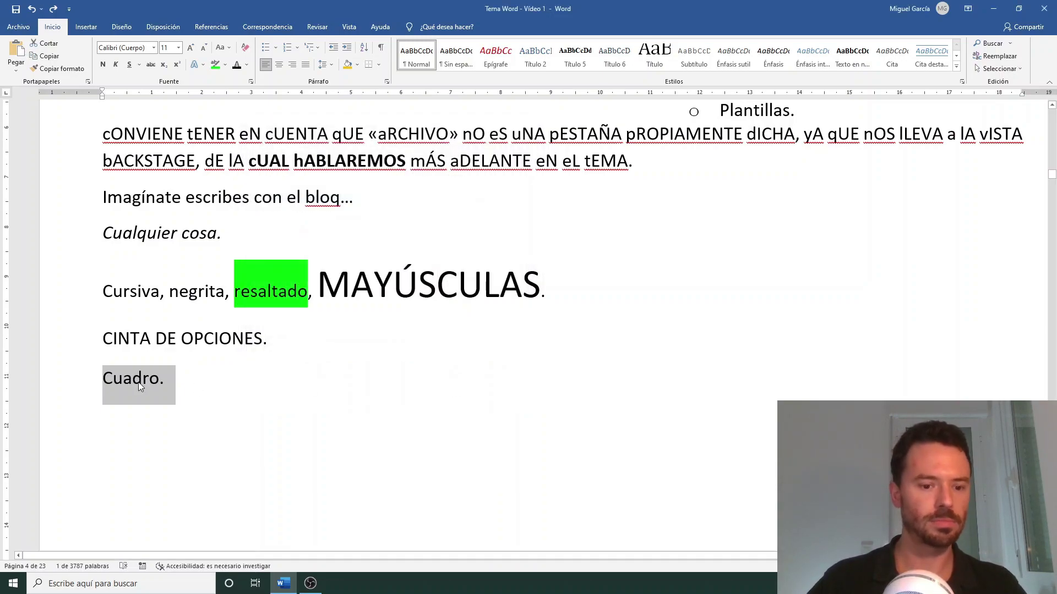
- Apply the hidden (Oculto) font effect to the line "Cuadro." through the Font dialog
click(191, 386)
key(Return)
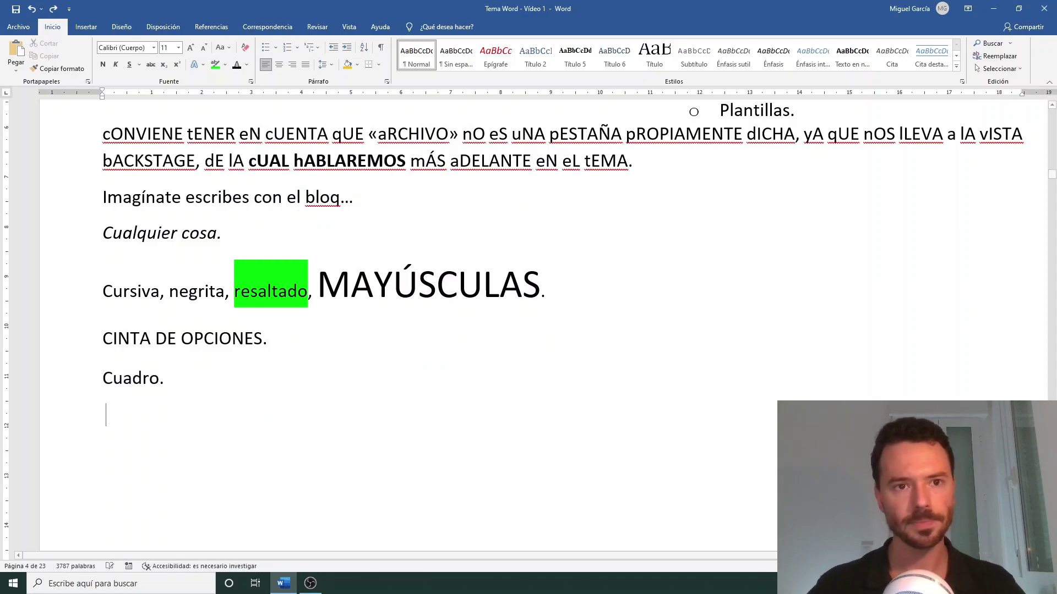
click(88, 388)
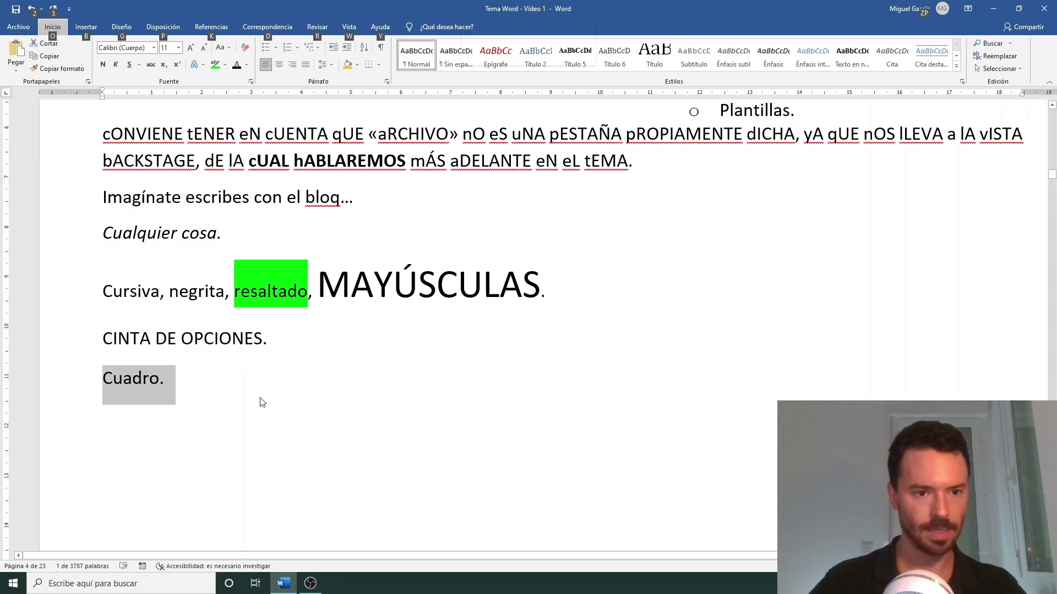
key(ctrl+d)
click(455, 297)
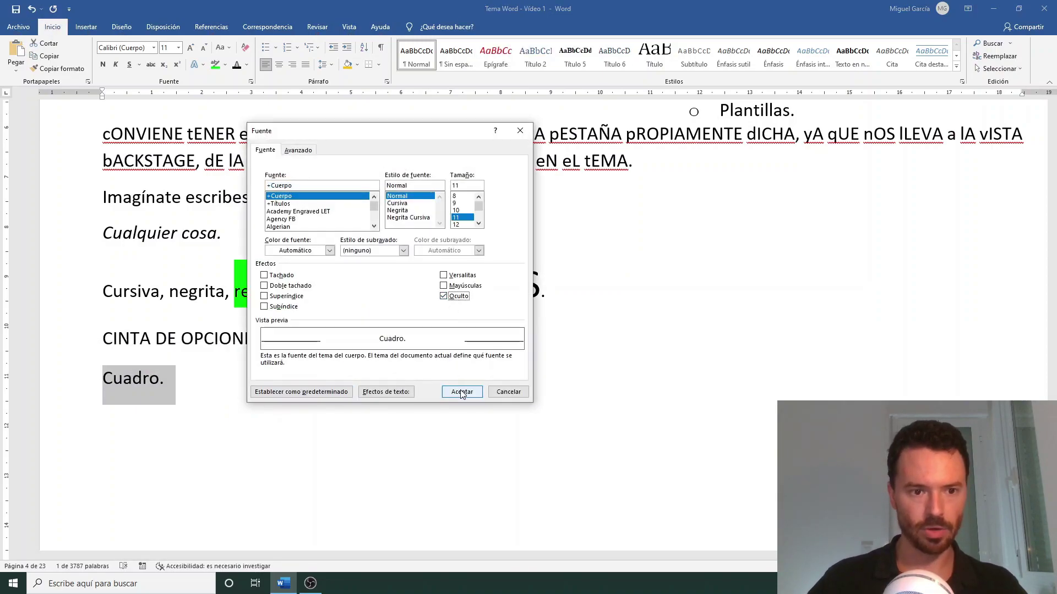
click(462, 392)
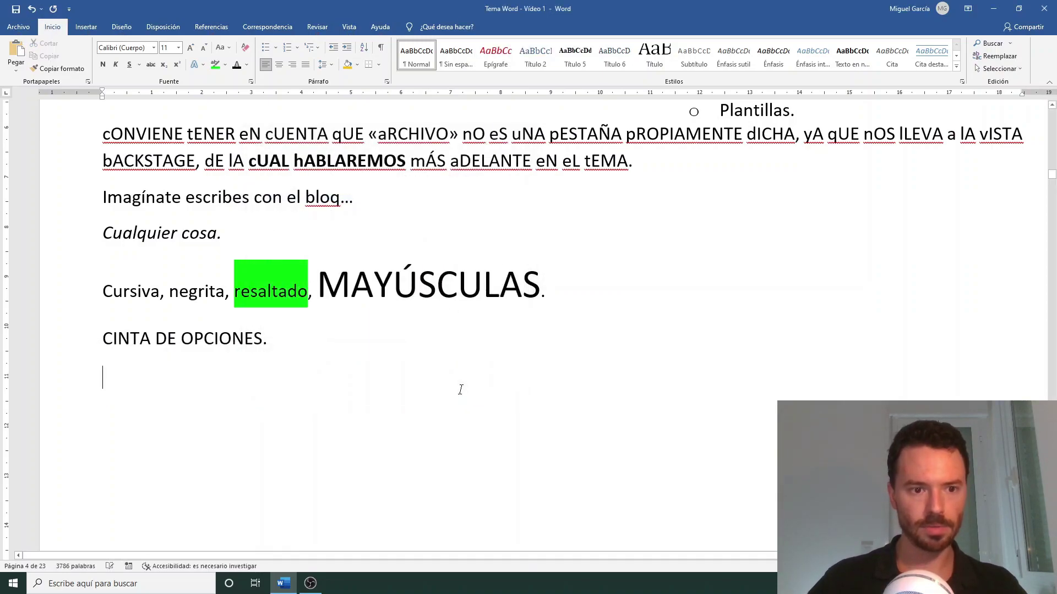
- Display the formatting marks to check the hidden line "Cuadro." and turn them off again
click(380, 47)
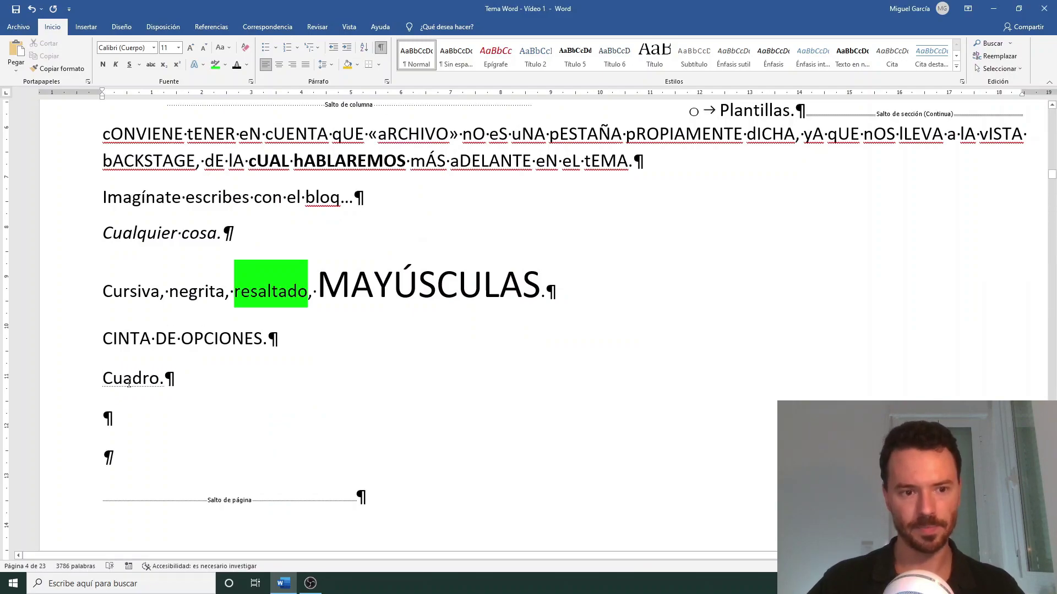
scroll(166, 379, up, 2)
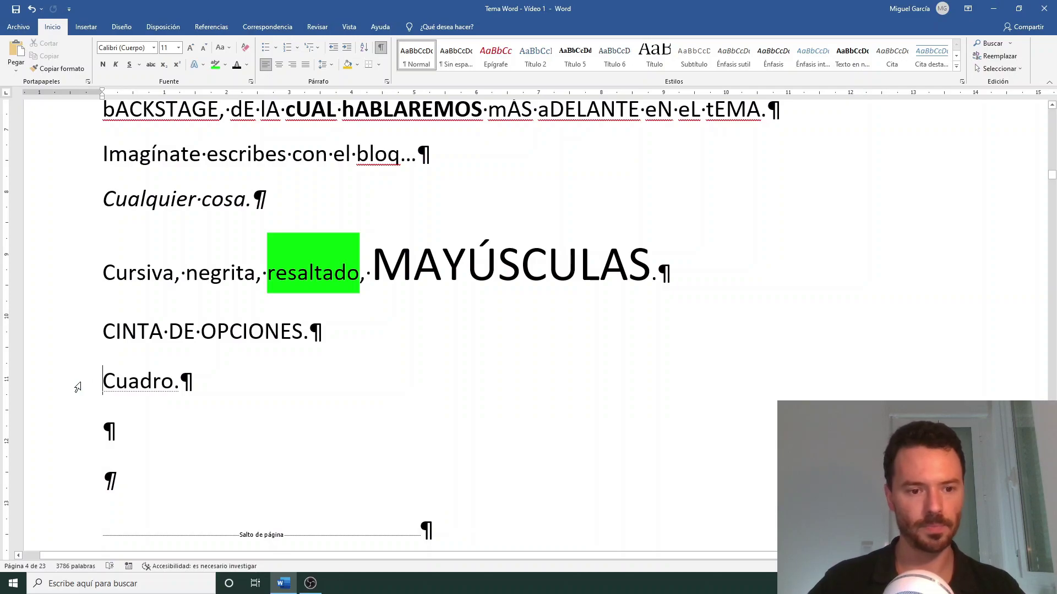
click(381, 47)
- Try to delete the hidden text "Cuadro." below the line "CINTA DE OPCIONES." while it is not displayed
key(Delete)
key(Delete)
key(Delete)
key(Delete)
key(Delete)
key(Delete)
key(Delete)
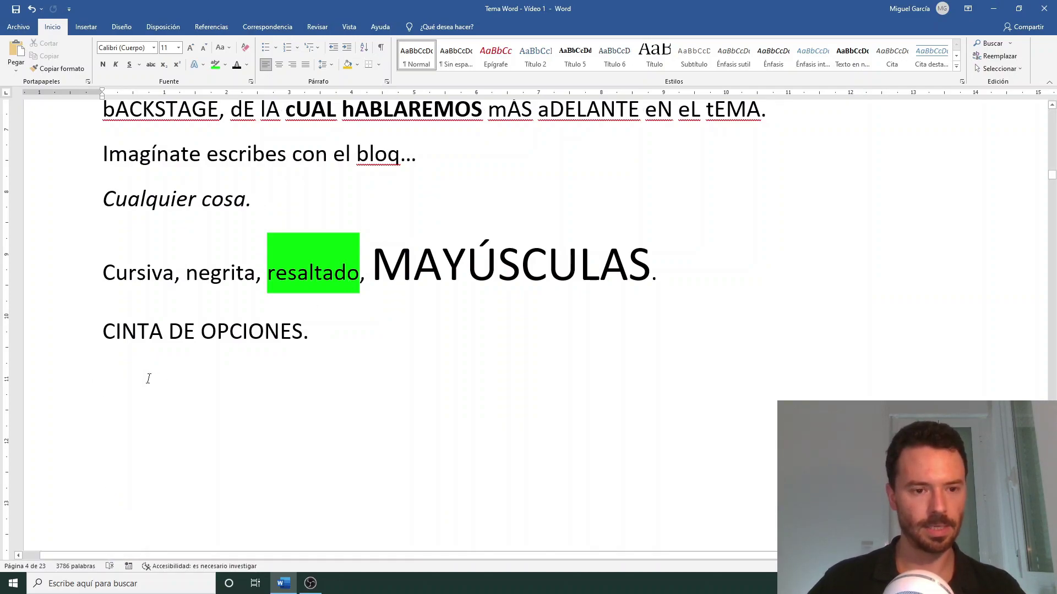
- Remove the hidden font effect from the line below "CINTA DE OPCIONES." and replace its text with "Versalitas."
drag(149, 379, 212, 378)
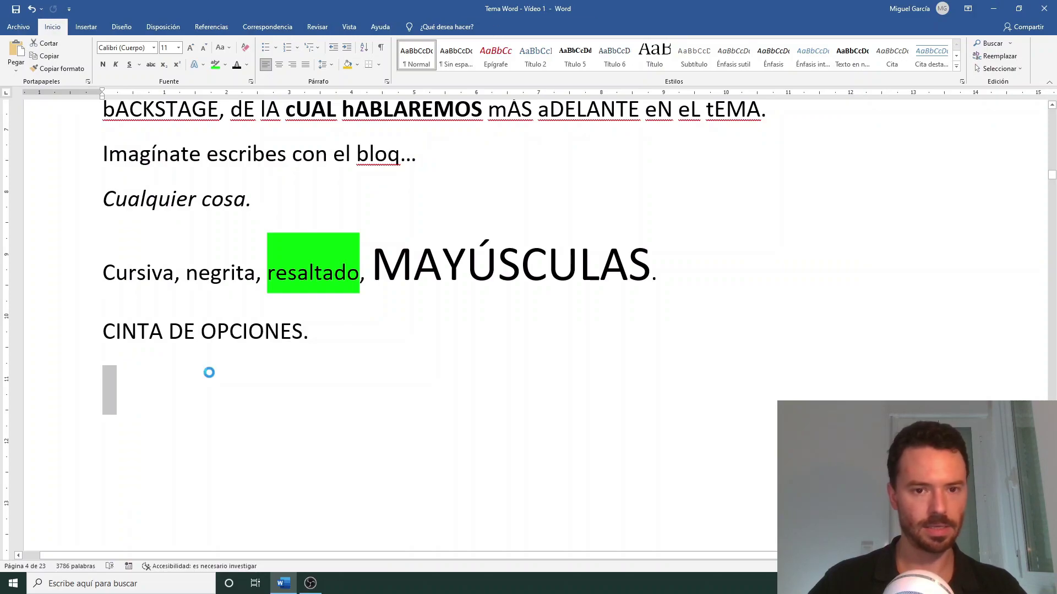
key(ctrl+m)
click(444, 296)
click(443, 296)
click(462, 392)
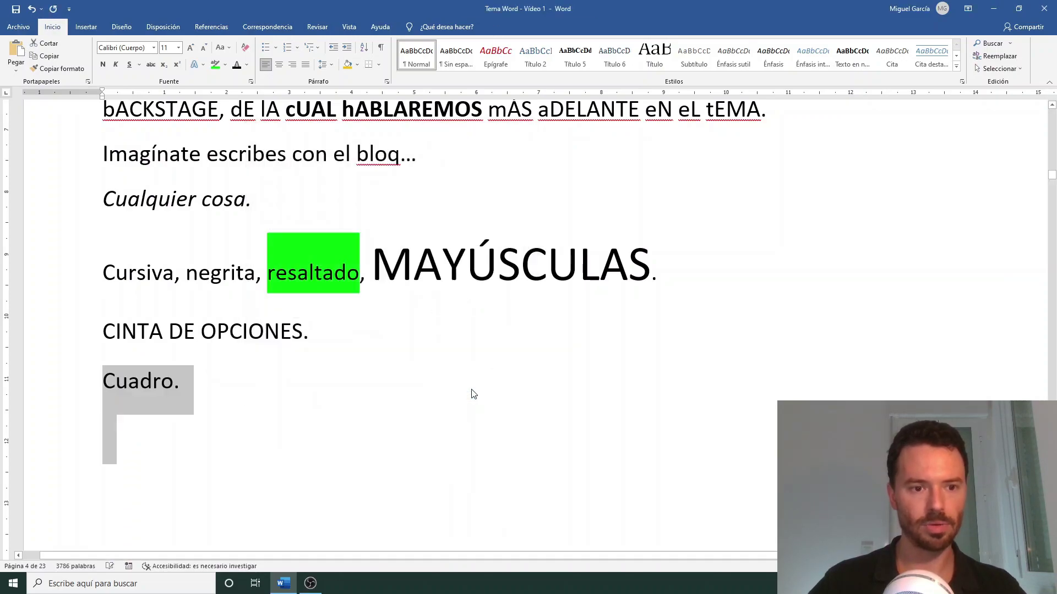
click(91, 387)
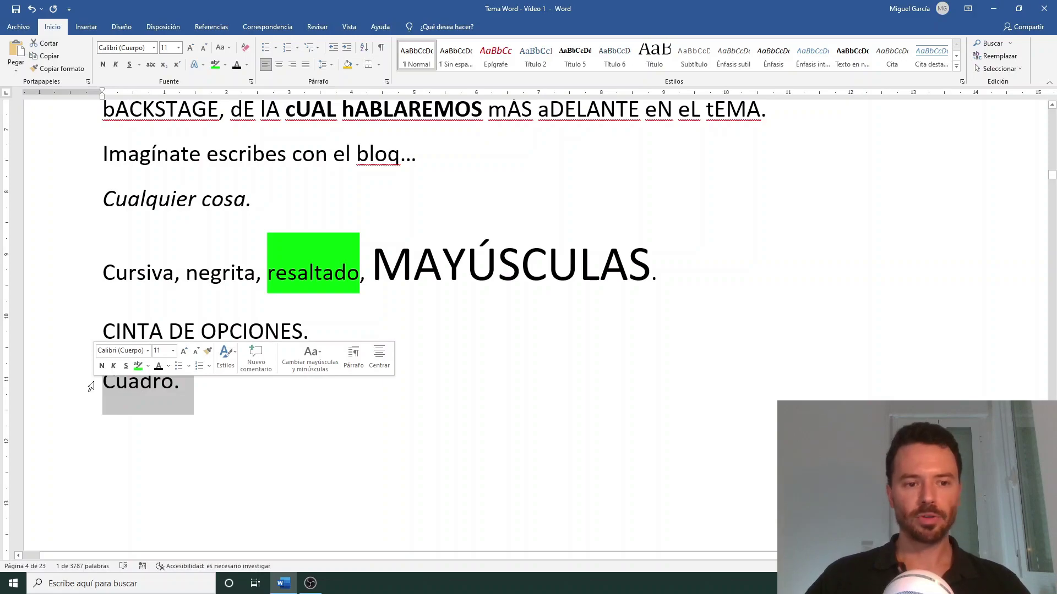
text(Versalitas.)
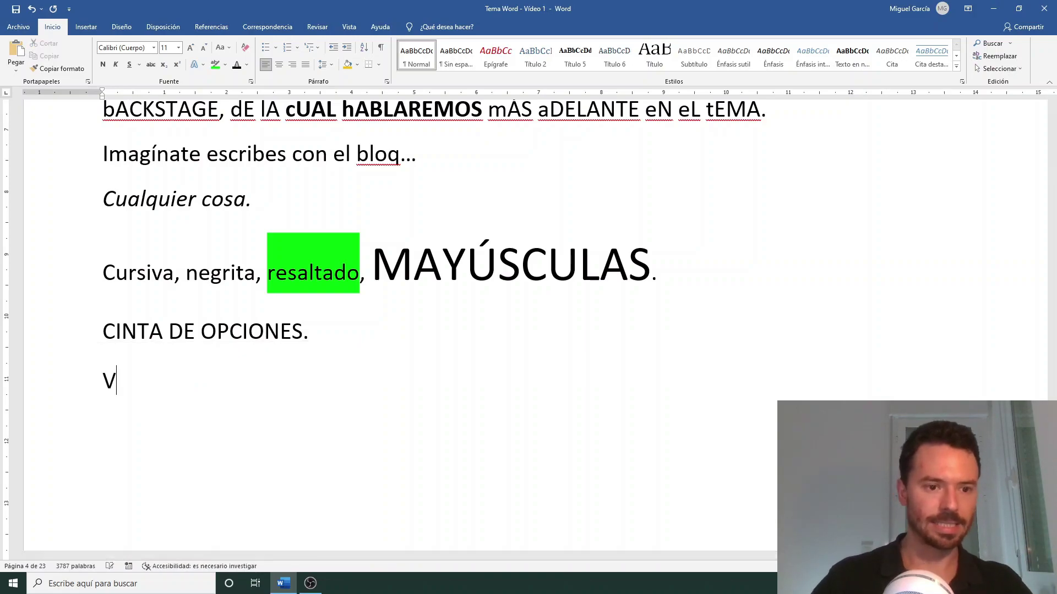
- Try small caps directly on the line "Versalitas.", undo it each time, and look at the matching Font dialog option
click(91, 387)
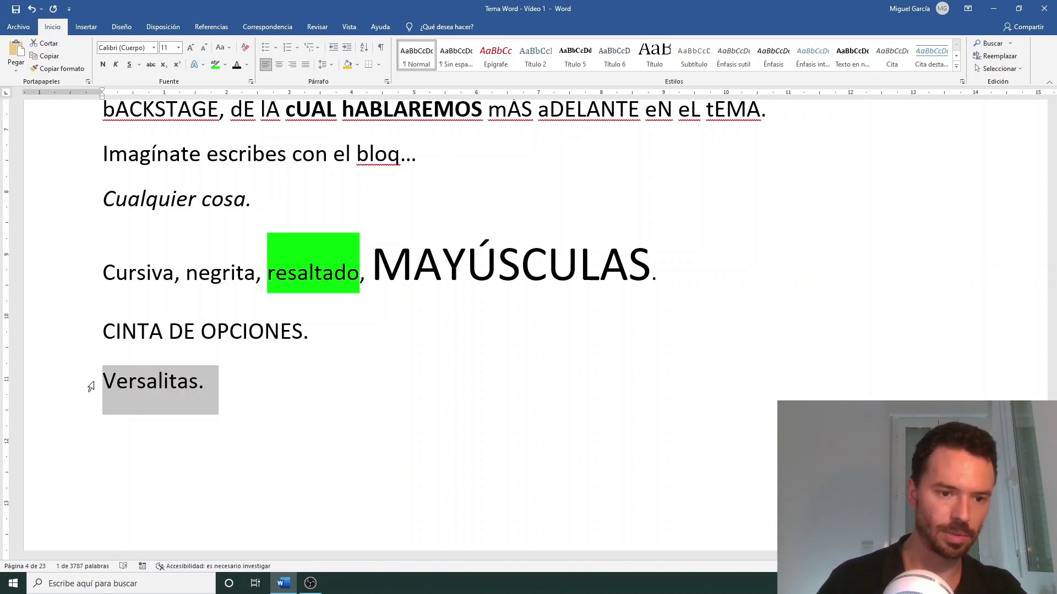
key(ctrl+shift+l)
key(ctrl+z)
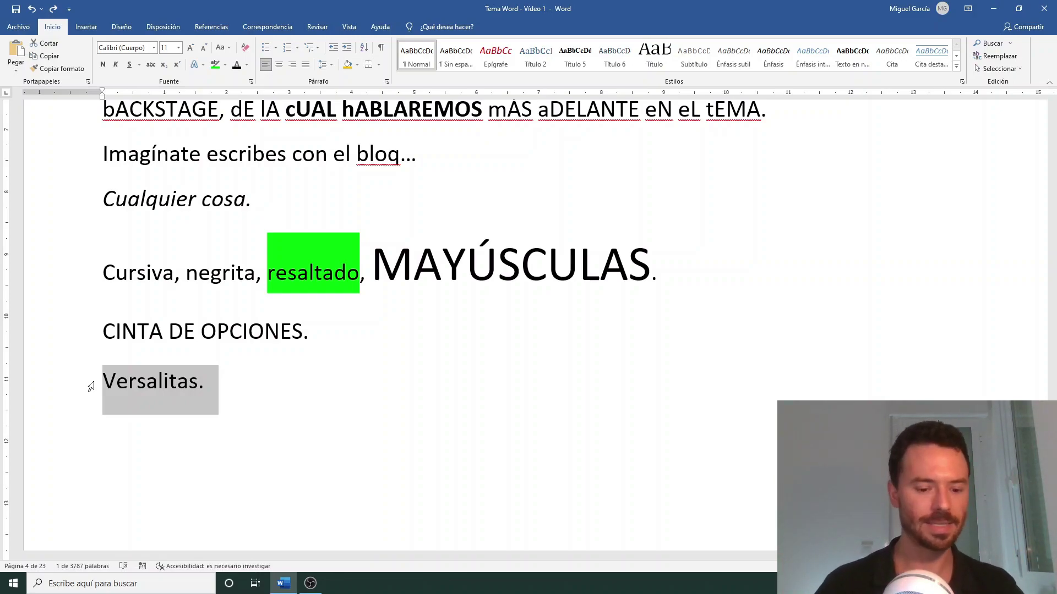
key(ctrl+m)
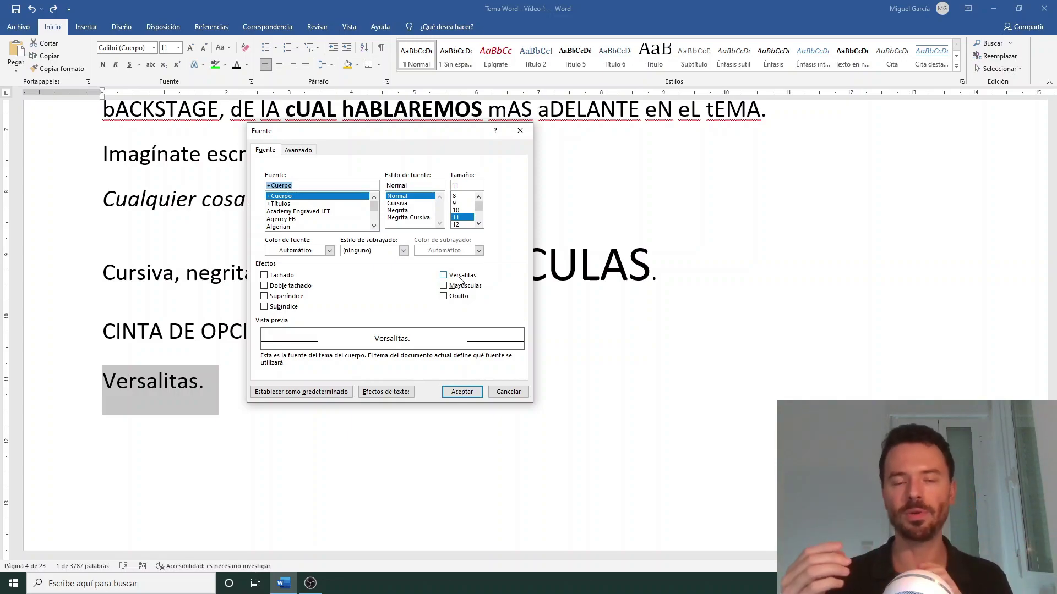
click(468, 395)
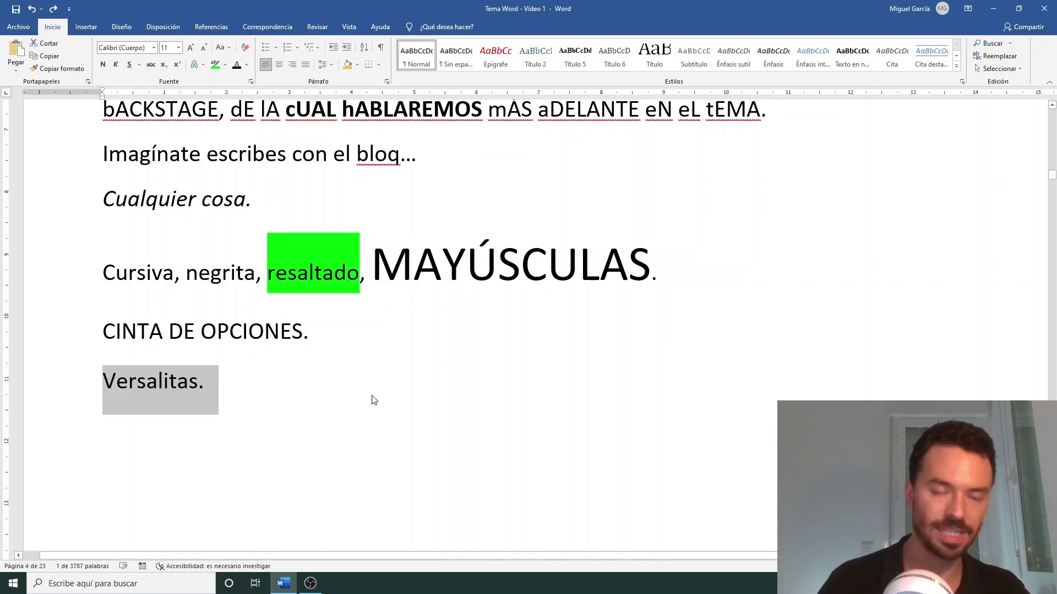
key(ctrl+shift+l)
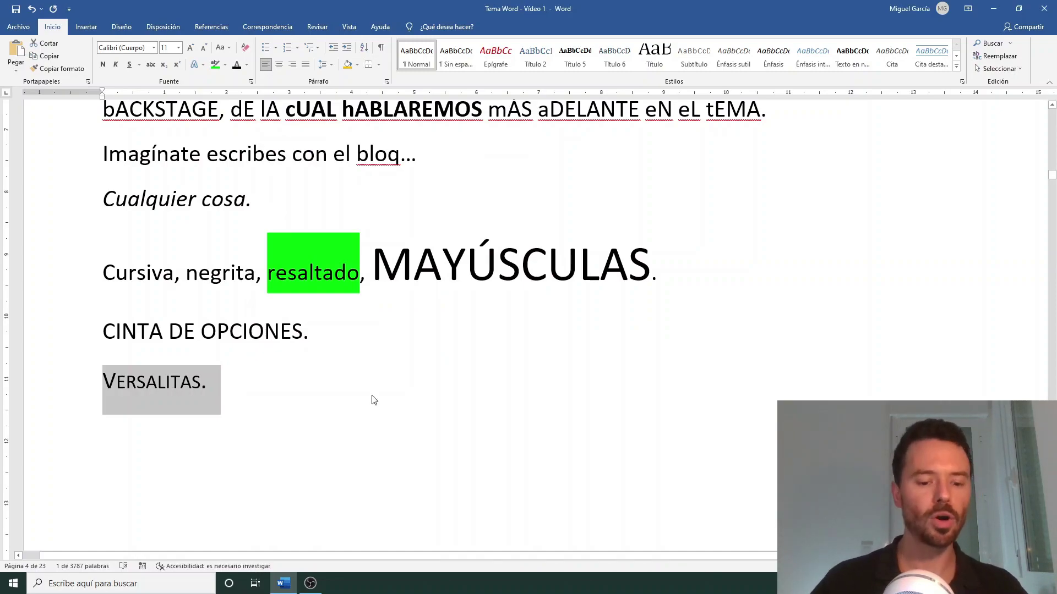
key(ctrl+z)
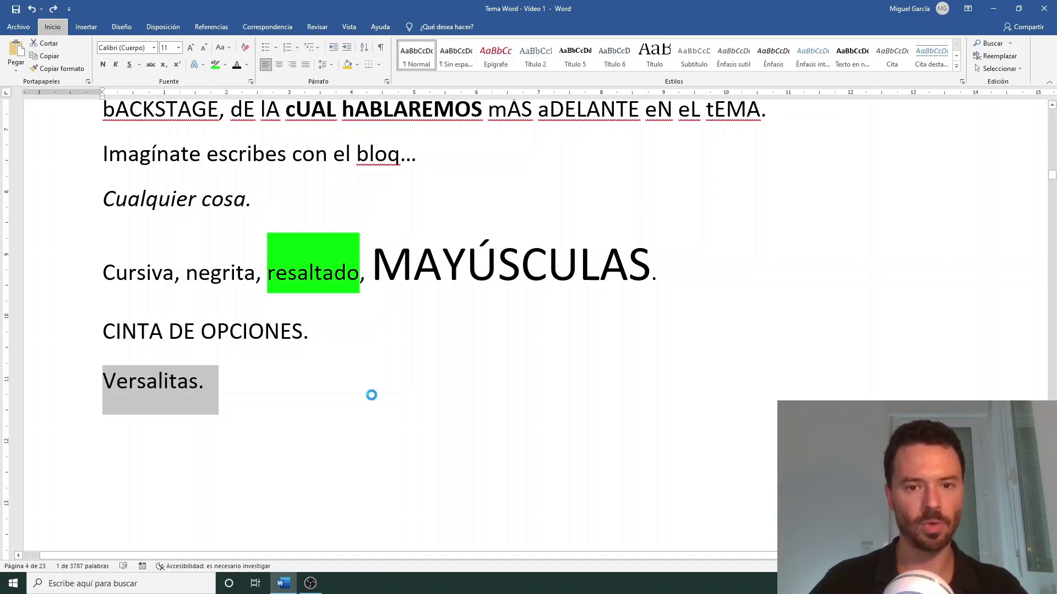
- Toggle double strikethrough on and off and turn on small caps in the Font dialog for "Versalitas.", then cancel the changes
key(ctrl+m)
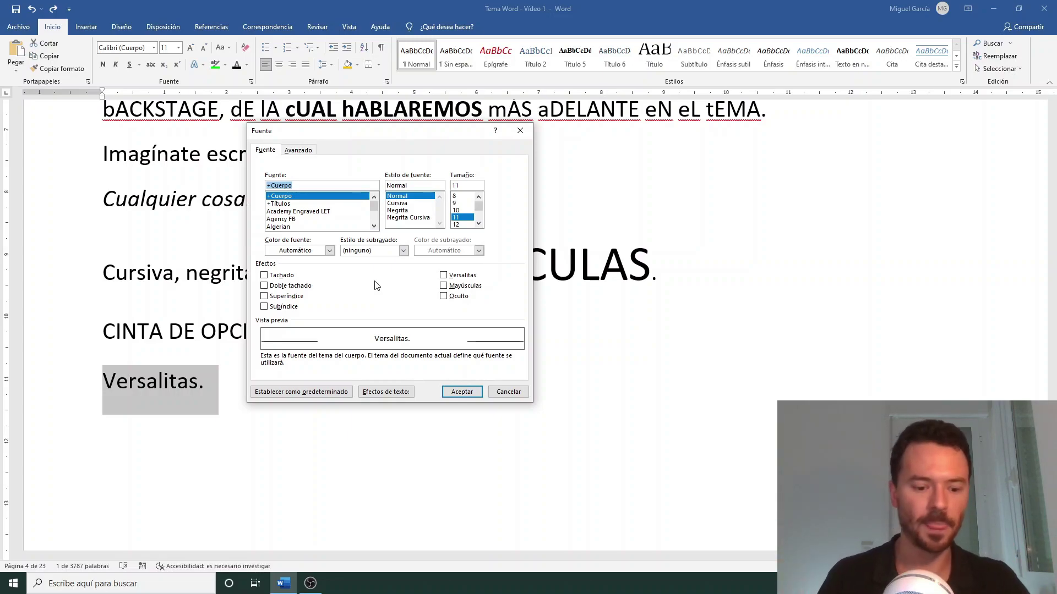
key(alt+b)
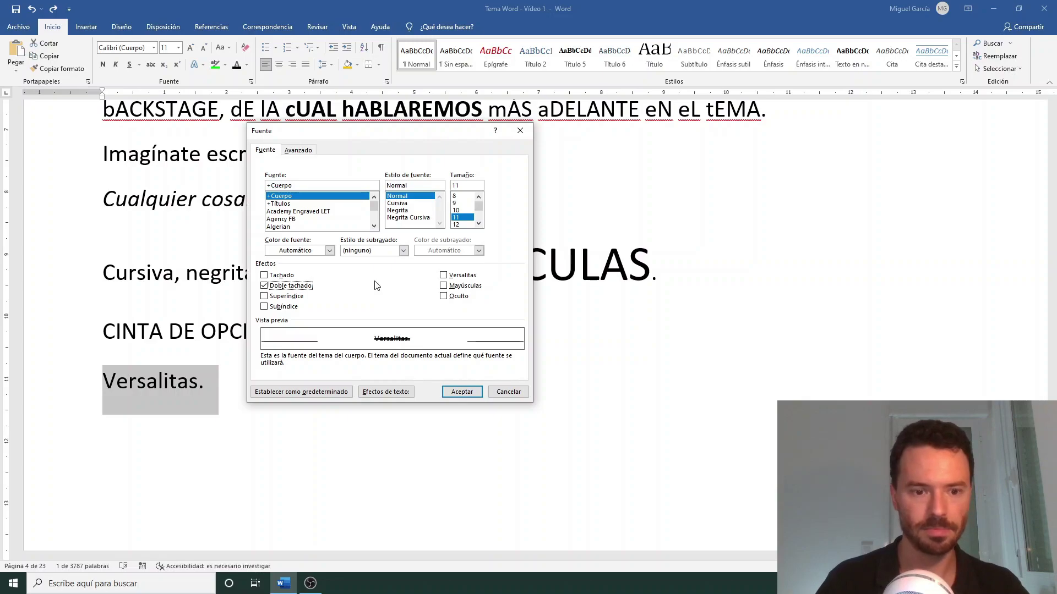
key(alt+v)
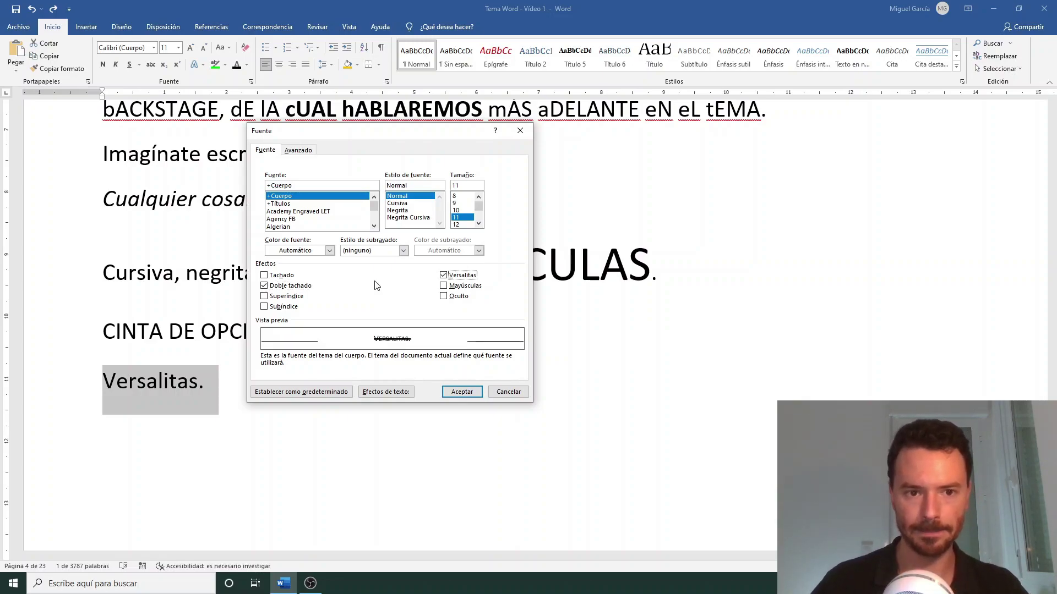
key(alt+b)
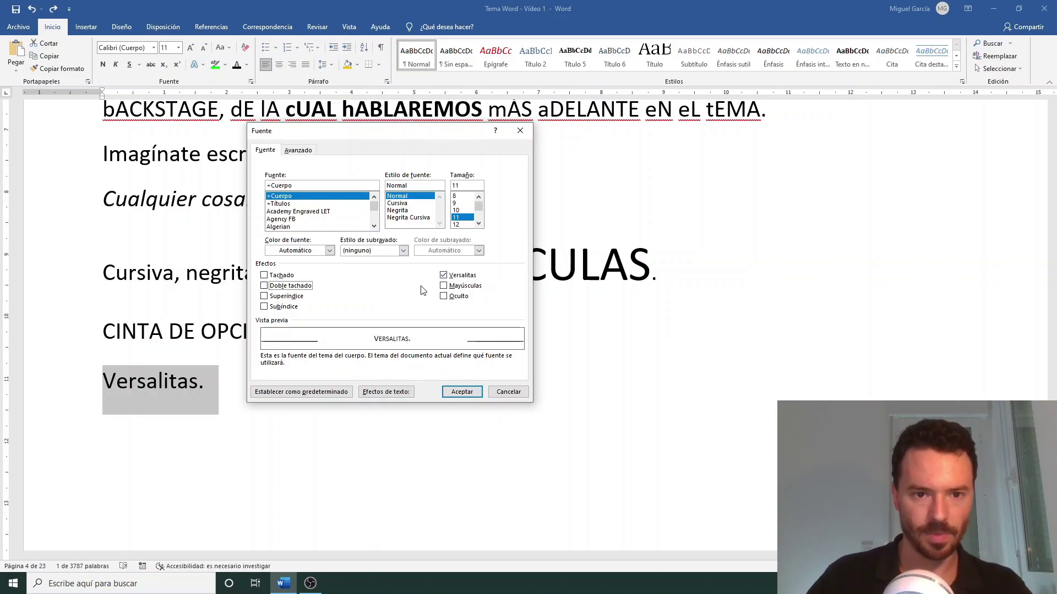
click(508, 392)
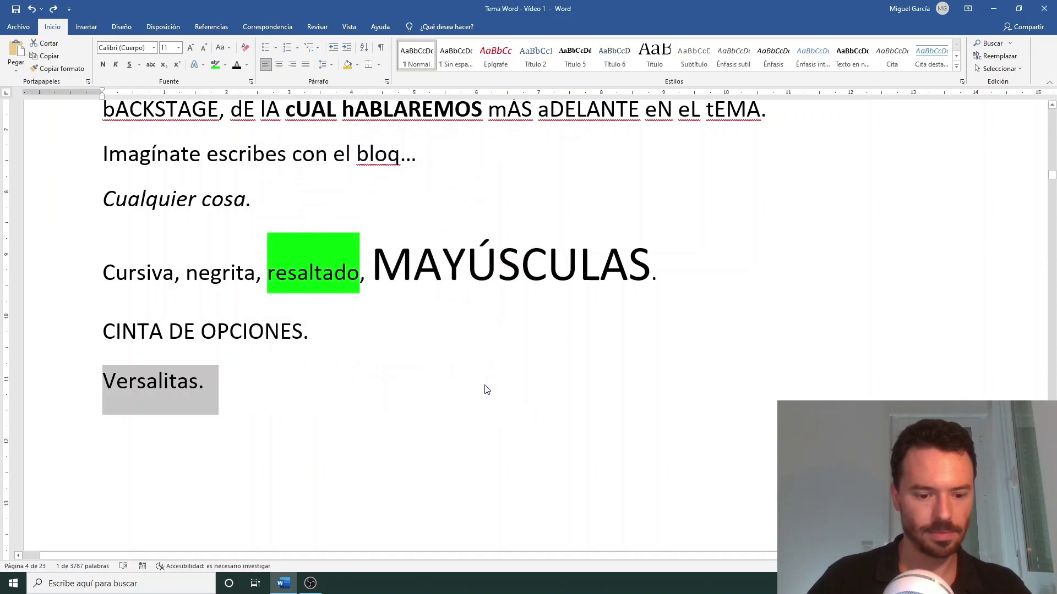
- Preview small caps in the Font dialog, mark the underlined access letters of Versalitas and Mayúsculas, and close it without applying
key(ctrl+m)
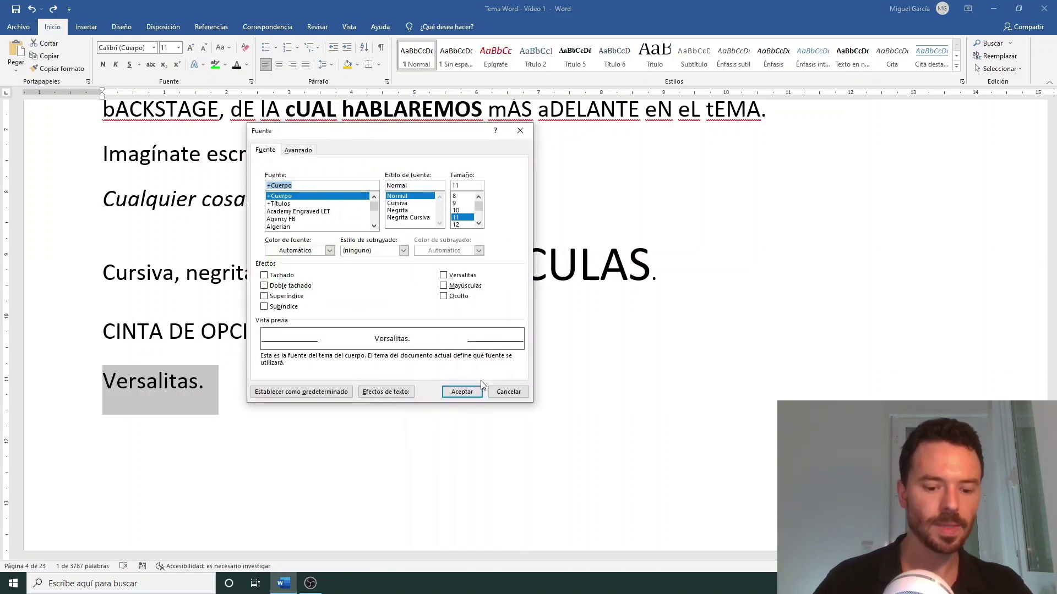
key(alt+l)
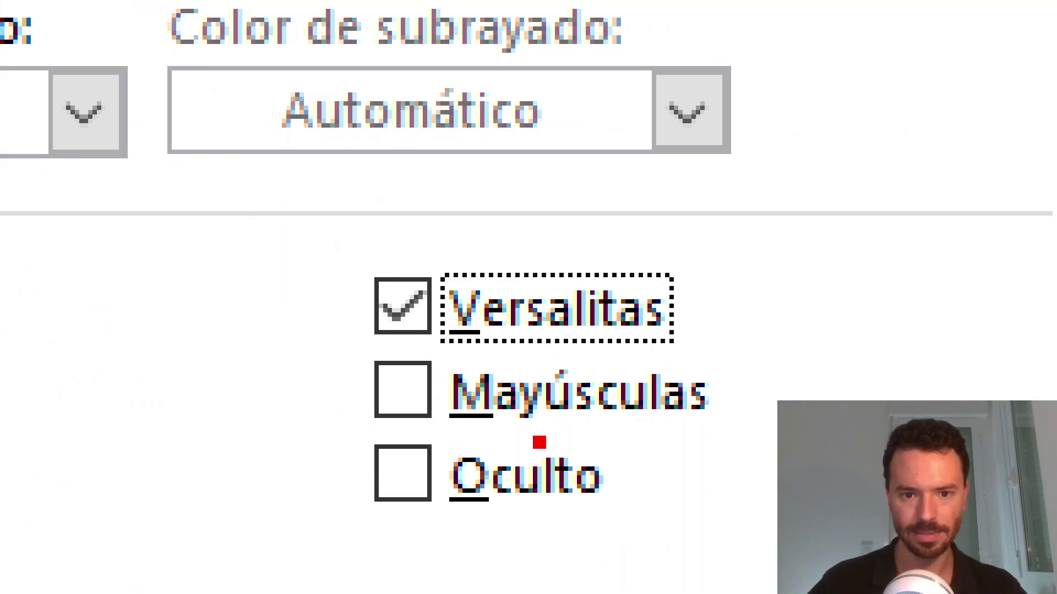
drag(443, 341, 480, 340)
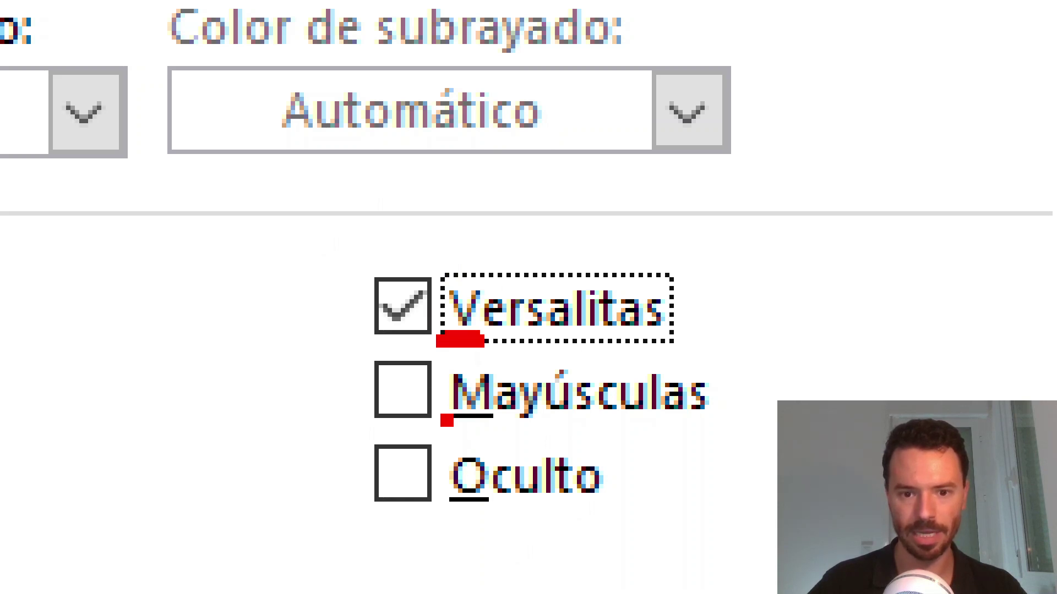
drag(441, 423, 492, 423)
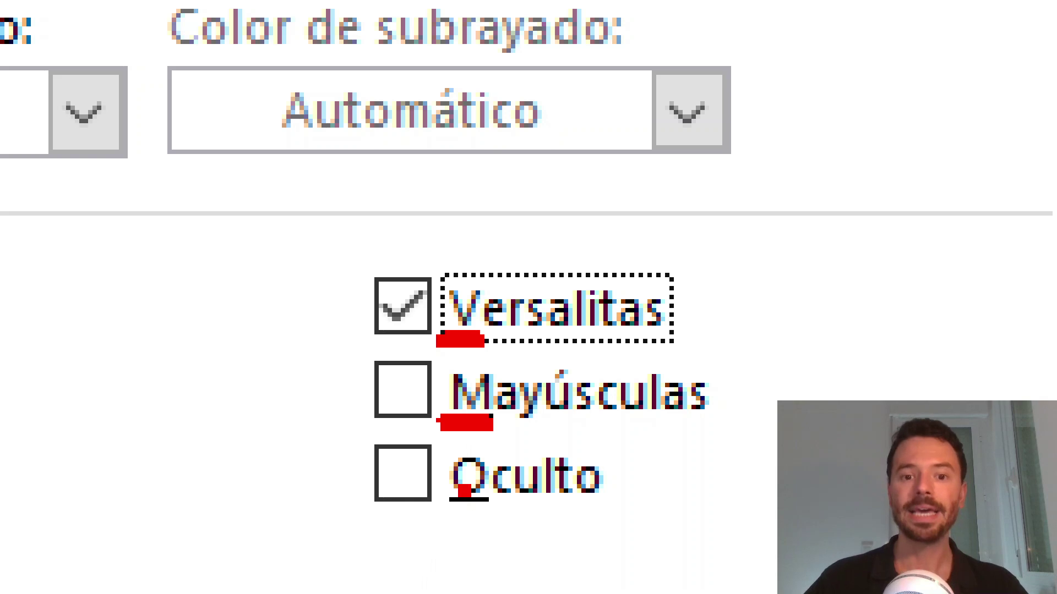
key(Escape)
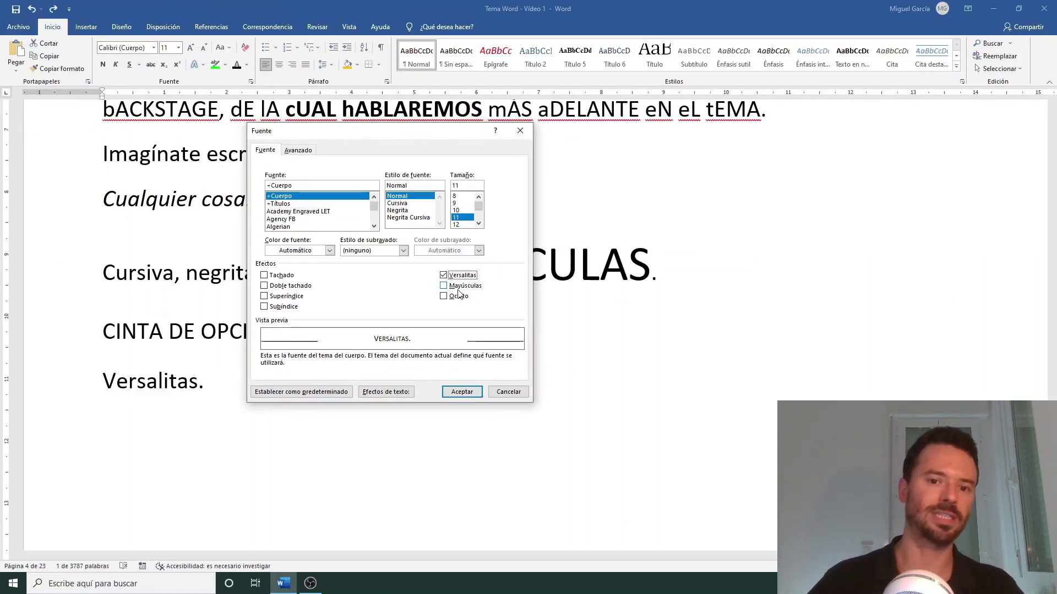
key(Escape)
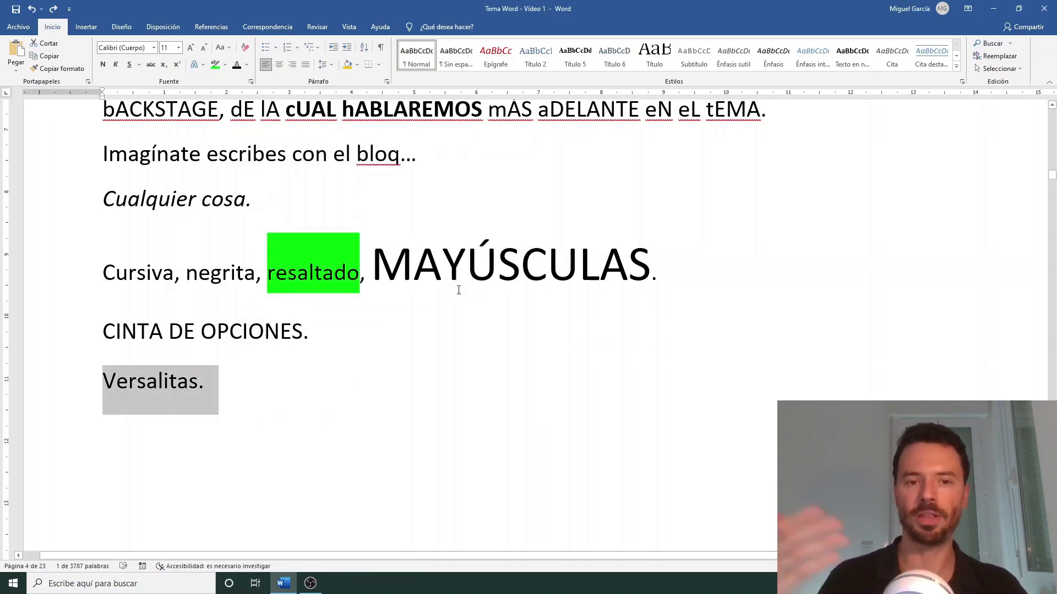
- Apply the small caps (Versalitas) effect to the line "Versalitas." through the Font dialog
key(ctrl+m)
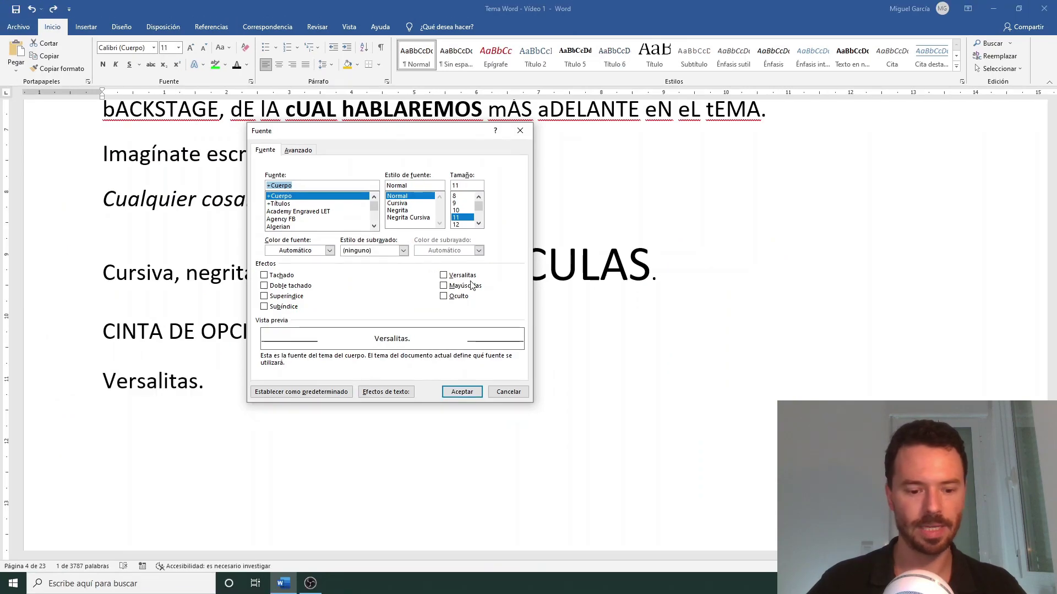
click(469, 279)
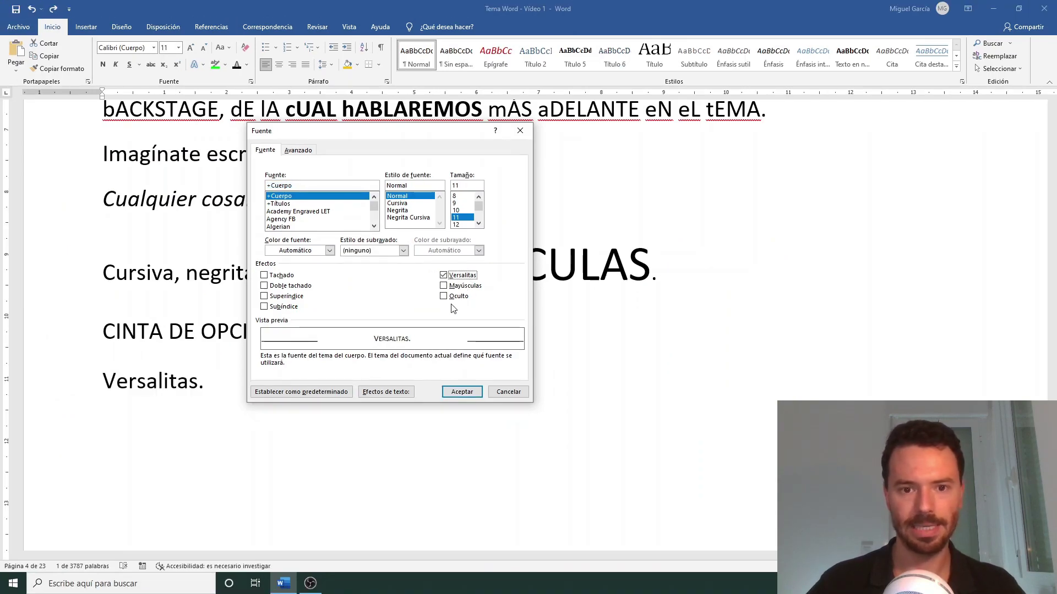
key(Return)
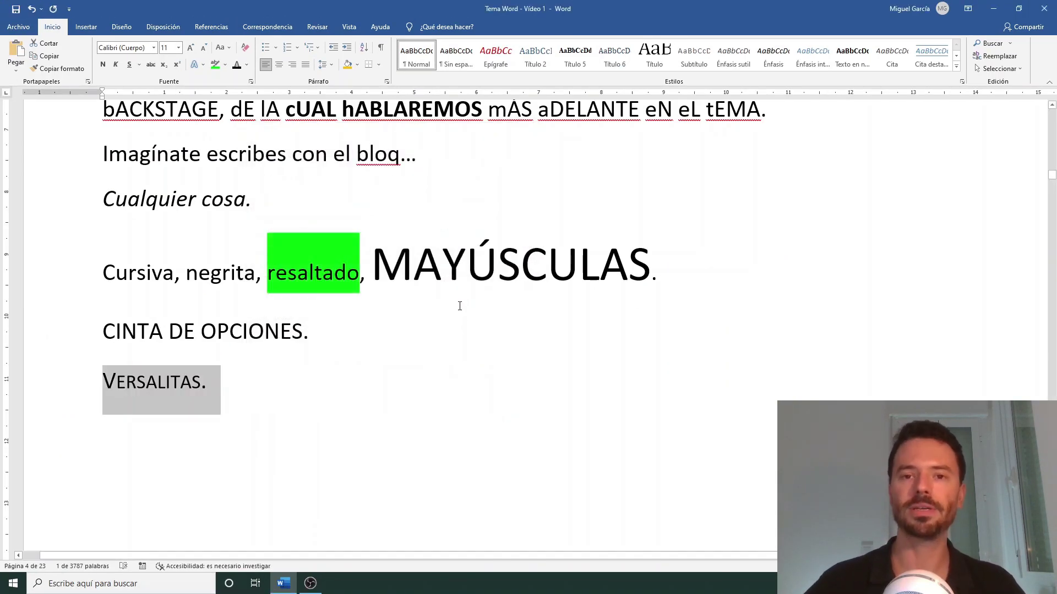
- Centre the small caps line "Versalitas." on the page
click(120, 385)
ctrl+scroll(158, 373, up, 1)
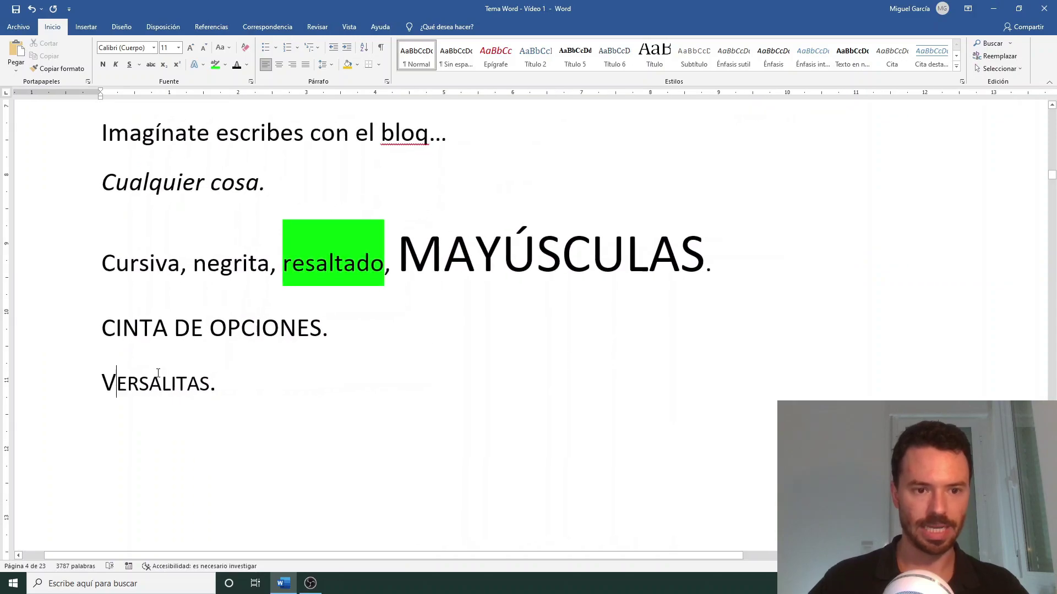
drag(297, 556, 210, 556)
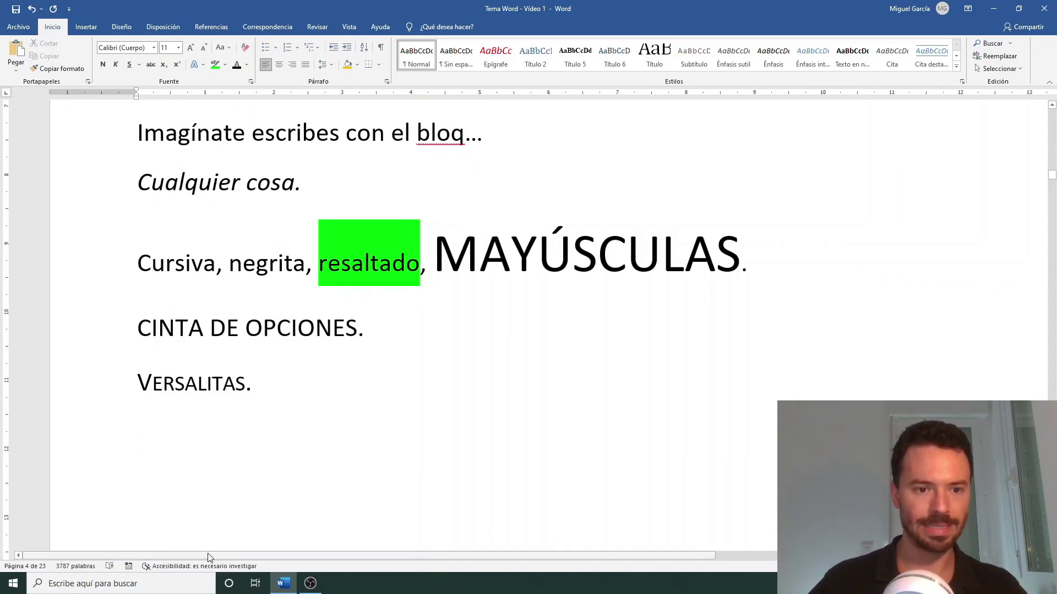
click(139, 384)
key(ctrl+t)
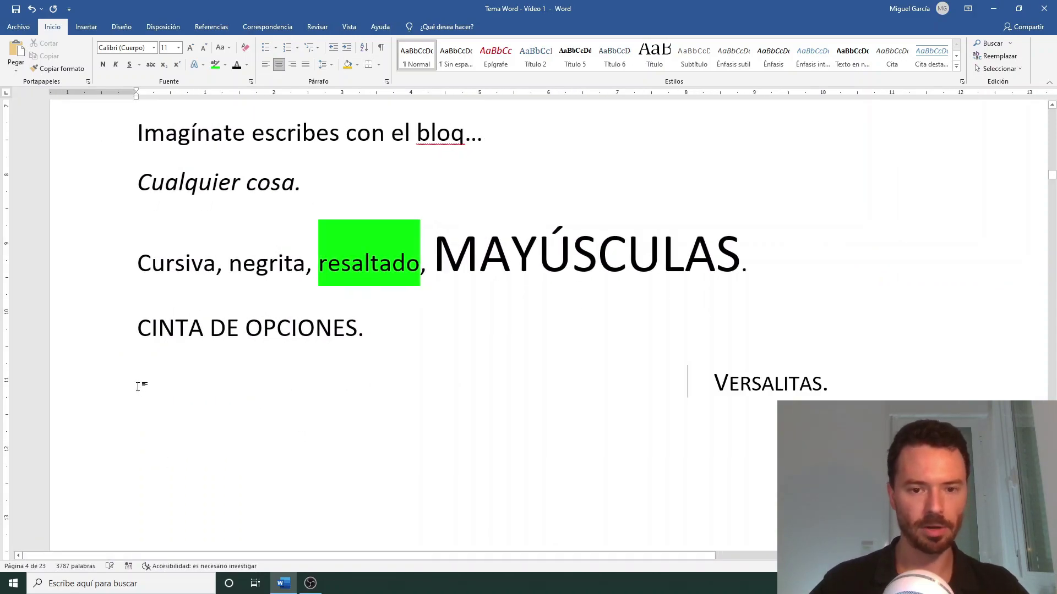
- Enlarge the centred line "Versalitas." to a font size of 20
drag(620, 556, 720, 557)
scroll(720, 557, right, 2)
scroll(724, 401, down, 3)
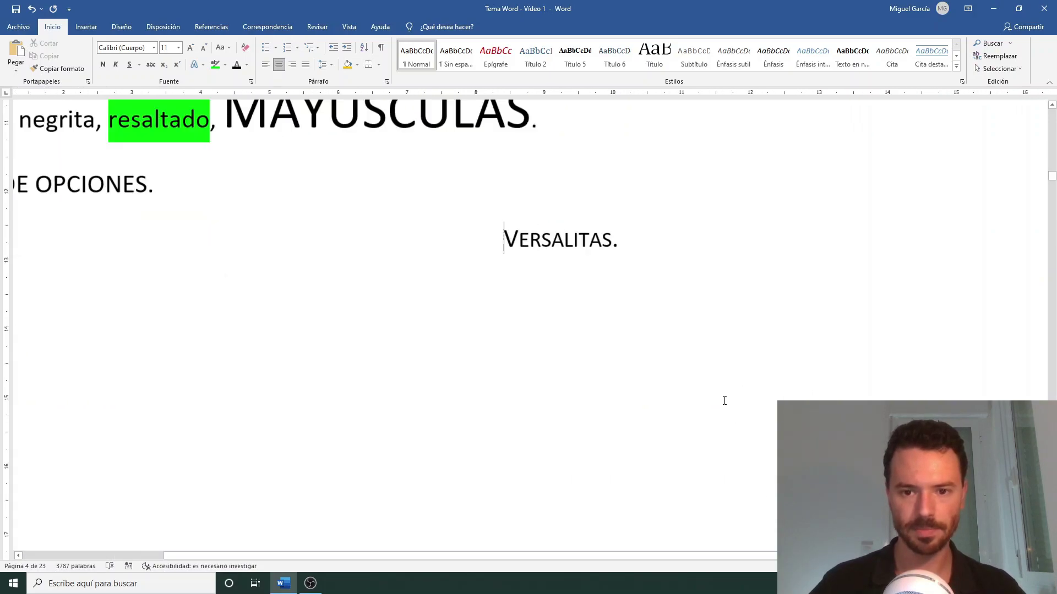
triple_click(609, 219)
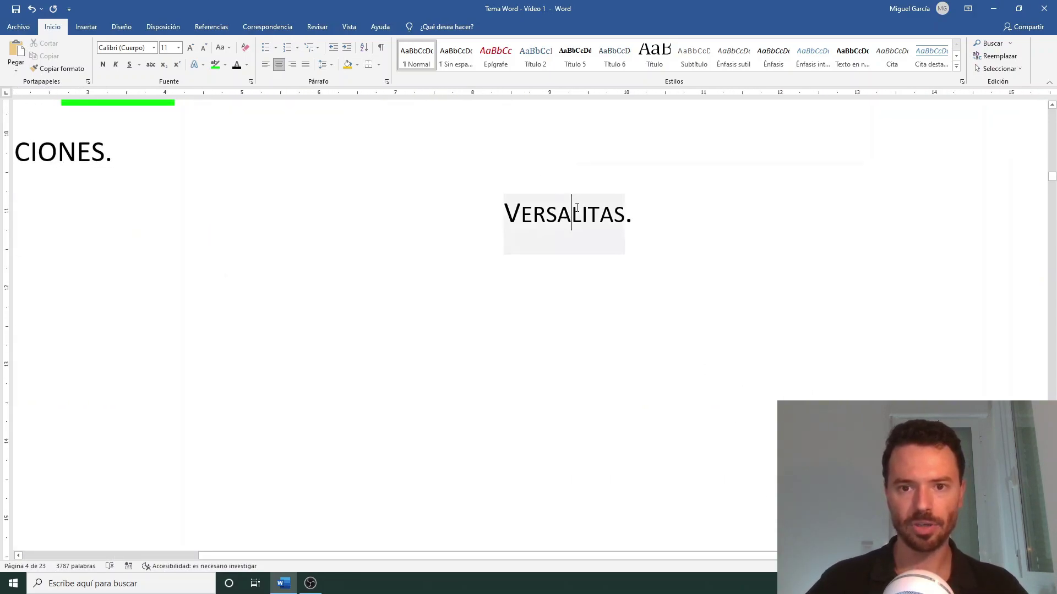
key(ctrl+shift+greater)
key(ctrl+shift+greater)
key(ctrl+shift+greater)
key(ctrl+shift+greater)
key(ctrl+shift+greater)
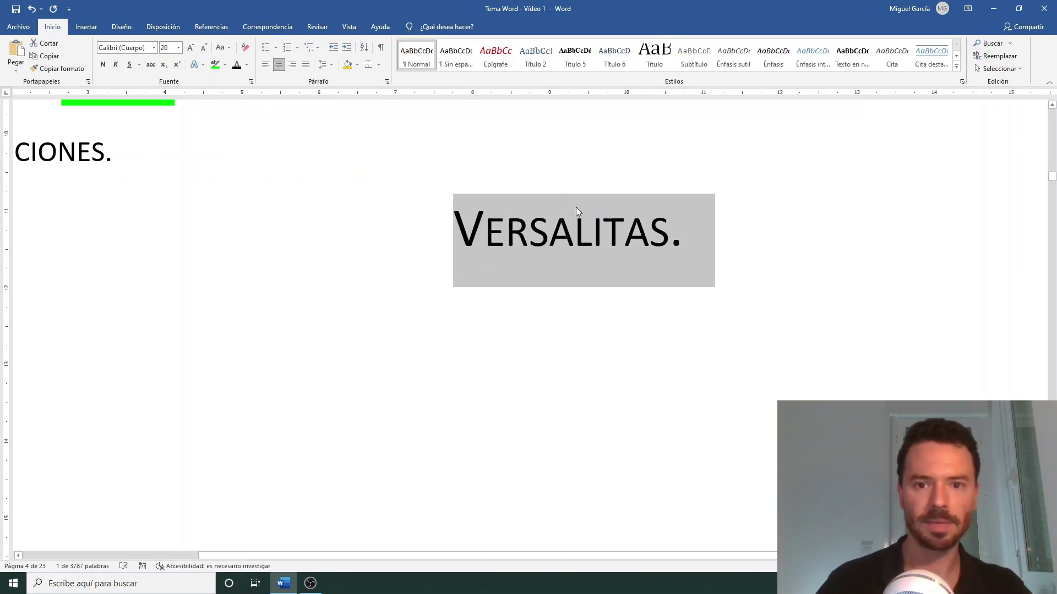
- Insert the capital letters "ASDF" after the initial V of the small caps word "Versalitas."
click(574, 220)
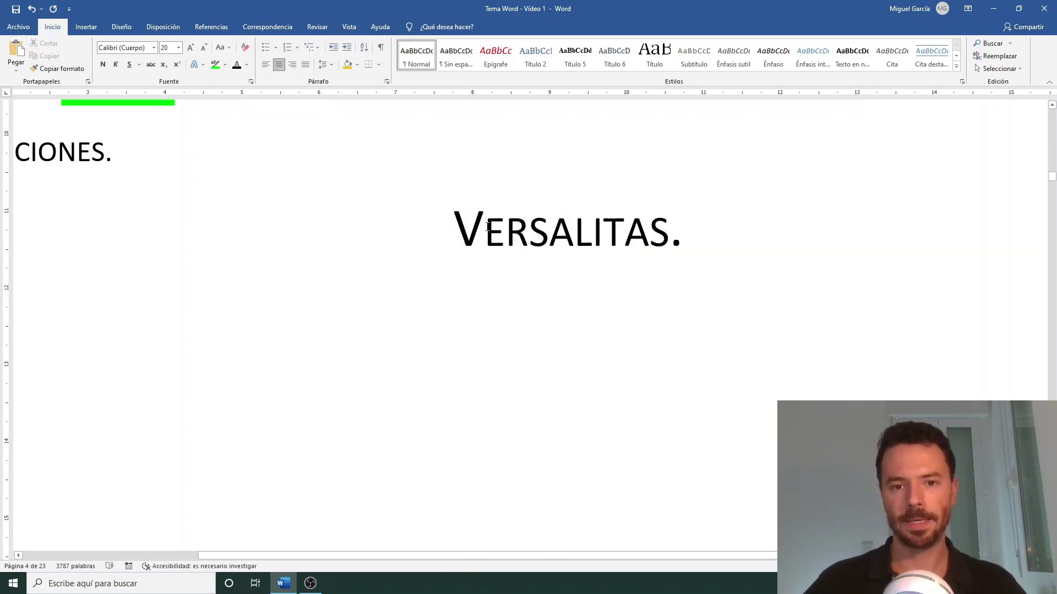
click(486, 225)
drag(498, 226, 538, 231)
click(567, 229)
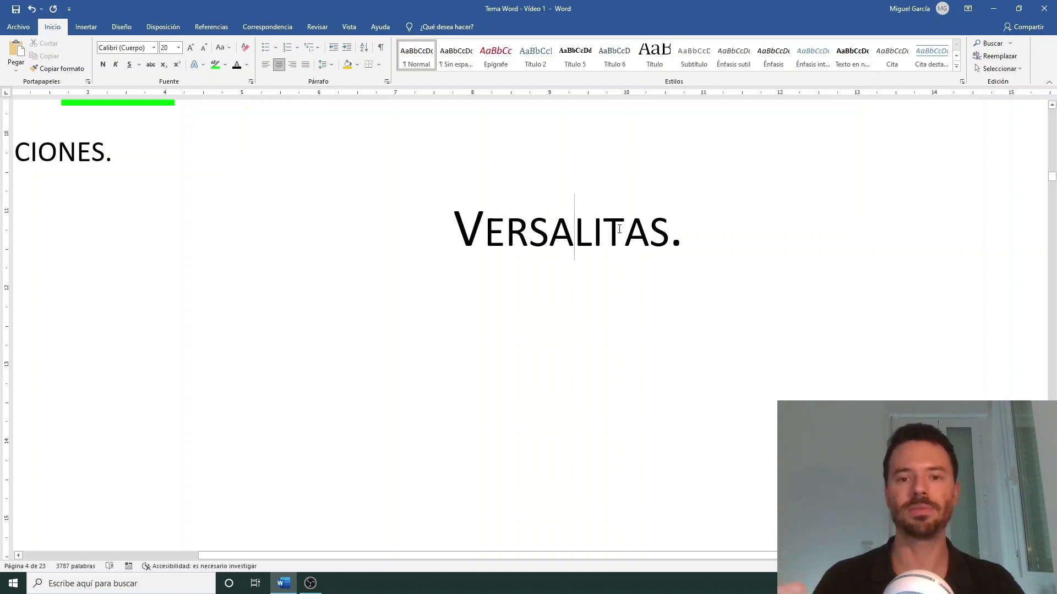
key(Left)
key(Left)
key(Left)
key(Left)
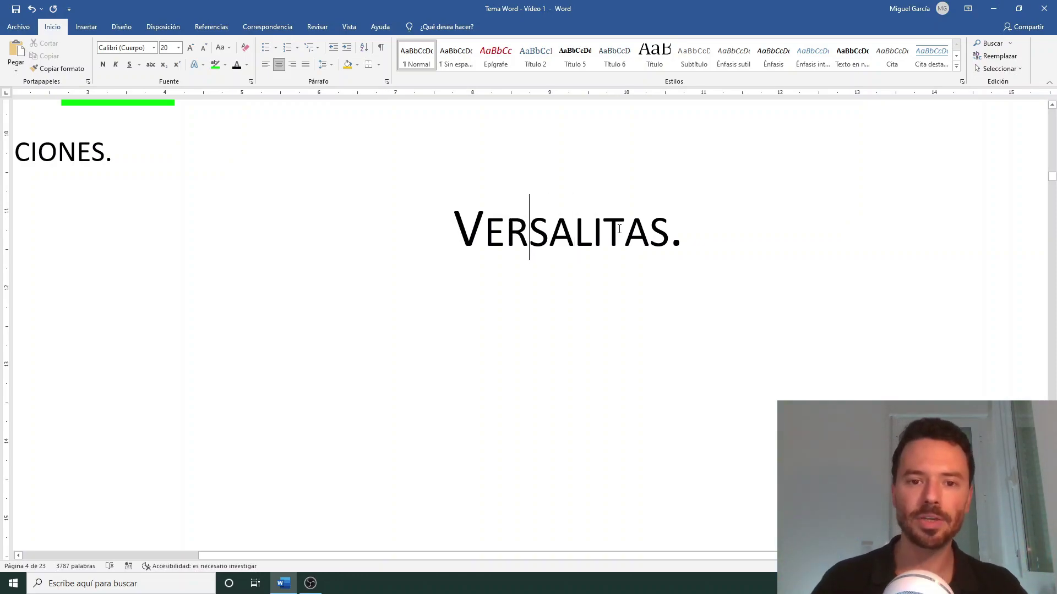
text(ASDF)
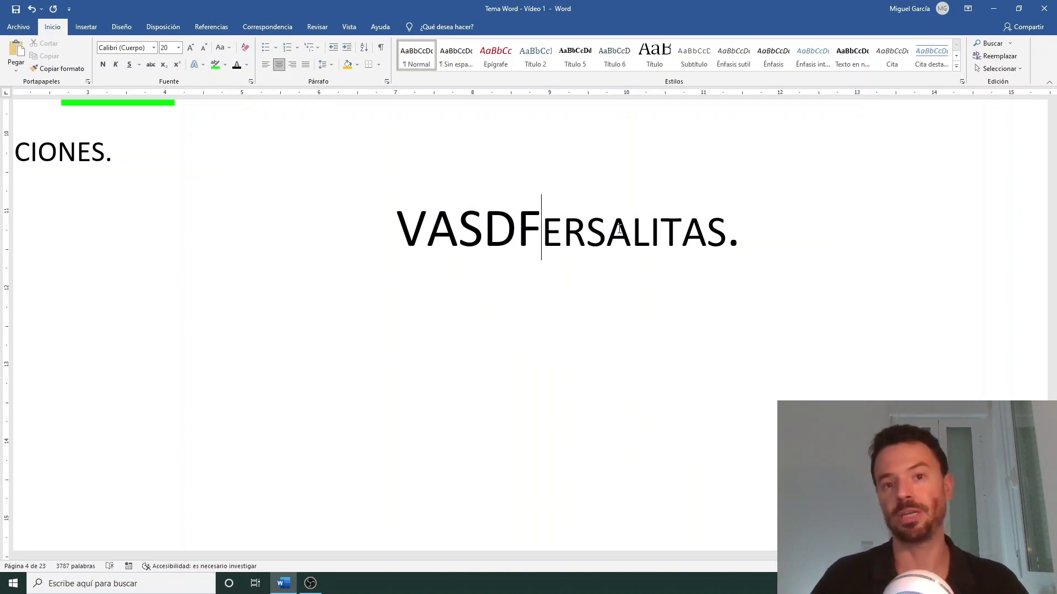
key(Right)
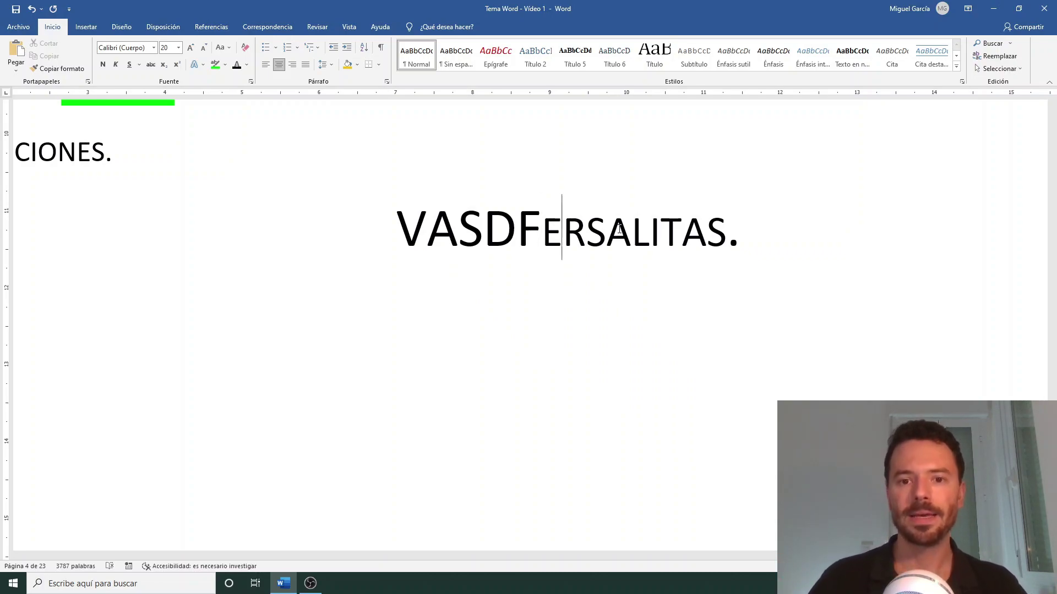
- Undo the insertion of "ASDF" in the small caps word "Versalitas."
key(ctrl+z)
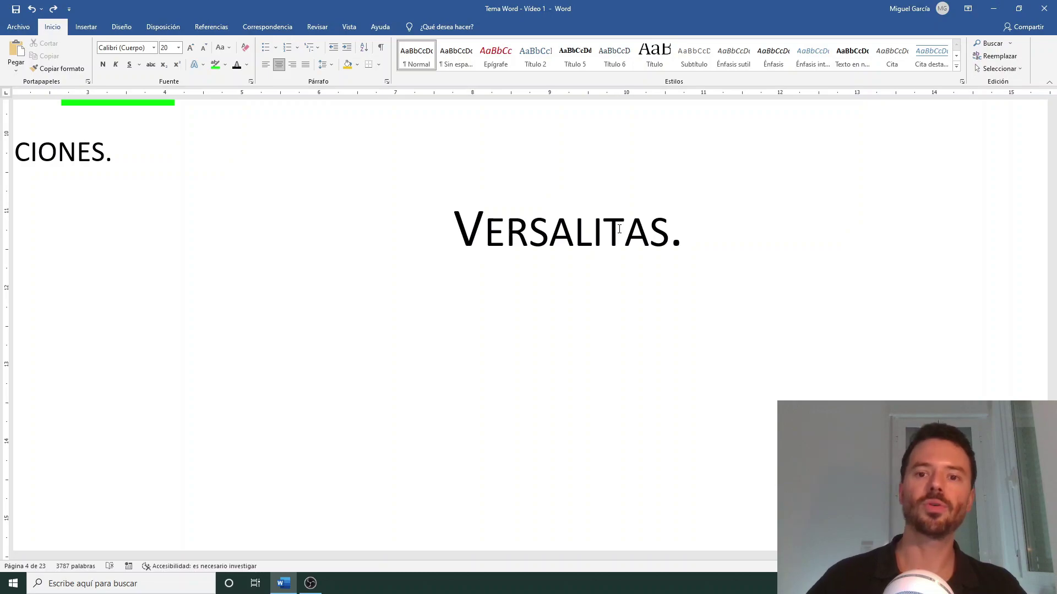
click(743, 240)
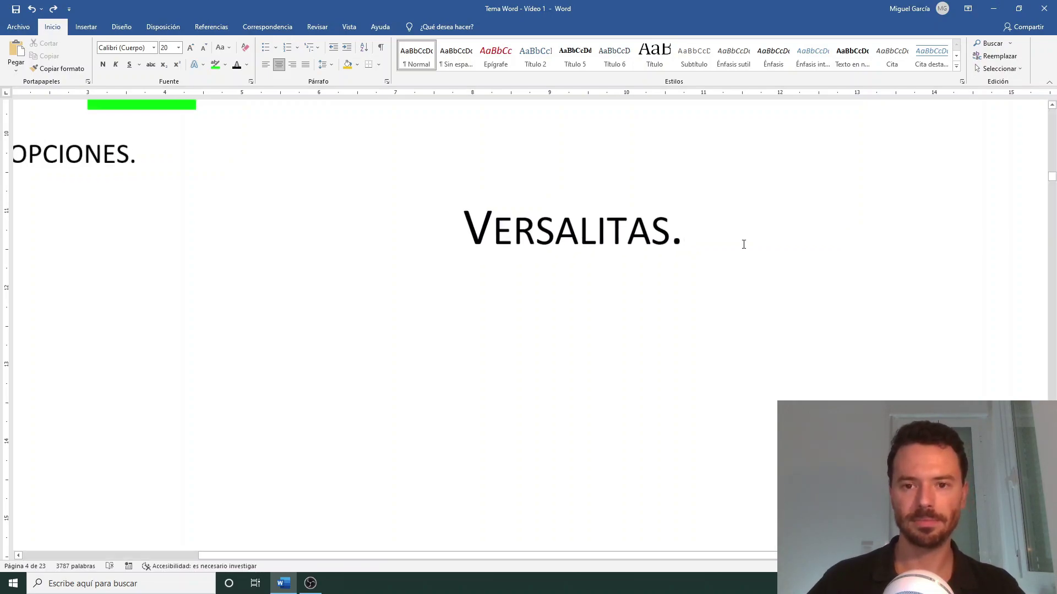
scroll(744, 245, down, 4)
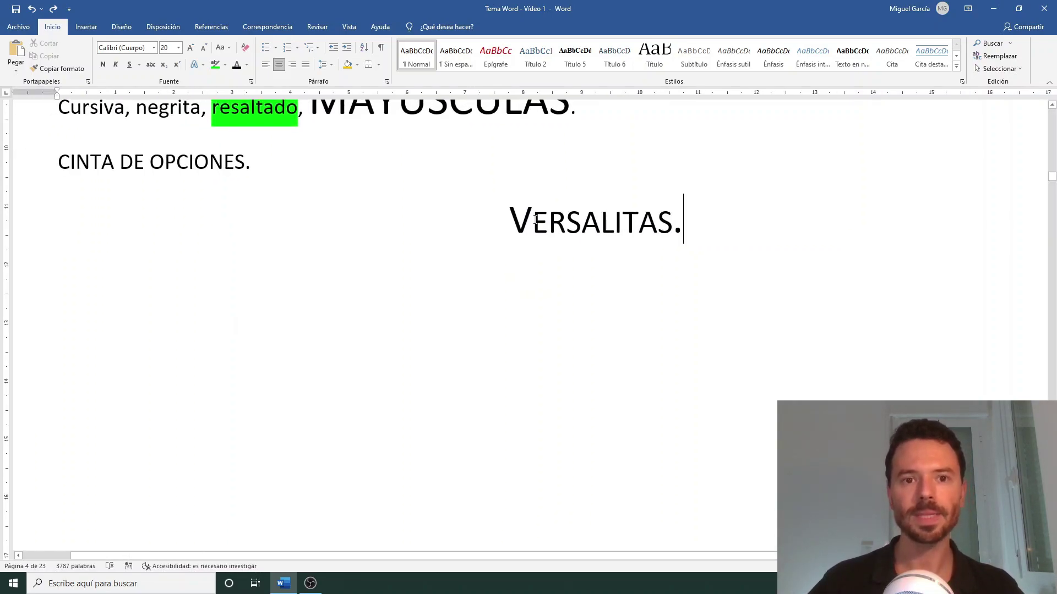
scroll(448, 244, up, 3)
drag(341, 231, 118, 235)
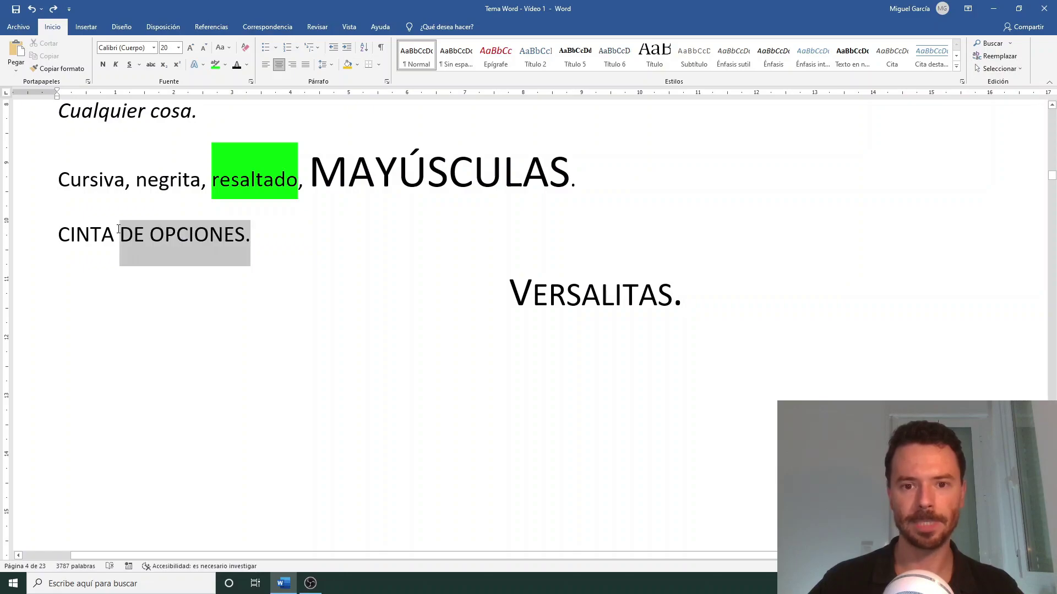
drag(267, 234, 75, 233)
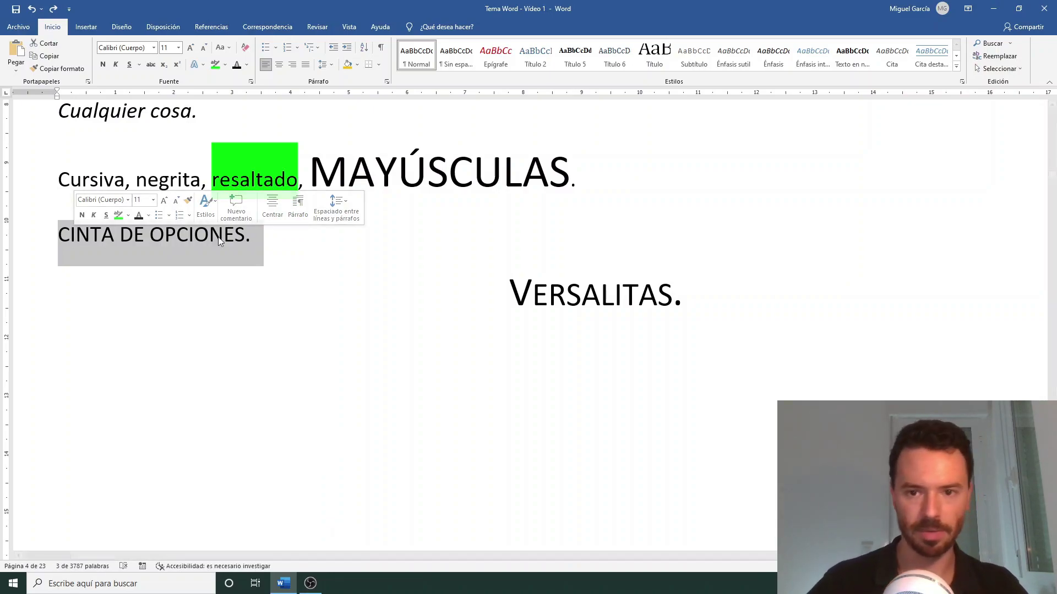
- Add a new line reading "Mayúsculas" below the centred small caps line "Versalitas."
click(715, 306)
key(Return)
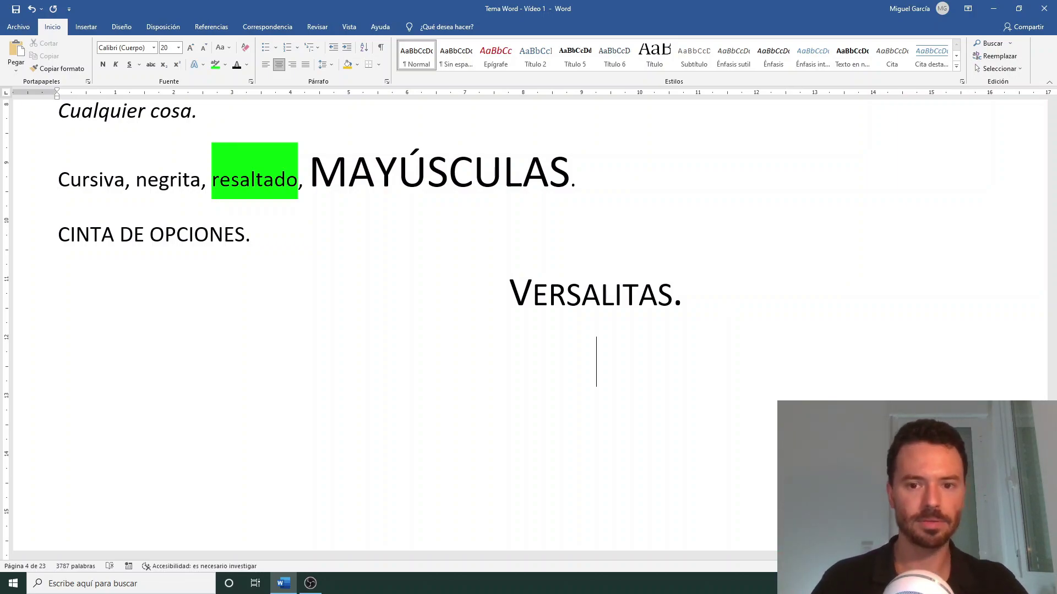
text(Mayúsculas)
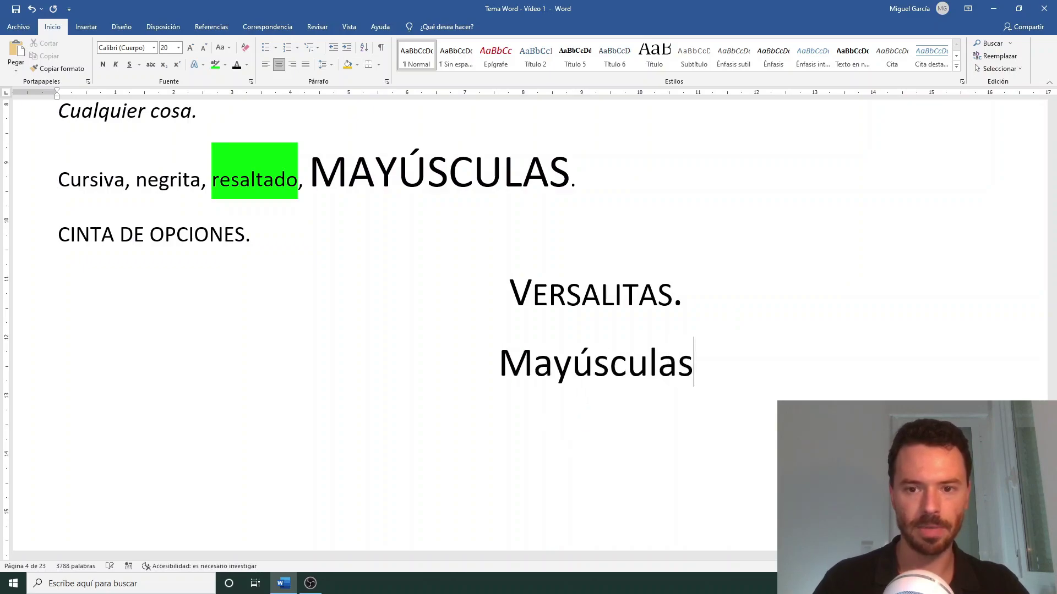
- Convert the new line "Mayúsculas" to uppercase with Change Case
key(shift+Home)
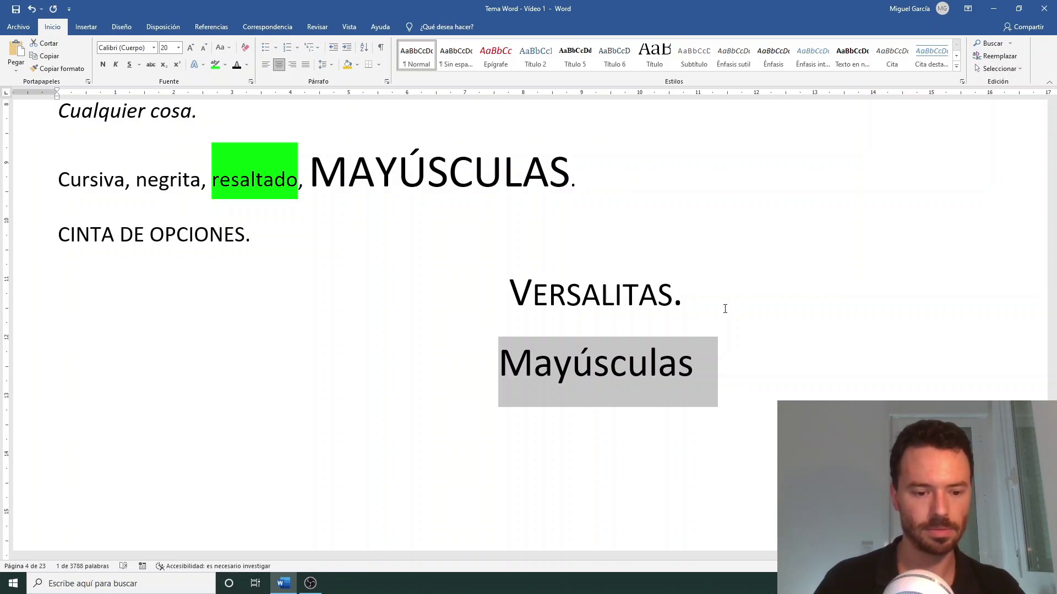
key(shift+F3)
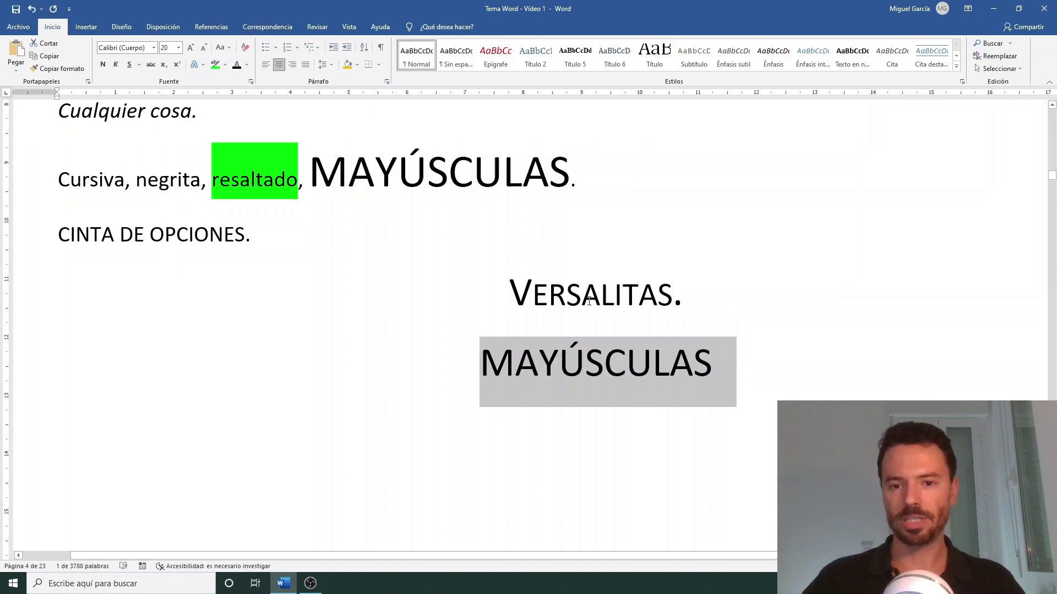
click(517, 292)
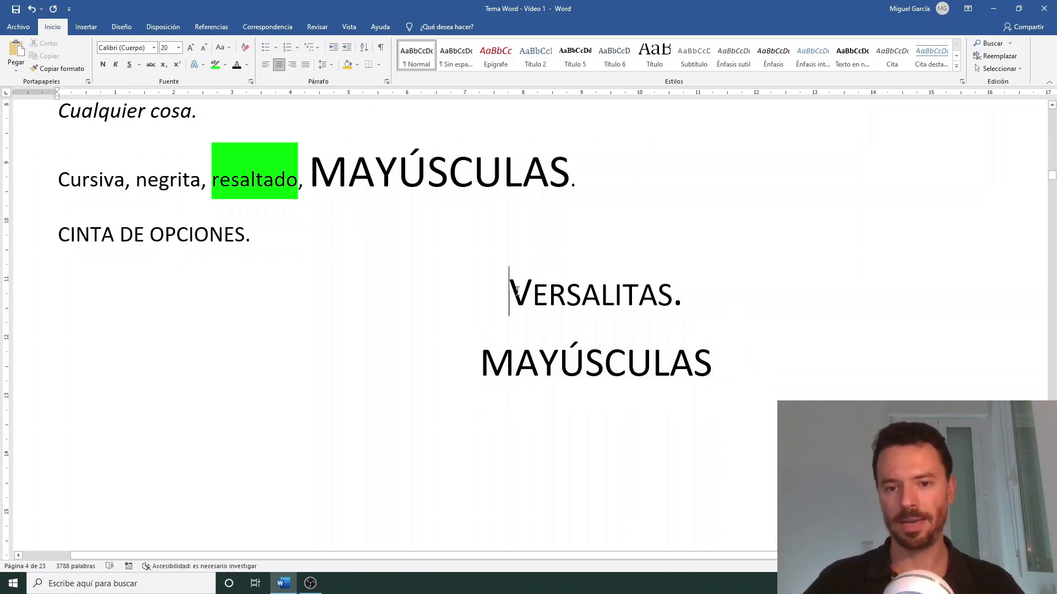
scroll(517, 292, up, 1)
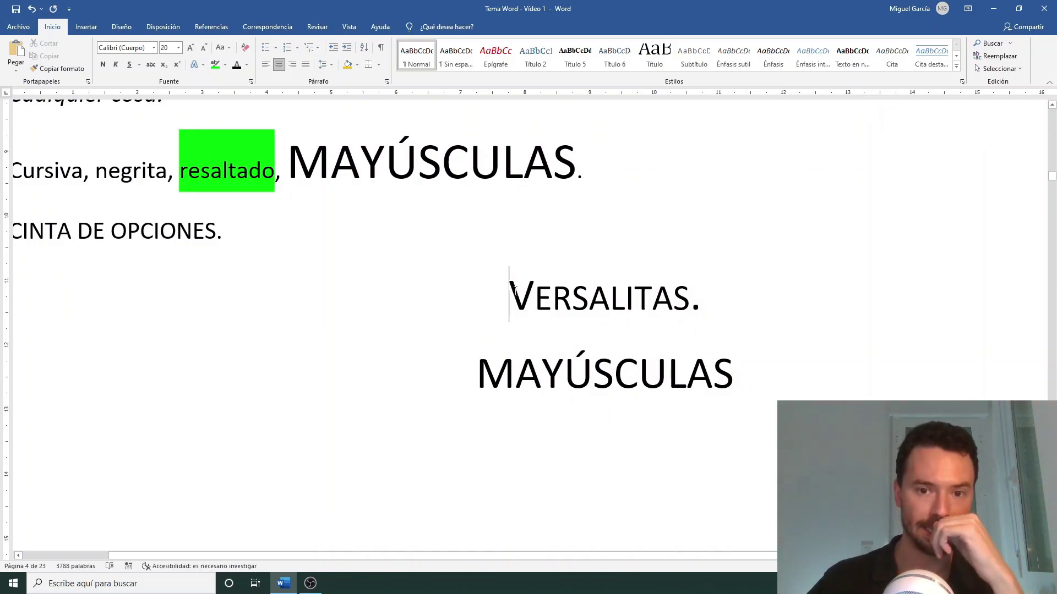
- Delete the initial V from the small caps word "Versalitas."
drag(515, 291, 684, 311)
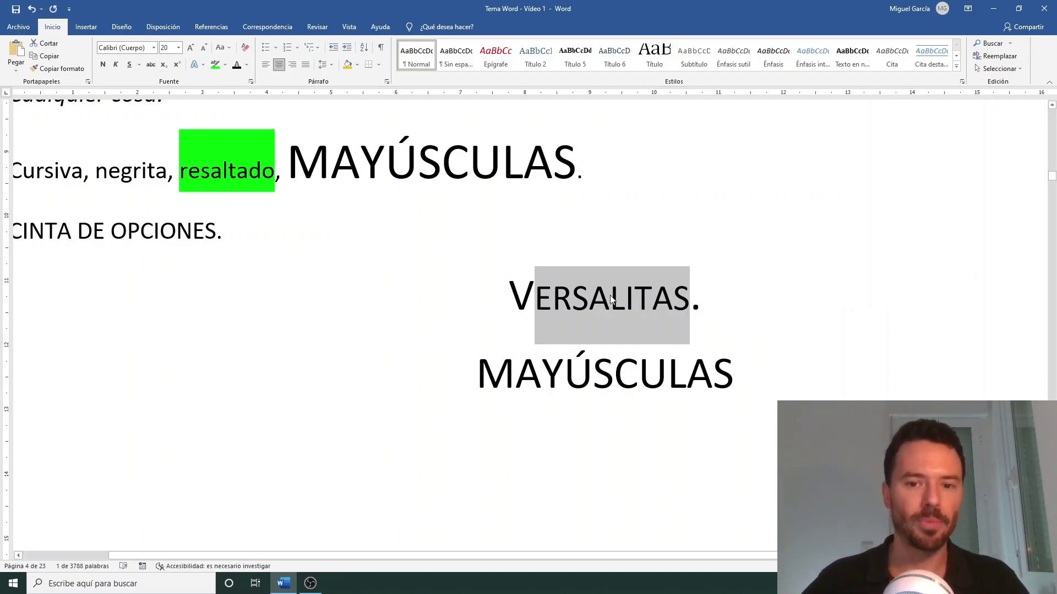
click(588, 300)
click(508, 287)
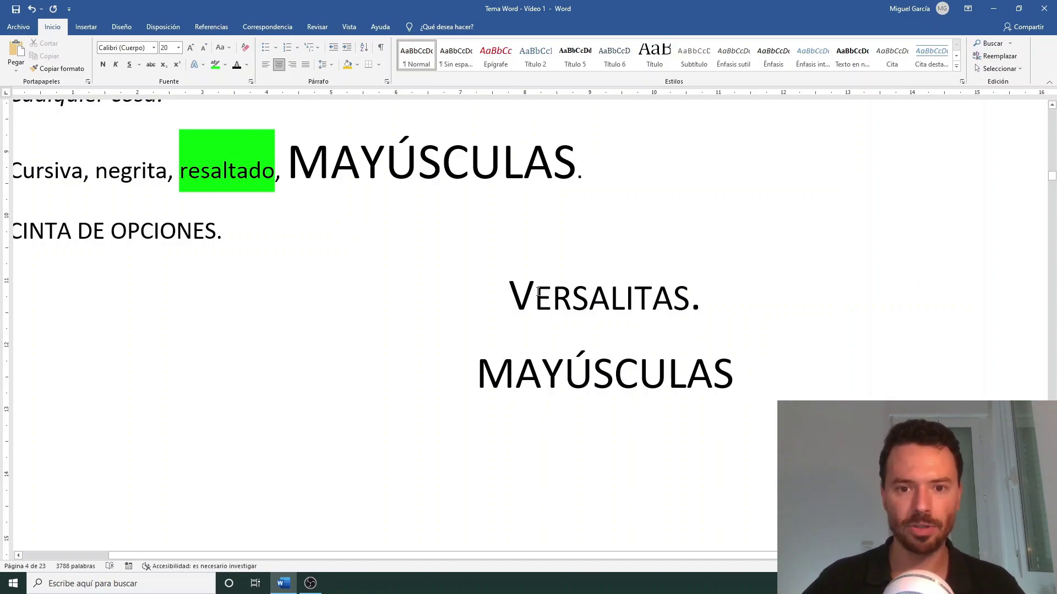
click(535, 291)
key(BackSpace)
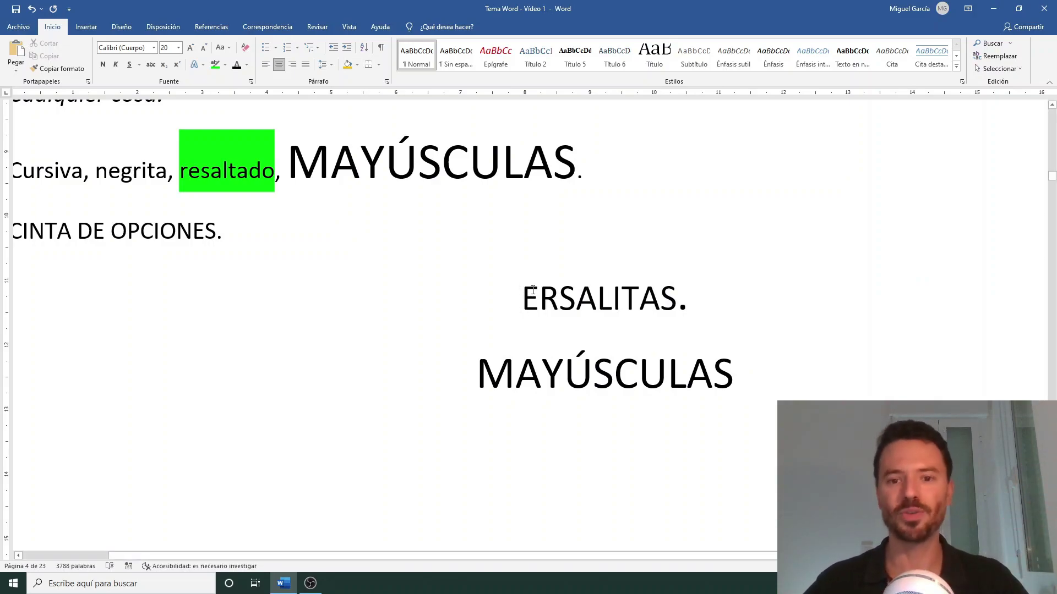
- Cycle the letter case of the remaining "ersalitas", and undo back to before the uppercase conversion of "Mayúsculas"
double_click(609, 291)
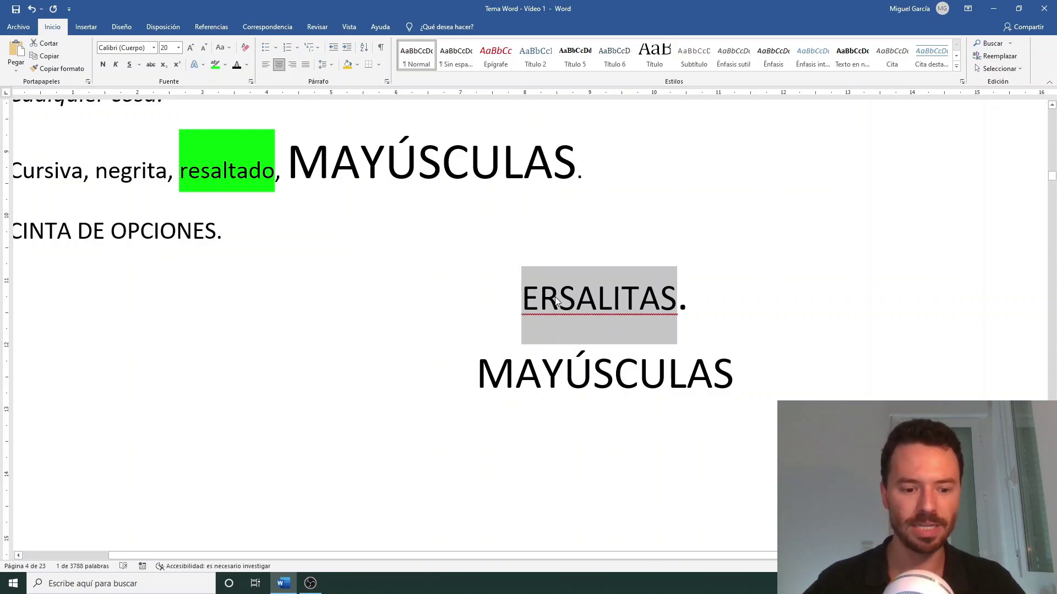
key(shift+F3)
key(shift+F3)
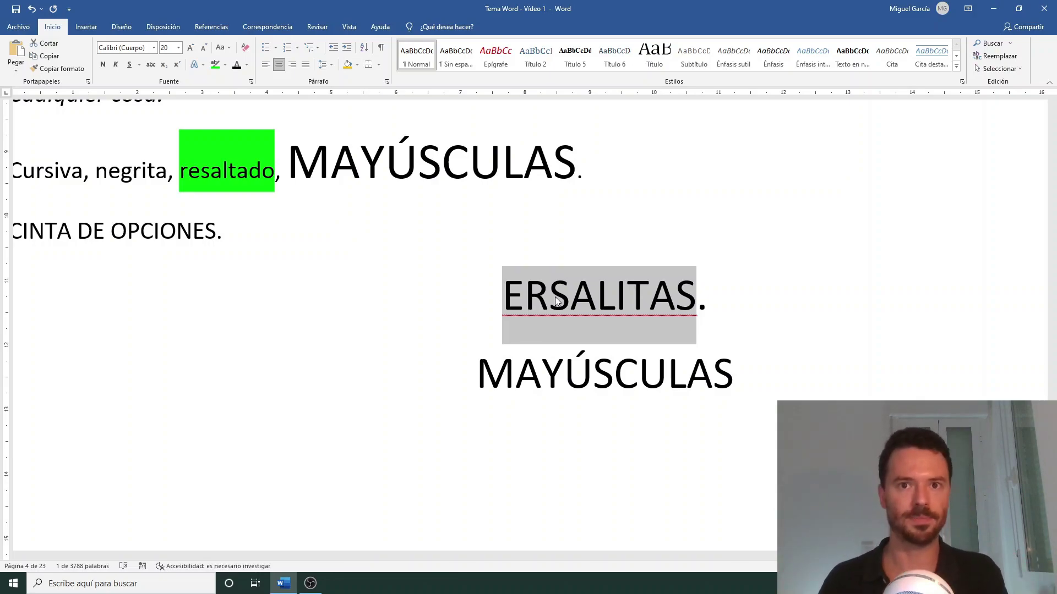
key(ctrl+z)
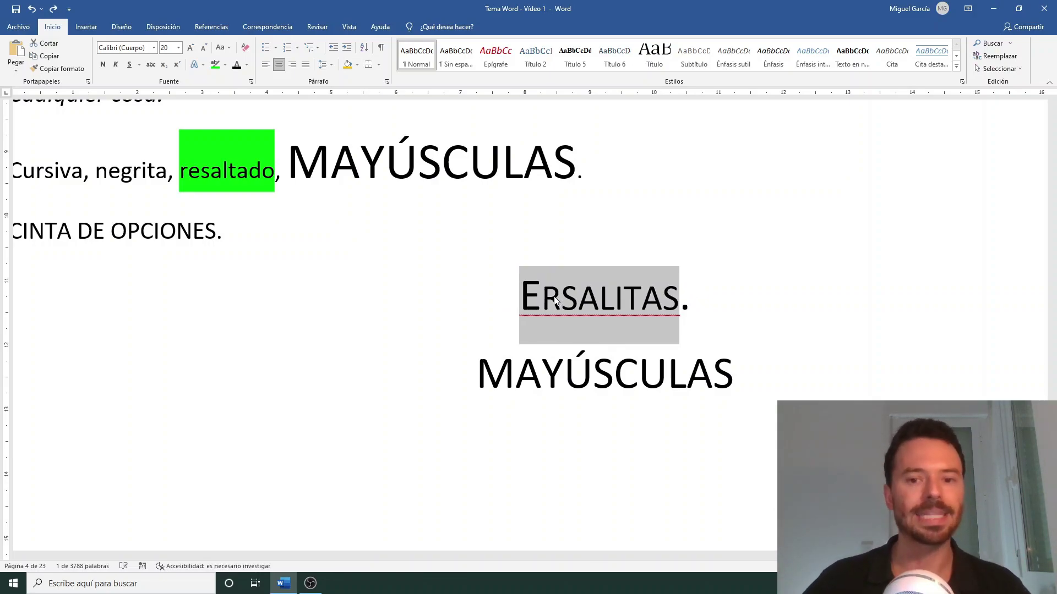
key(ctrl+y)
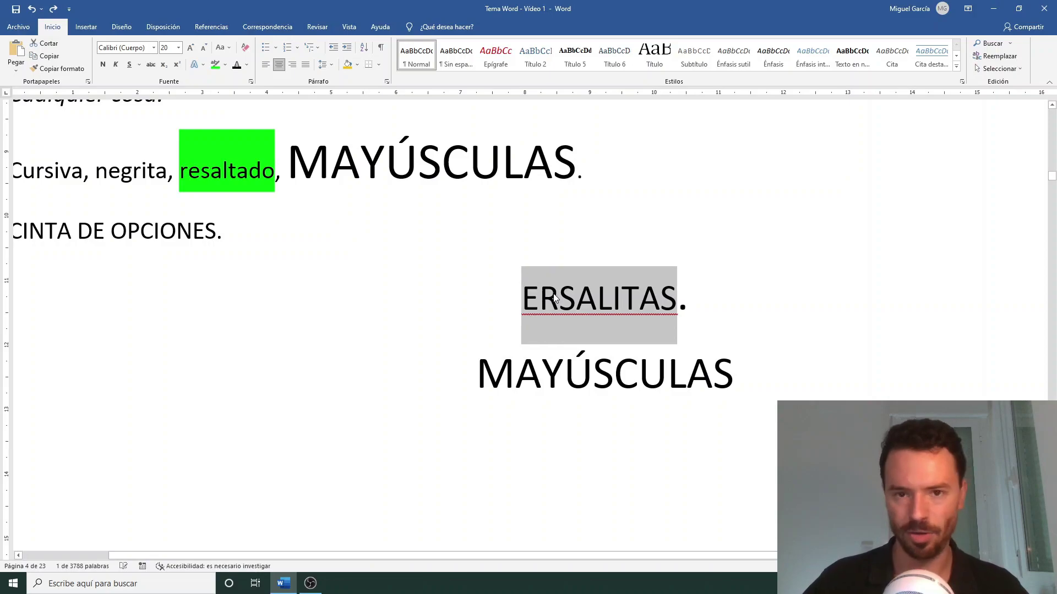
key(ctrl+z)
key(ctrl+z)
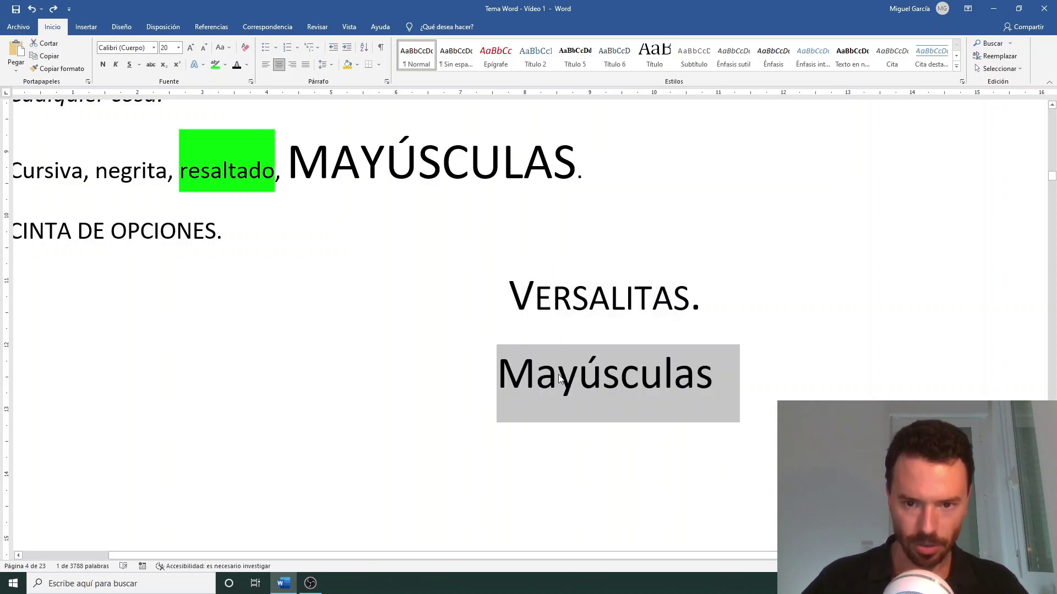
- Add a full stop at the end of the line "Mayúsculas"
triple_click(559, 379)
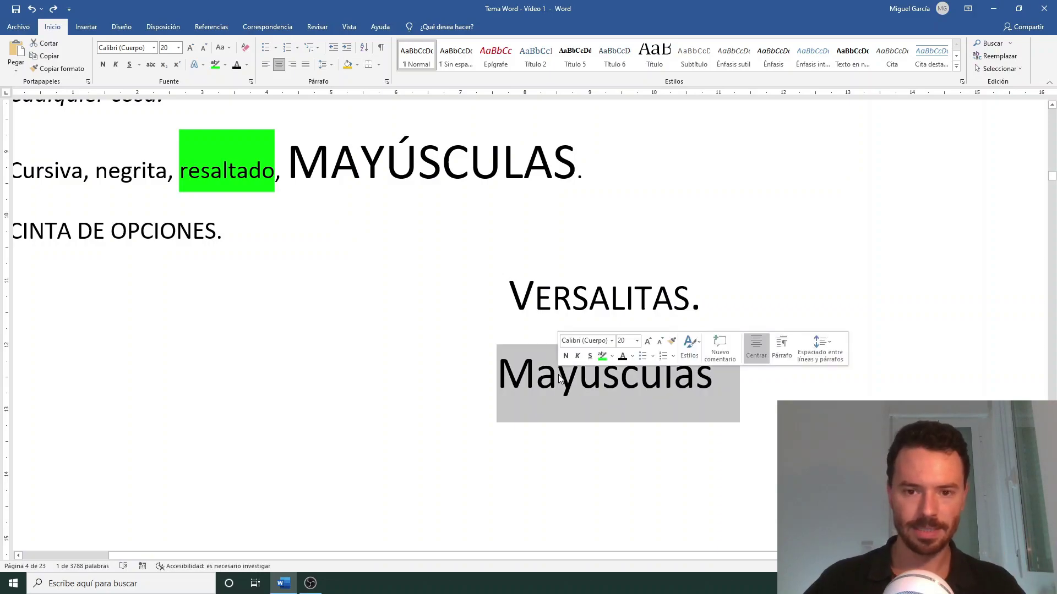
click(536, 380)
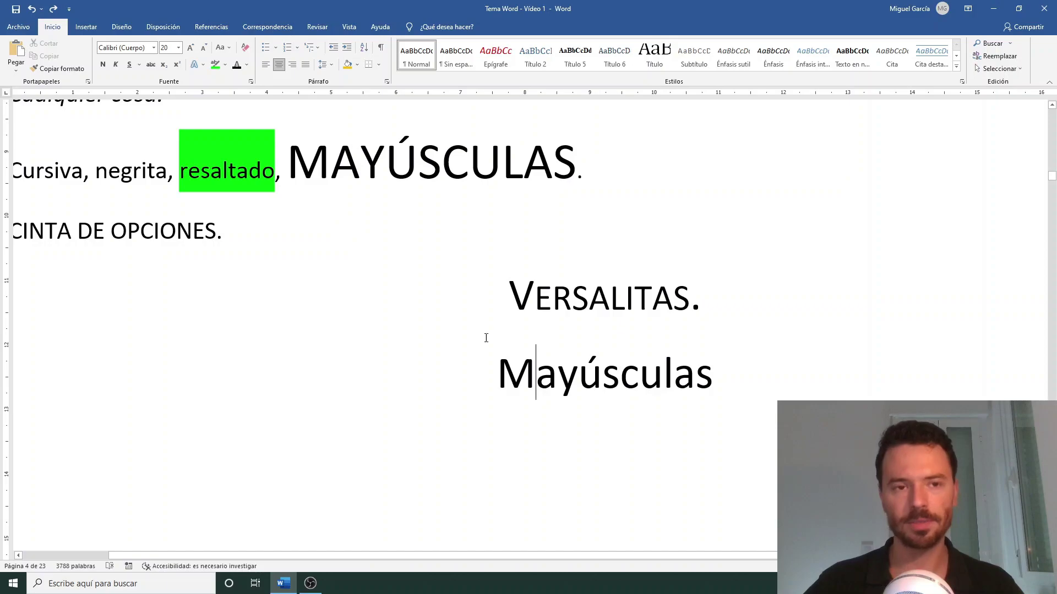
click(231, 48)
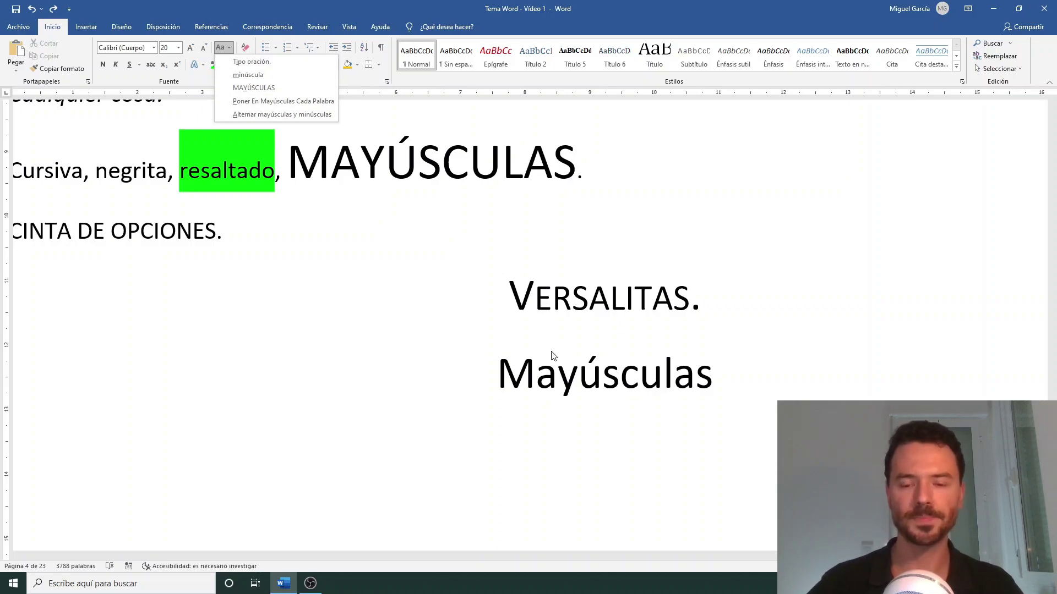
click(539, 393)
click(712, 380)
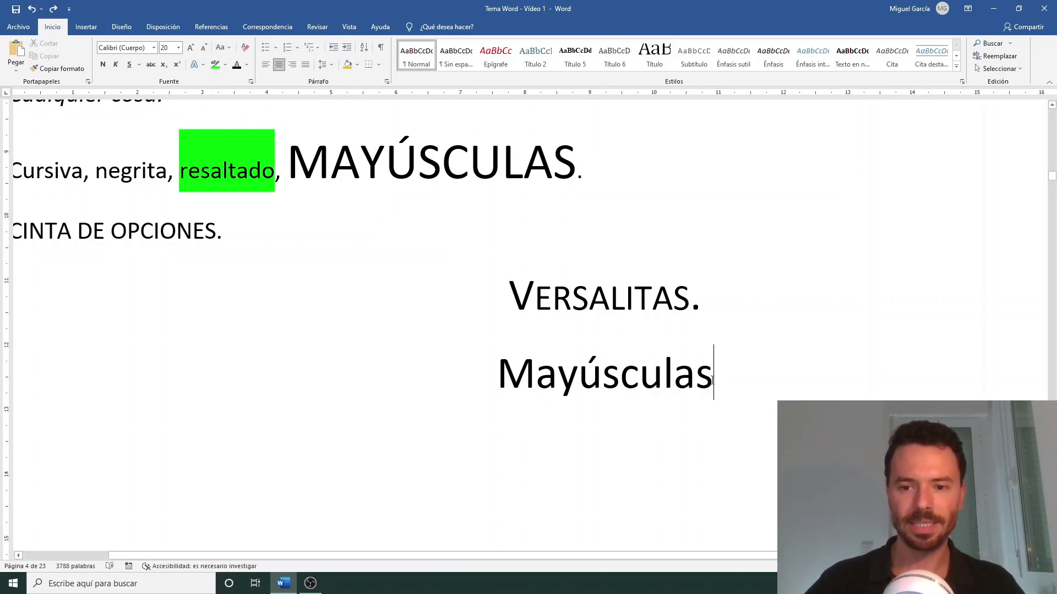
text(.)
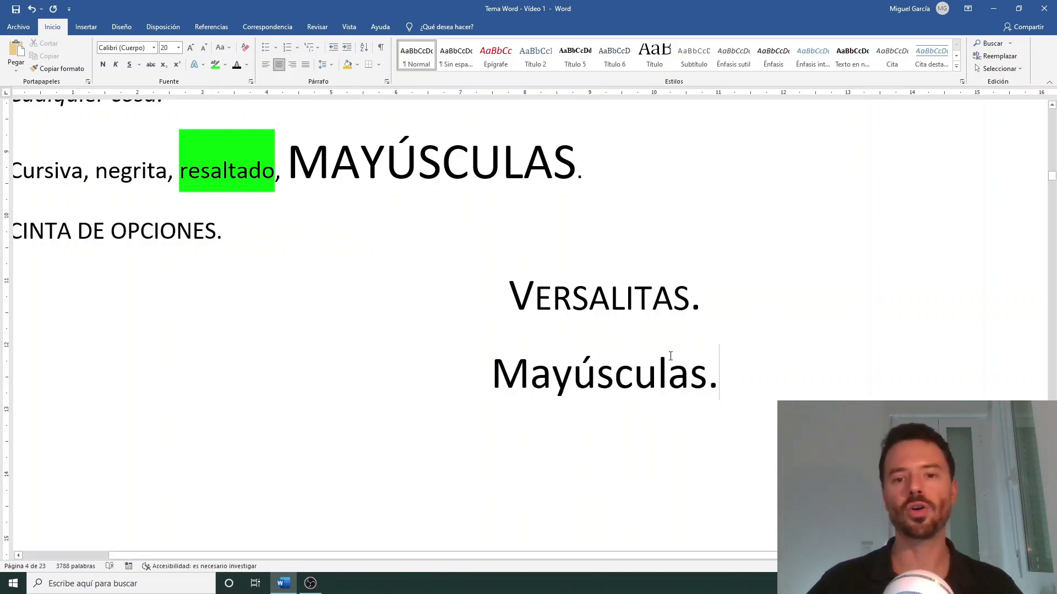
- Cycle the line "Mayúsculas." through uppercase, lowercase and sentence case, ending in lowercase
triple_click(472, 371)
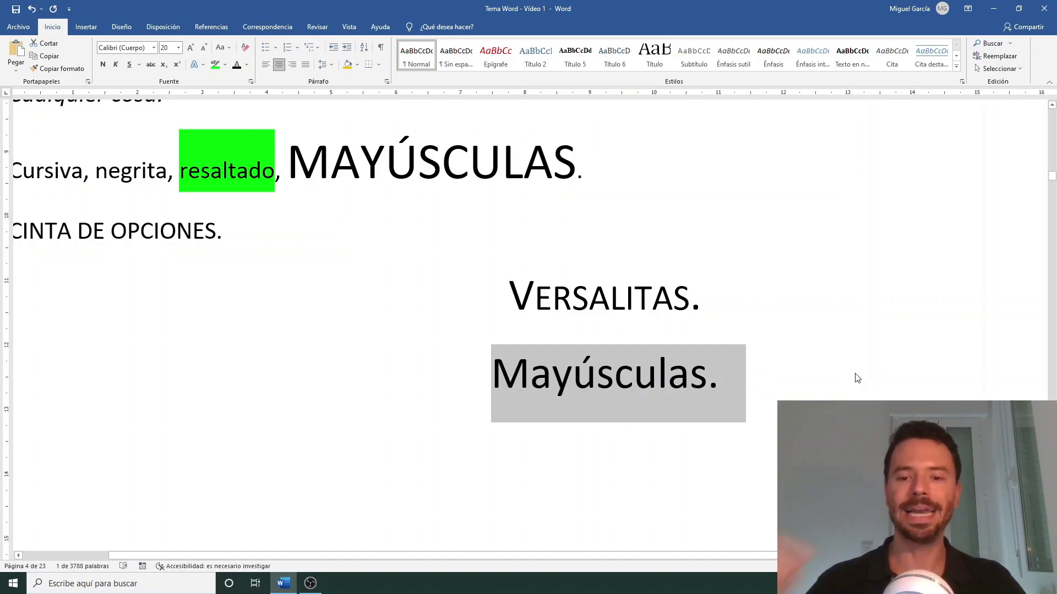
key(shift+F3)
key(shift+F3)
key(shift+F3)
key(shift+F3)
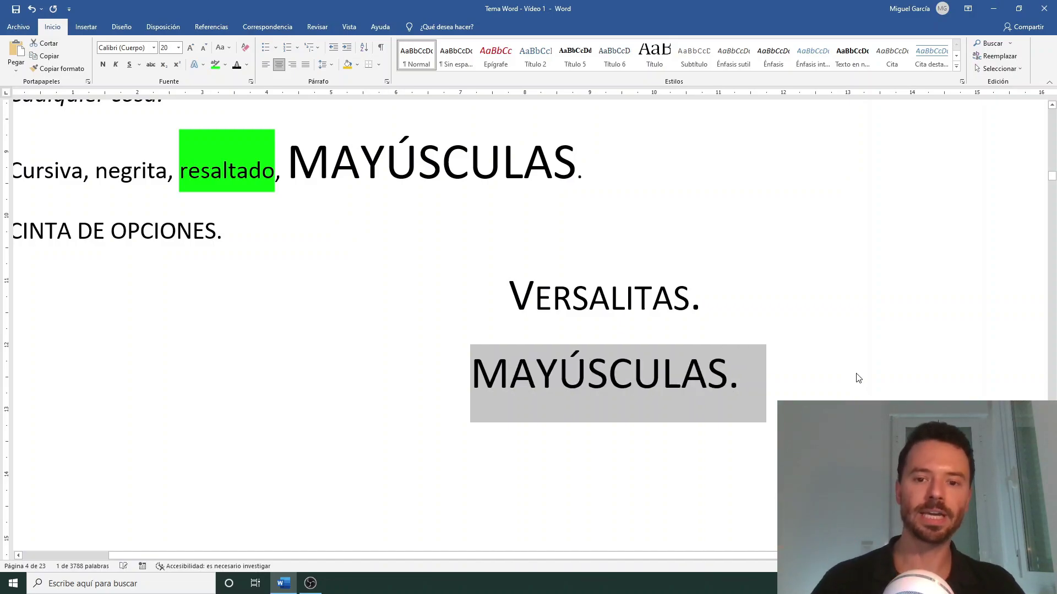
key(shift+F3)
key(shift+F3)
key(shift+F3)
key(shift+F3)
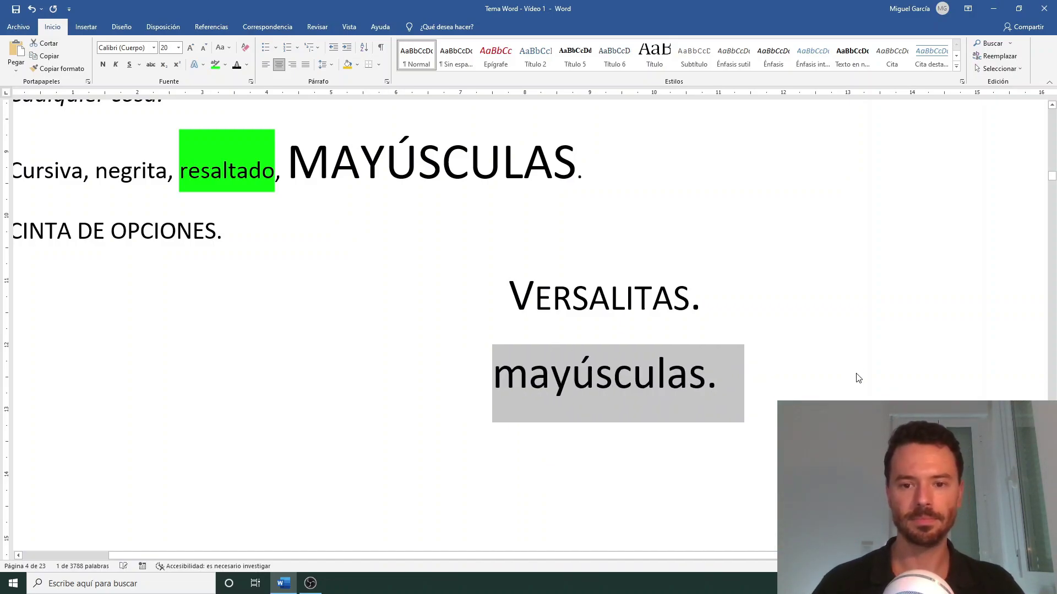
scroll(699, 377, down, 1)
scroll(698, 376, down, 1)
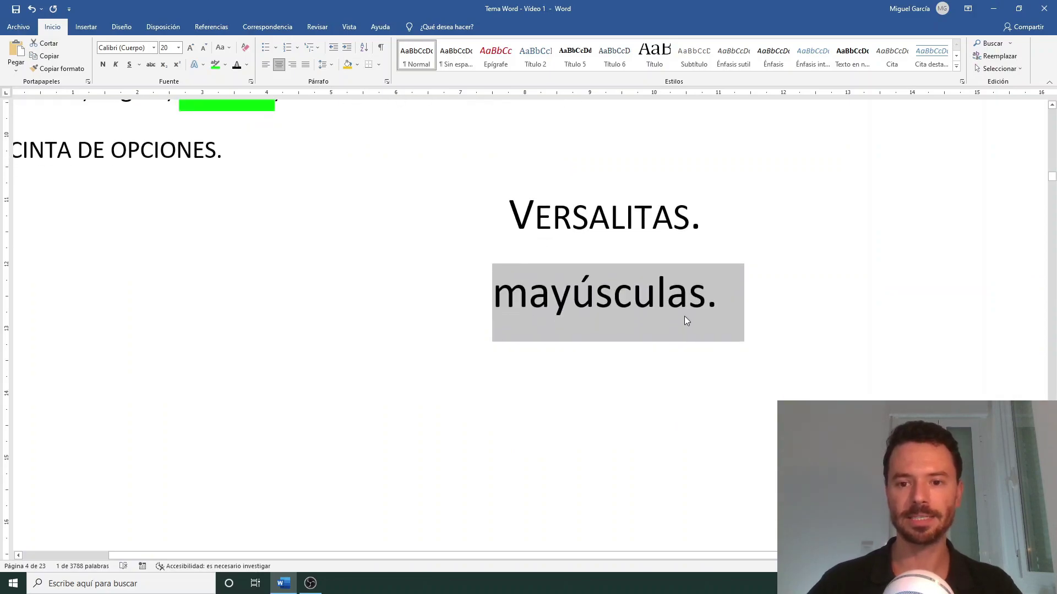
click(687, 316)
- Cycle the letter case of the paragraph starting "cONVIENE tENER eN cUENTA" above the sample lines, ending in sentence case
scroll(687, 316, down, 2)
scroll(617, 356, up, 8)
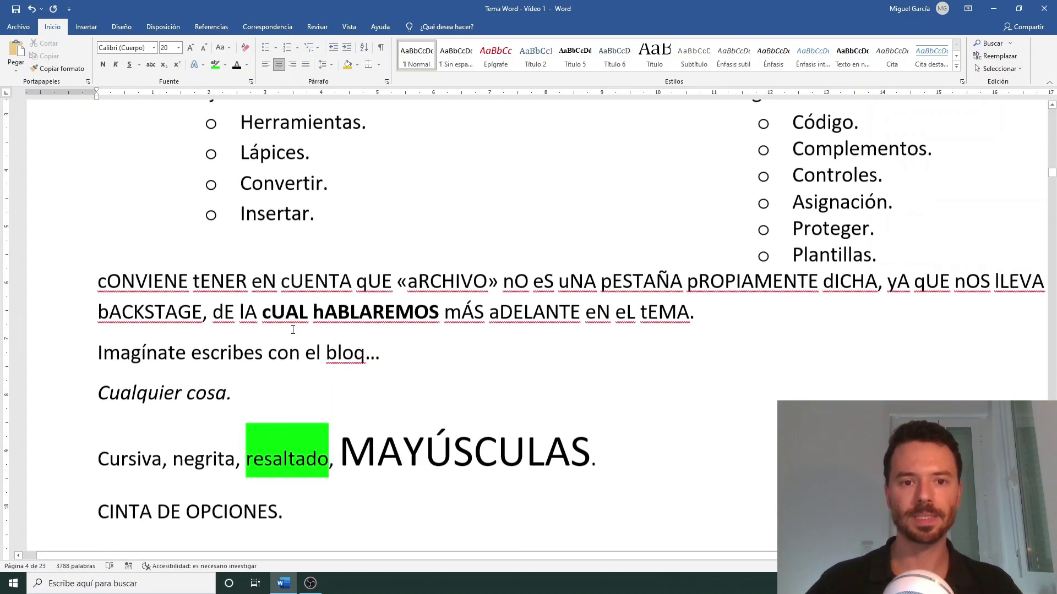
triple_click(290, 304)
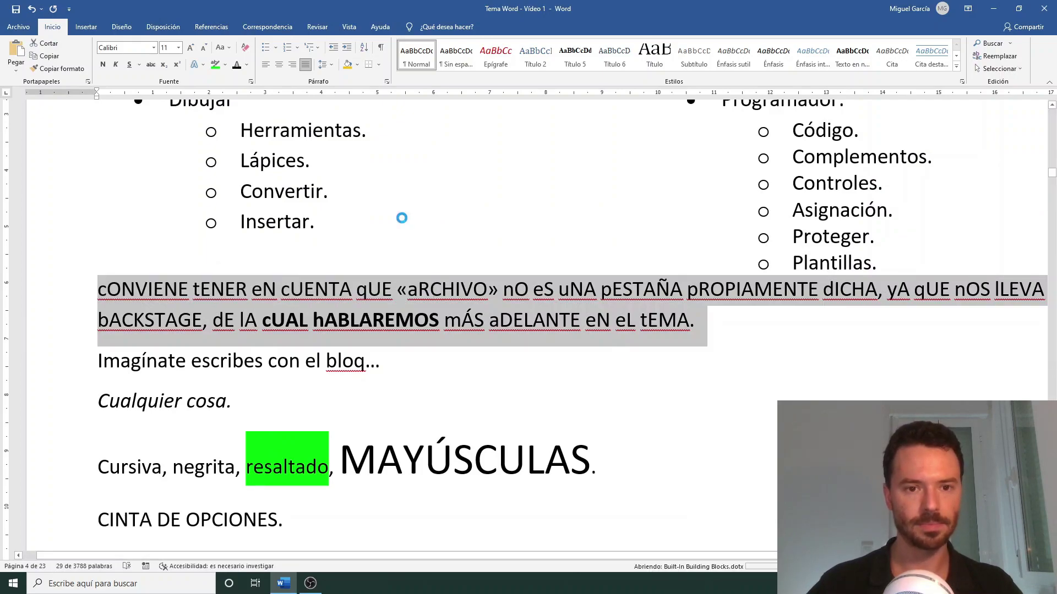
key(alt+F3)
key(Escape)
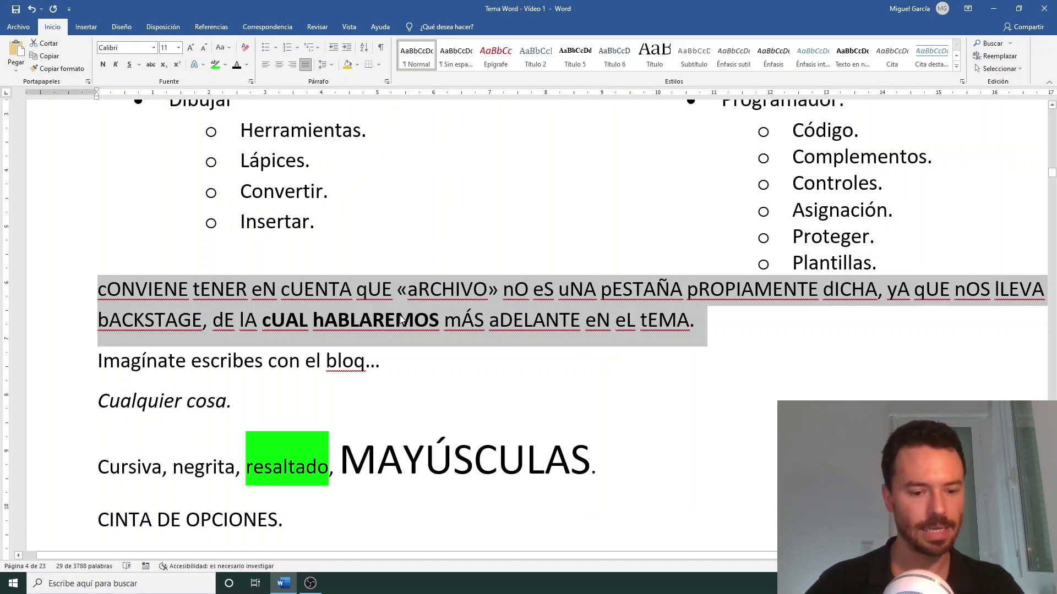
key(ctrl+z)
key(shift+F3)
key(shift+F3)
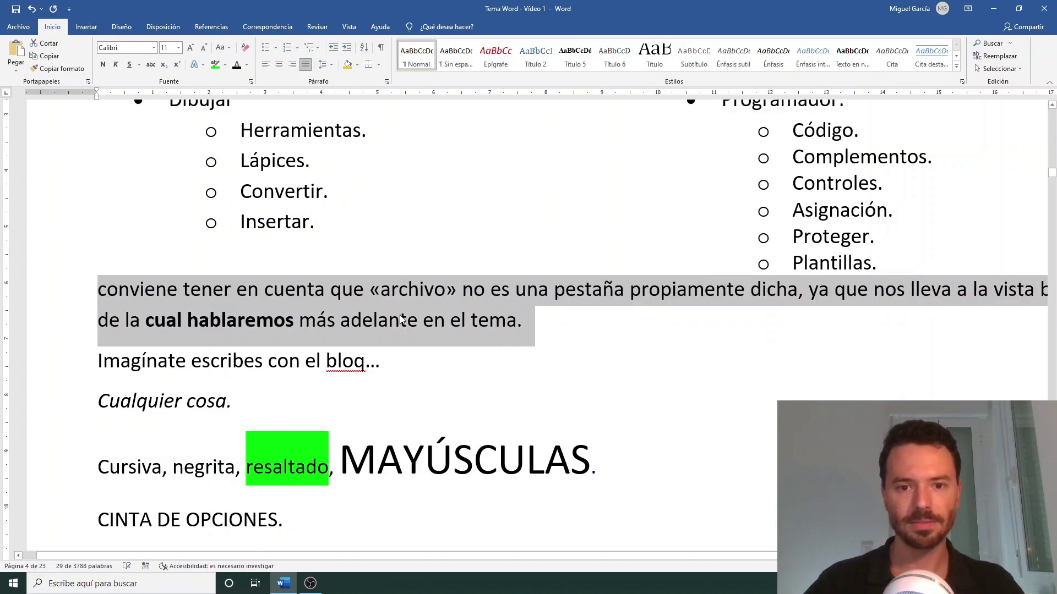
key(shift+F3)
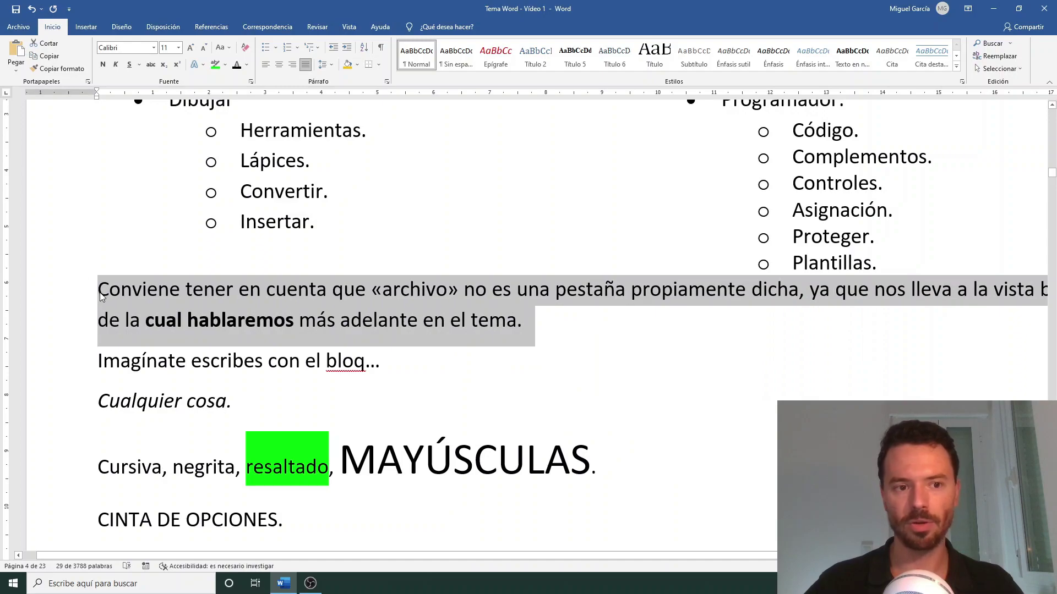
key(shift+F3)
key(shift+F3)
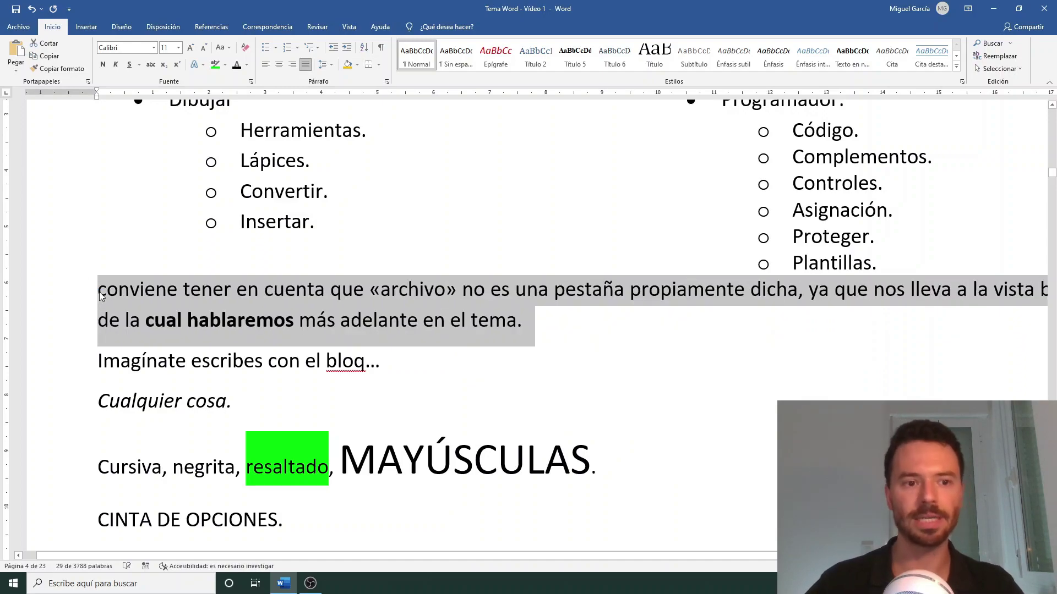
key(shift+F3)
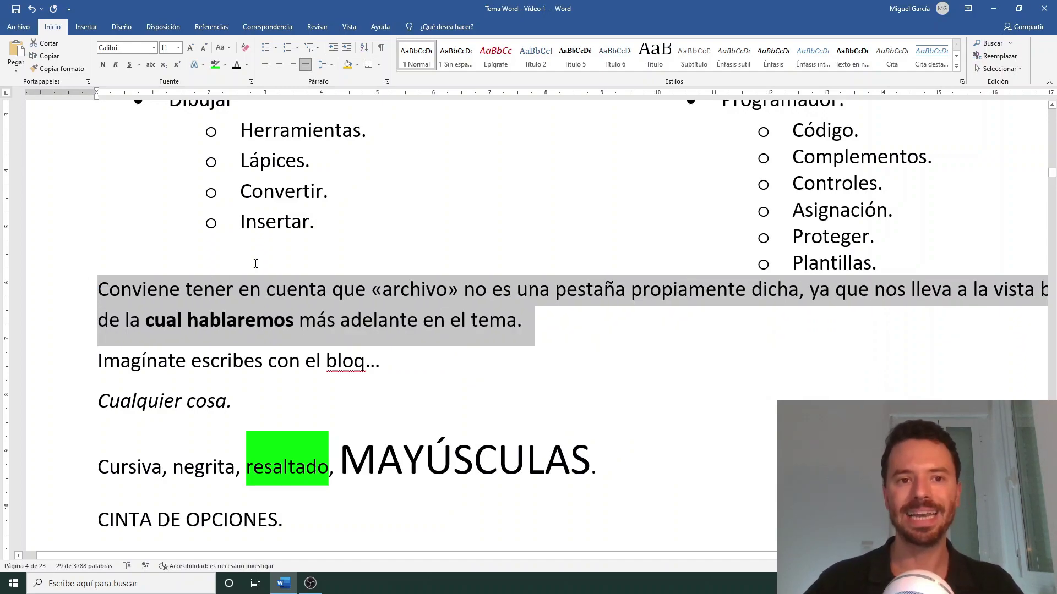
click(226, 295)
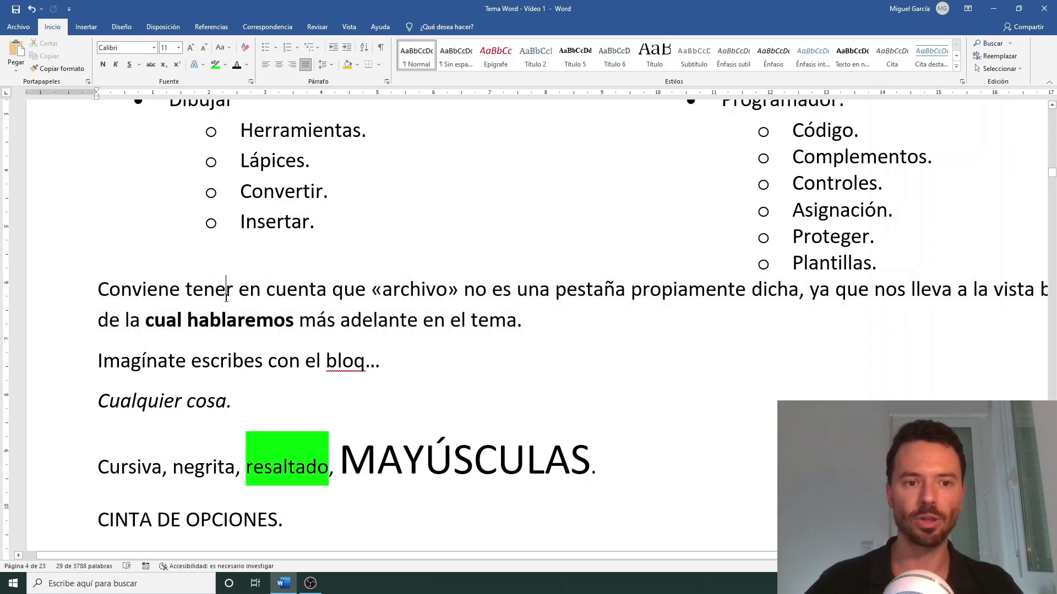
click(223, 47)
key(Escape)
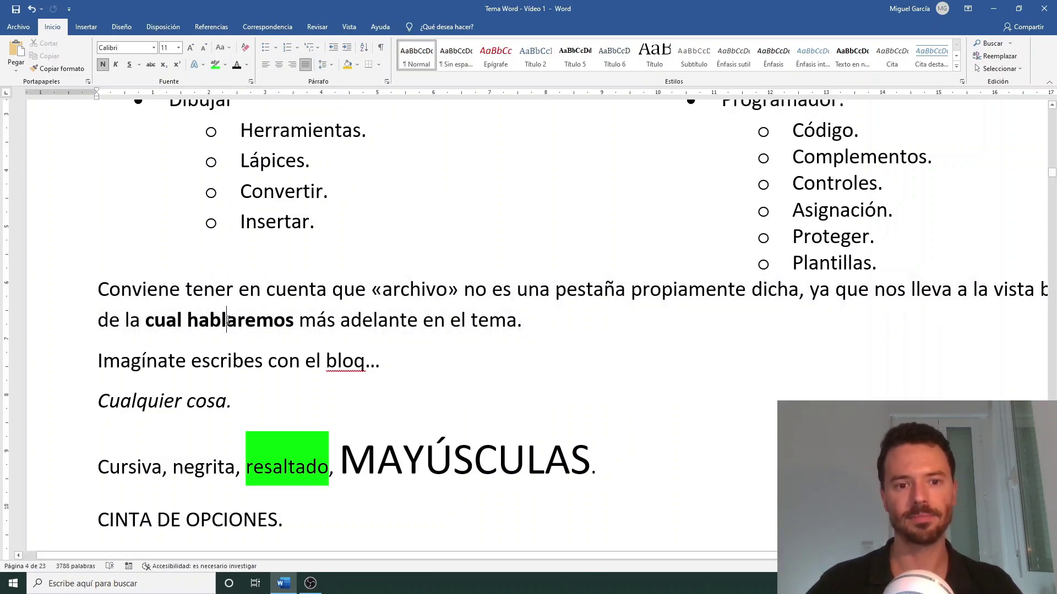
double_click(228, 324)
triple_click(228, 324)
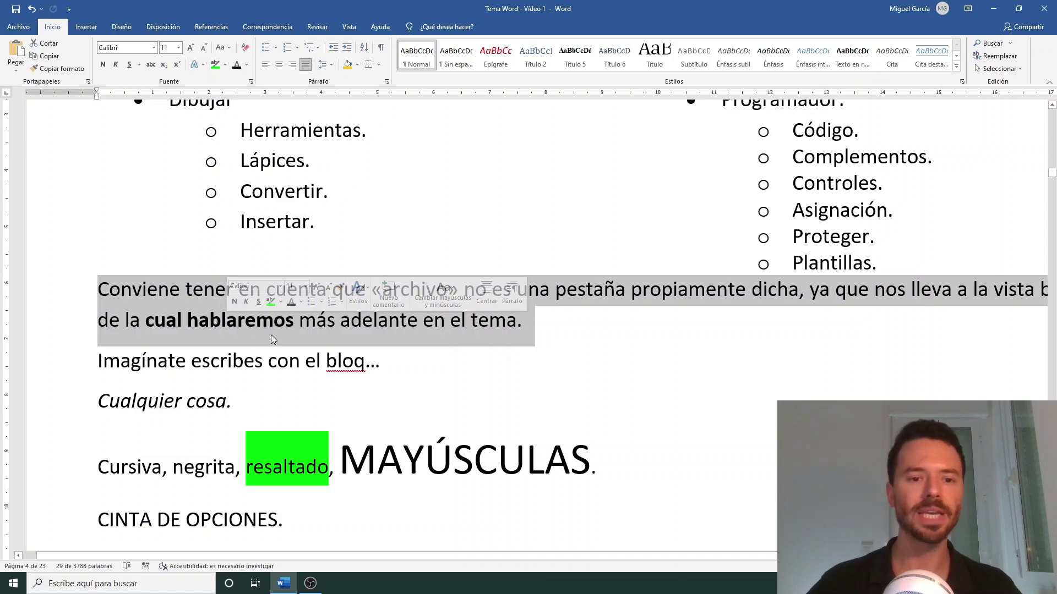
click(291, 321)
- Preview the double strikethrough effect on the word "Imagínate" in the font settings and close them without applying it
scroll(473, 333, down, 4)
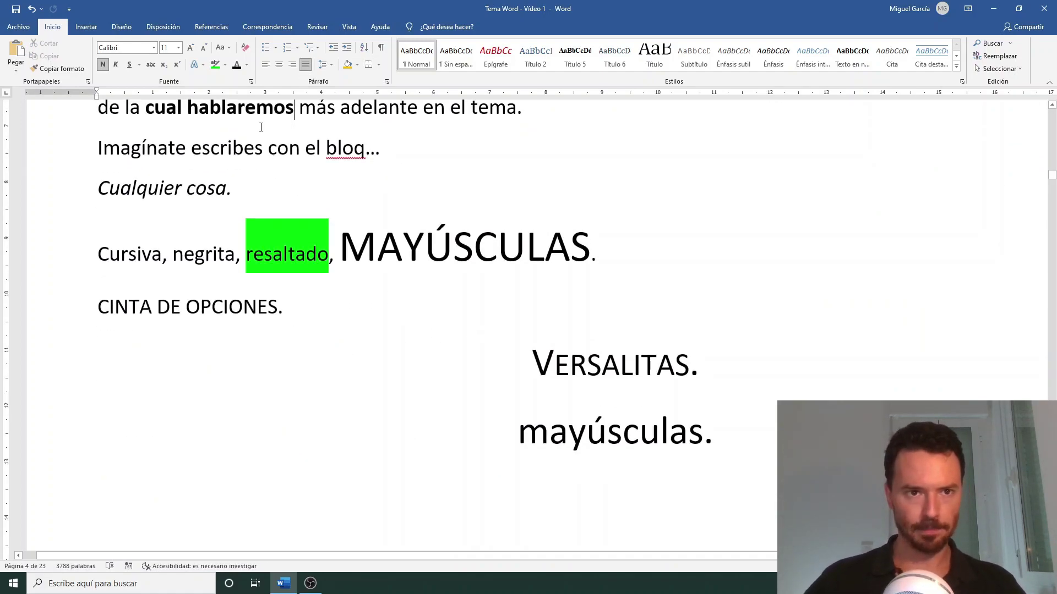
click(251, 82)
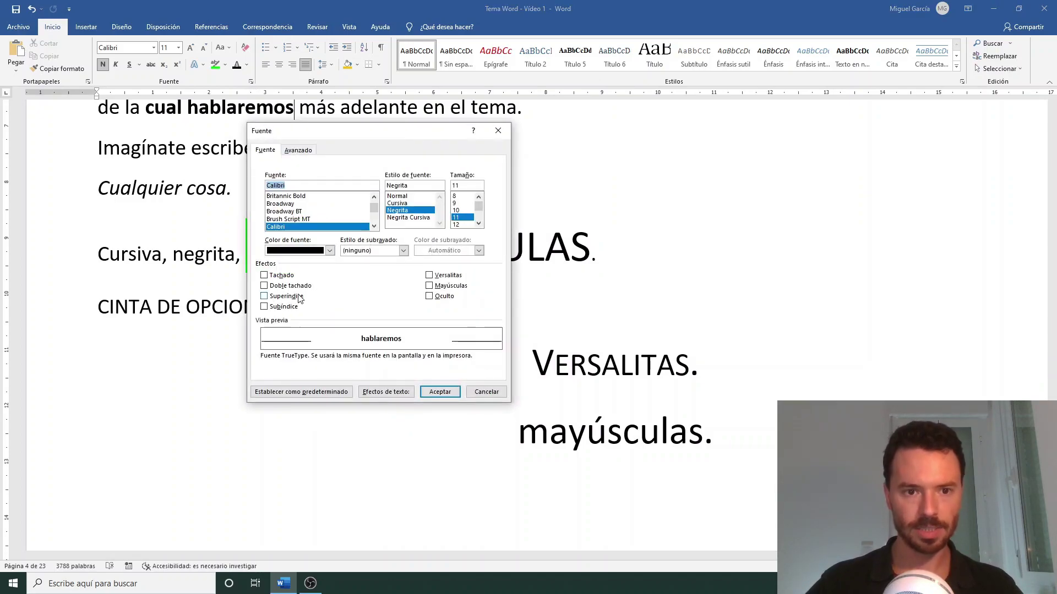
key(Escape)
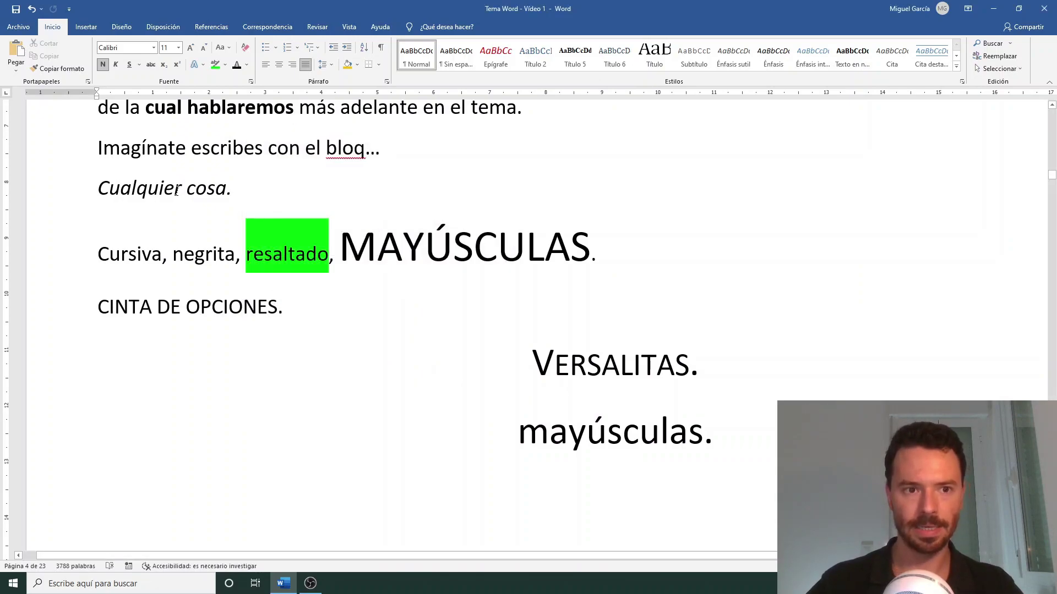
double_click(152, 151)
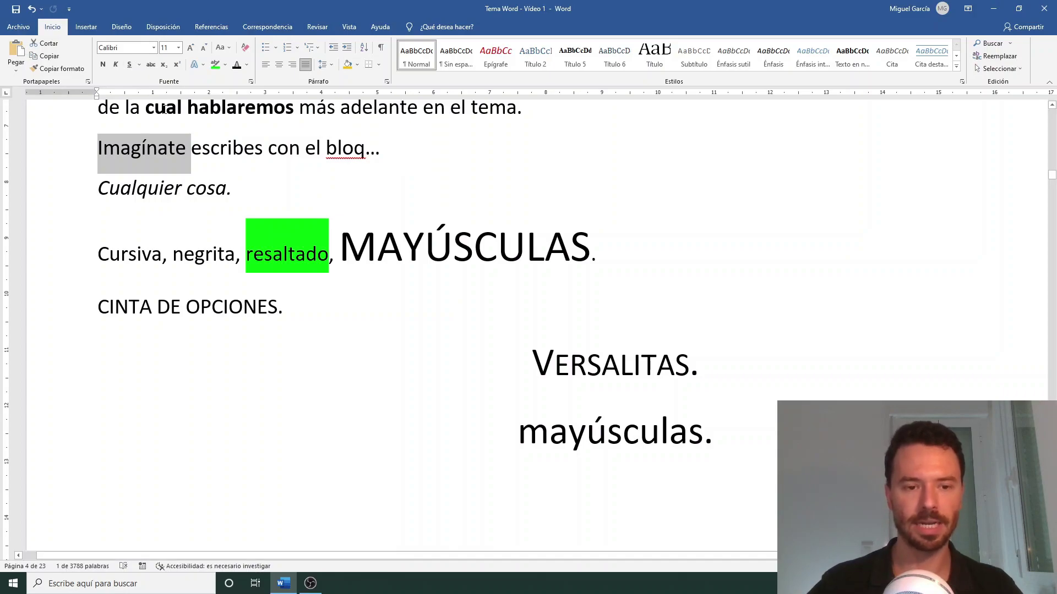
click(251, 81)
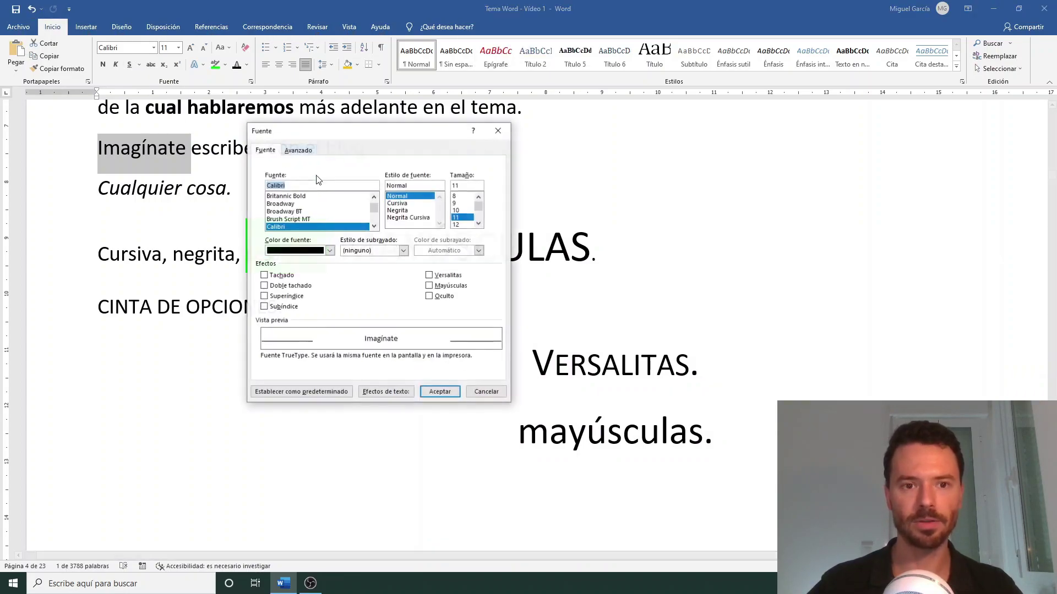
click(276, 286)
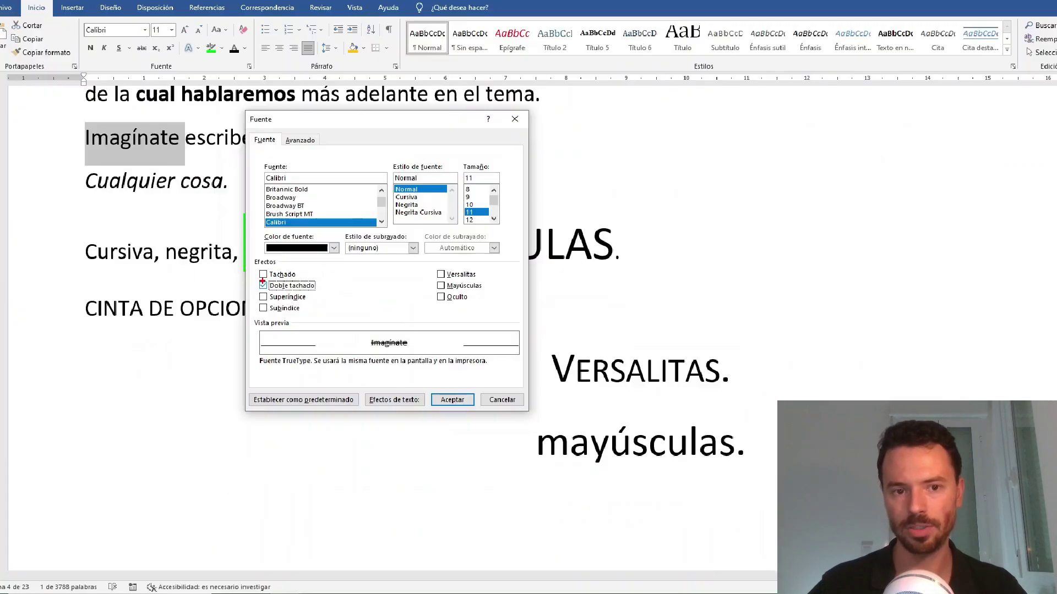
key(Escape)
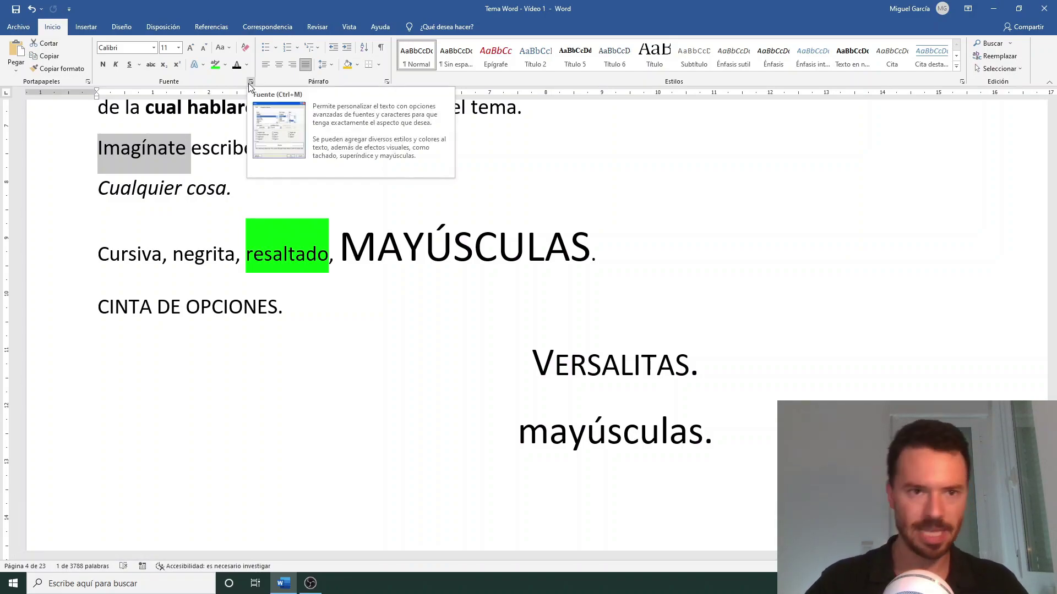
- Look at the text effects options for the line "Cualquier cosa." in the font settings and in the text effects gallery
click(235, 189)
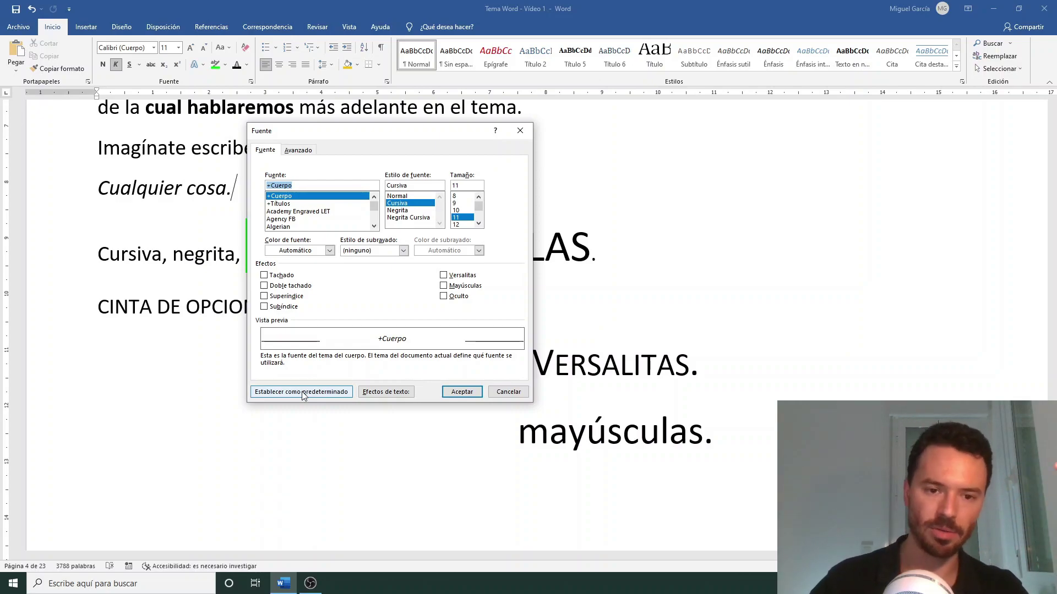
click(373, 392)
click(422, 140)
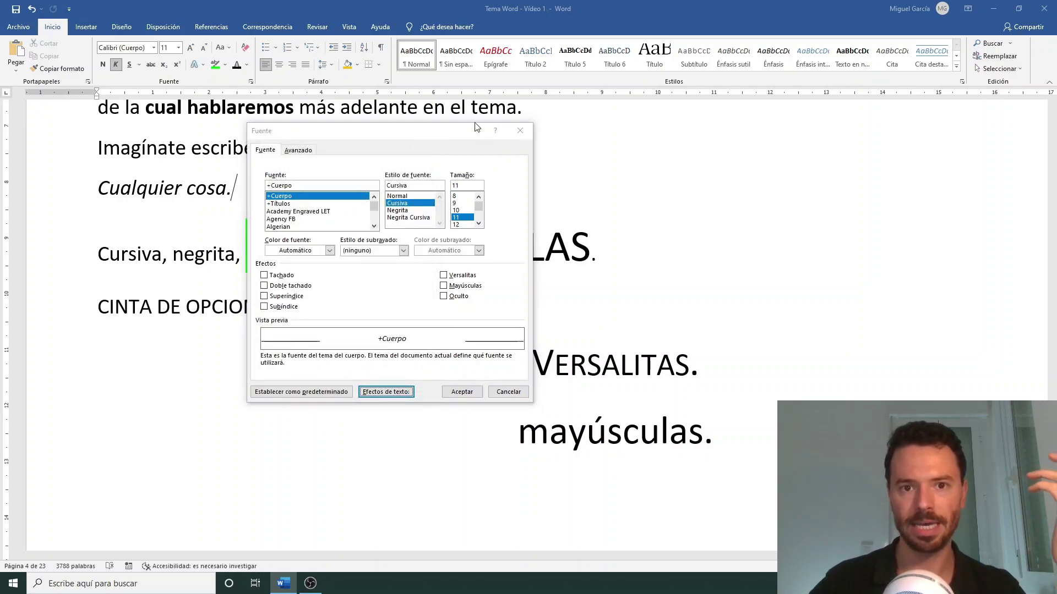
click(519, 130)
click(197, 65)
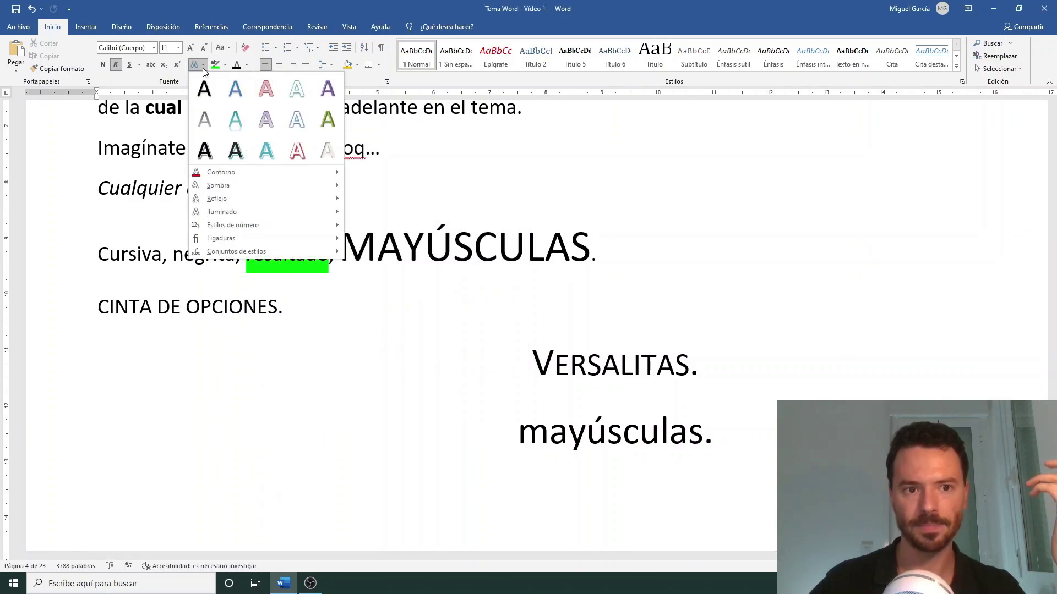
key(Escape)
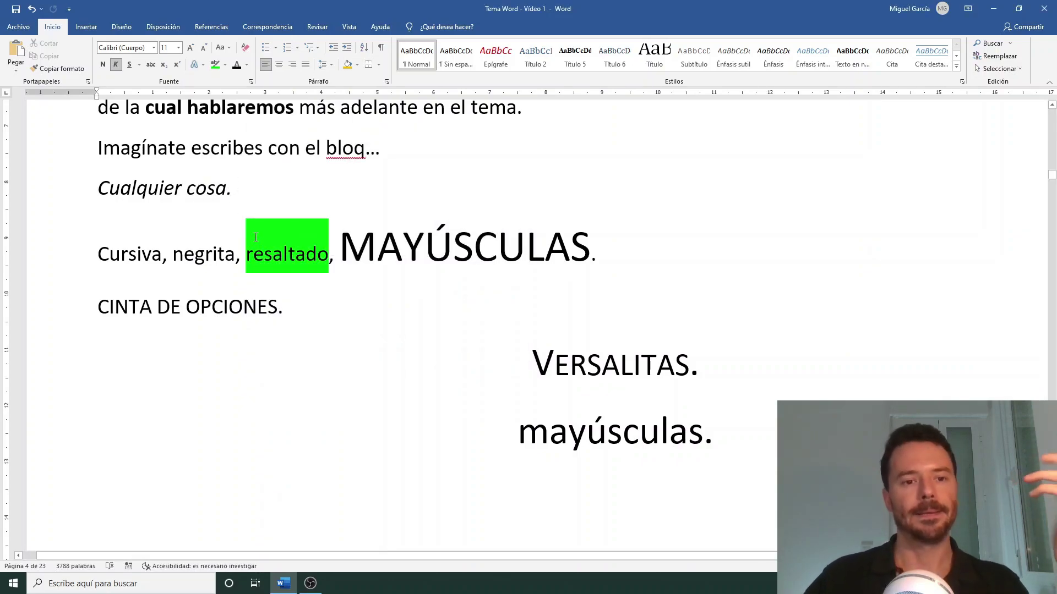
- Open the font settings for "OPCIONES" in the line "CINTA DE OPCIONES." and alternate between the basic and advanced pages
click(257, 300)
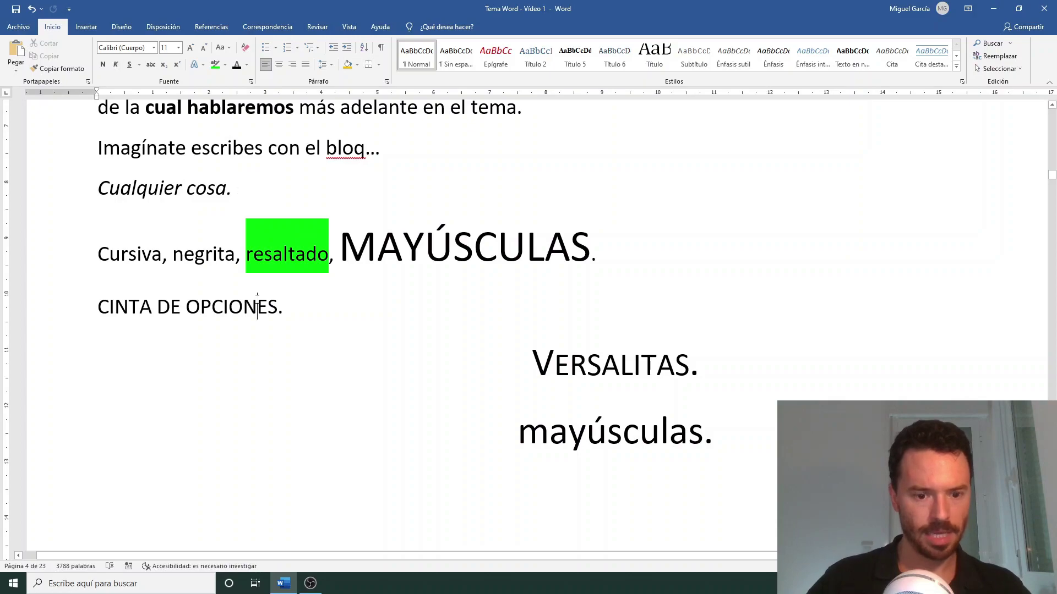
key(ctrl+d)
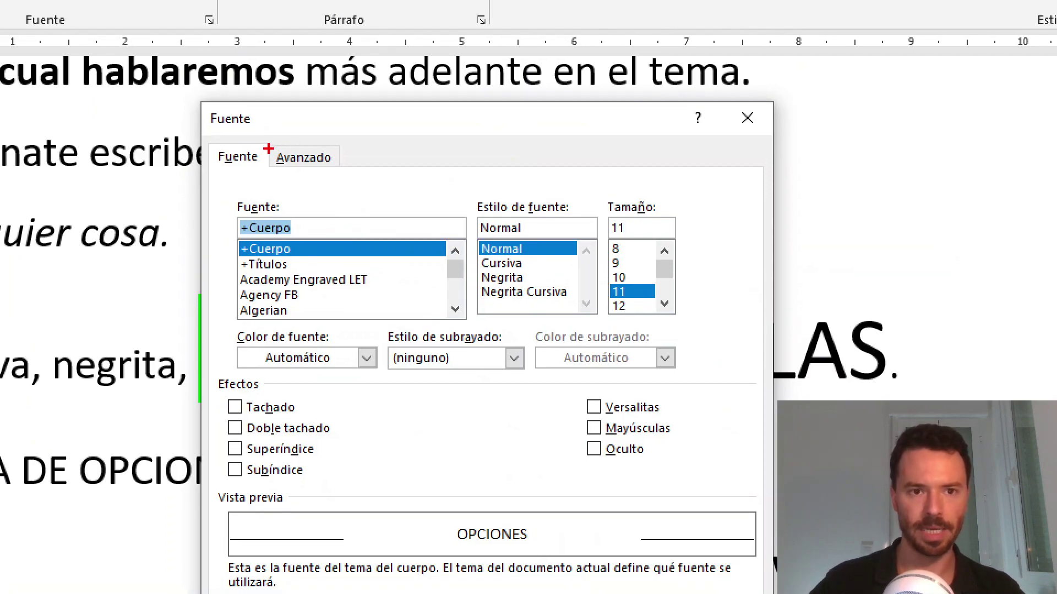
drag(268, 147, 352, 175)
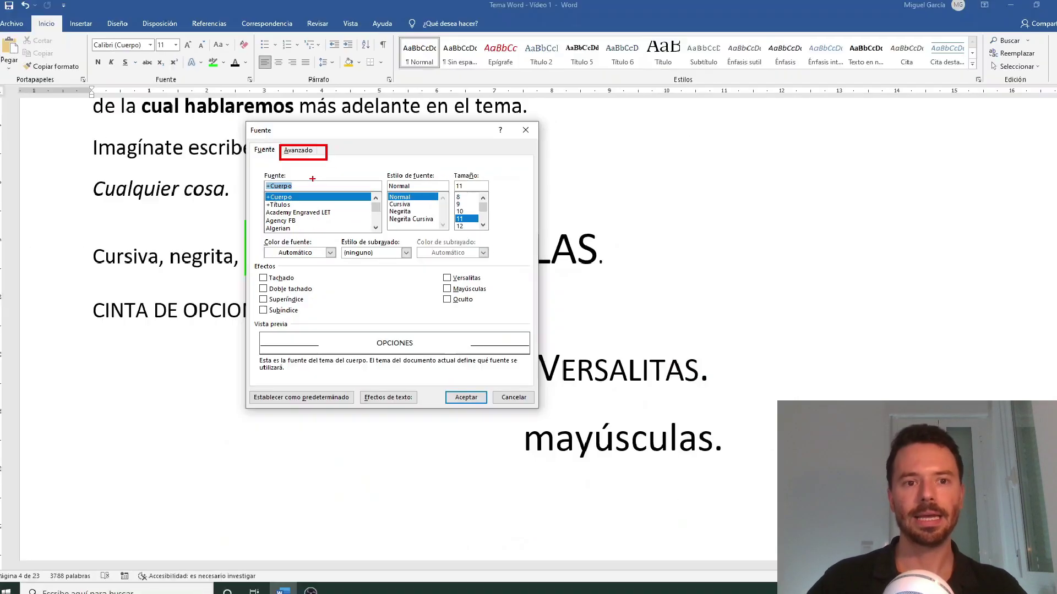
key(Escape)
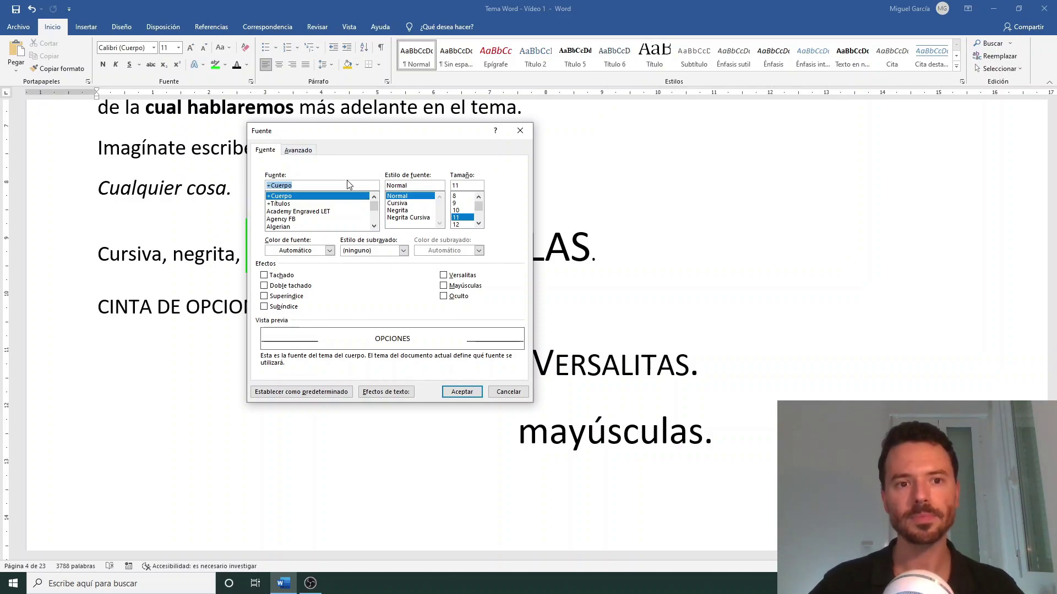
key(ctrl+Tab)
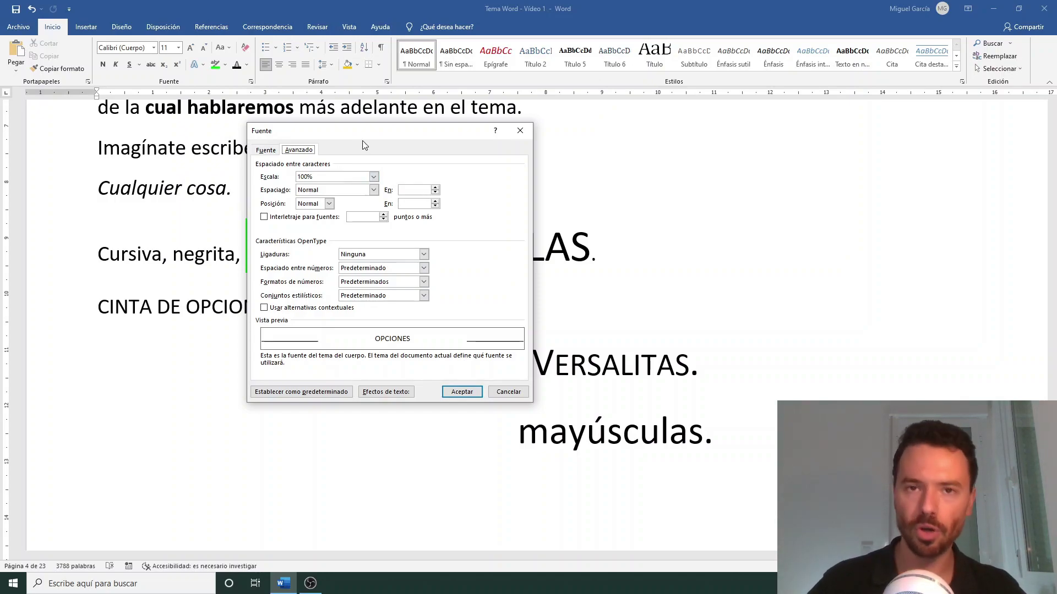
key(ctrl+Tab)
key(ctrl+Tab)
key(ctrl+Tab)
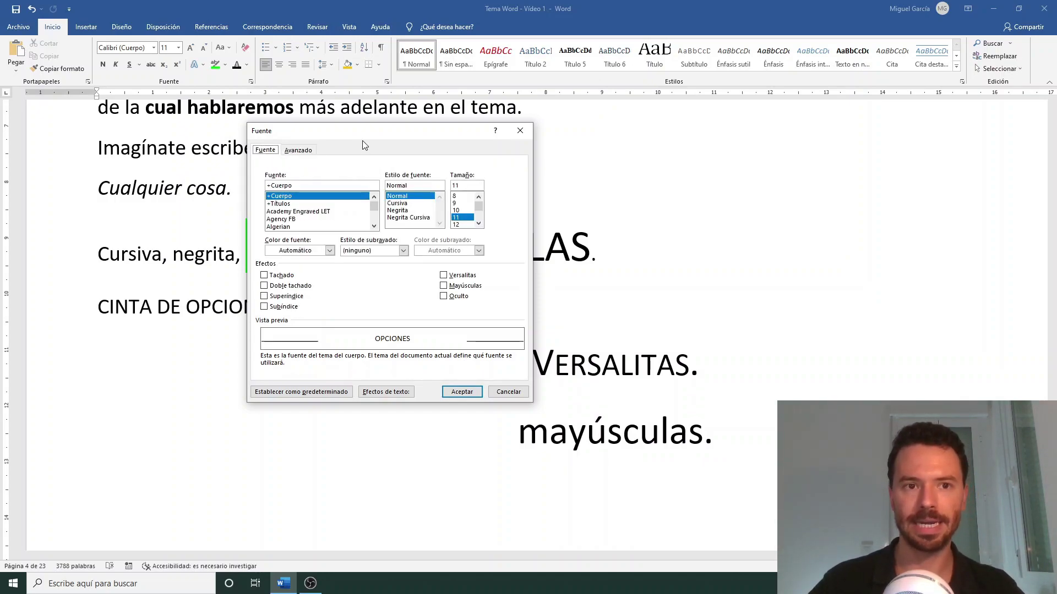
key(ctrl+Tab)
key(ctrl+Tab)
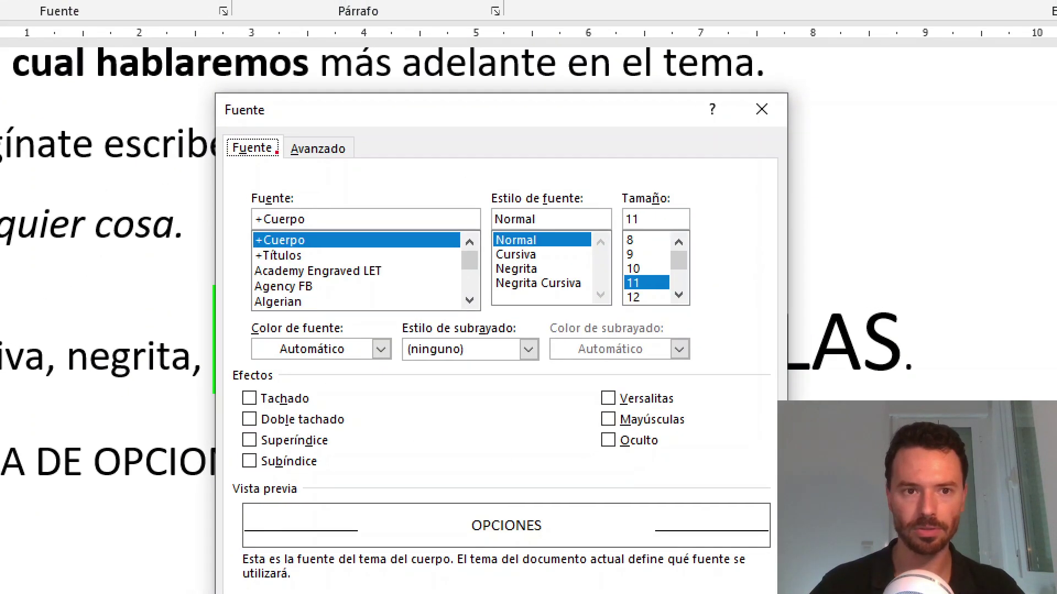
drag(221, 127, 312, 159)
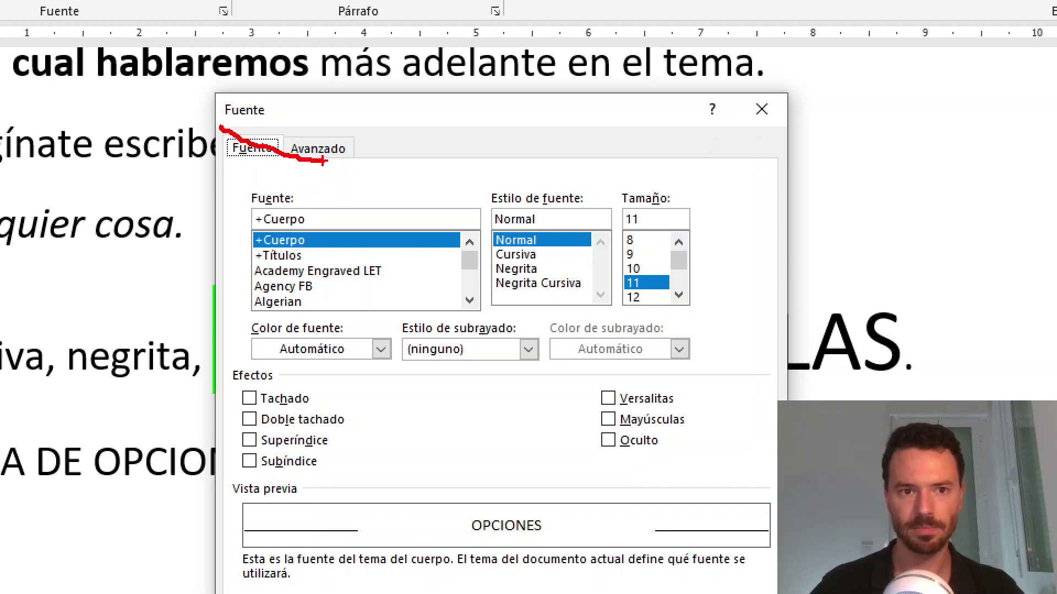
drag(224, 130, 353, 166)
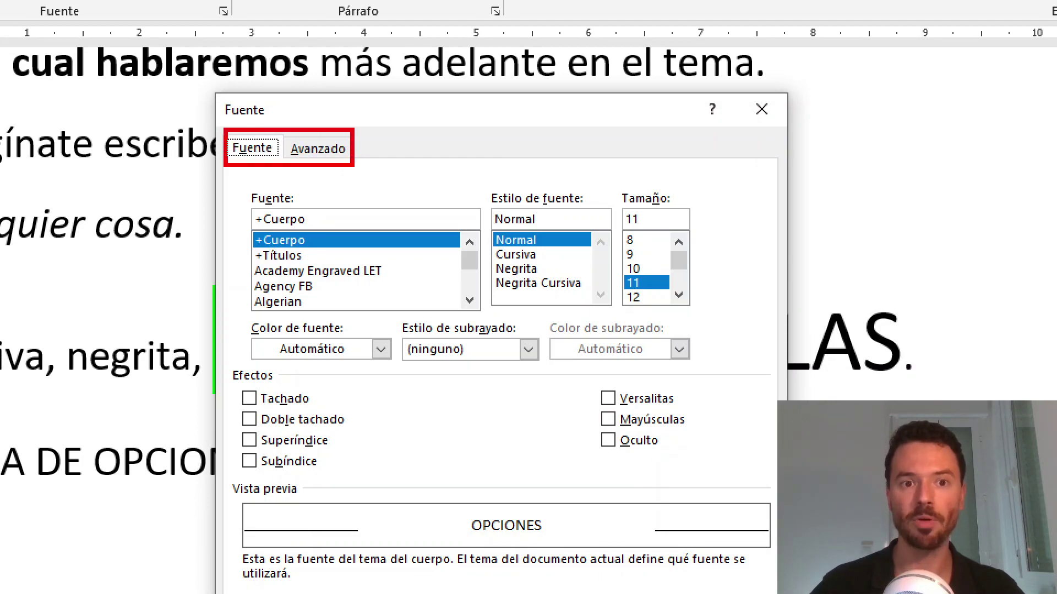
drag(428, 178, 428, 224)
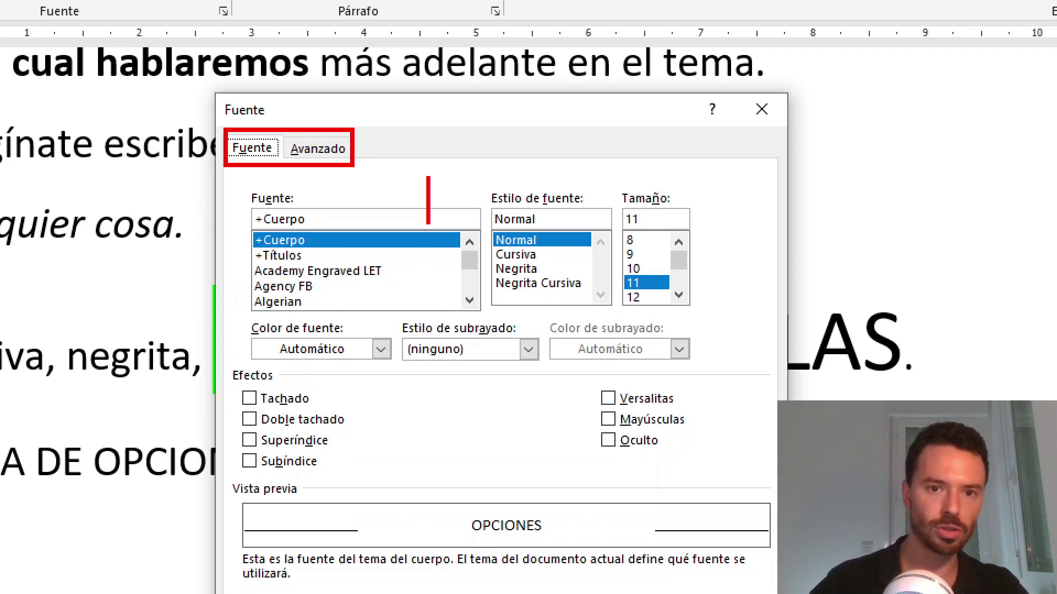
drag(444, 104, 444, 152)
text(ctrl)
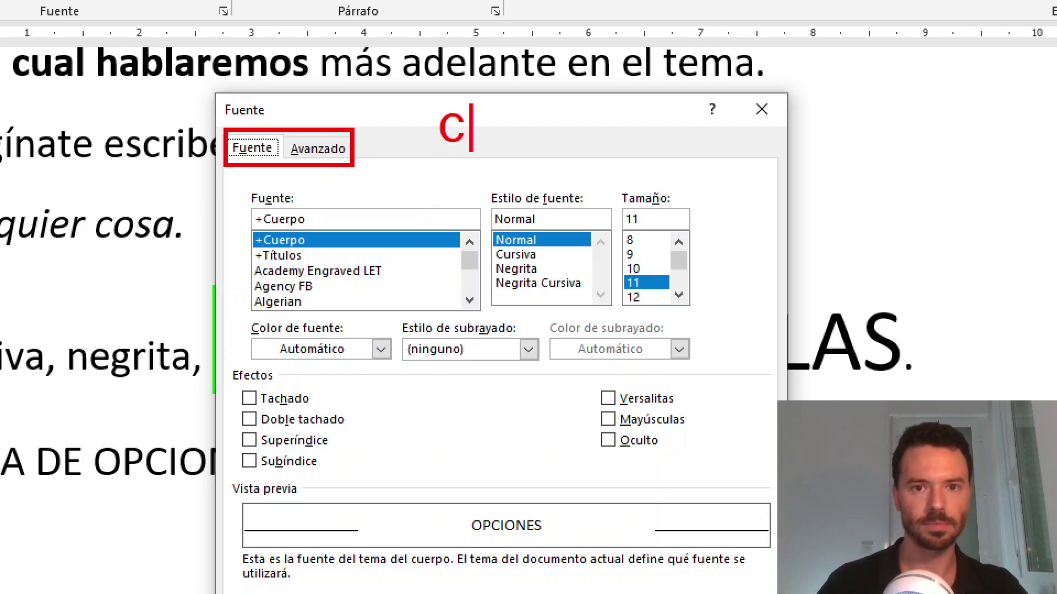
text(+tabulado)
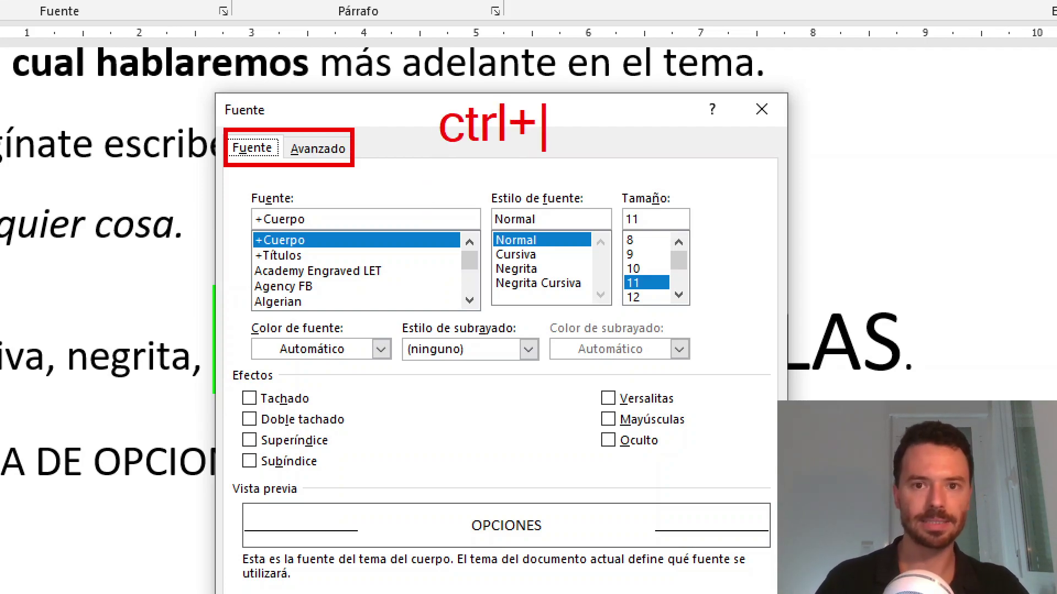
text(r)
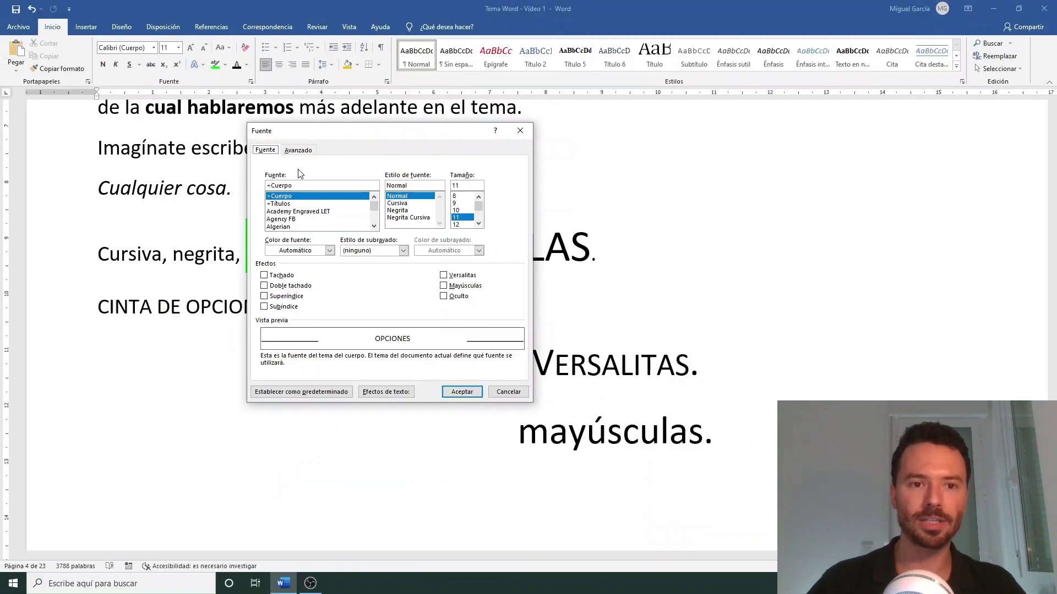
- Examine the character spacing and OpenType options on the advanced font page, switching back and forth with the basic font page
click(301, 153)
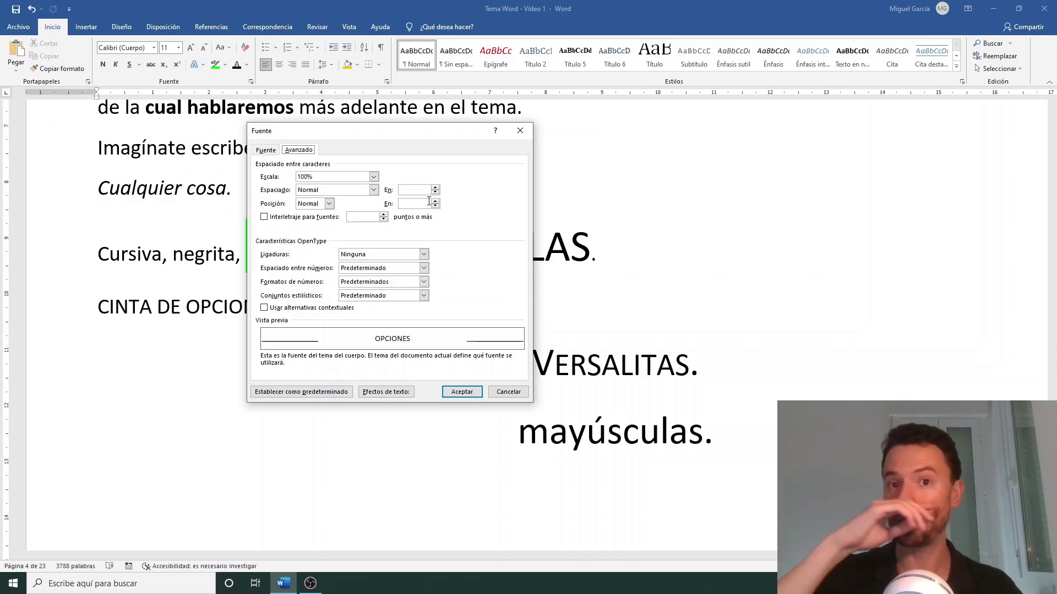
key(ctrl+shift+Tab)
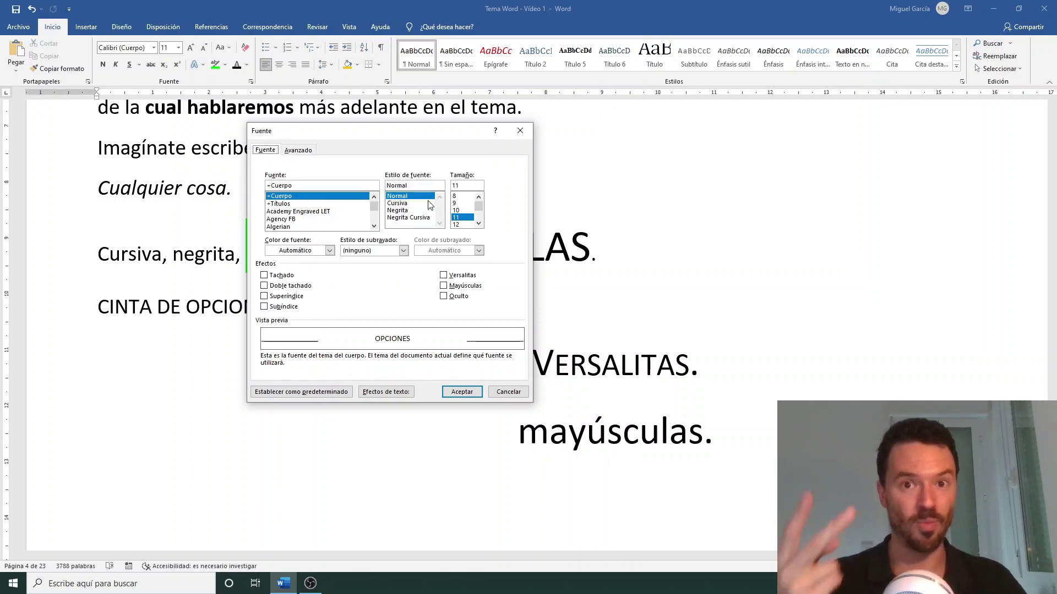
key(ctrl+Tab)
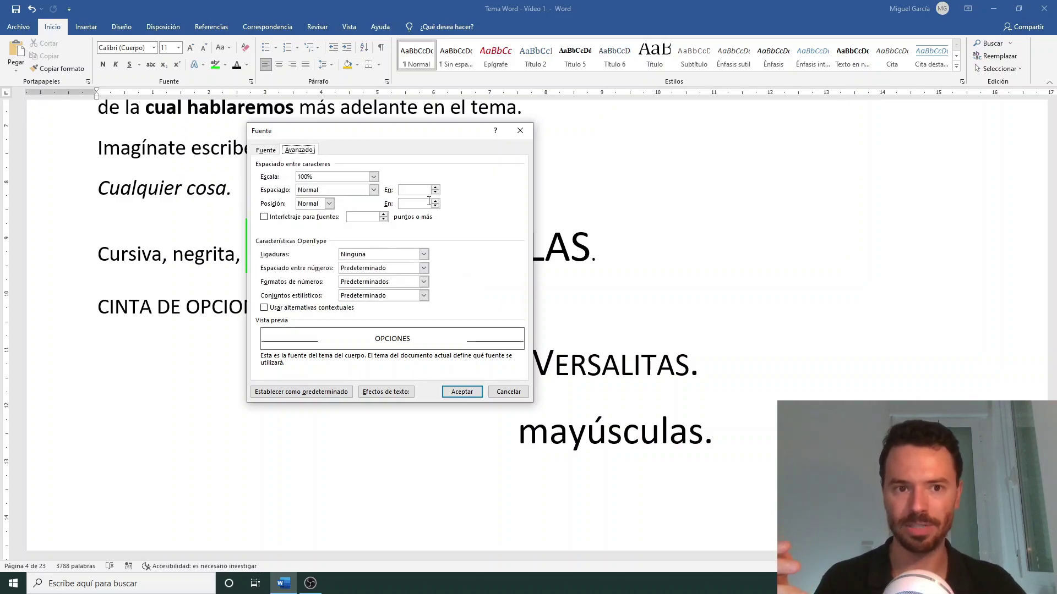
key(ctrl+Tab)
key(ctrl+Tab)
key(ctrl+Tab)
key(ctrl+Tab)
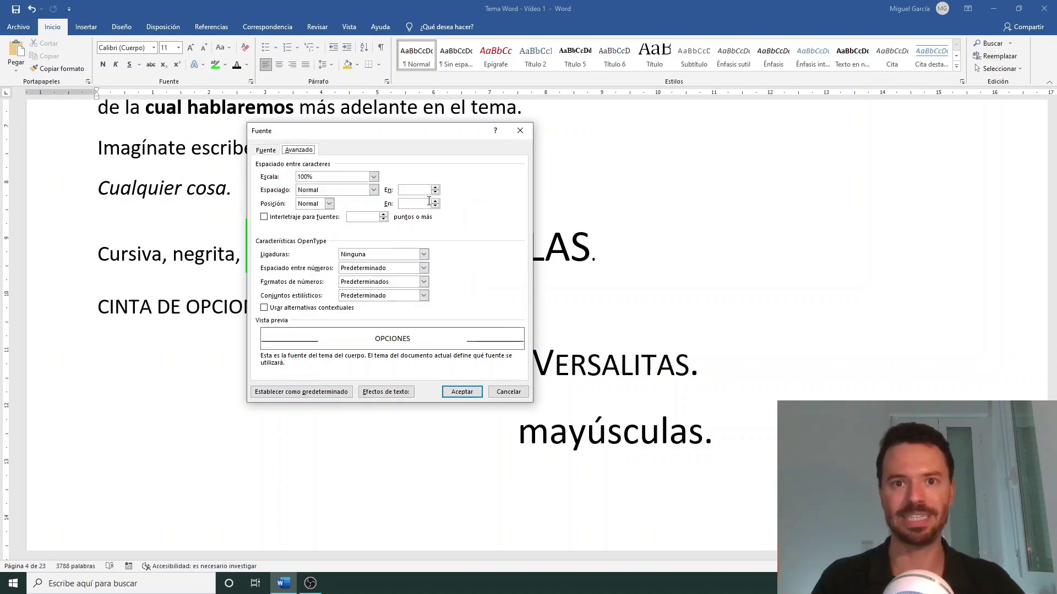
key(ctrl+Tab)
key(ctrl+Tab)
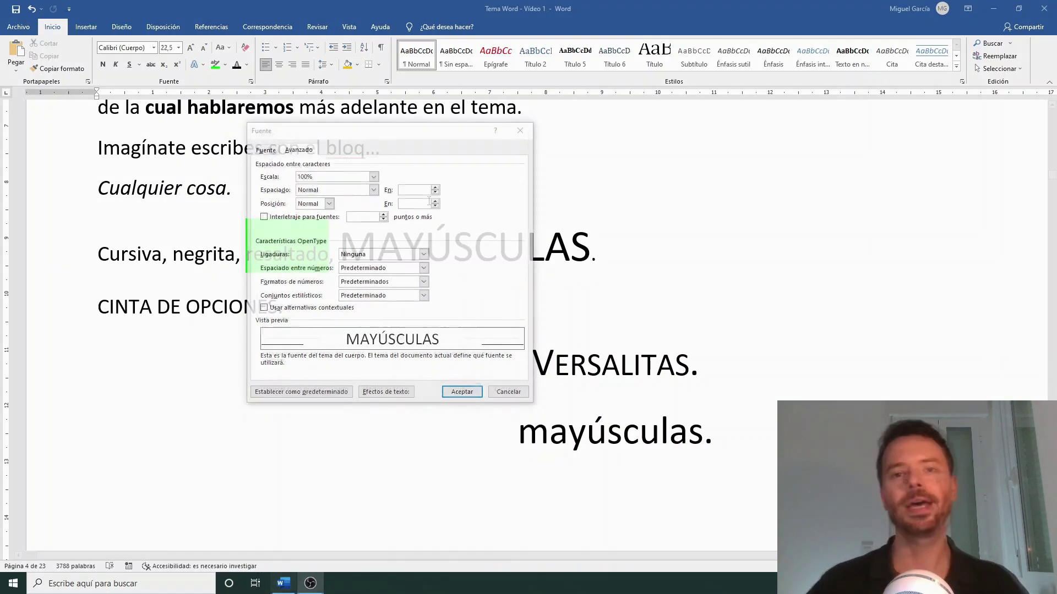
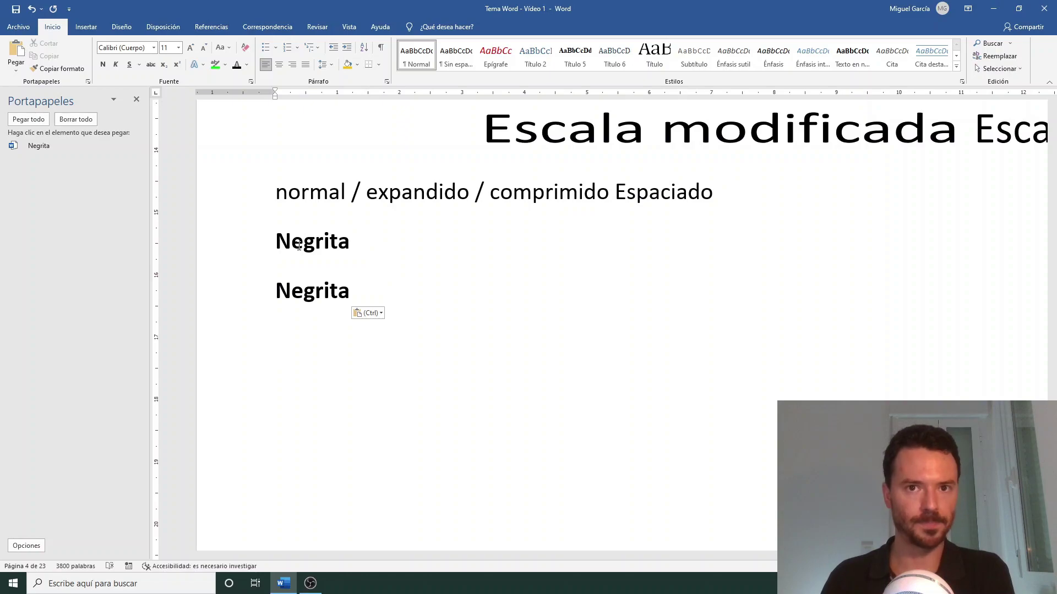
- Add the word "Cursiva" in non-bold text after the first "Negrita" below the "normal / expandido / comprimido Espaciado" line
click(365, 240)
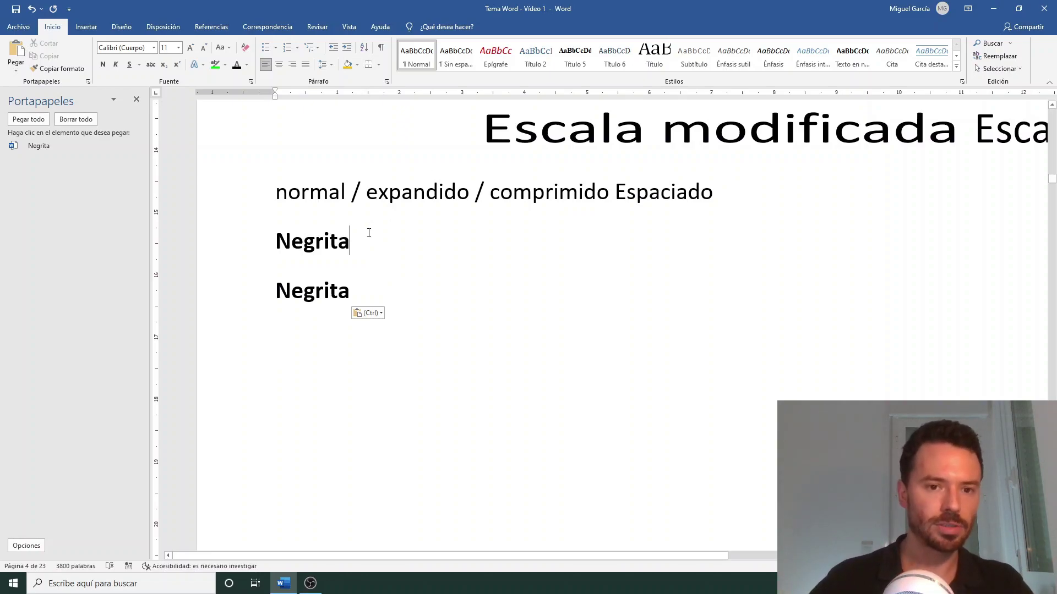
key(ctrl+n)
text(Cursiva)
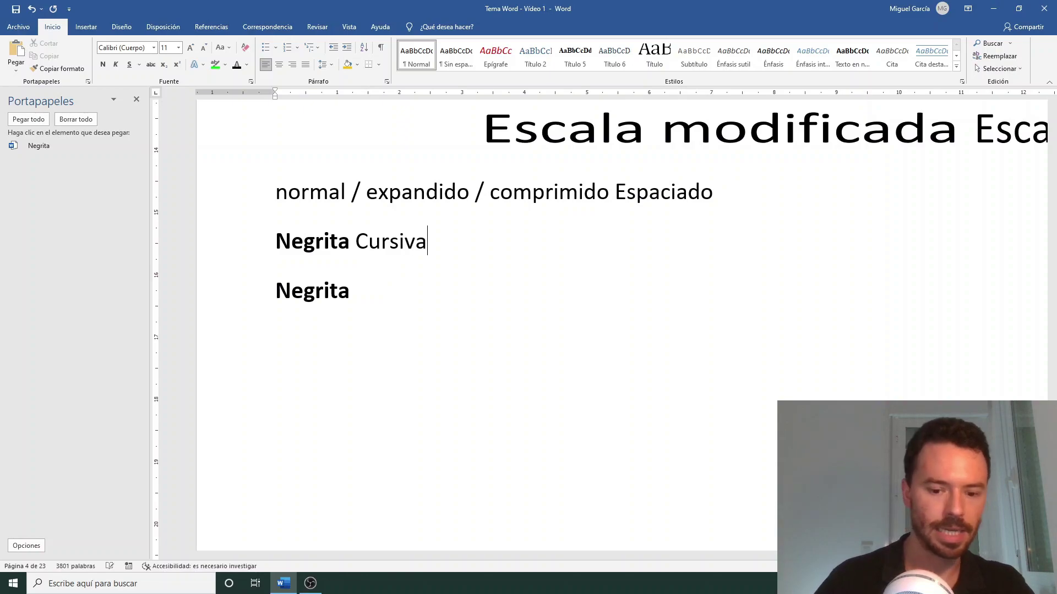
- Italicize "Cursiva" in the "Negrita Cursiva" line and replace the lone "Negrita" line below with a copy of that line
drag(427, 242, 355, 243)
key(ctrl+k)
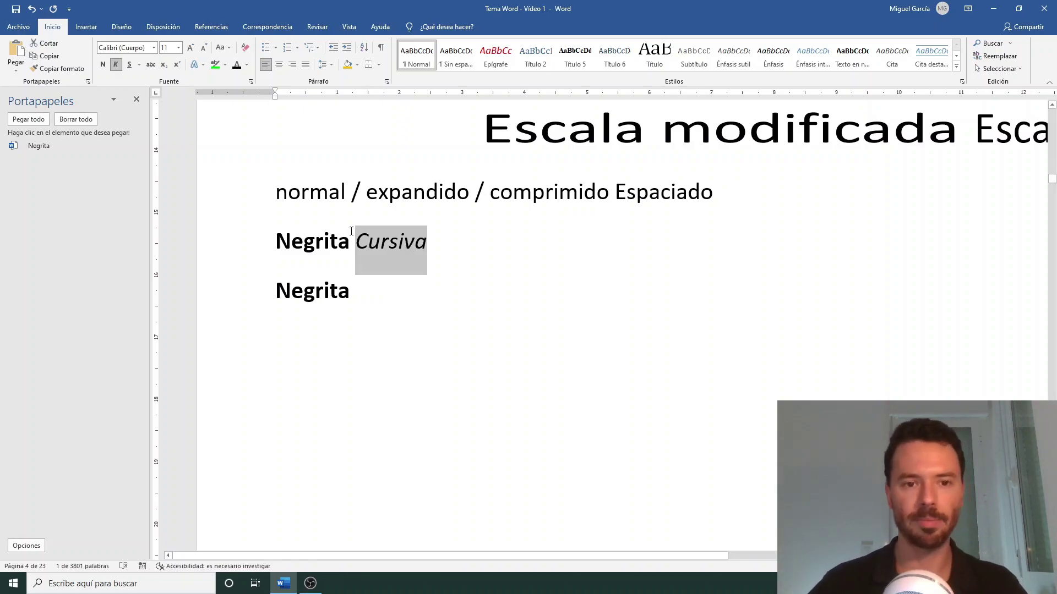
click(232, 251)
key(ctrl+c)
click(245, 300)
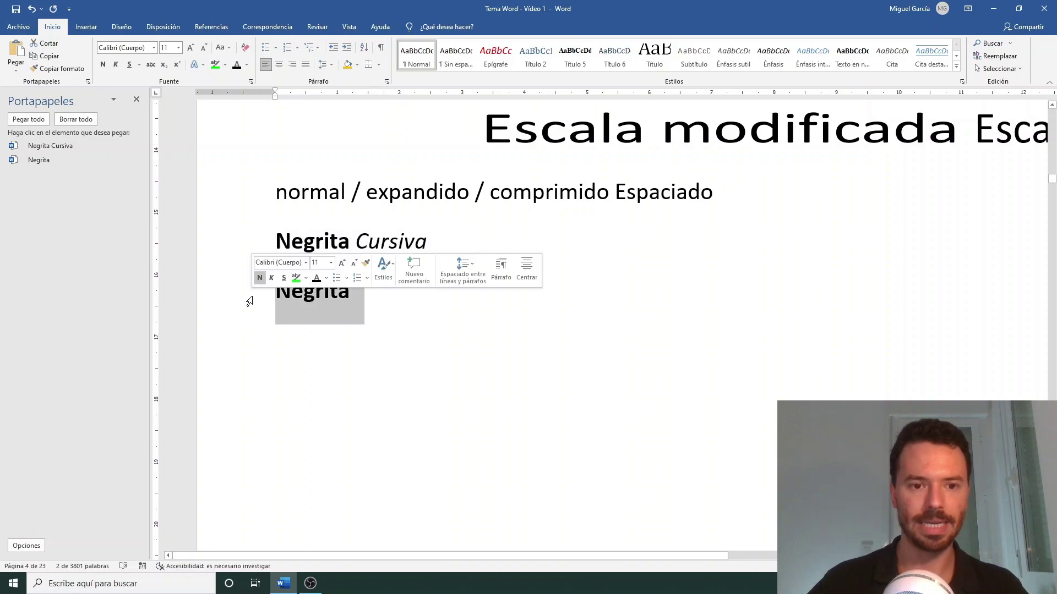
key(Delete)
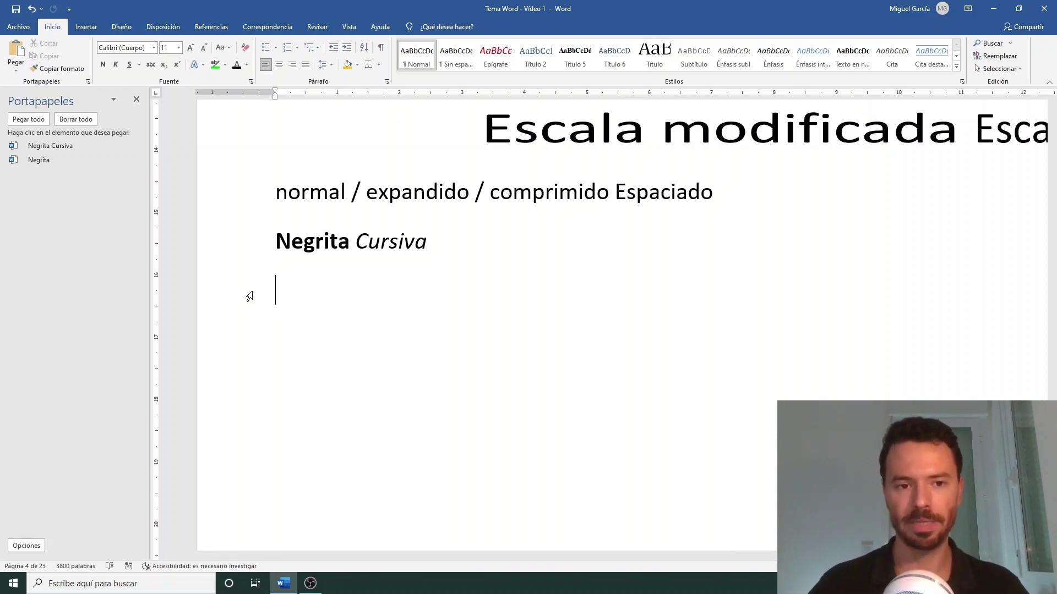
key(ctrl+v)
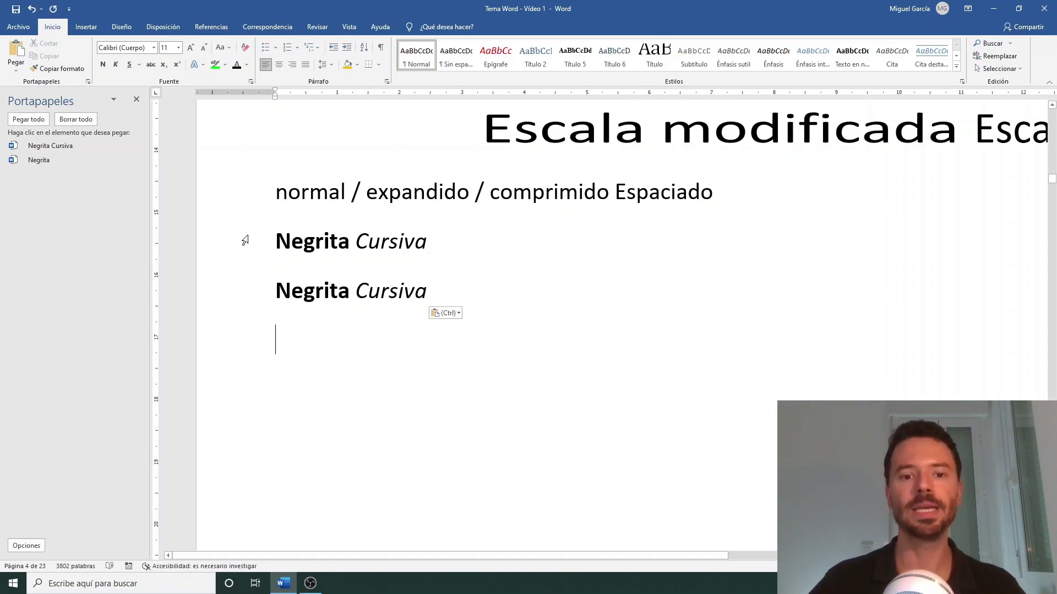
- Apply the text-only paste option to the pasted "Negrita Cursiva" line, dropping its bold and italic formatting
key(alt)
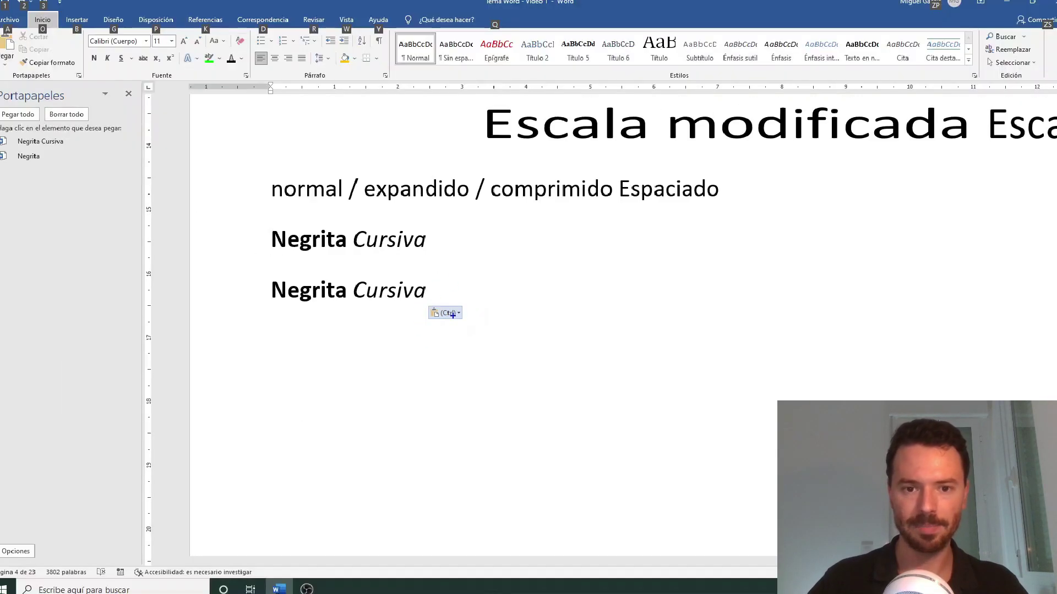
click(464, 315)
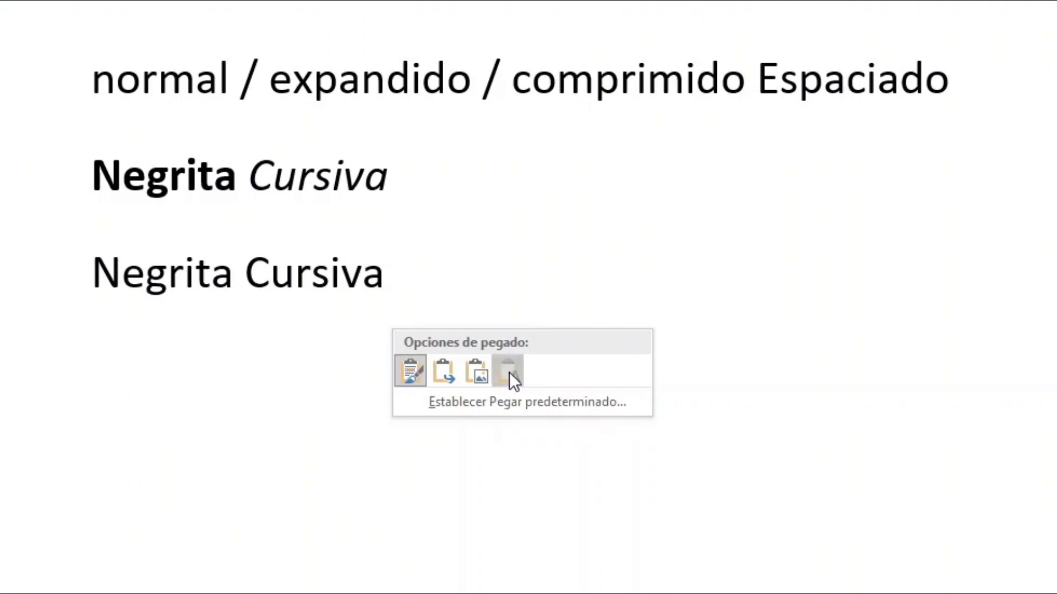
click(510, 372)
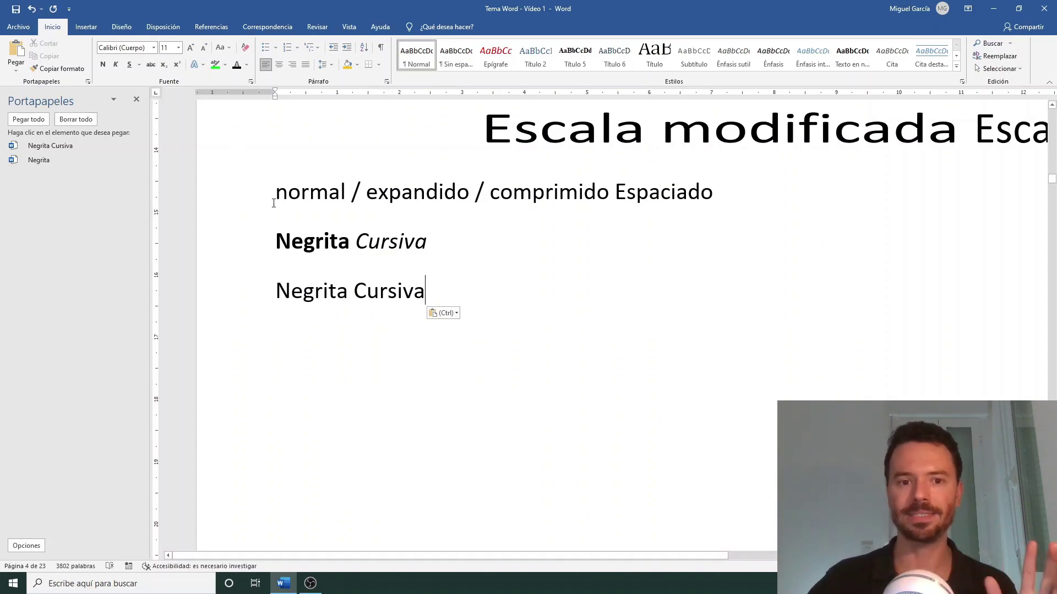
- Set the font of the bold word "Negrita" in the upper "Negrita Cursiva" line to Broadway
double_click(329, 240)
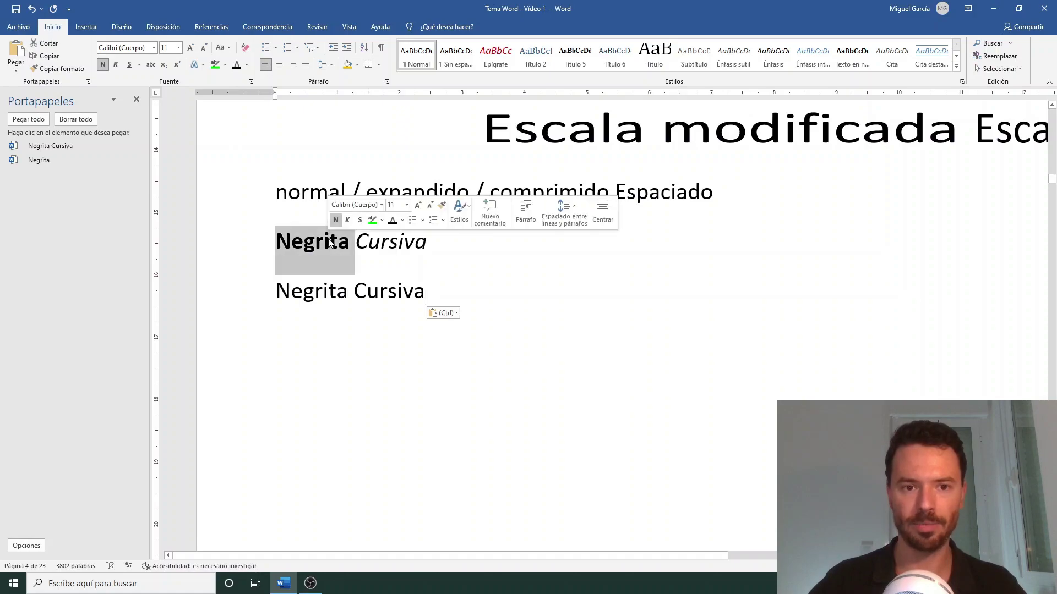
click(155, 48)
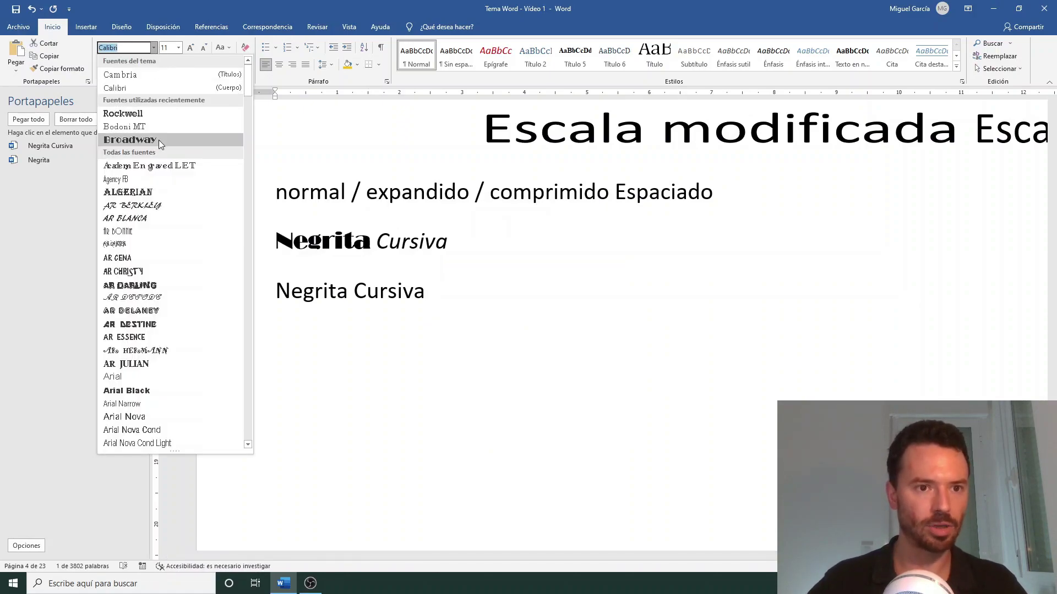
click(159, 140)
- Replace the plain "Negrita Cursiva" line with a copy of the formatted line above and look at its paste options
click(214, 242)
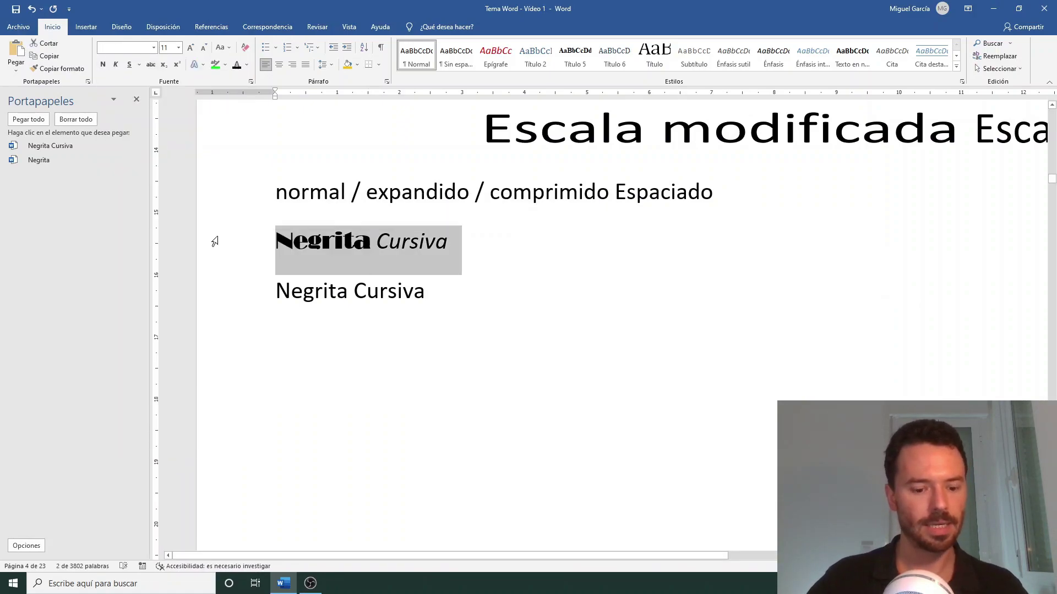
key(ctrl+c)
click(236, 297)
key(ctrl+v)
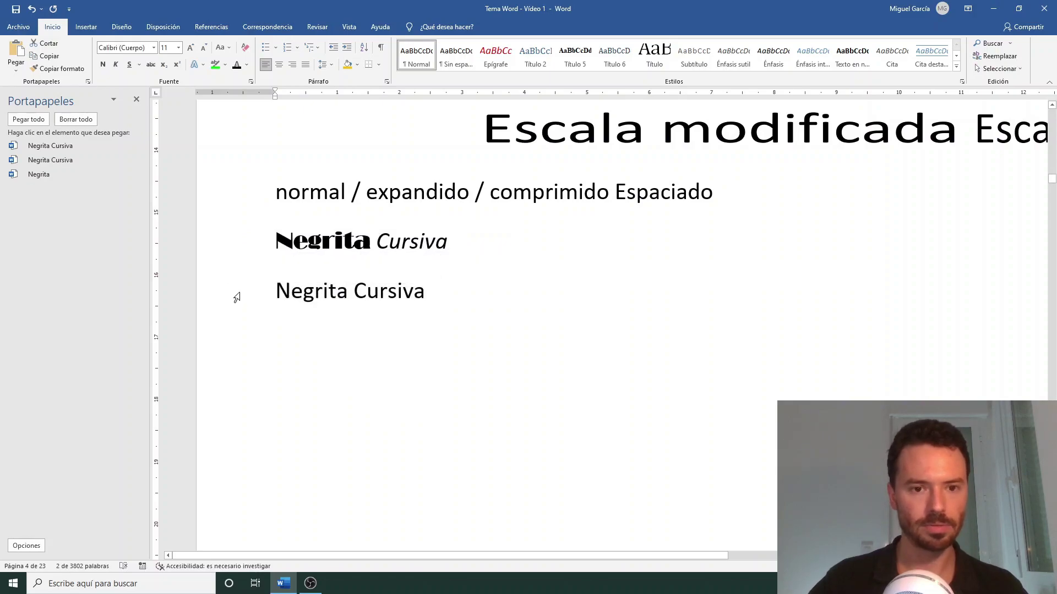
key(ctrl)
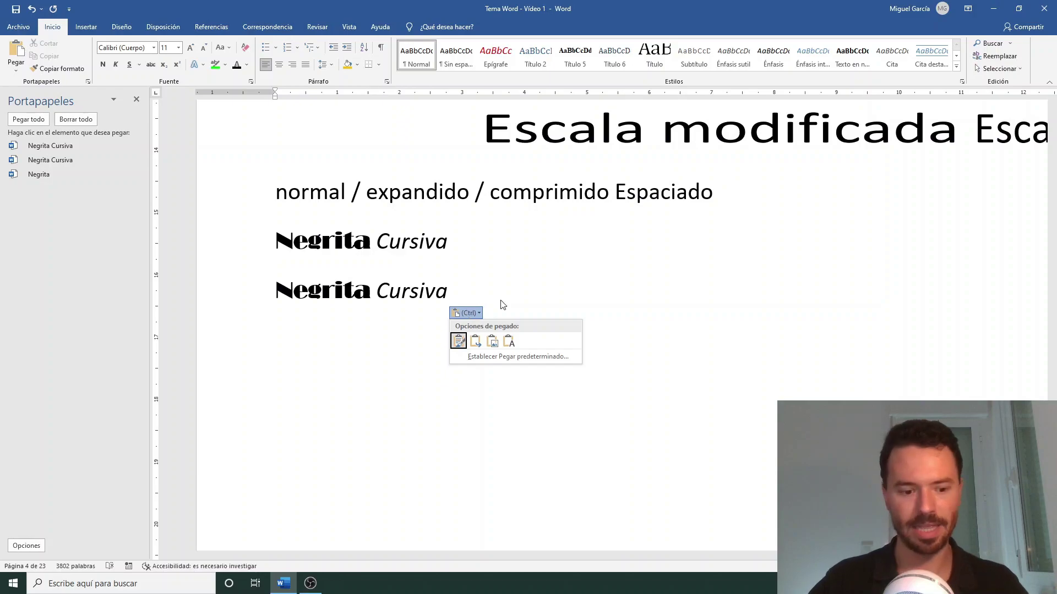
key(Escape)
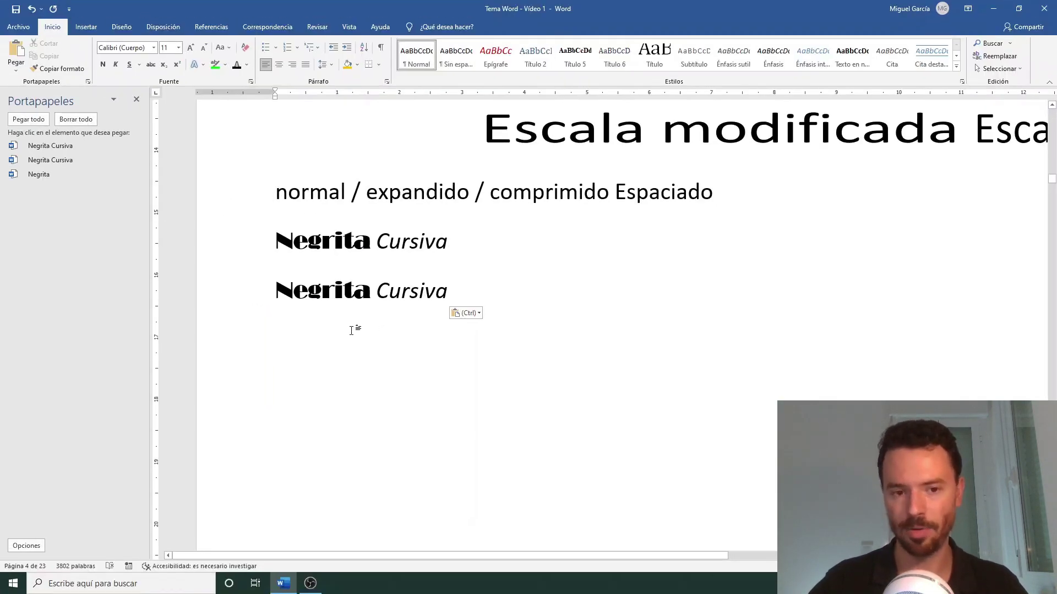
- Step through the paste options for the newly pasted "Negrita Cursiva" line and apply the text-only option
key(ctrl)
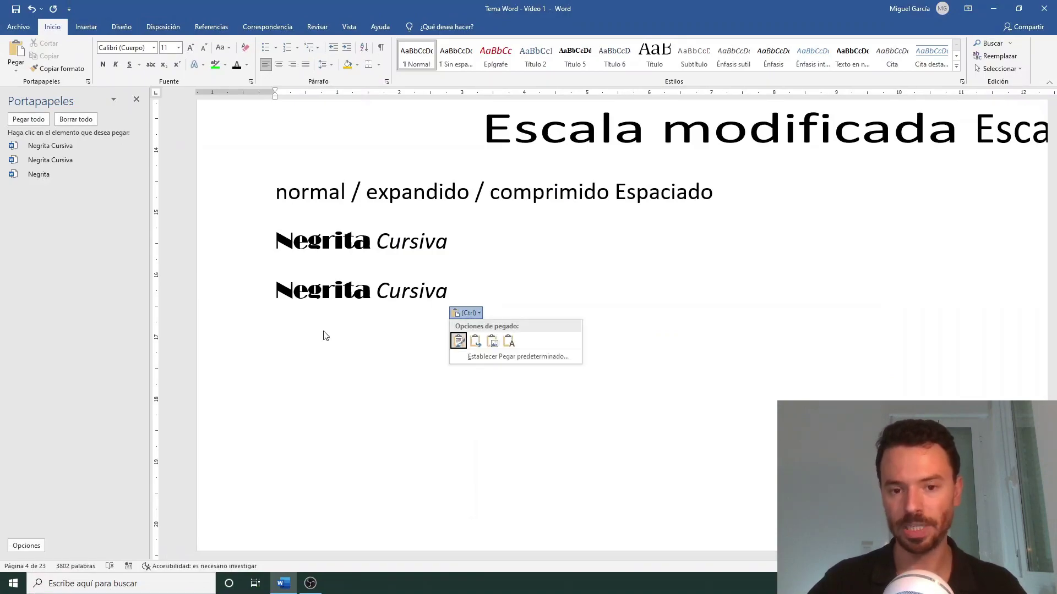
key(Right)
key(Right)
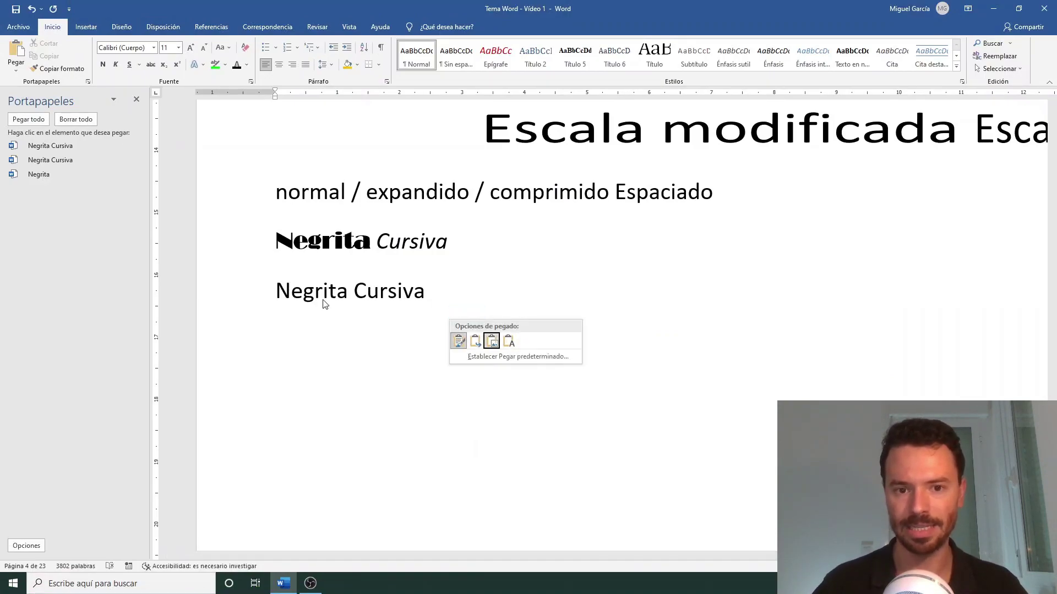
key(Left)
key(Left)
key(Right)
key(Right)
key(Right)
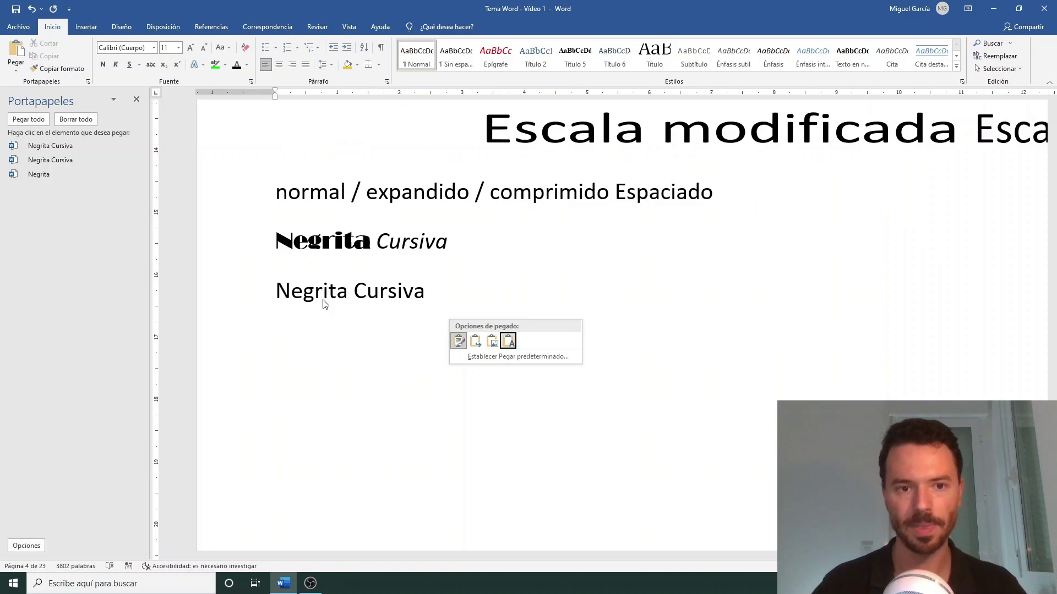
key(Return)
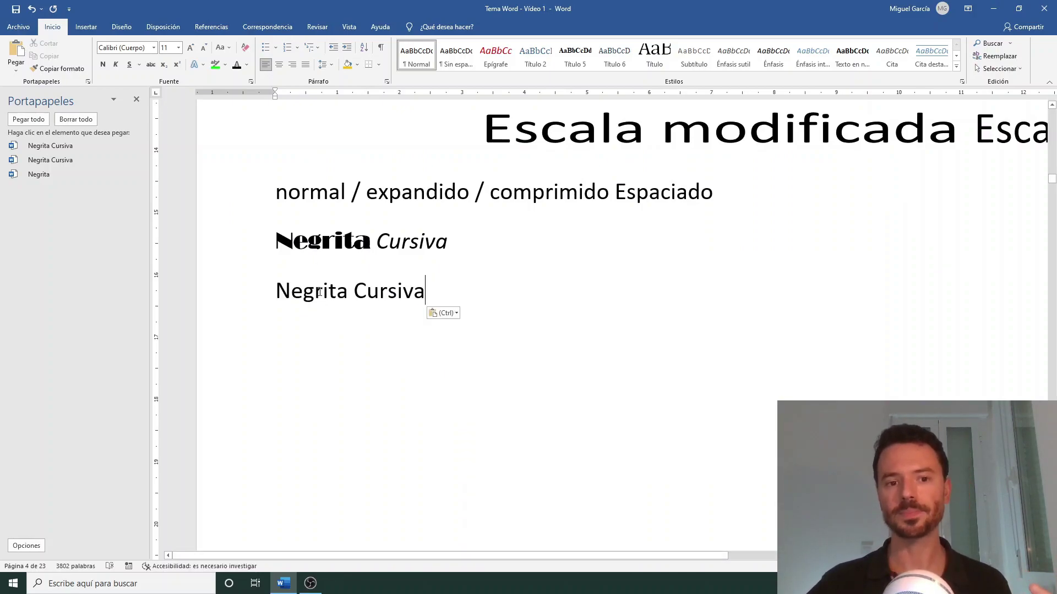
- Compare the formatting of the two "Negrita Cursiva" lines and look at the available paste options
click(314, 291)
click(312, 246)
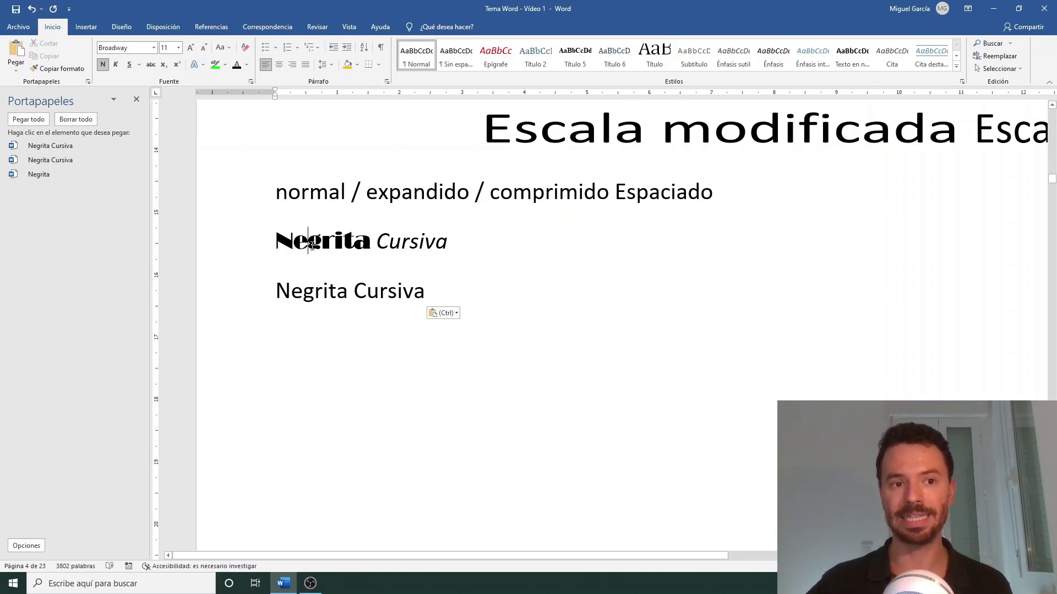
click(303, 289)
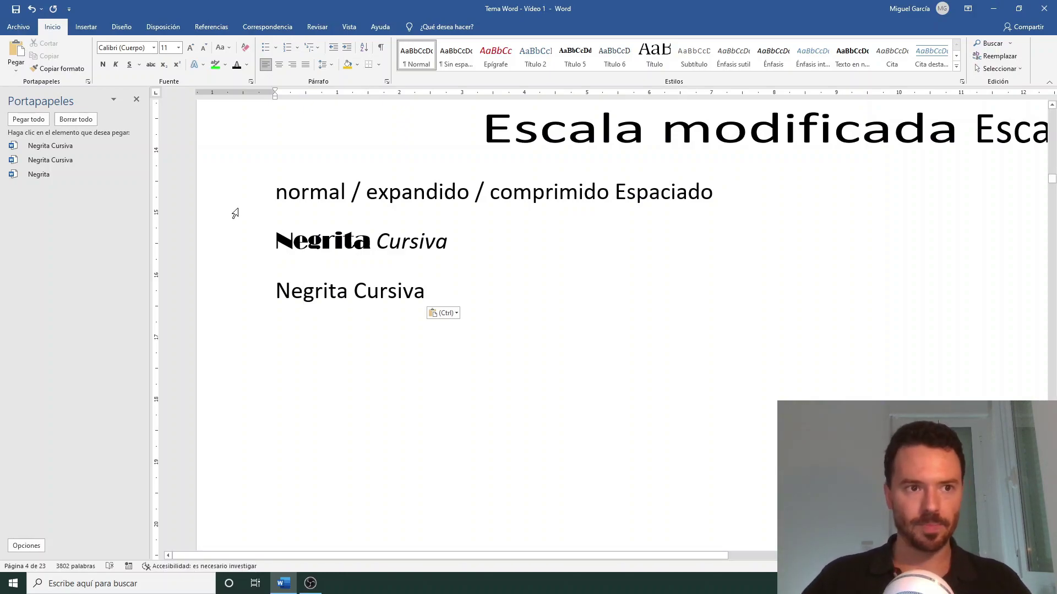
click(457, 313)
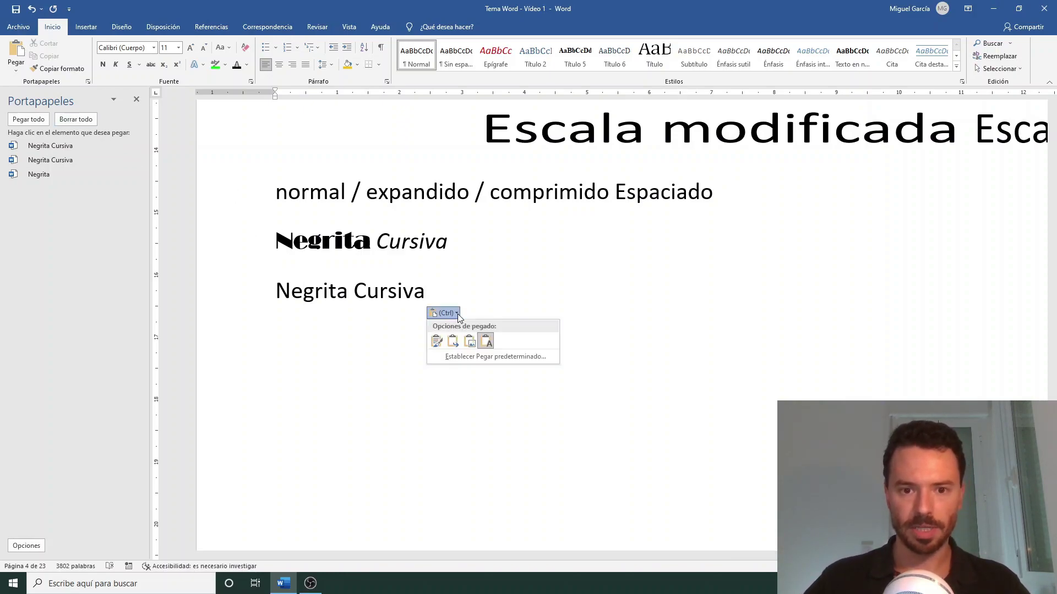
click(18, 70)
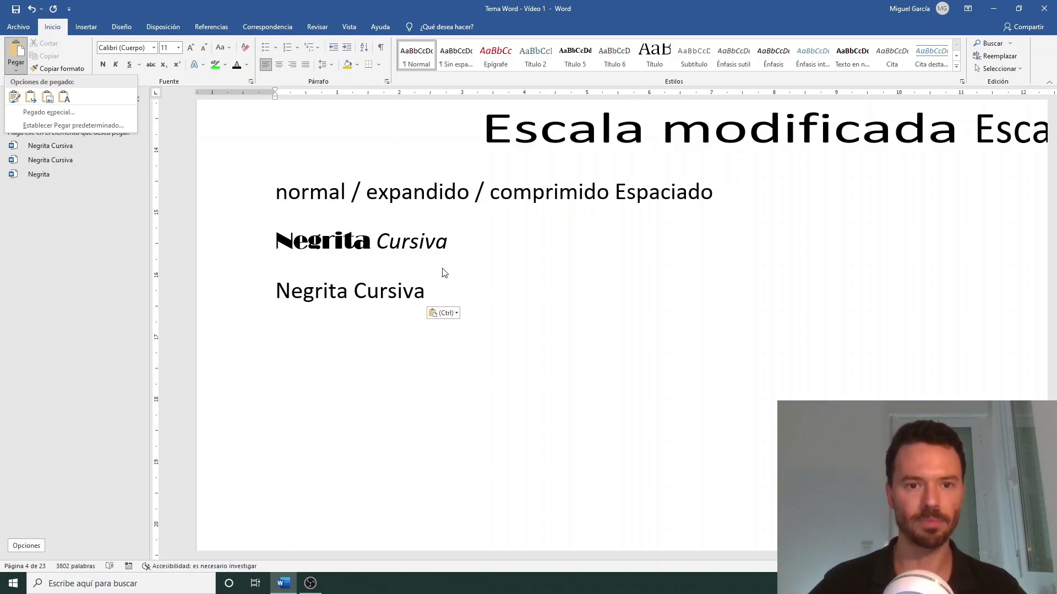
click(475, 301)
click(296, 276)
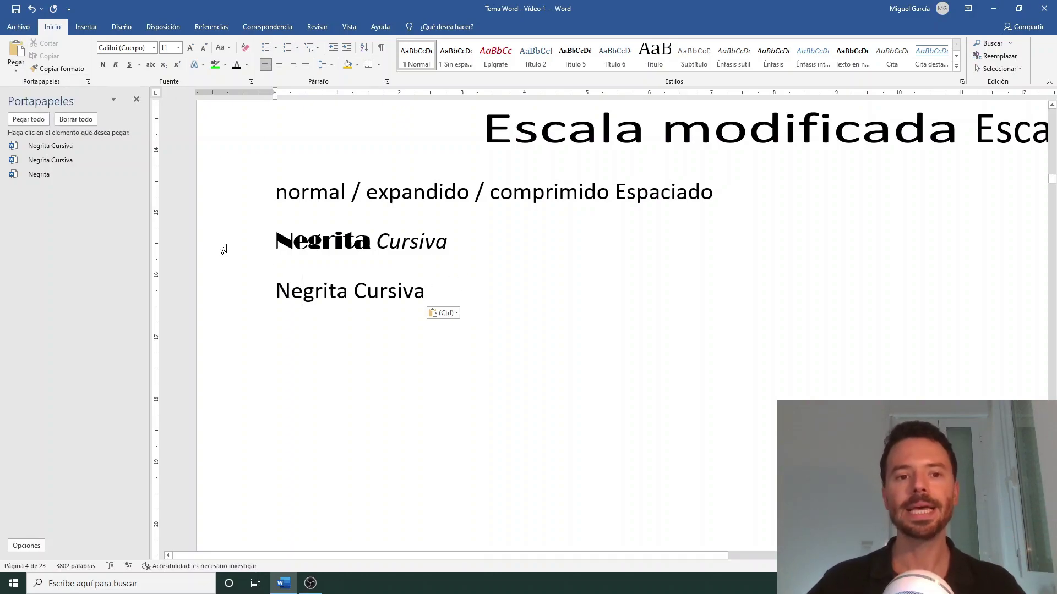
- Add the line "Texto plano que queremos pasar a negrita copiando formato." below the plain "Negrita Cursiva" line
click(465, 287)
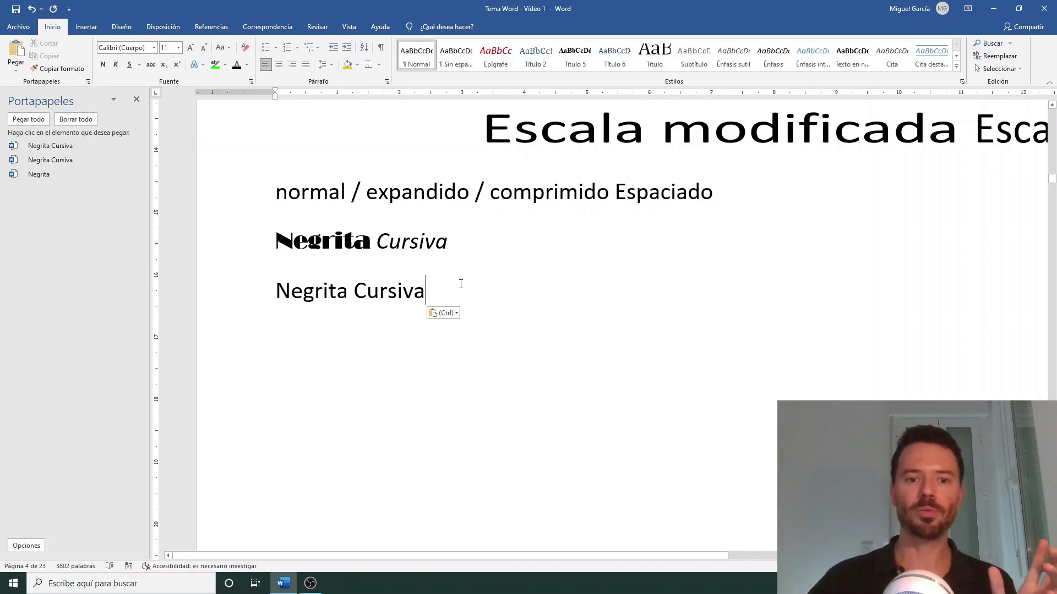
key(Return)
key(Return)
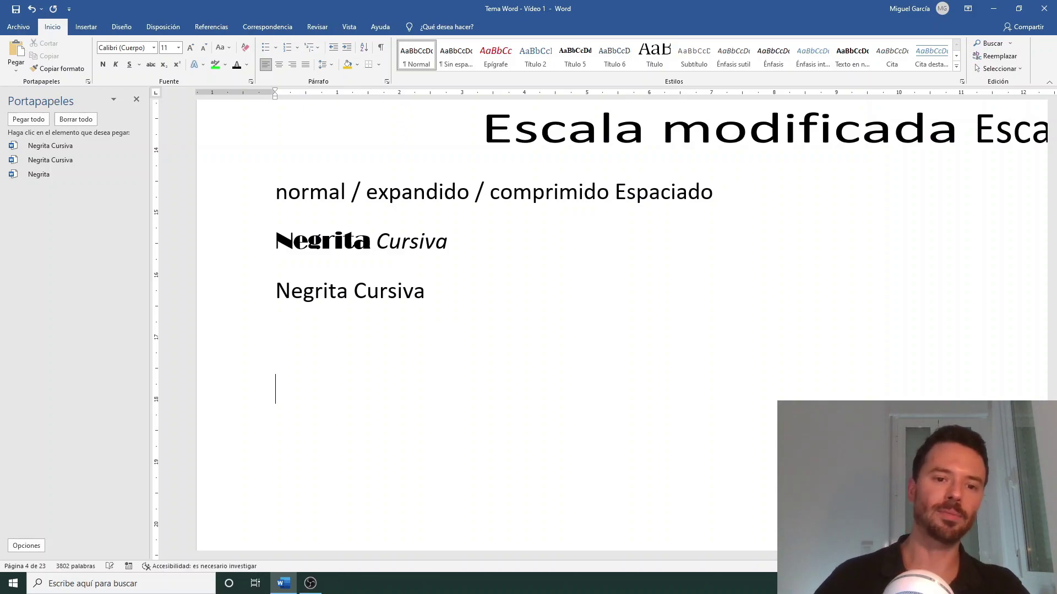
text(<)
key(BackSpace)
key(BackSpace)
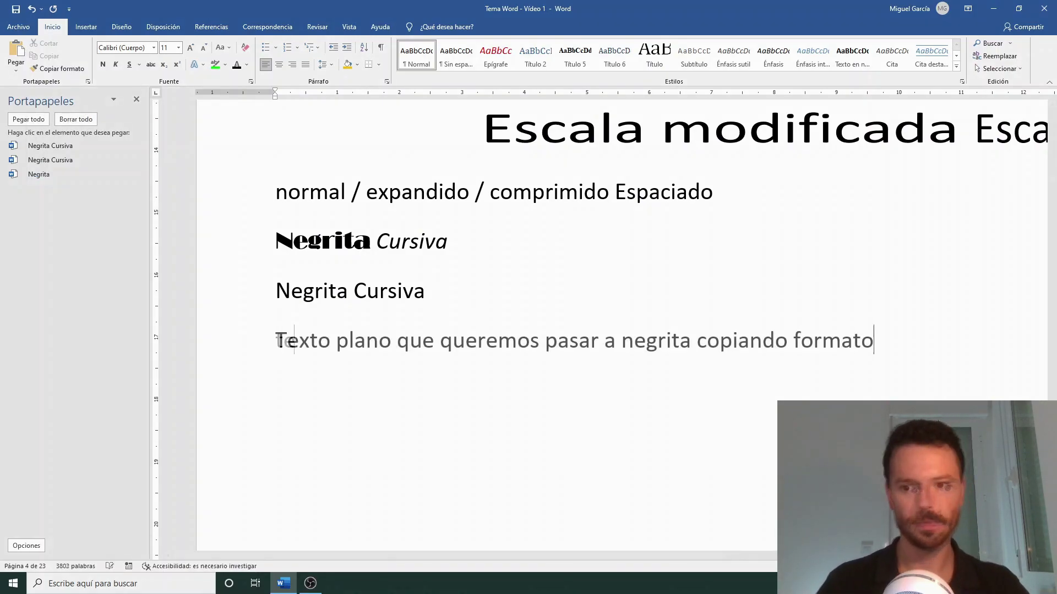
text(.)
- Set the font of the bold word "Negrita" in the upper line to Calibri and place the cursor in that word
double_click(313, 249)
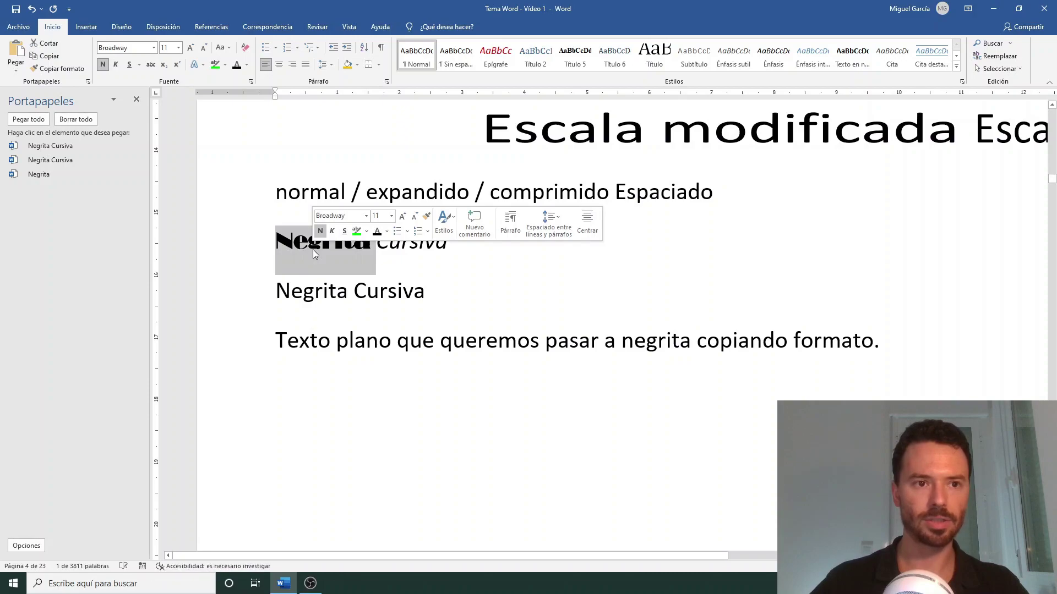
click(154, 48)
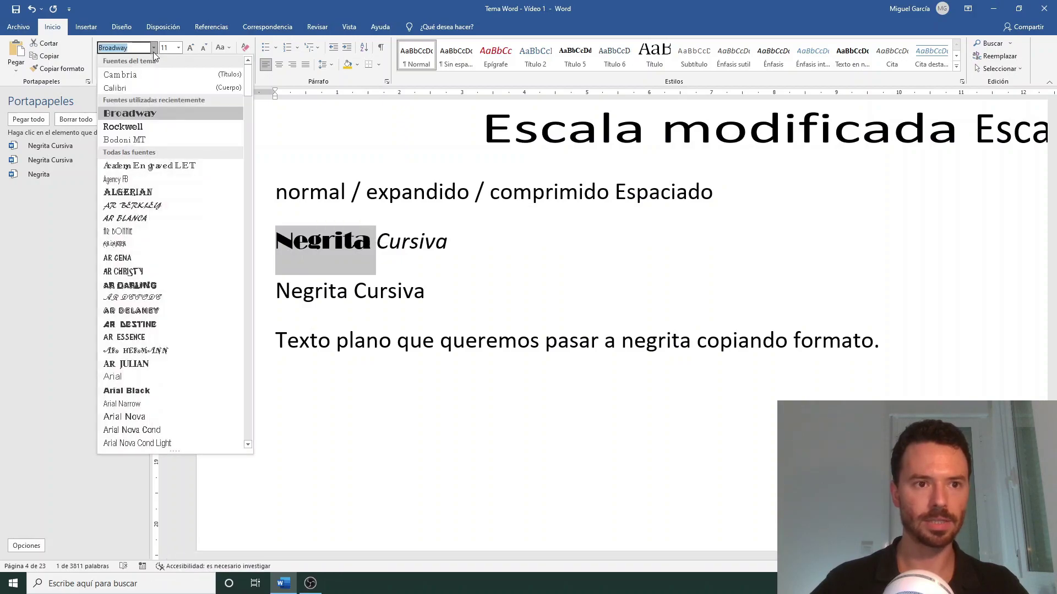
click(130, 85)
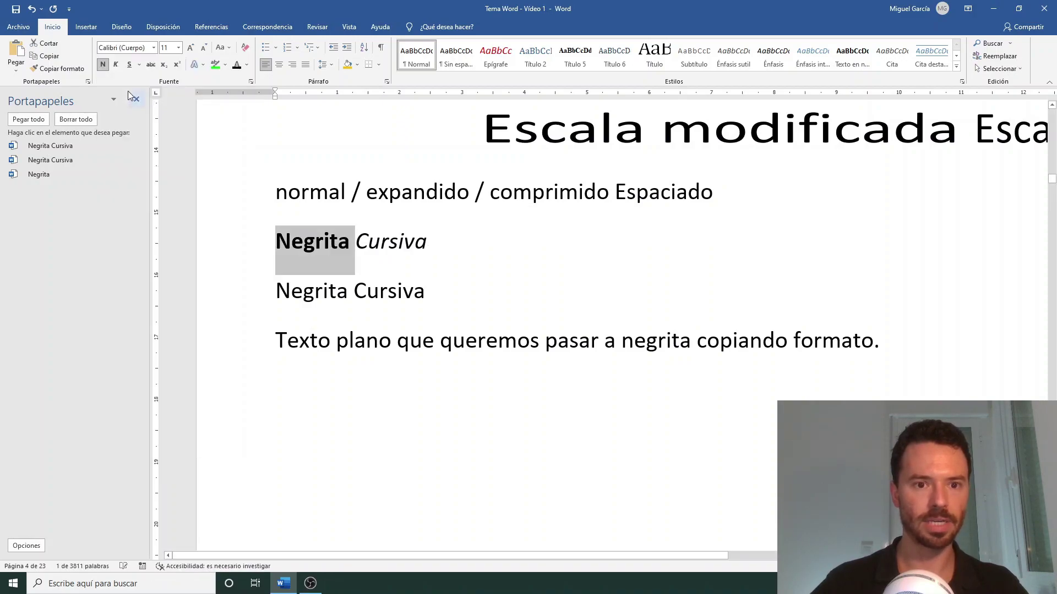
click(316, 241)
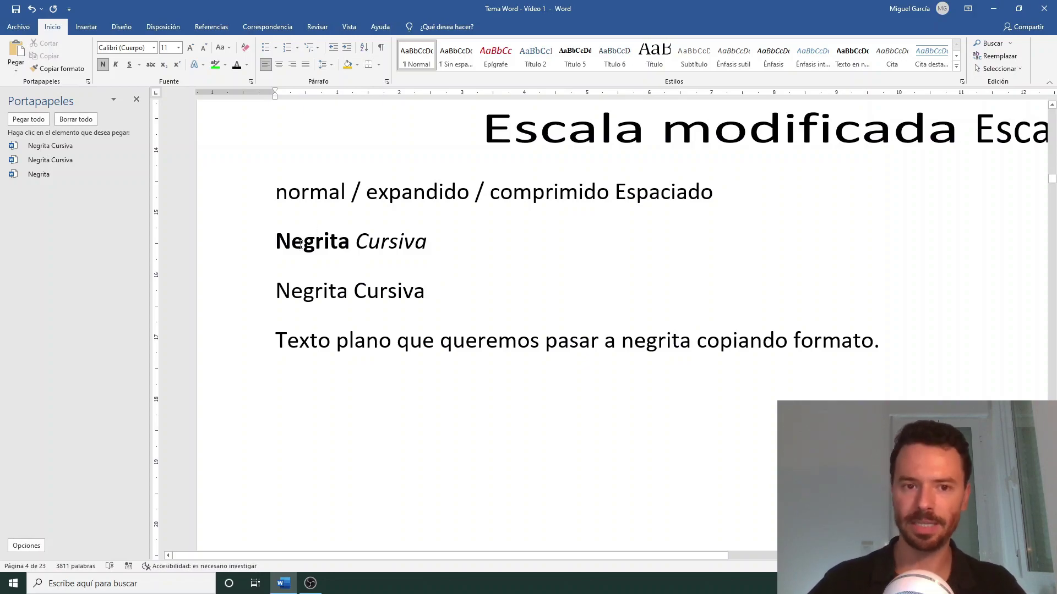